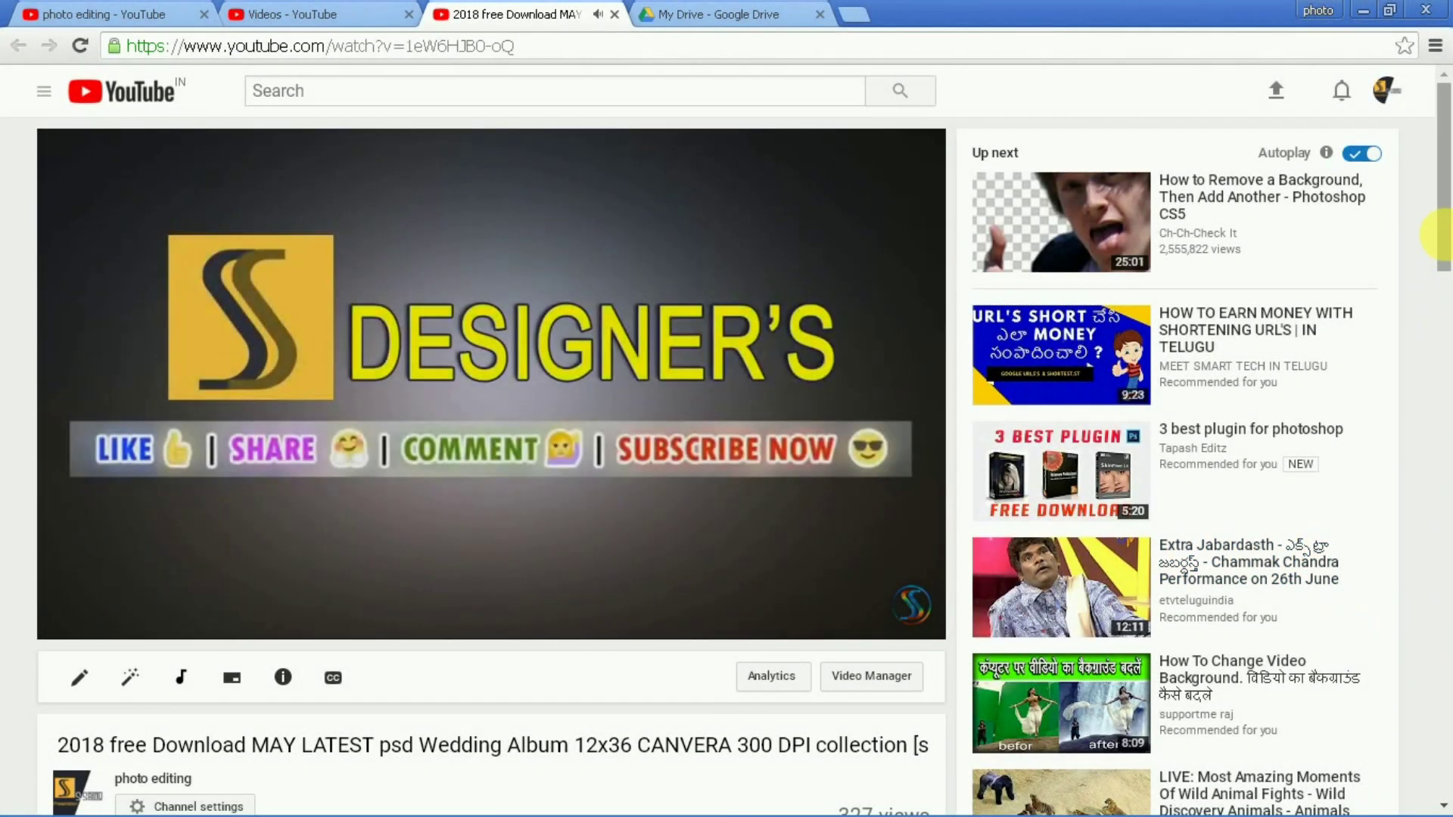
# Expand the wedding album video's description and follow its free drive.google.com download link.
pyautogui.moveTo(1440, 235); pyautogui.dragTo(1440, 358)
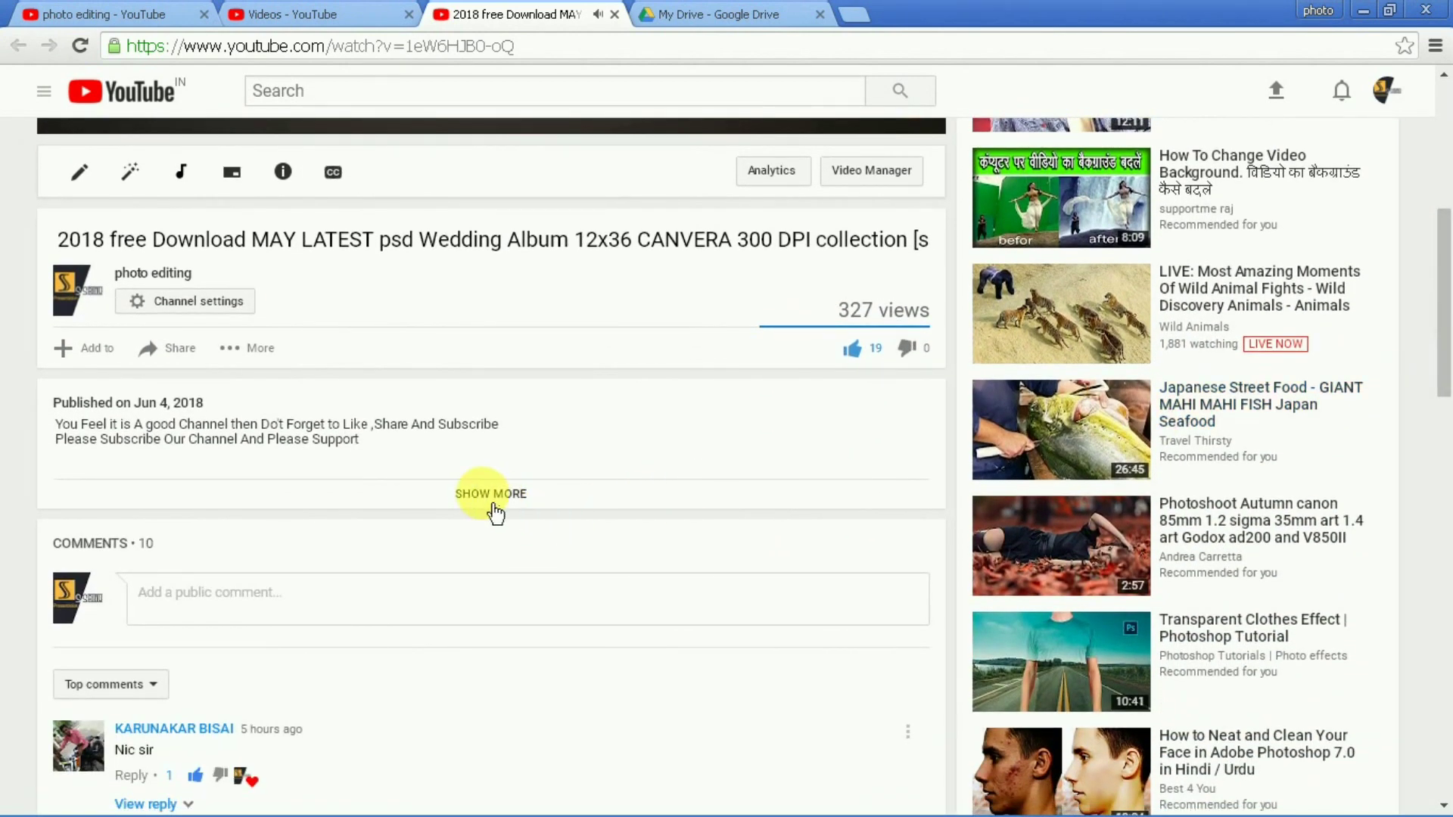
pyautogui.click(488, 496)
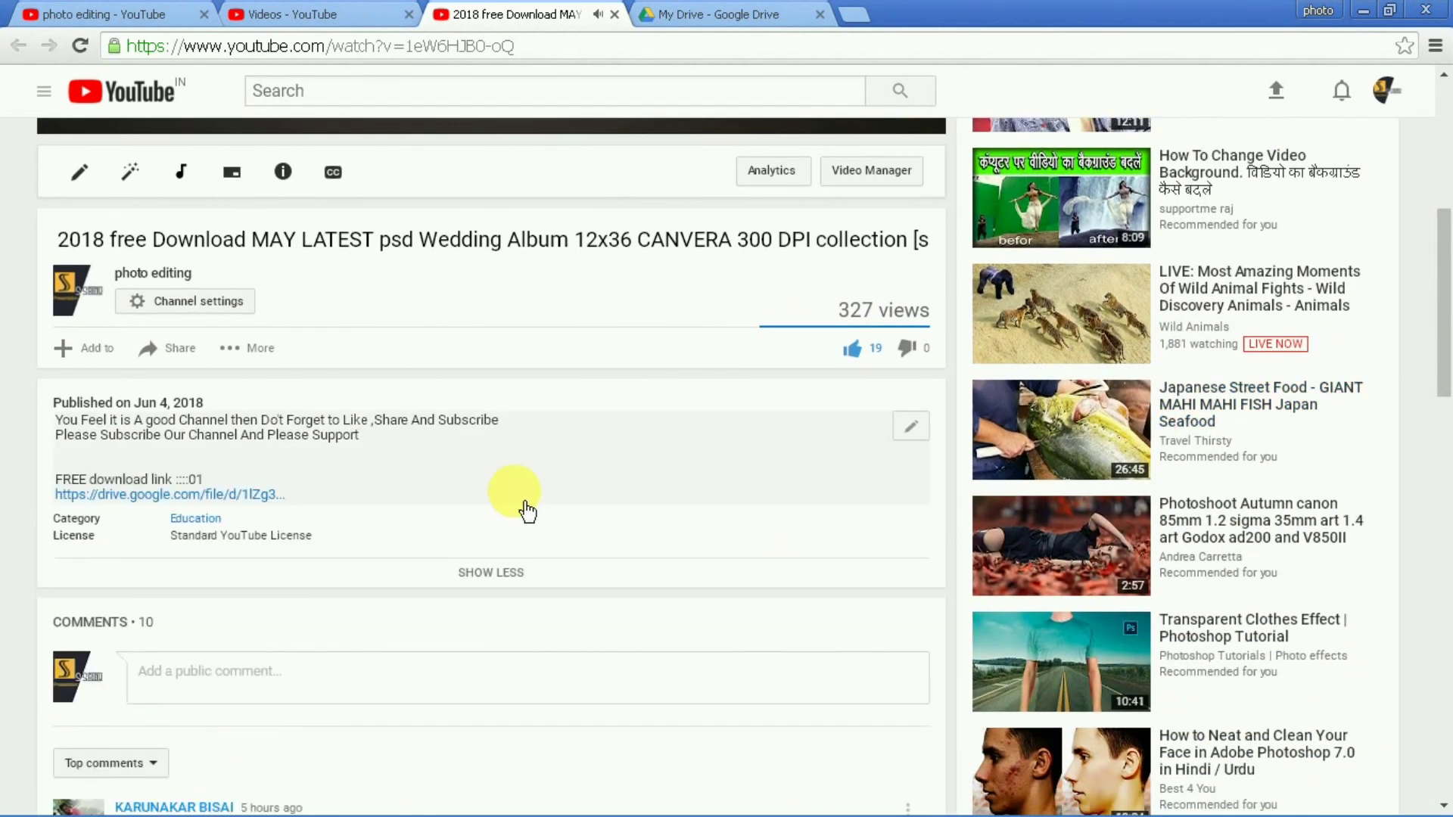
pyautogui.moveTo(170, 495)
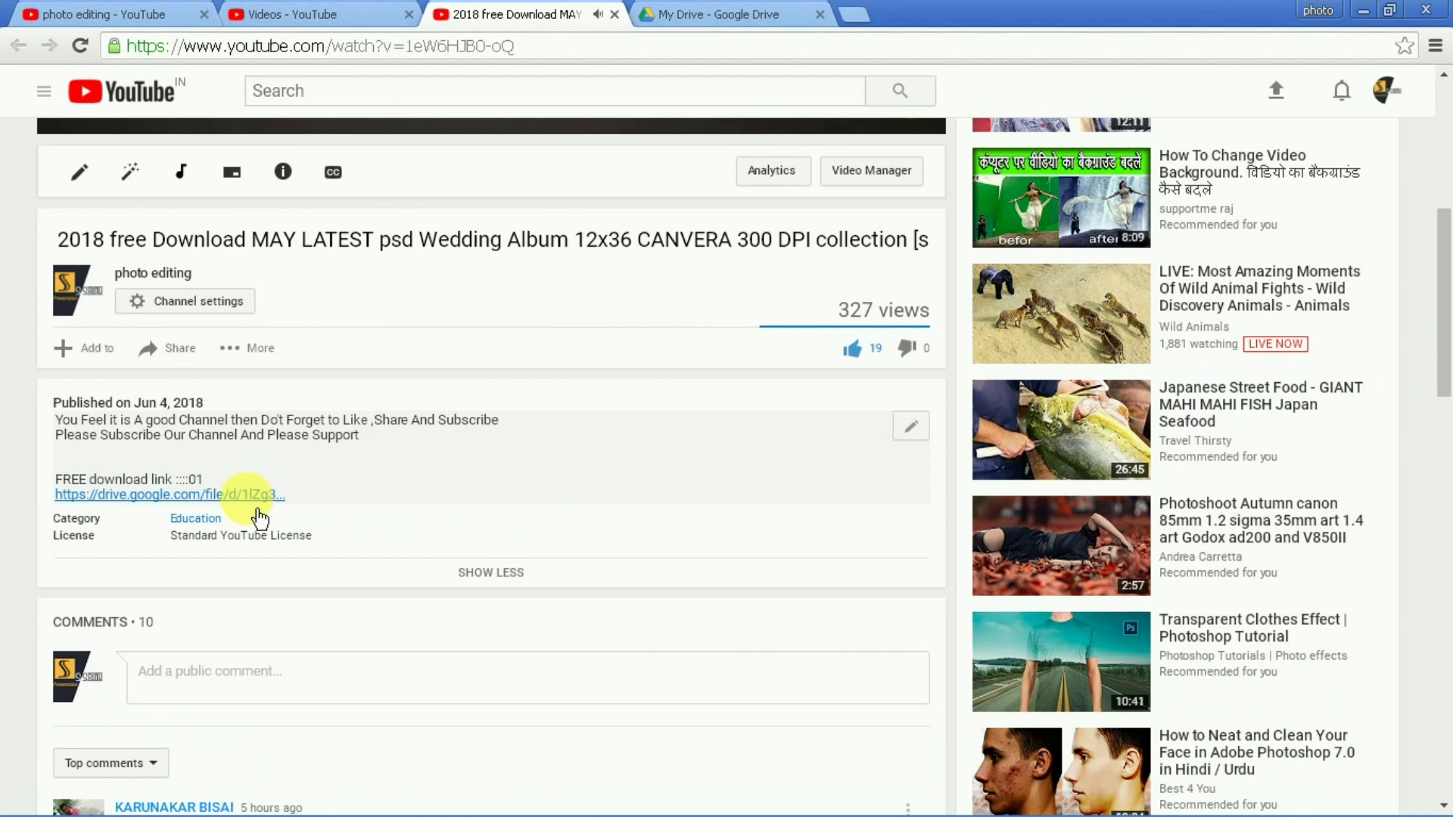
pyautogui.click(258, 509)
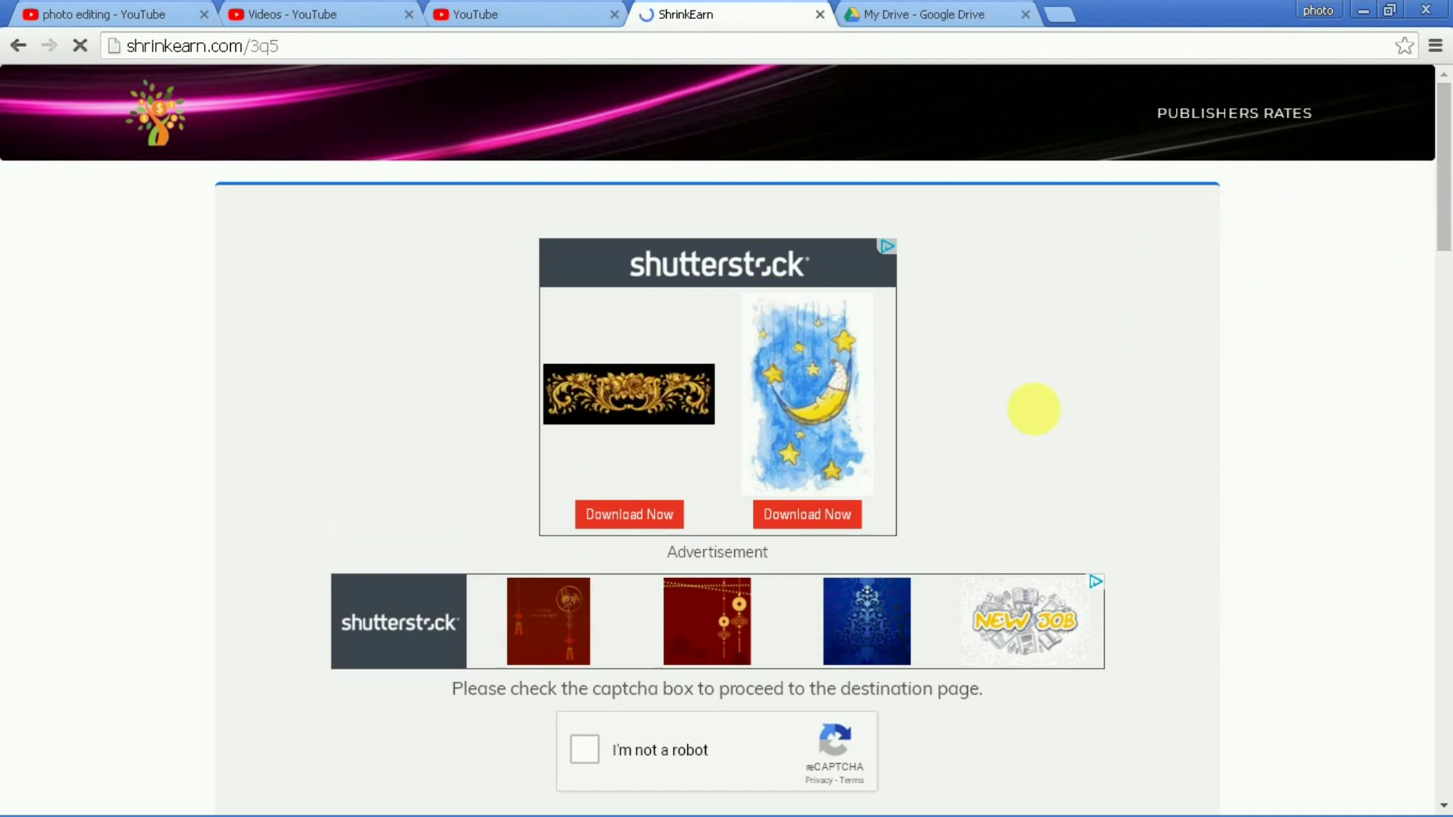
# Pass ShrinkEarn's robot check and countdown, then get the link to 352 A.rar.
pyautogui.moveTo(1435, 178); pyautogui.dragTo(1431, 243)
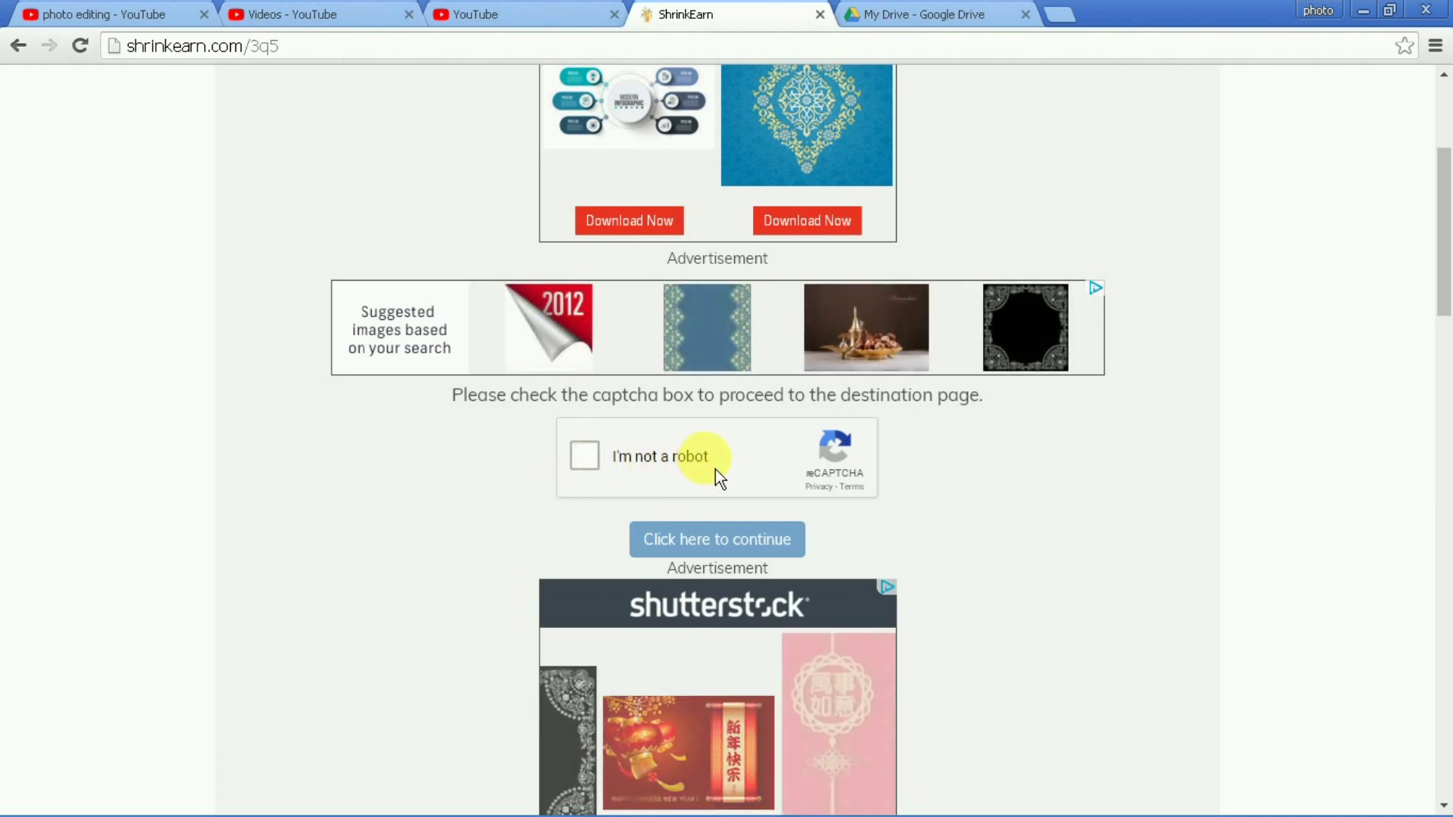
pyautogui.click(593, 466)
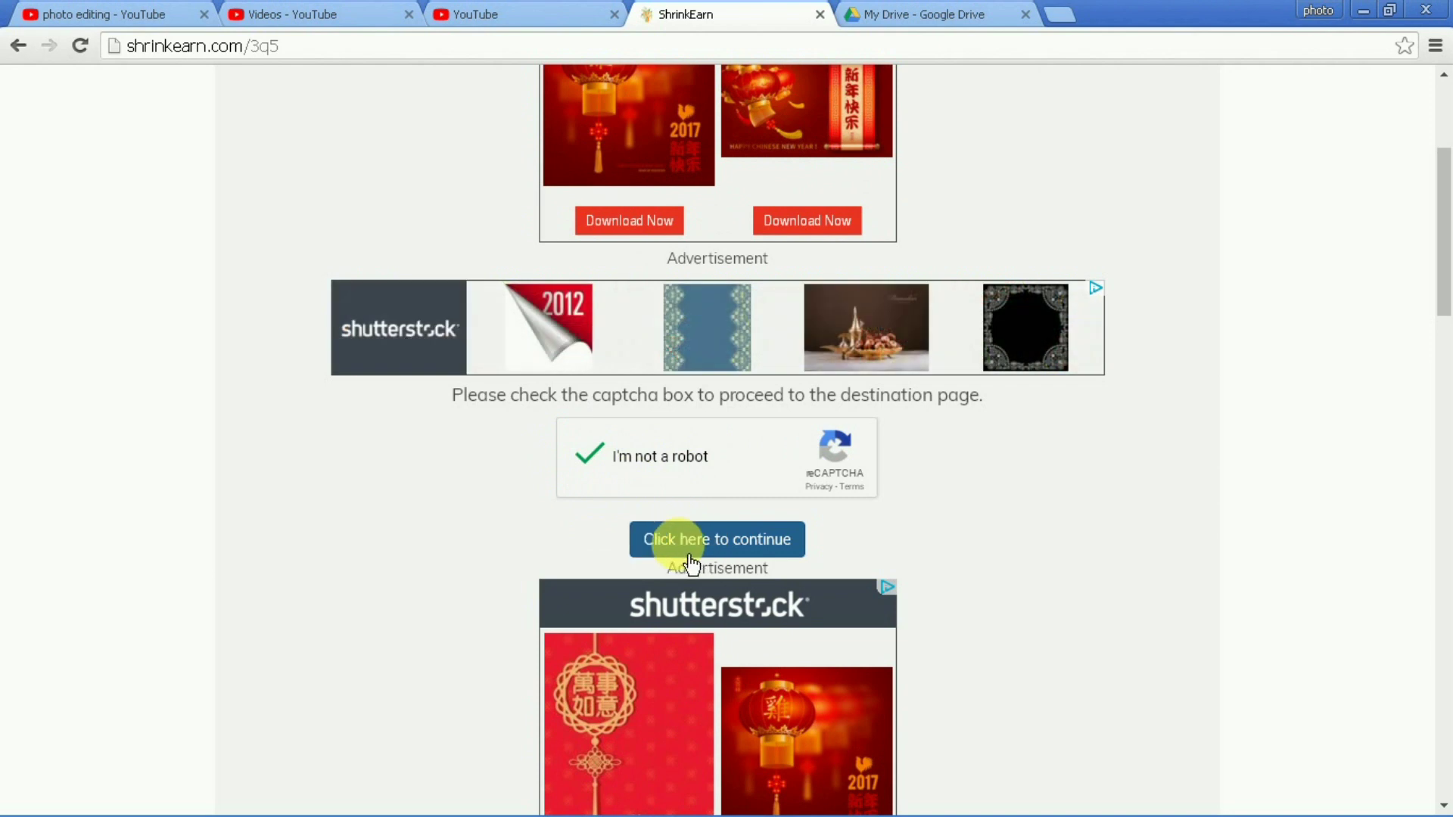
pyautogui.click(746, 548)
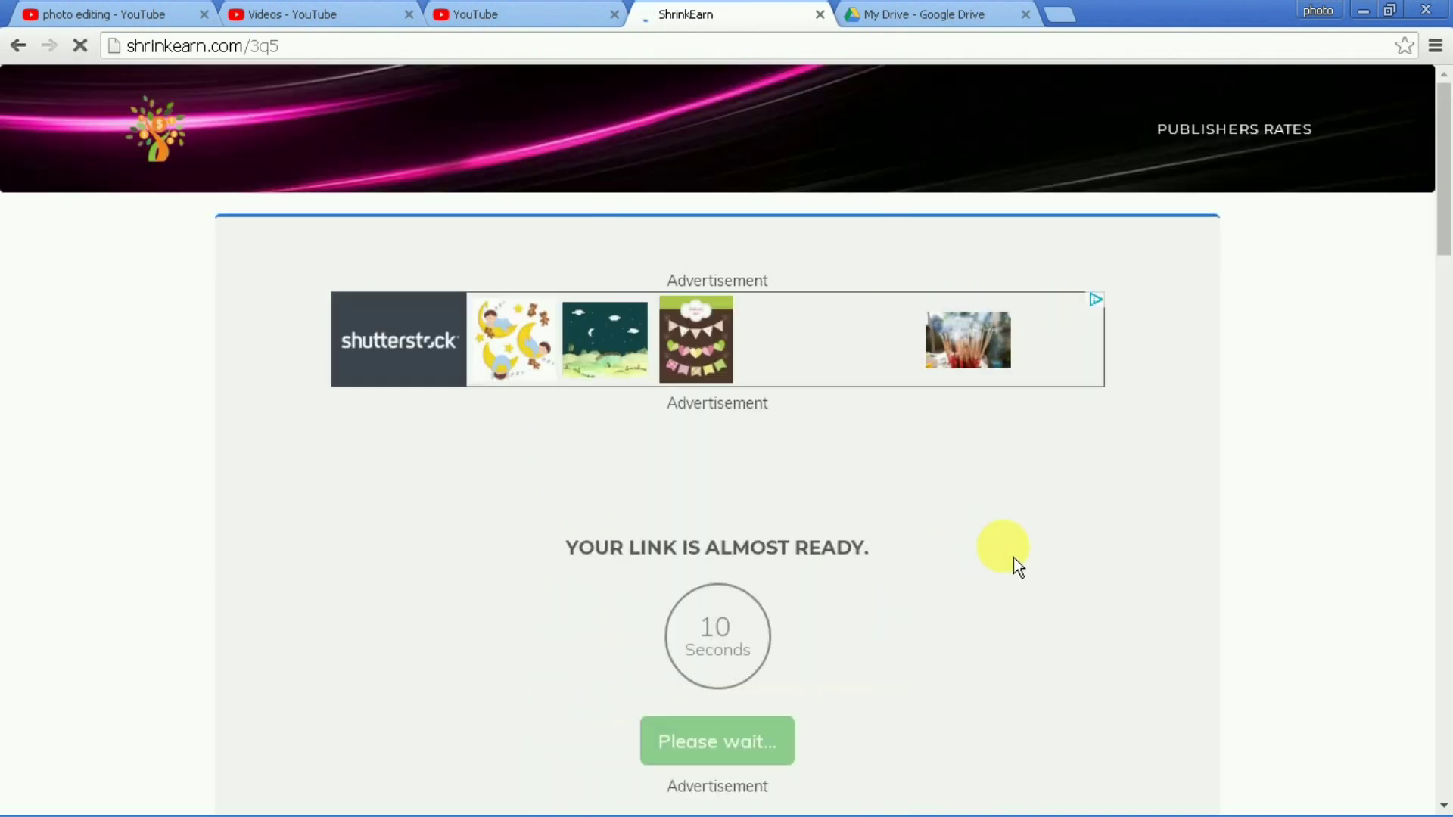
pyautogui.moveTo(1443, 227); pyautogui.dragTo(1442, 267)
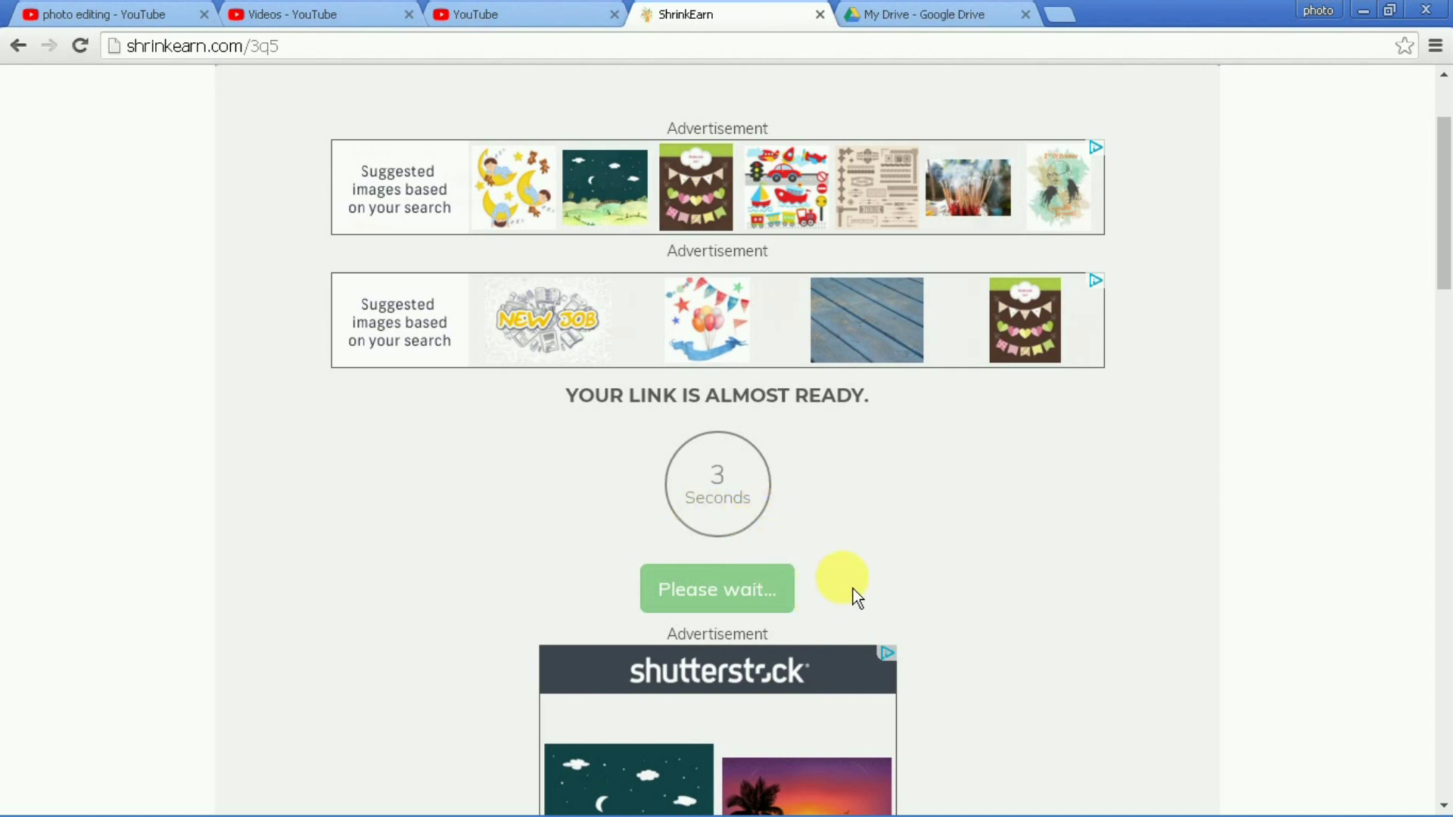
pyautogui.scroll(-3, 1423, 249)
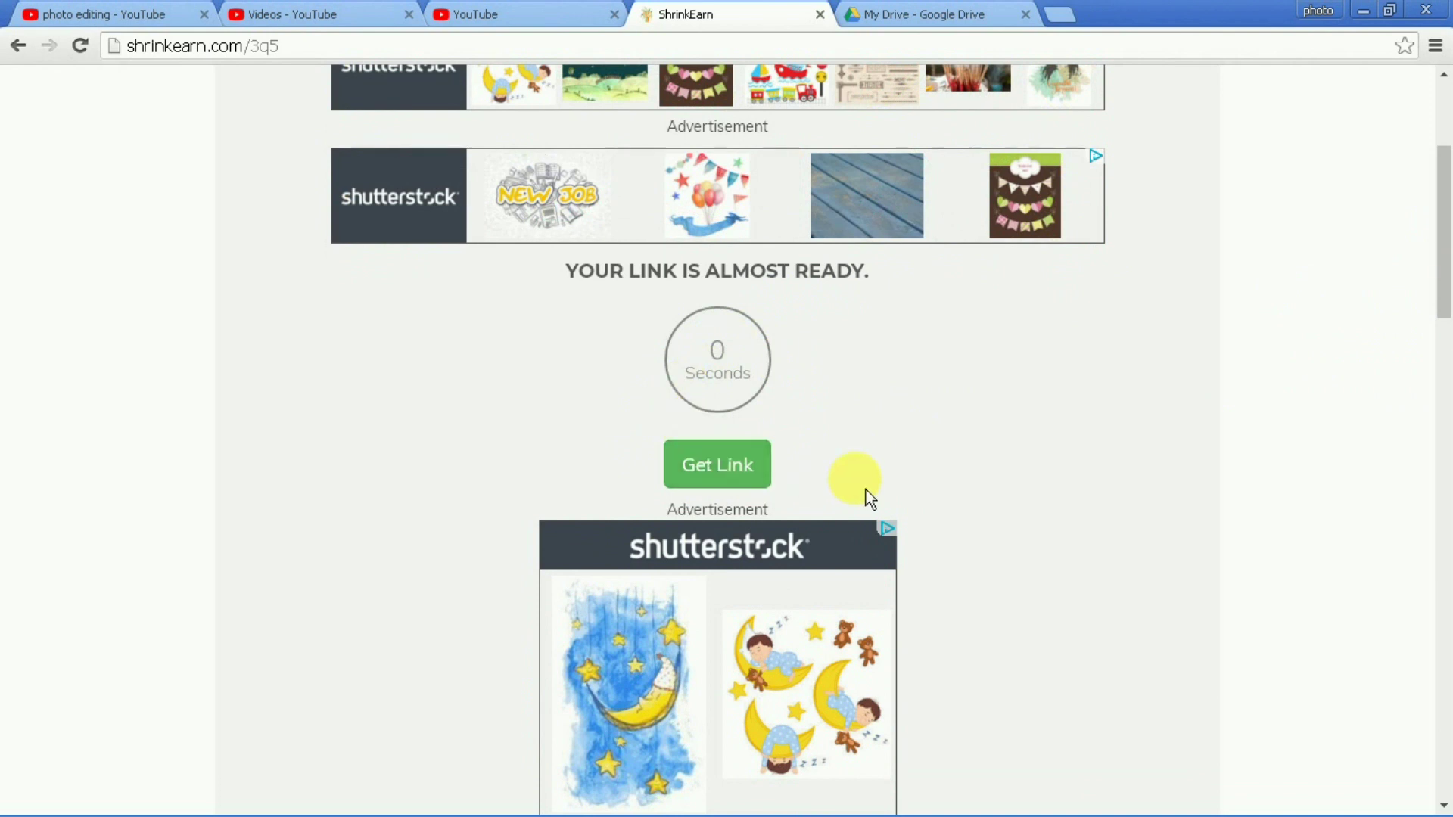
pyautogui.click(732, 480)
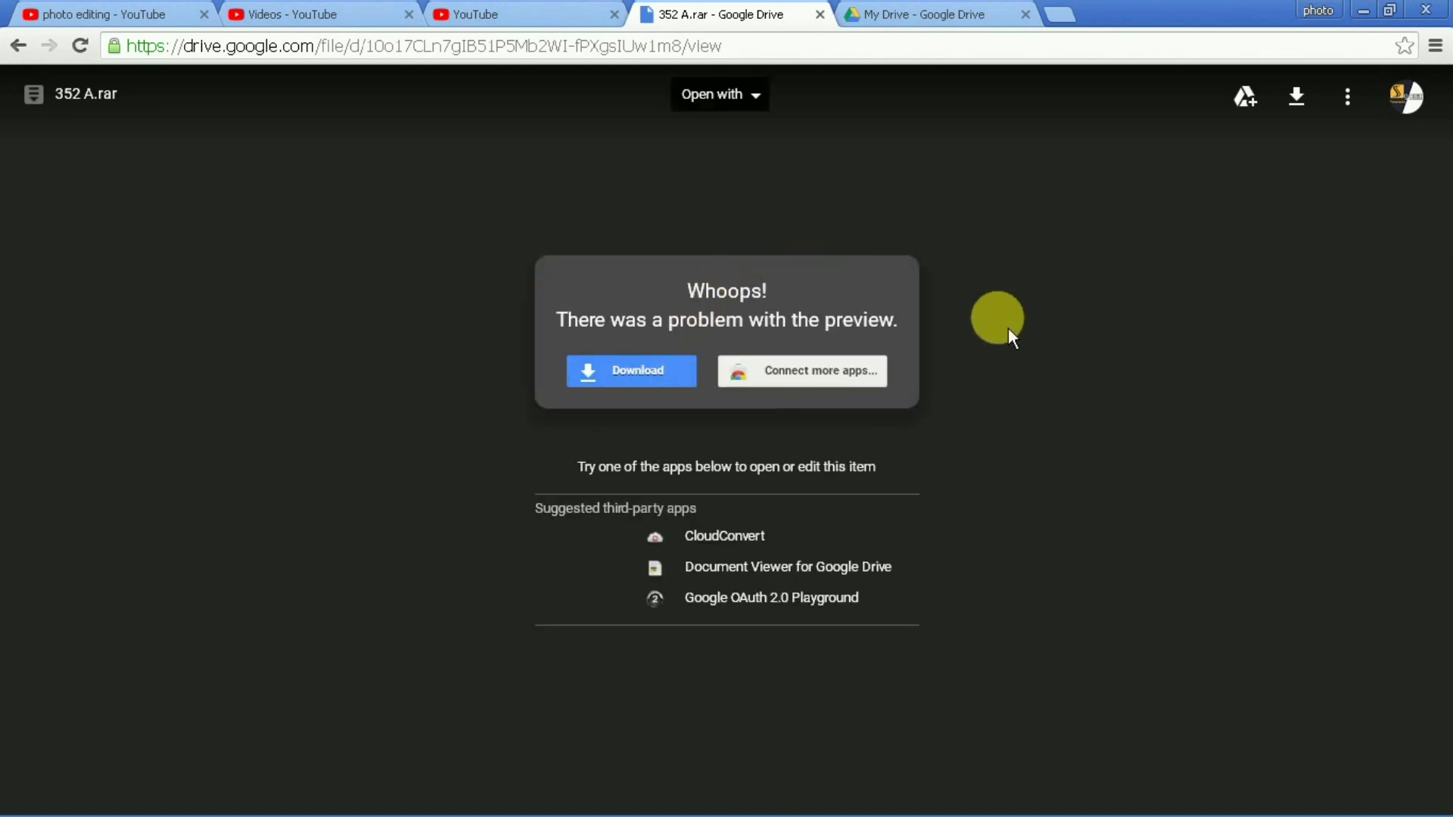
# Download 352 A.rar from Google Drive, accepting the too-large-to-scan warning.
pyautogui.click(635, 375)
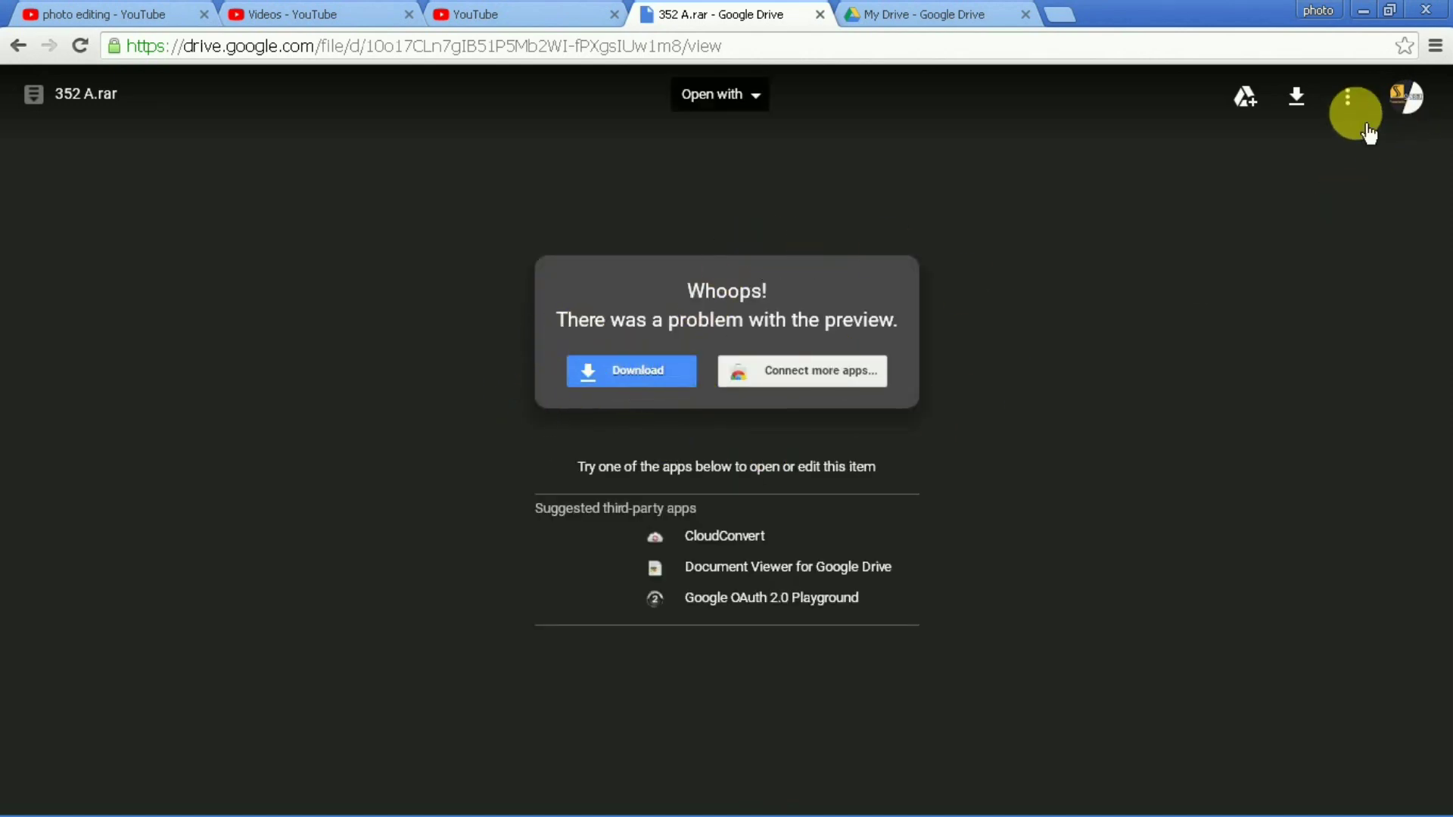
pyautogui.click(613, 386)
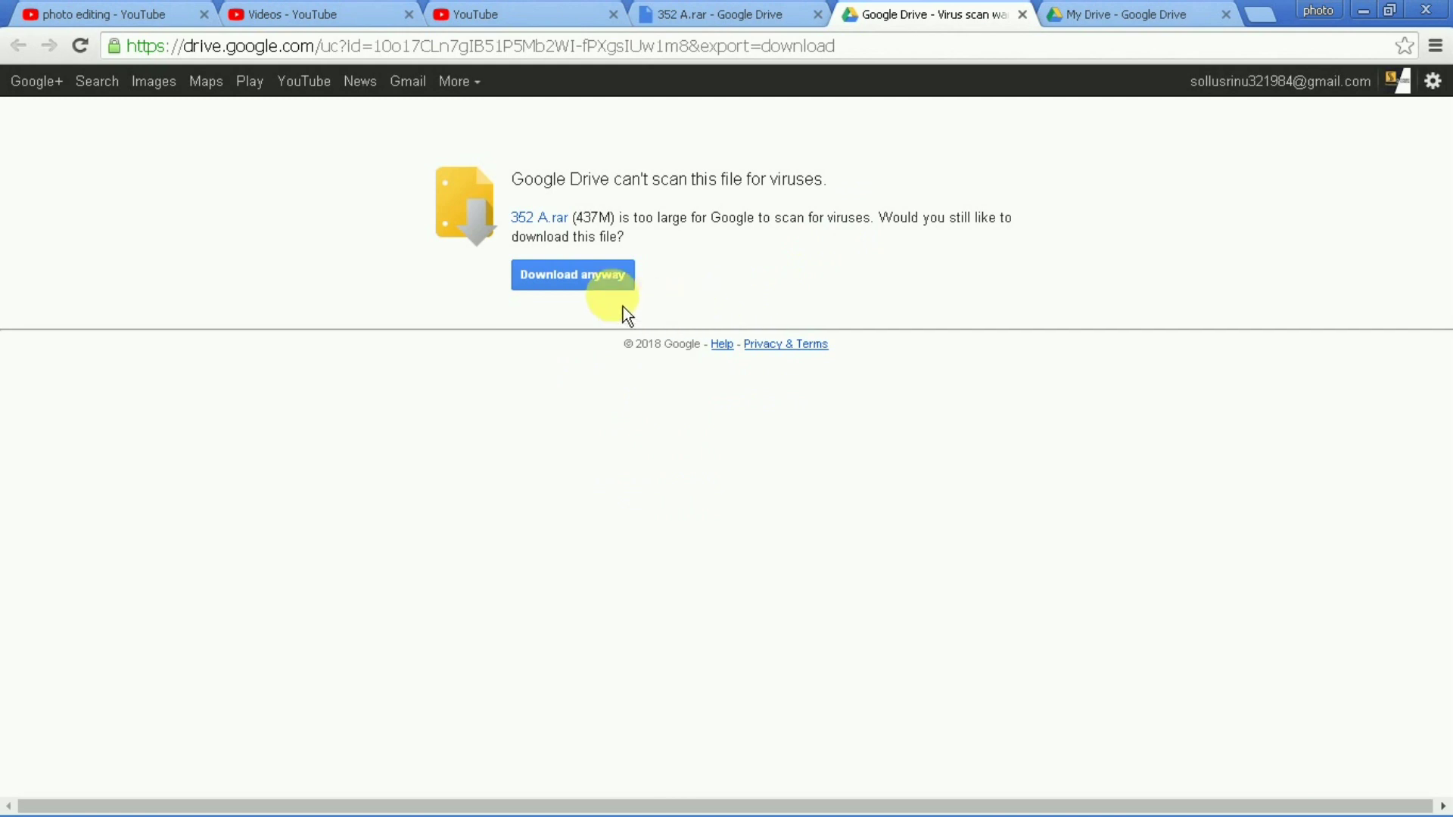
pyautogui.click(578, 285)
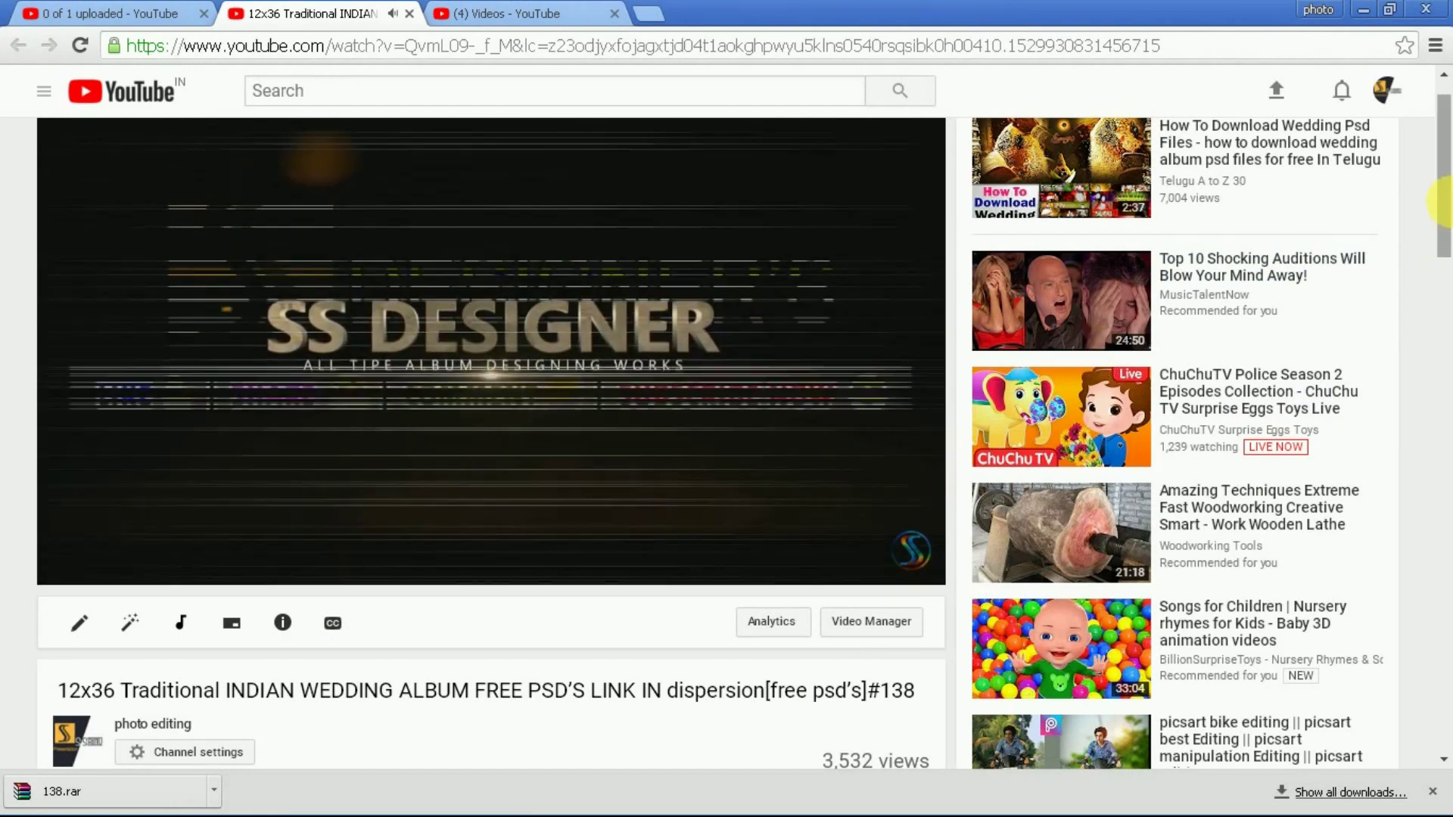
# Show the comment's 2 replies and copy the archive password from the reply.
pyautogui.moveTo(1442, 175); pyautogui.dragTo(1433, 387)
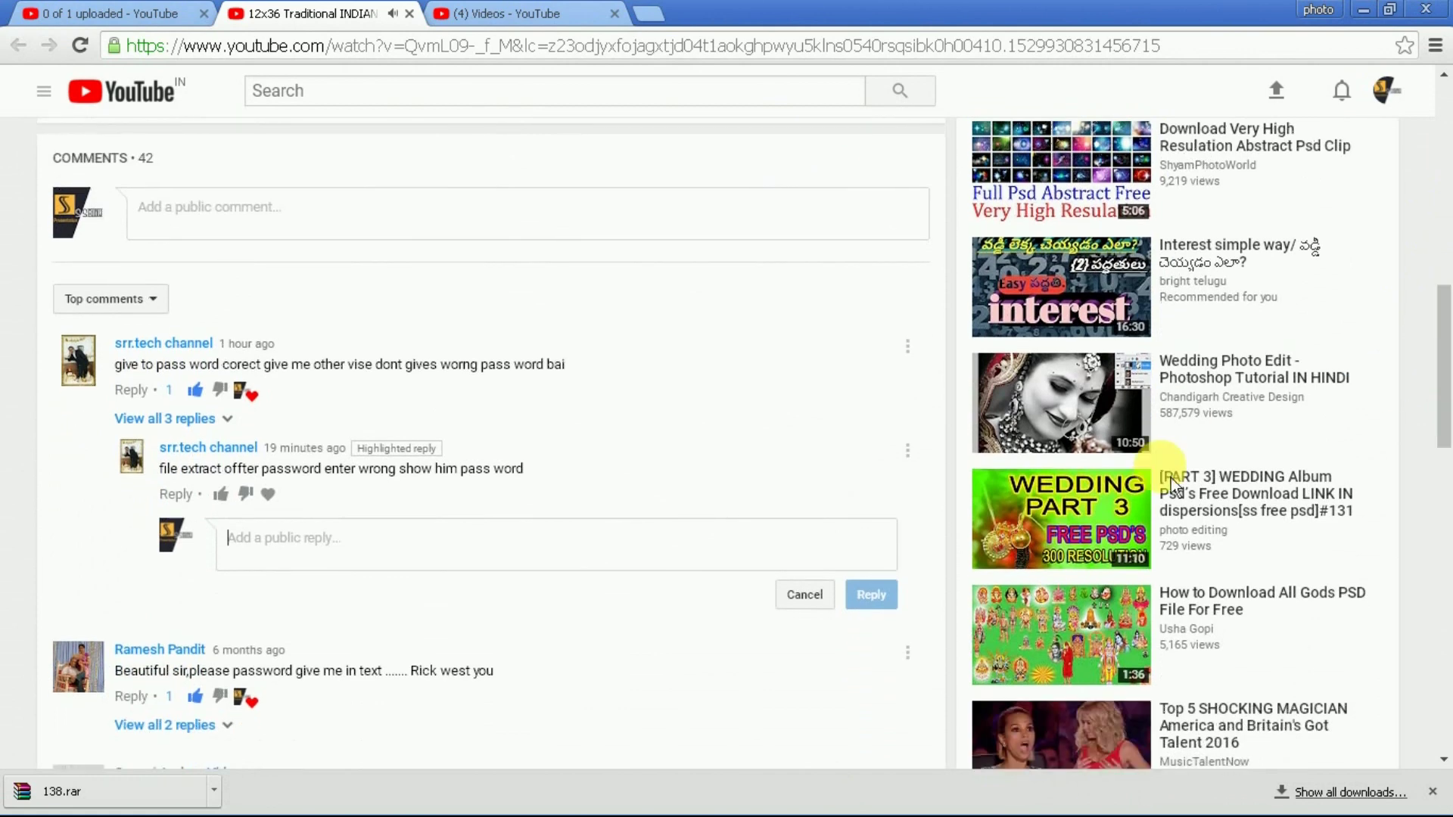
pyautogui.scroll(-1, 369, 619)
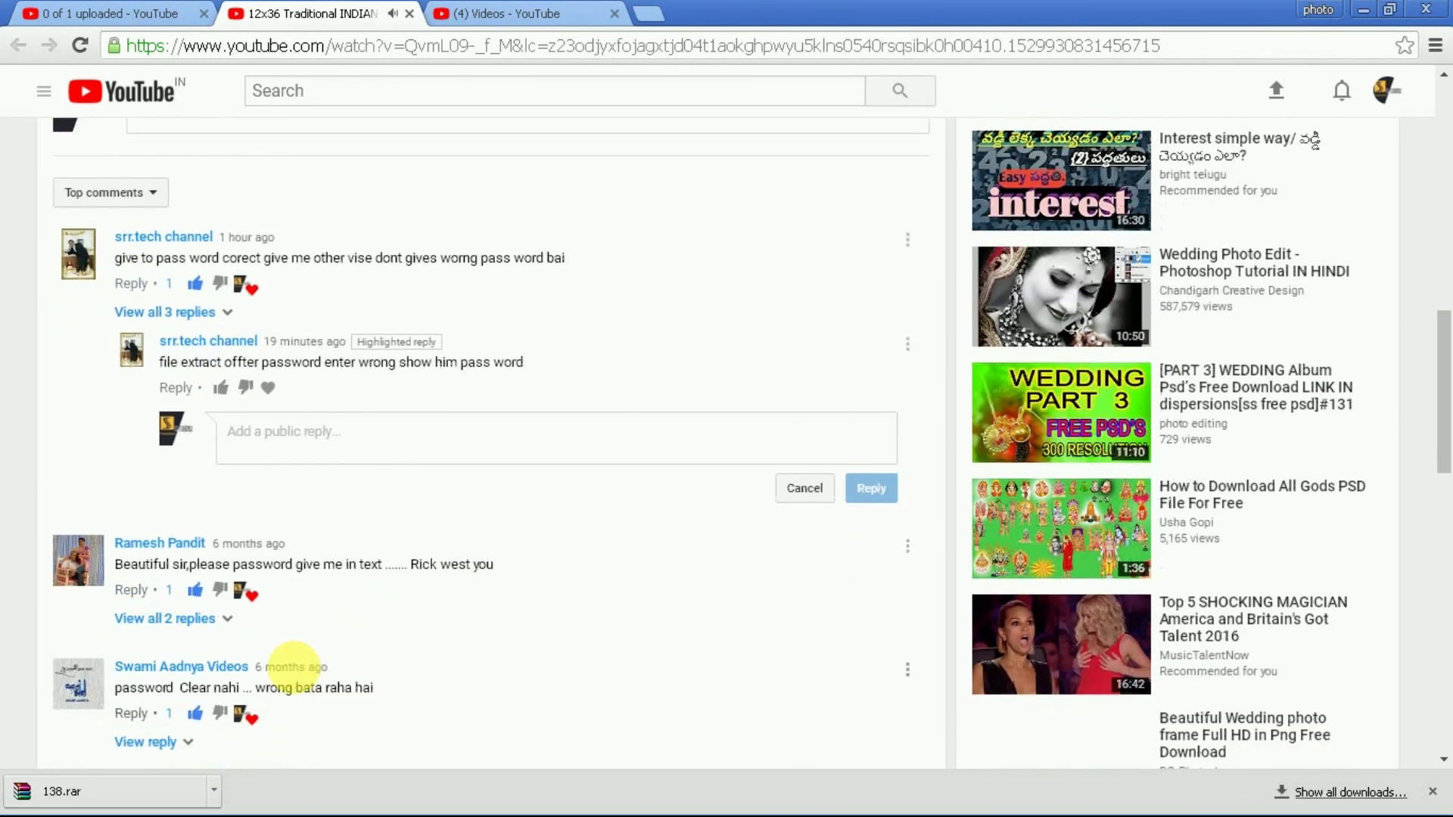
pyautogui.click(182, 619)
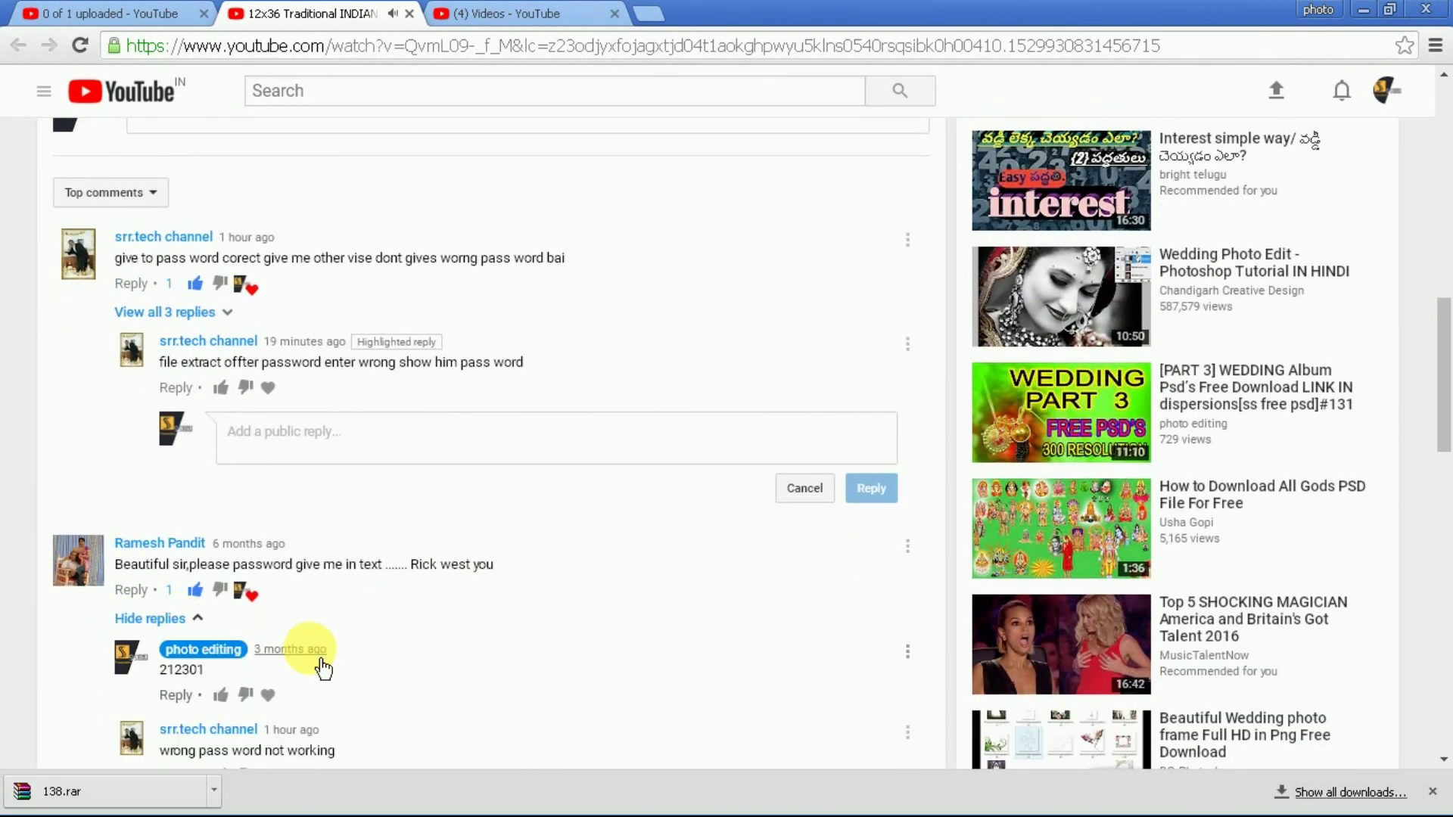
pyautogui.scroll(-1, 318, 659)
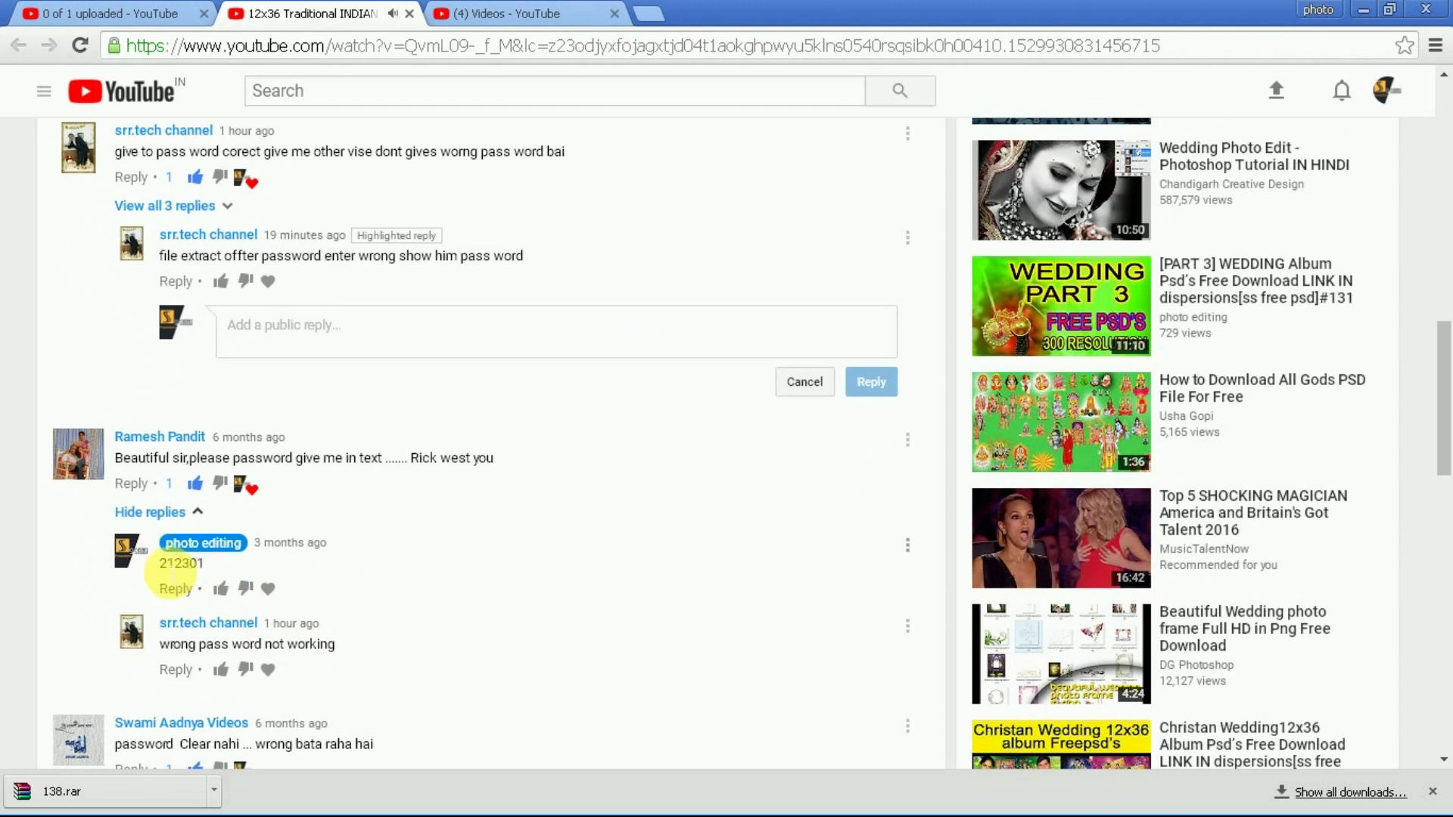
pyautogui.moveTo(160, 564); pyautogui.dragTo(214, 571)
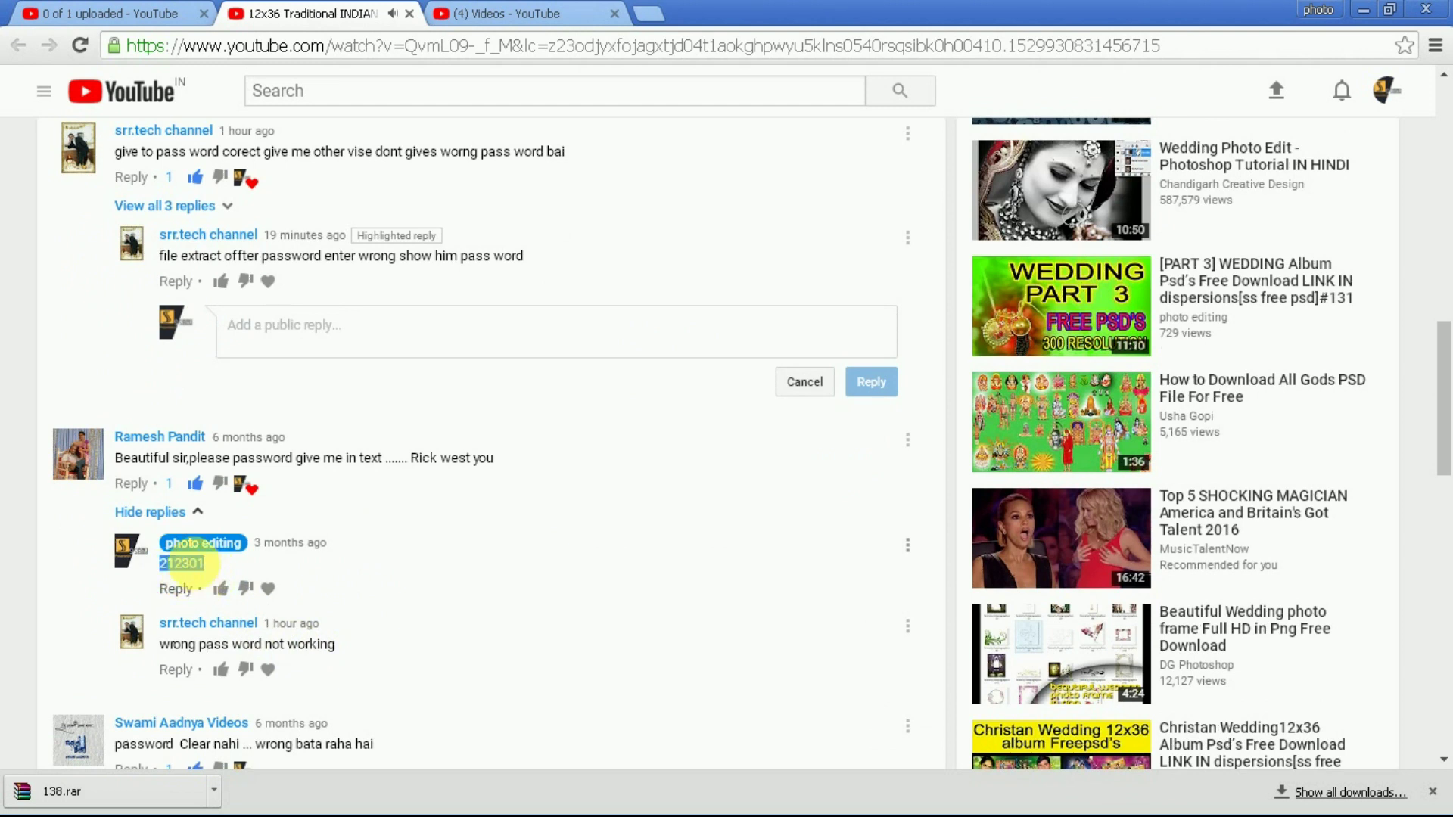
pyautogui.rightClick(204, 572)
pyautogui.click(227, 577)
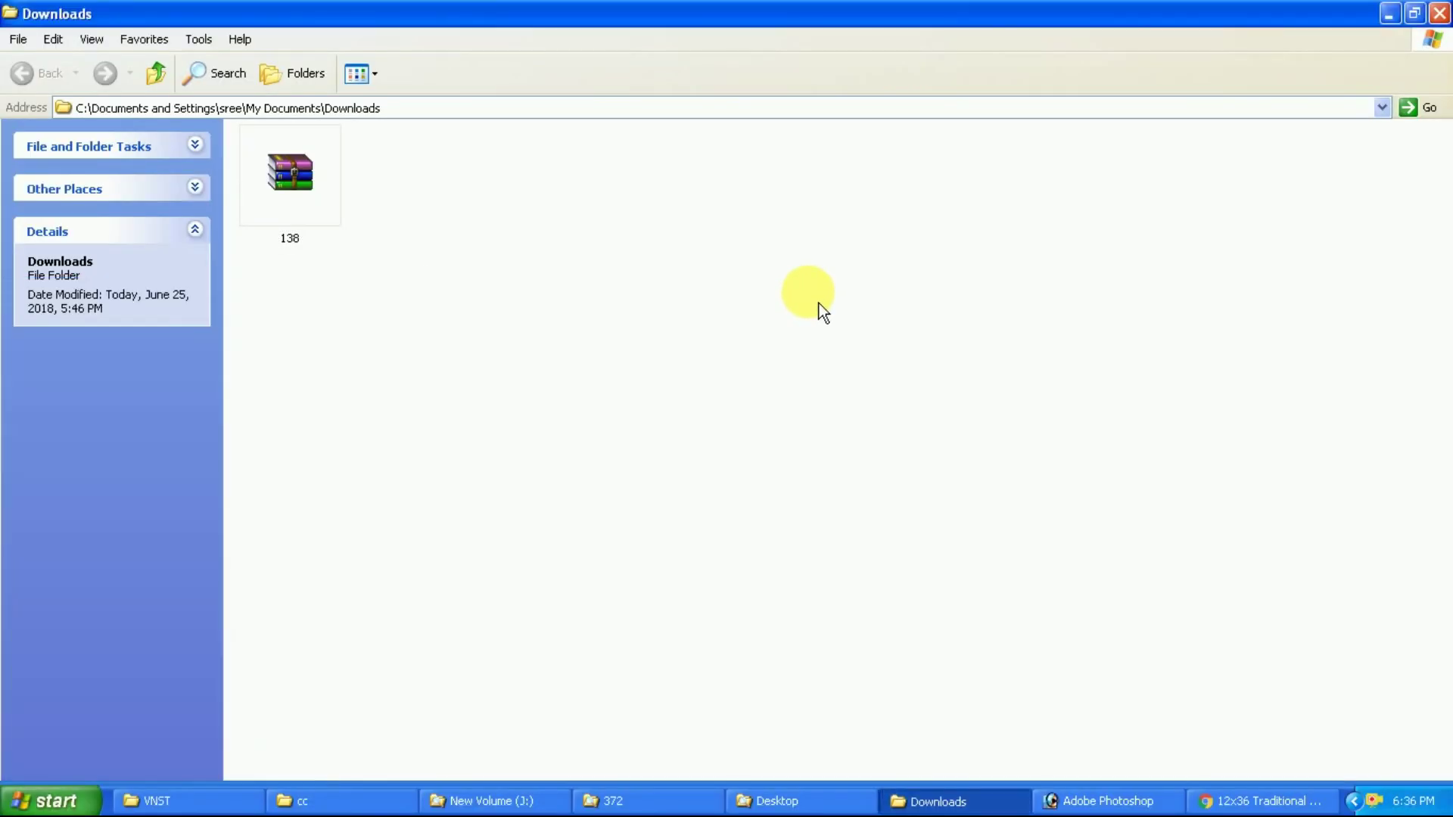
# Extract 138.rar here with the pasted password, producing ABC (55) through ABC (98).
pyautogui.rightClick(299, 195)
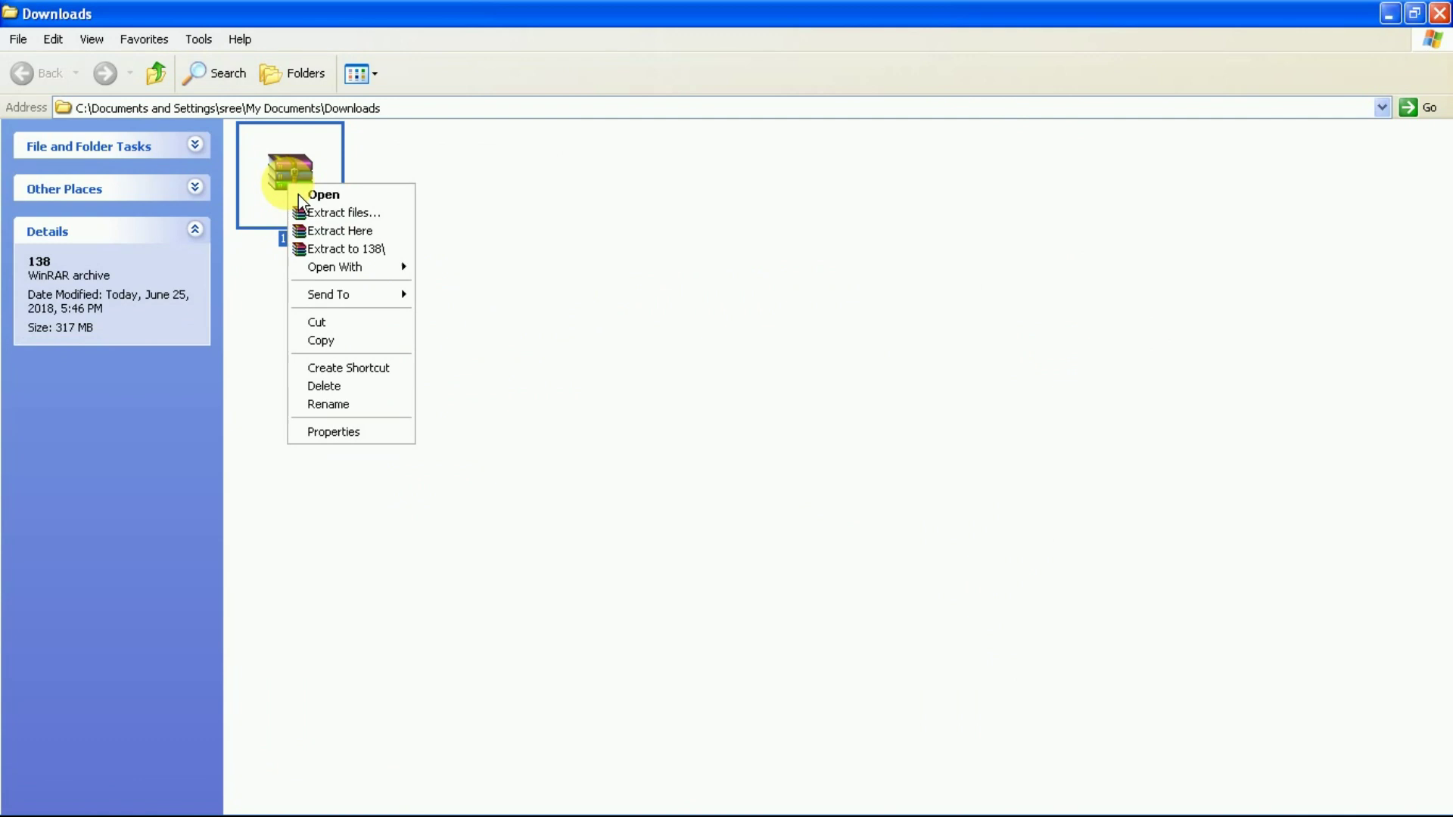
pyautogui.click(393, 246)
pyautogui.rightClick(665, 377)
pyautogui.click(710, 443)
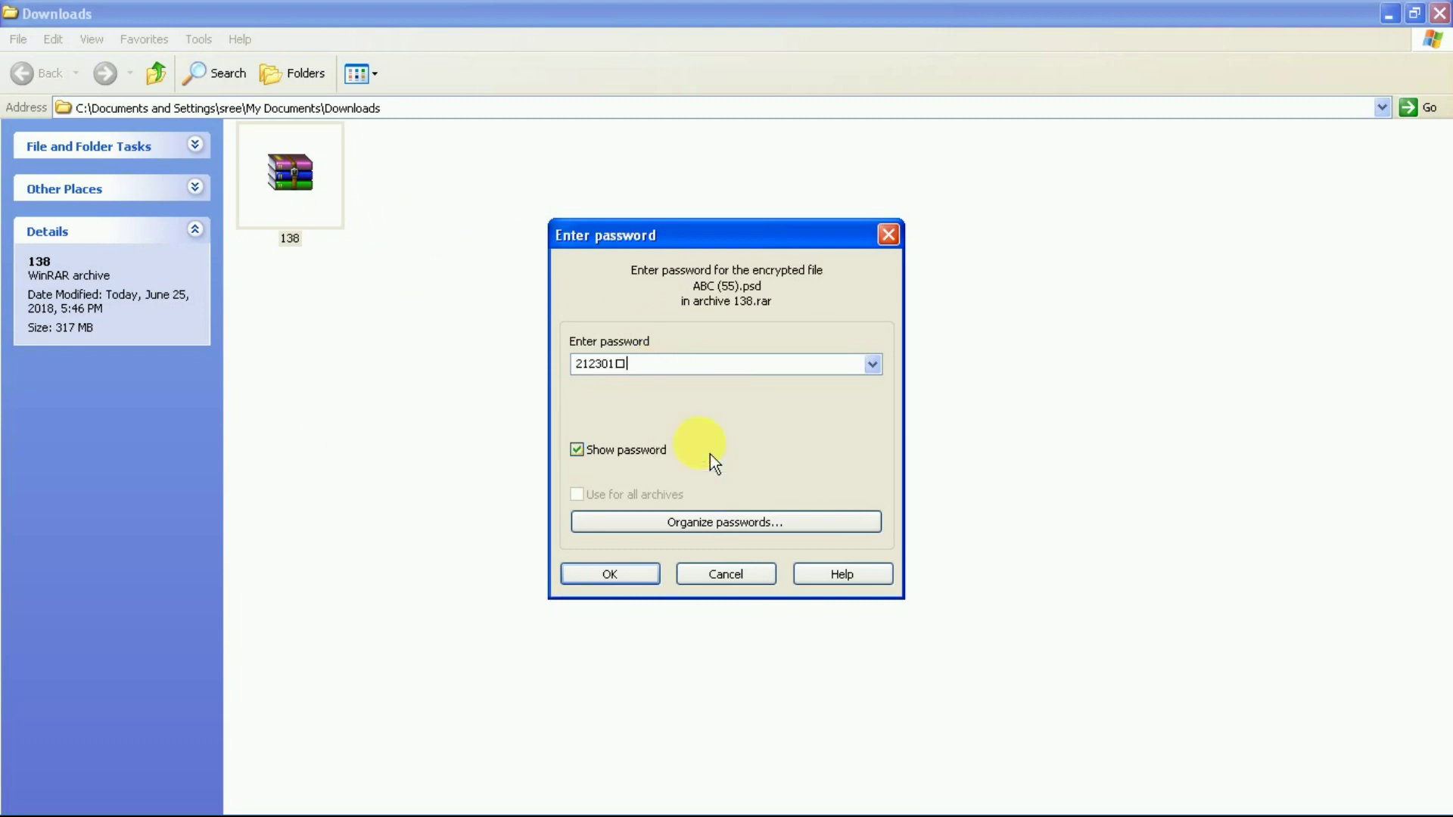
pyautogui.click(581, 453)
pyautogui.press('BackSpace')
pyautogui.click(635, 576)
pyautogui.moveTo(720, 280); pyautogui.dragTo(830, 364)
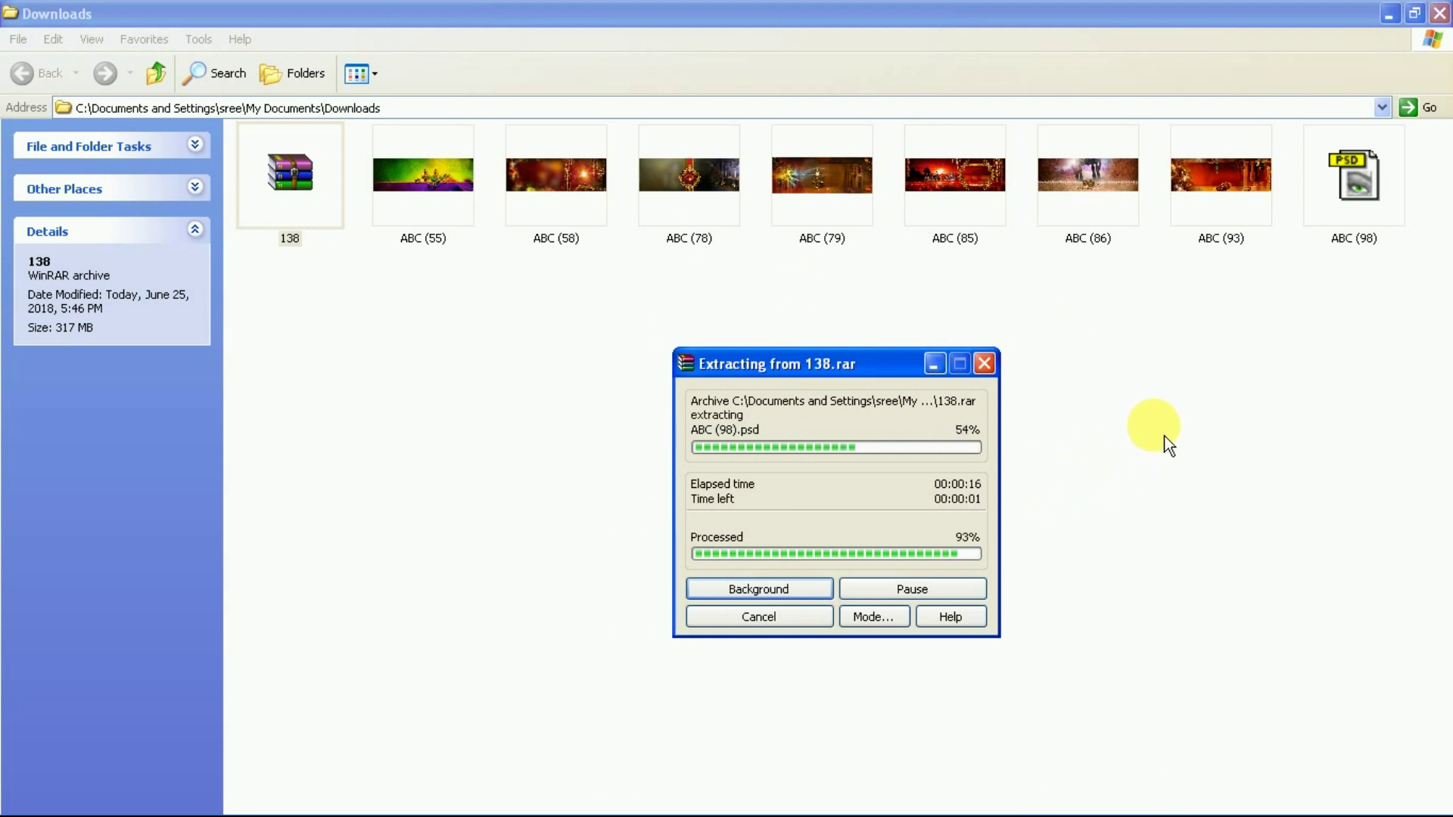
pyautogui.click(867, 424)
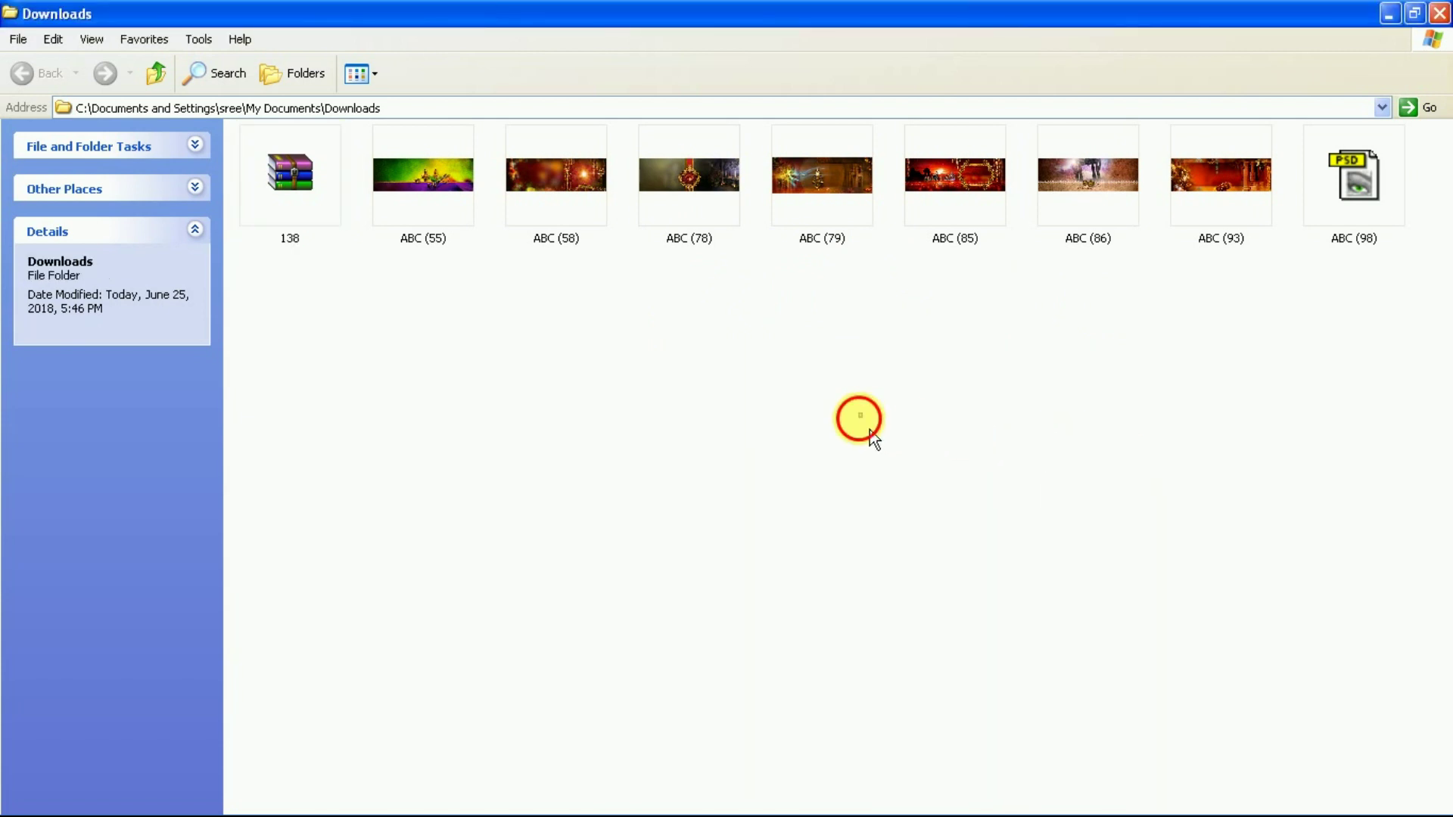
# Open ABC (55) in ACDSee and flip through the following background designs.
pyautogui.rightClick(655, 425)
pyautogui.click(706, 474)
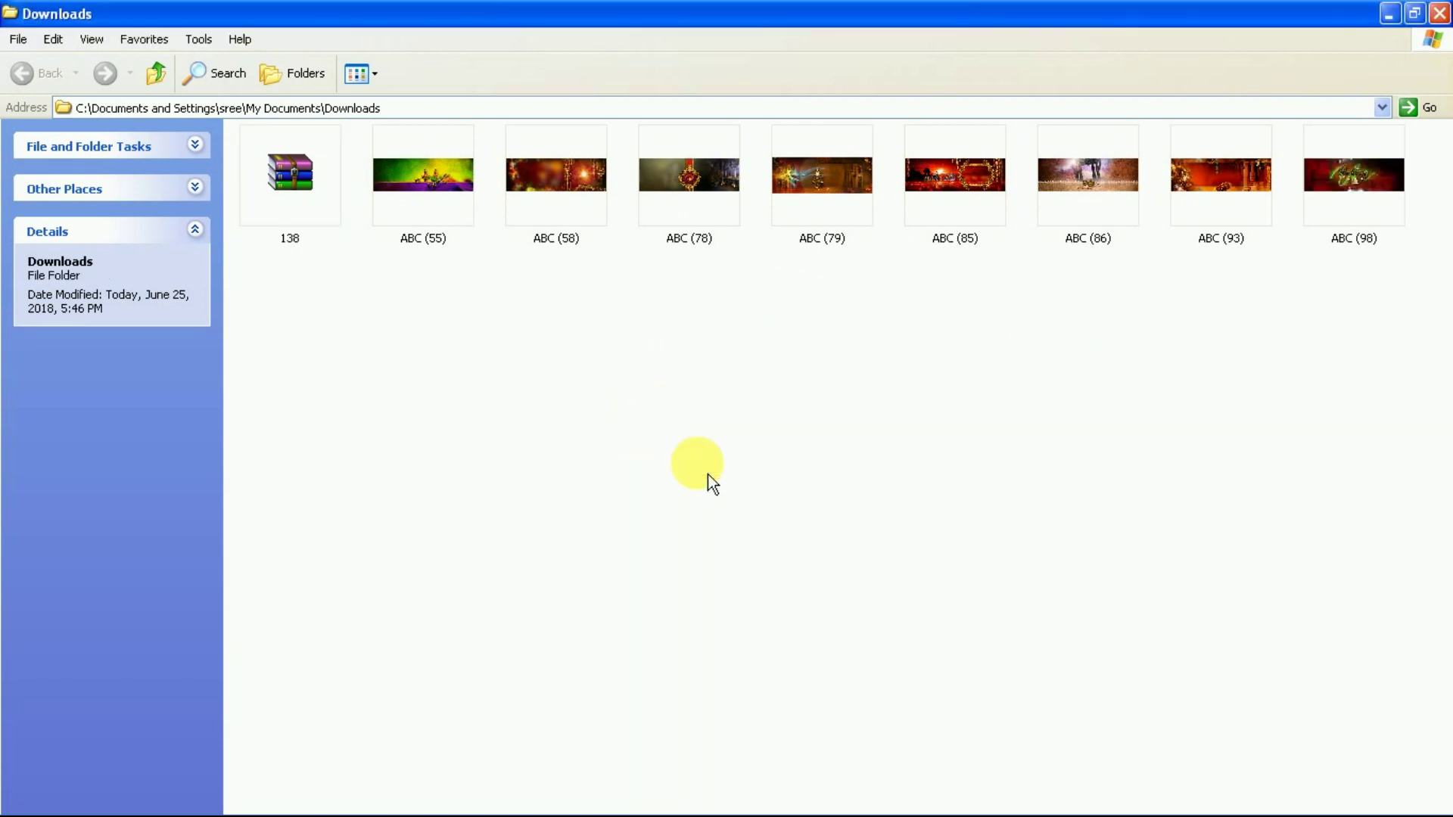
pyautogui.doubleClick(439, 214)
pyautogui.click(929, 543)
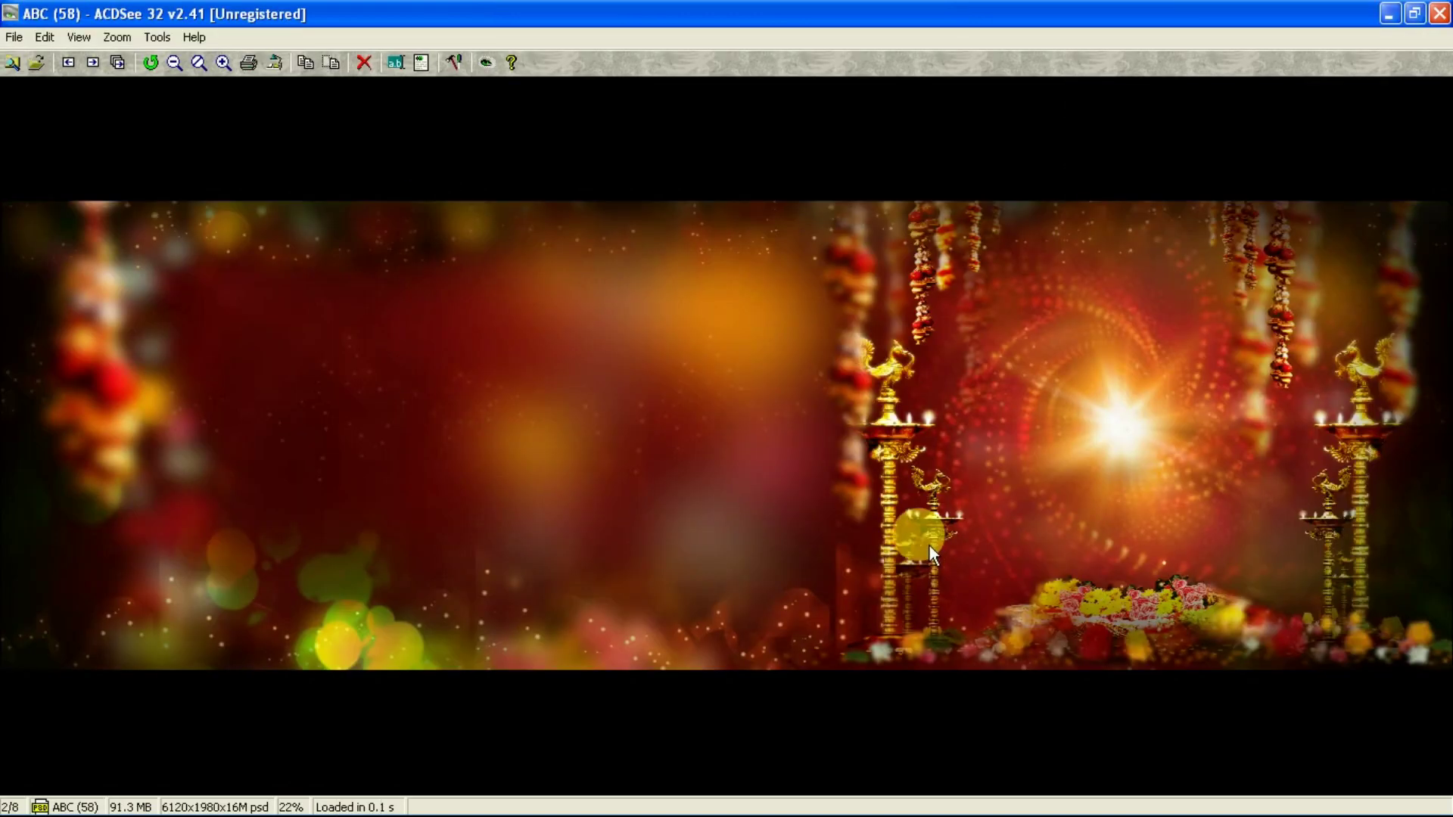
pyautogui.click(992, 533)
pyautogui.click(981, 553)
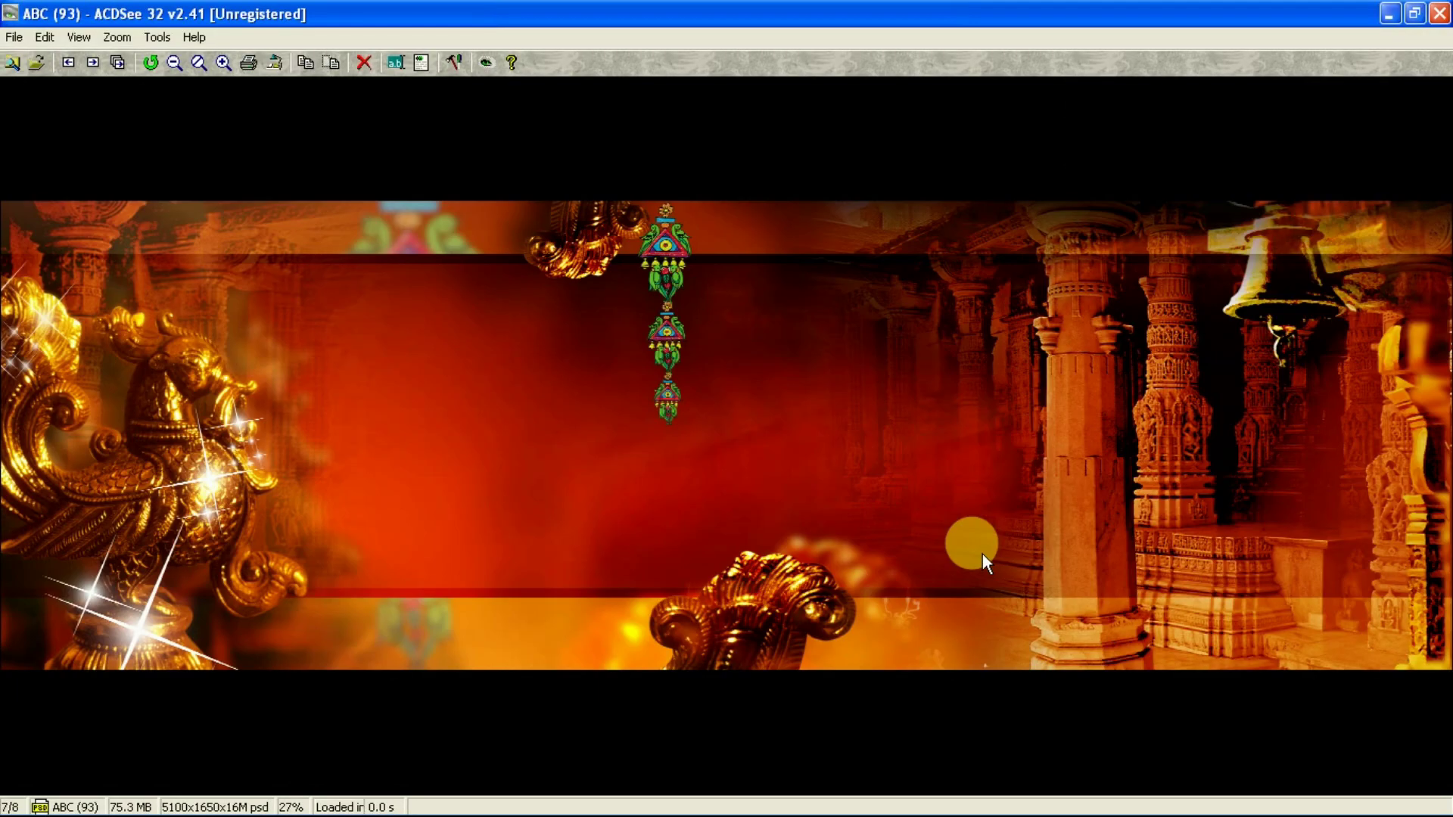
pyautogui.click(983, 552)
pyautogui.click(983, 553)
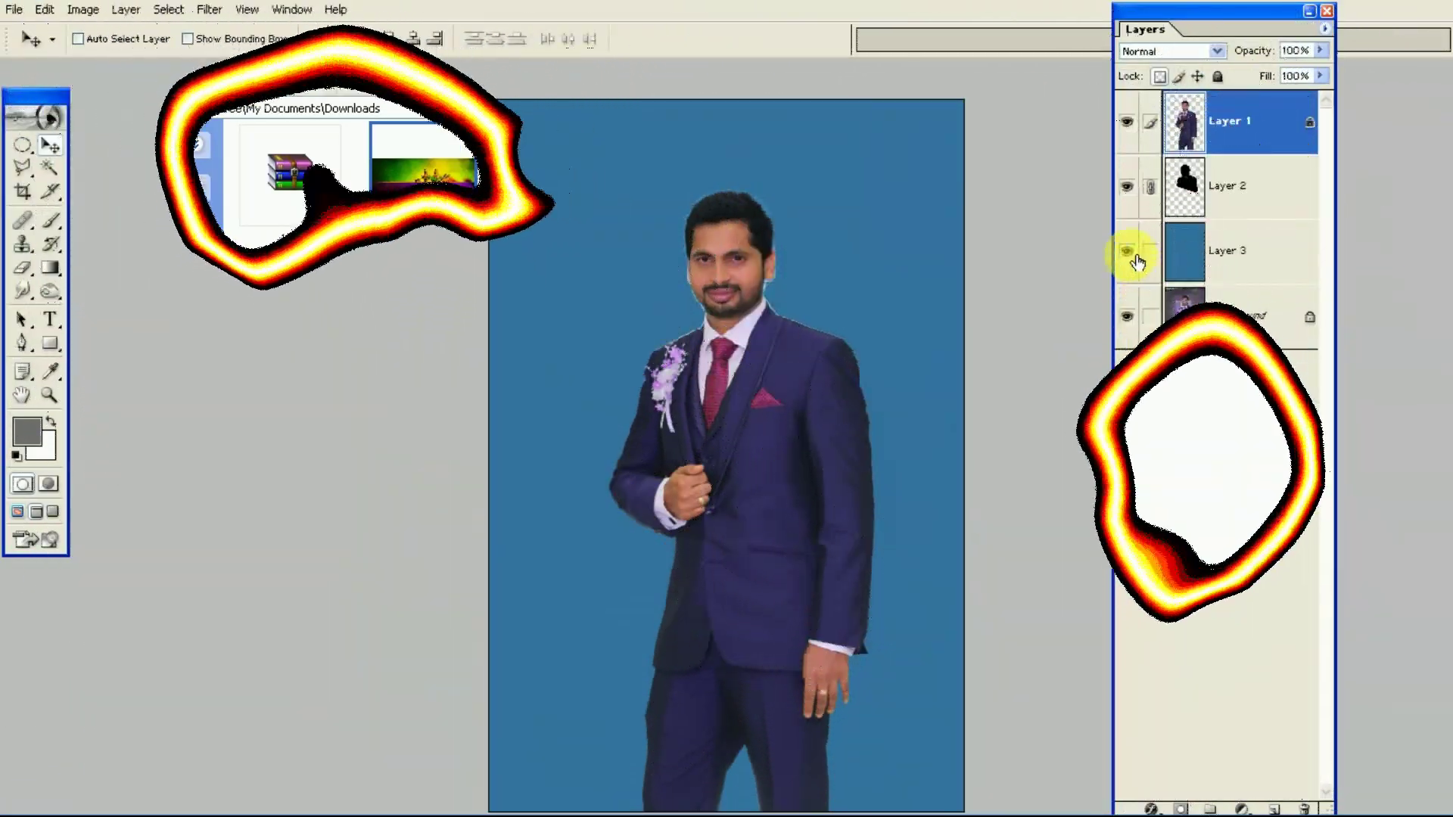
# Compare the groom with and without Layer 3's blue backdrop, and check the spread's 10800×3600 size.
pyautogui.click(1135, 257)
pyautogui.click(1136, 257)
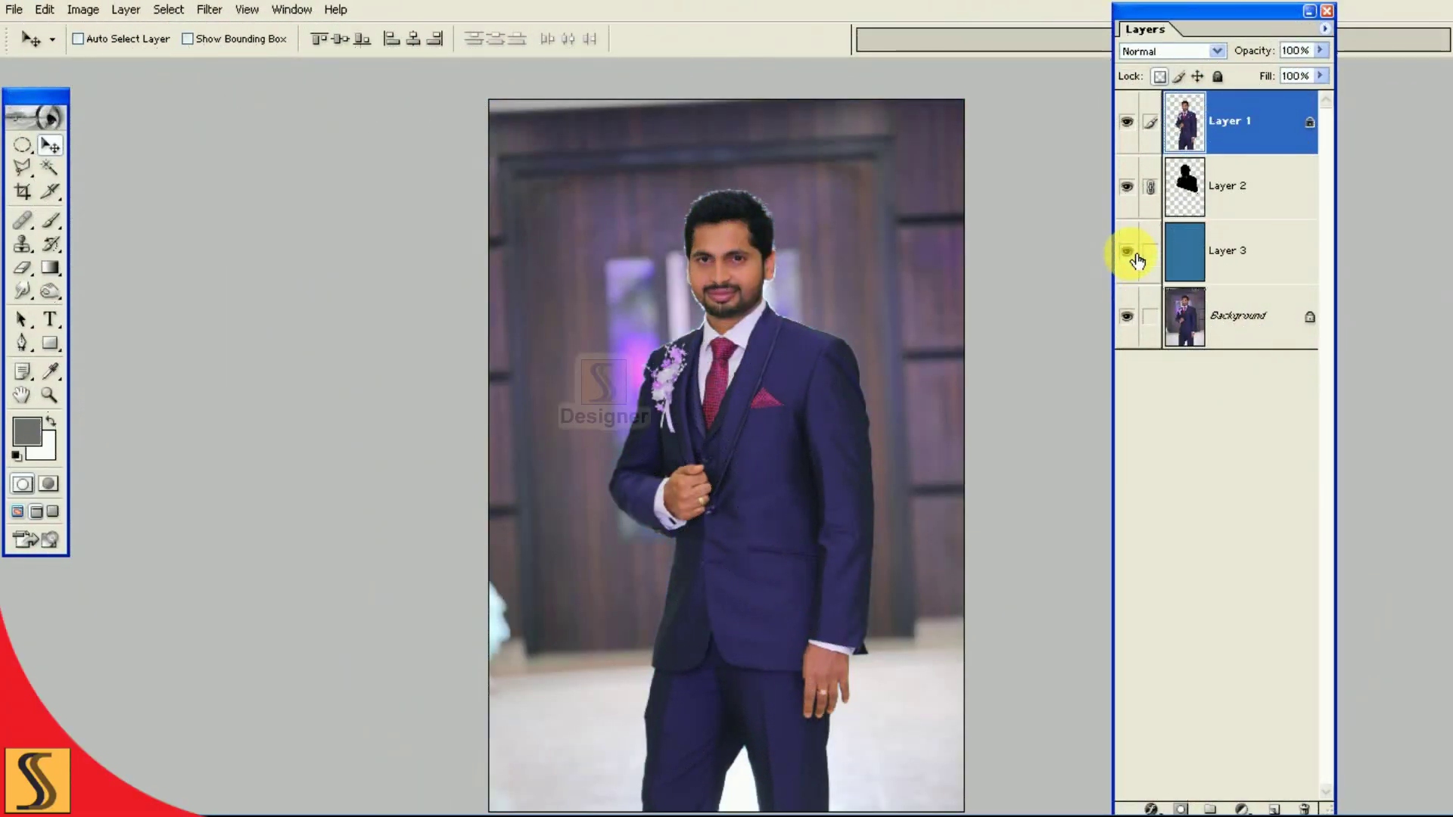
pyautogui.click(1135, 256)
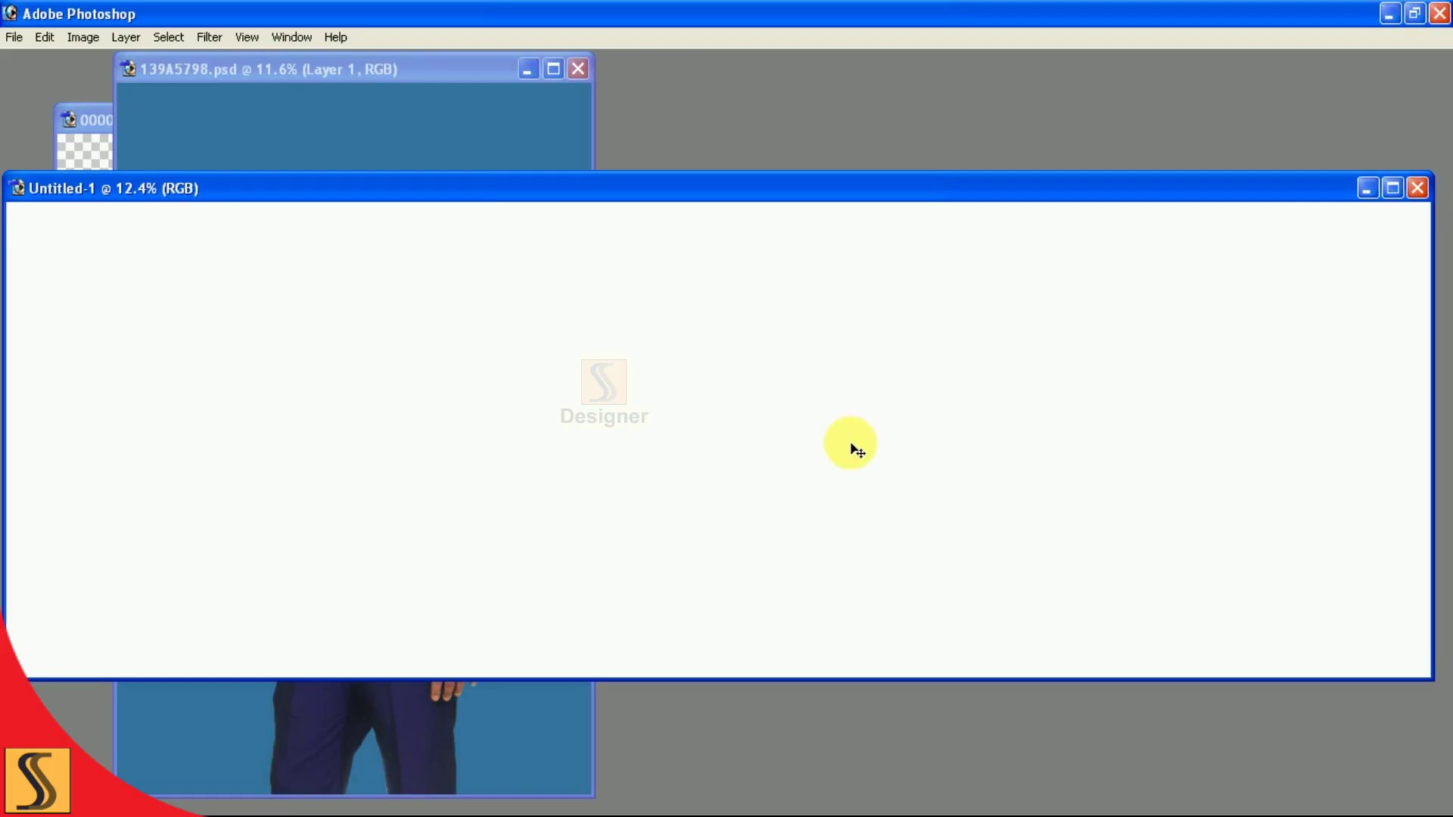
pyautogui.rightClick(815, 195)
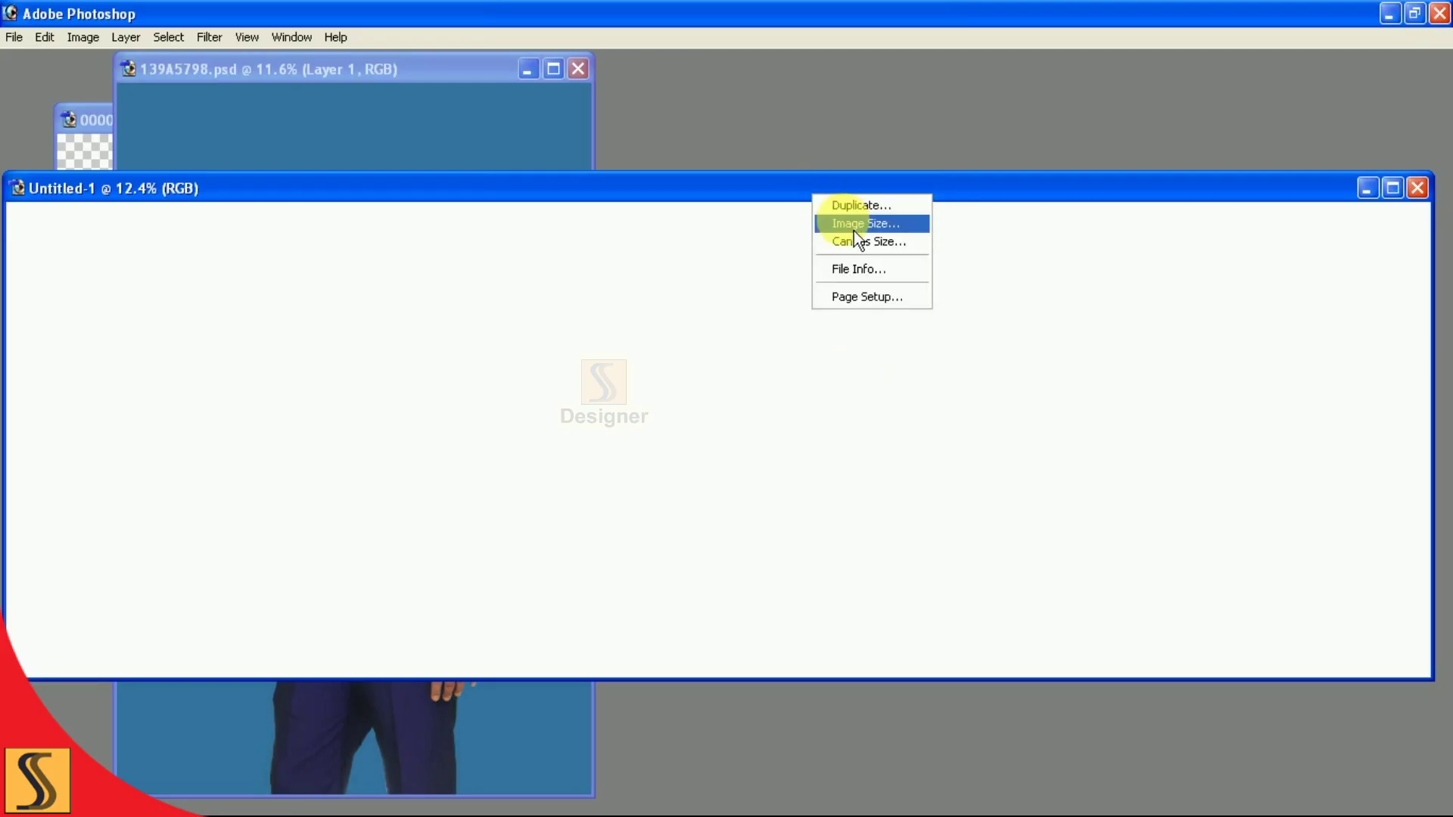
pyautogui.click(886, 224)
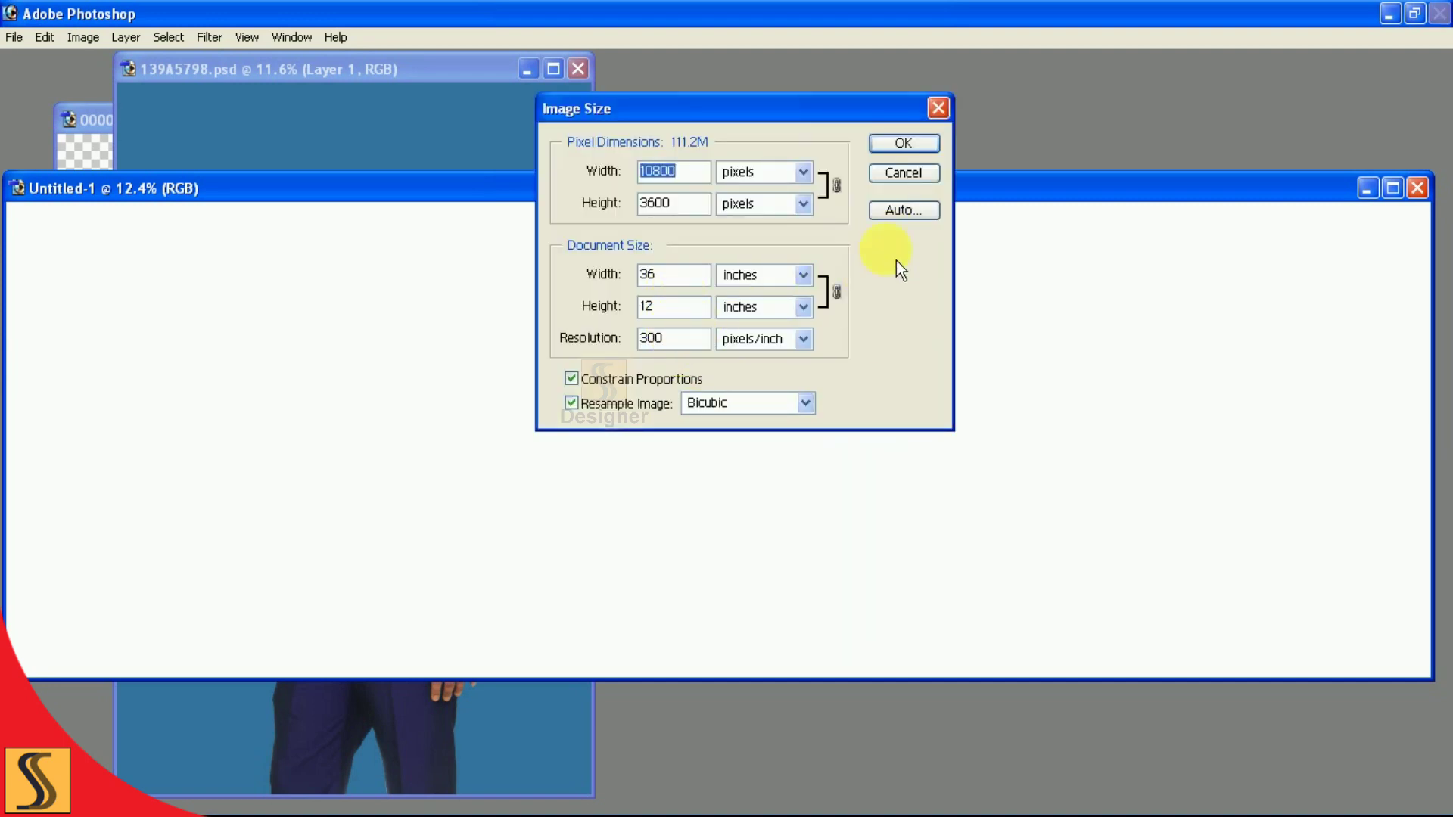
pyautogui.click(903, 143)
# Copy the groom cut-out into the blank spread and view it full screen.
pyautogui.click(512, 152)
pyautogui.press('F7')
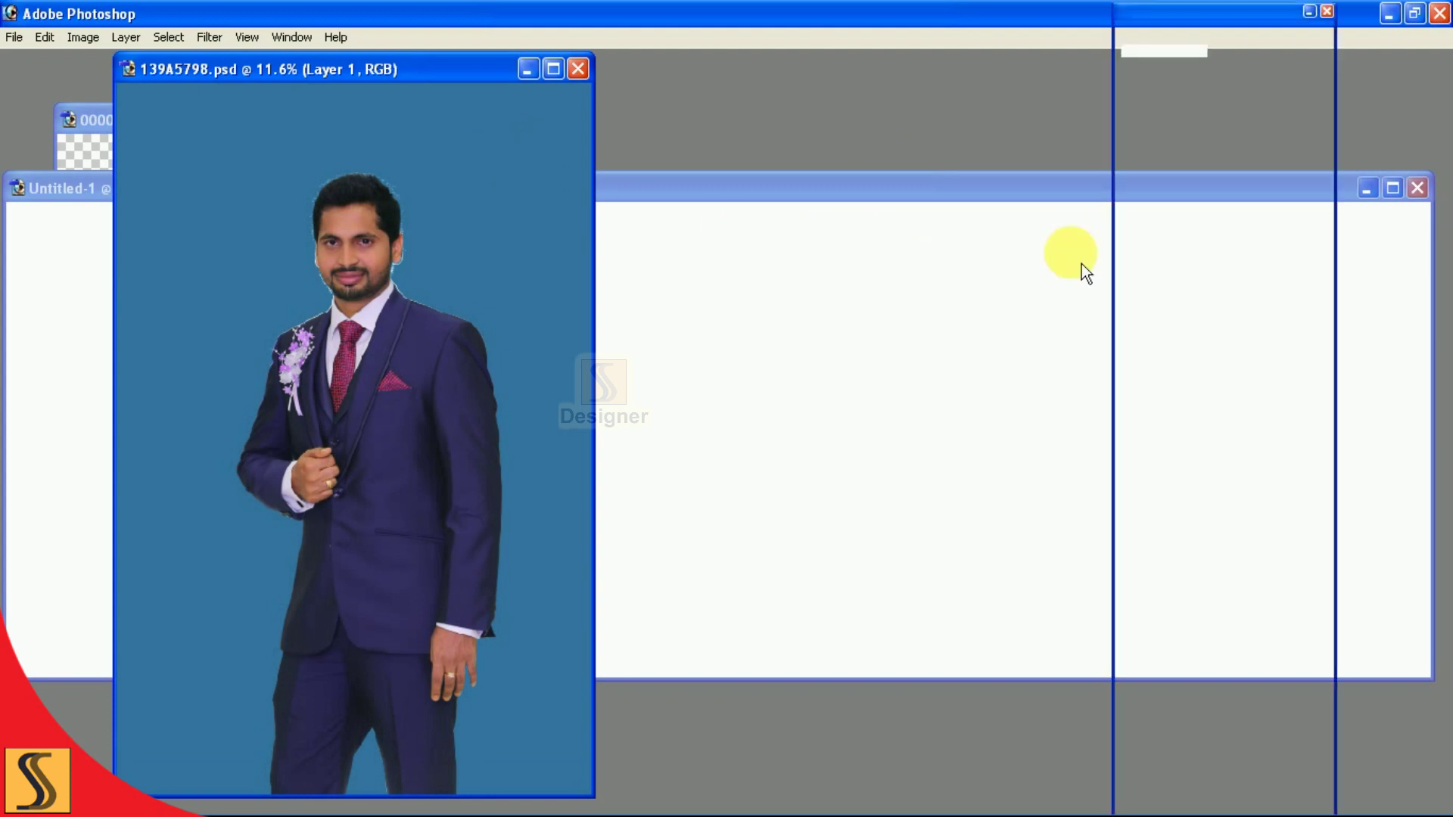
pyautogui.press('F7')
pyautogui.moveTo(545, 395); pyautogui.dragTo(1187, 444)
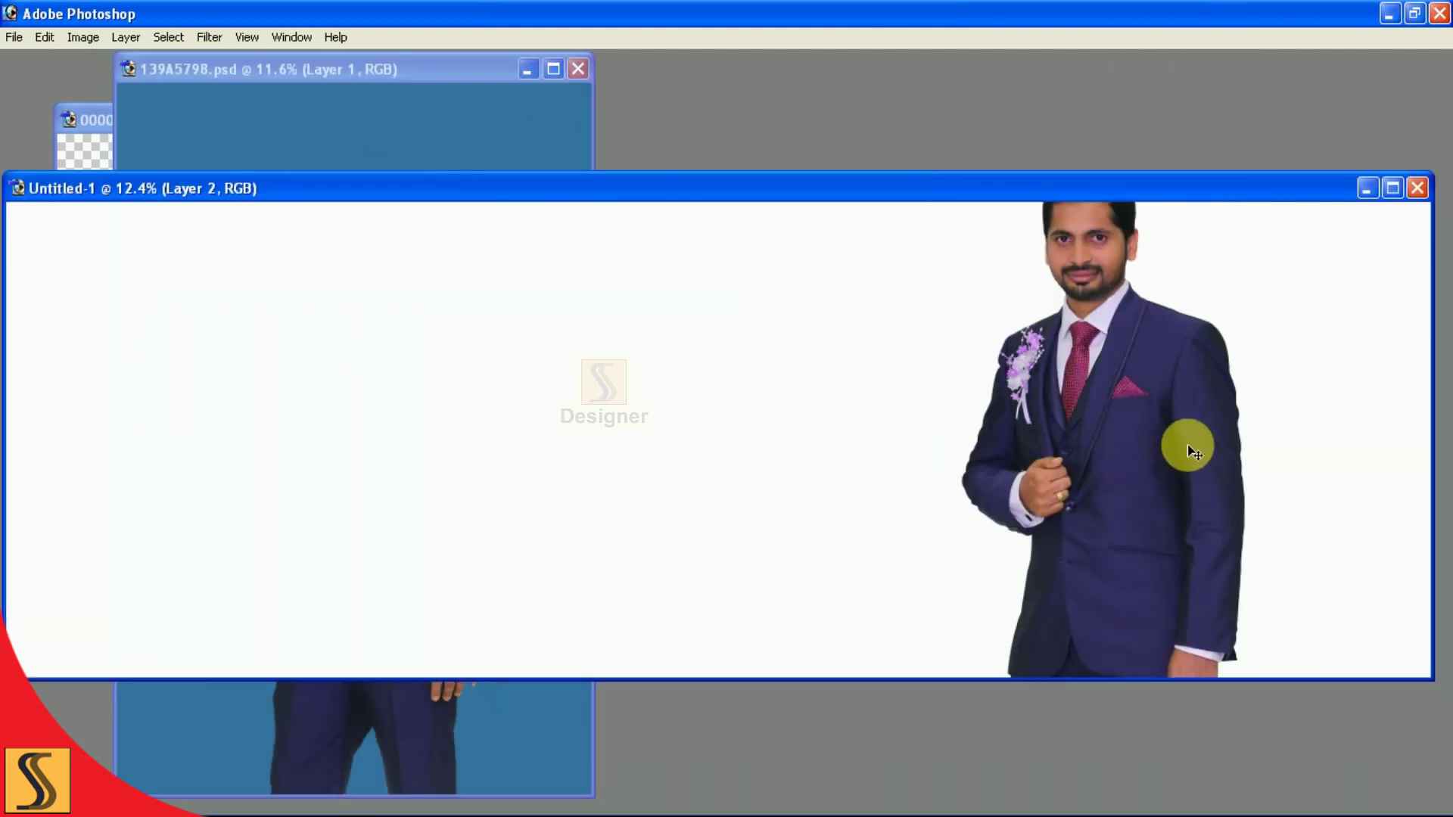
pyautogui.press('f')
# Scale and position the groom on the spread's right half, fitted to its height.
pyautogui.hotkey('ctrl', 't')
pyautogui.moveTo(1258, 133); pyautogui.dragTo(1211, 246)
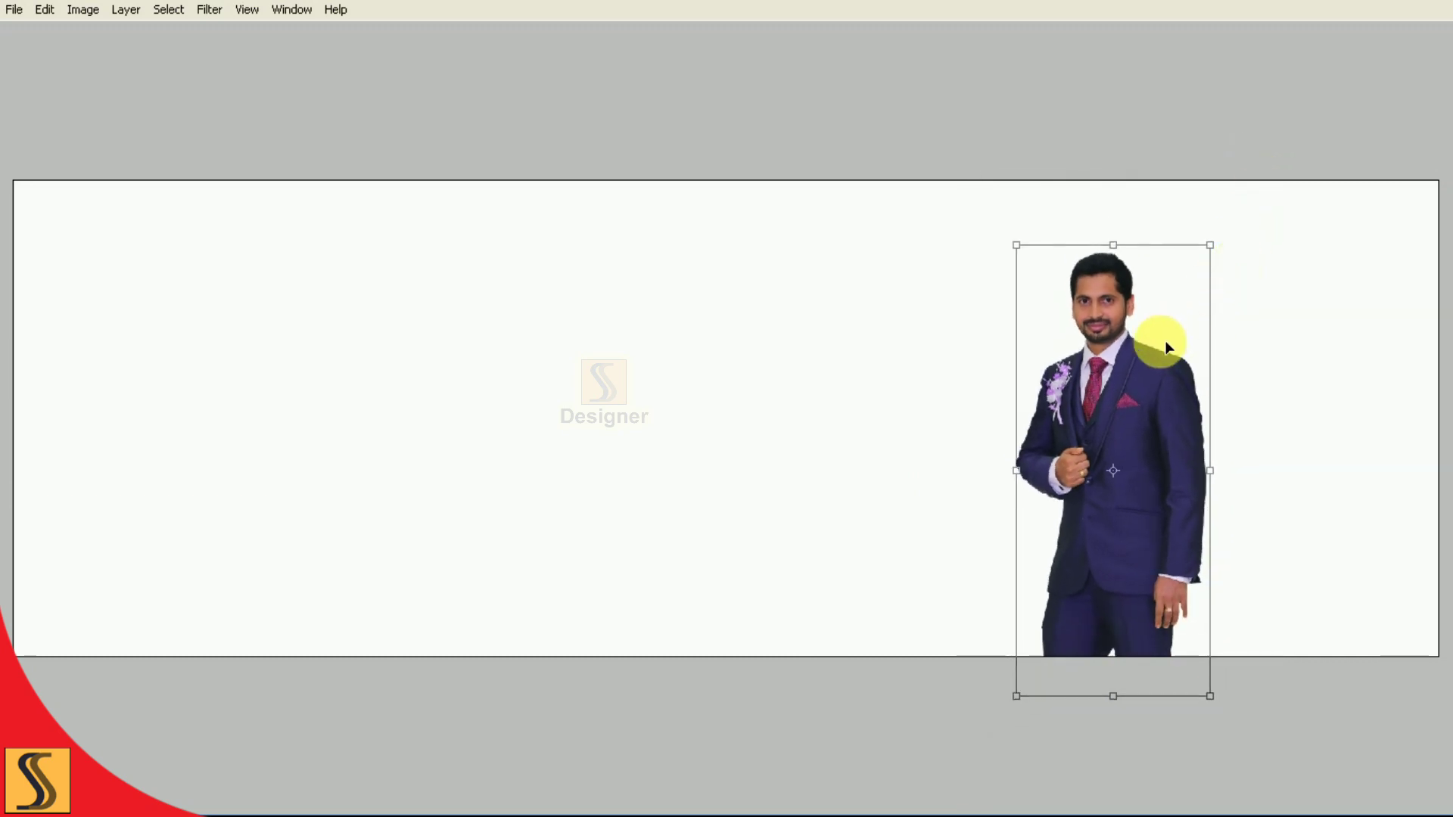
pyautogui.hotkey('ctrl', ';')
pyautogui.moveTo(1168, 388); pyautogui.dragTo(1194, 378)
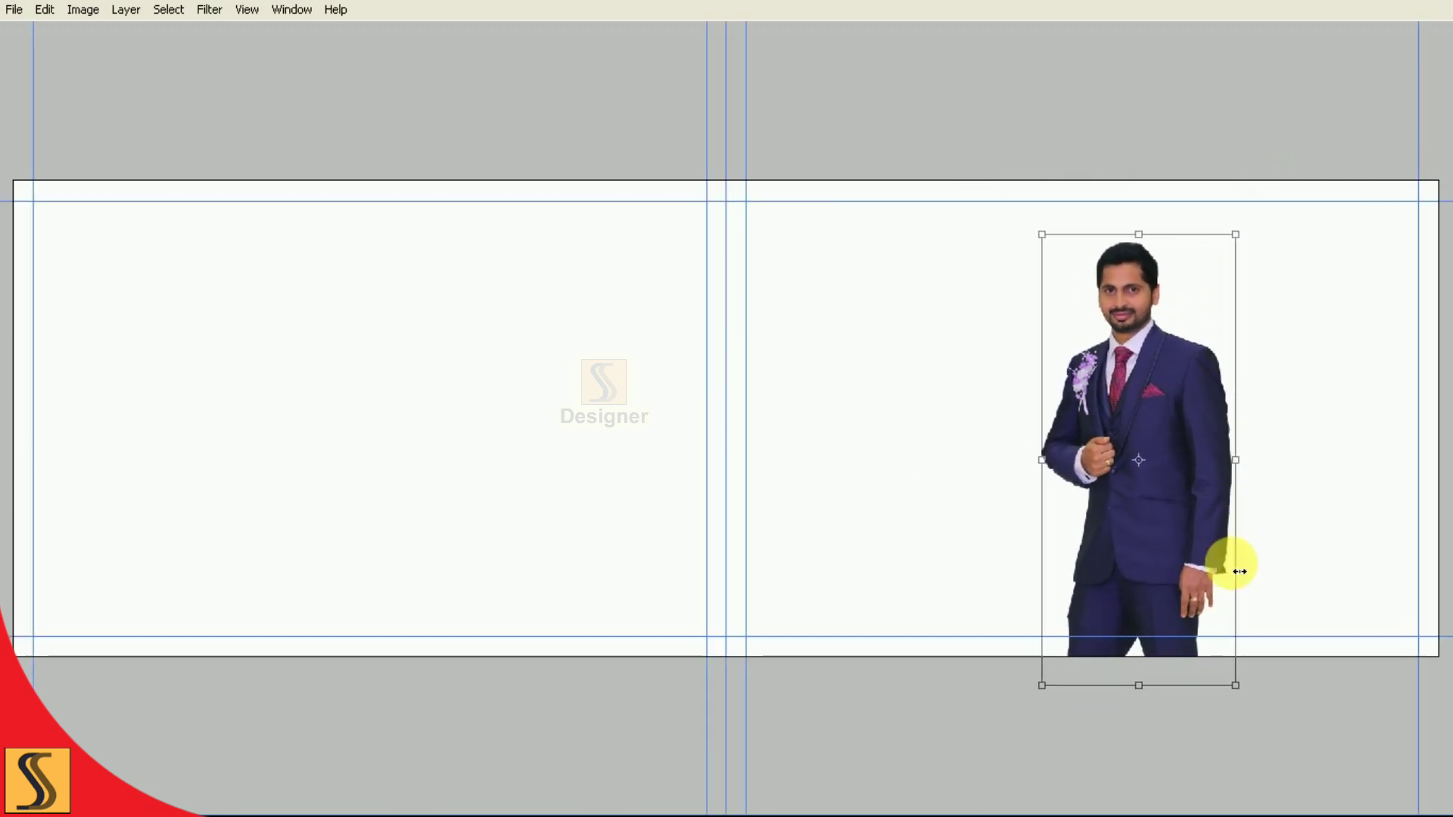
pyautogui.moveTo(1236, 685); pyautogui.dragTo(1228, 672)
pyautogui.moveTo(1196, 589); pyautogui.dragTo(1208, 591)
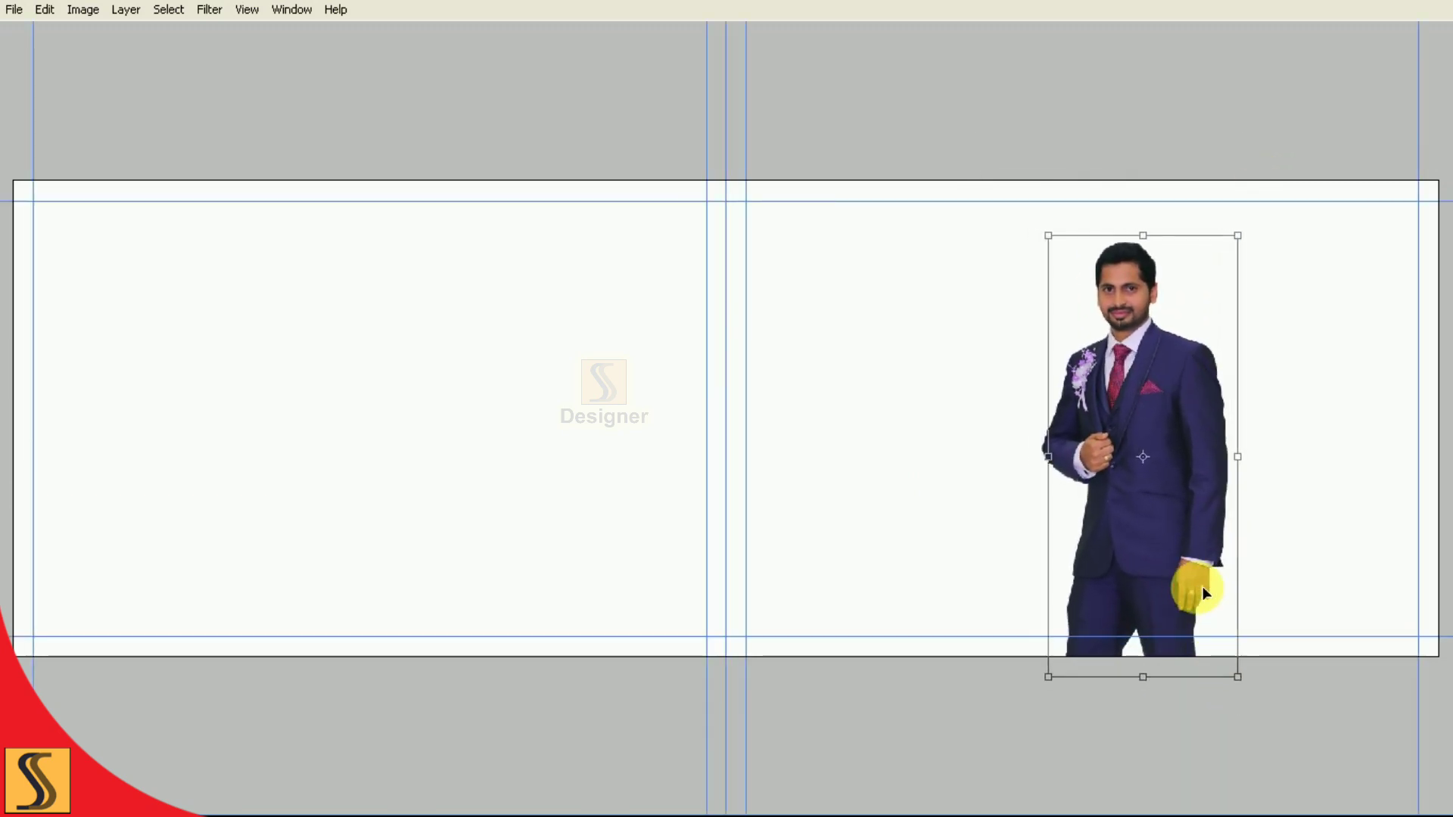
pyautogui.moveTo(1243, 234); pyautogui.dragTo(1253, 210)
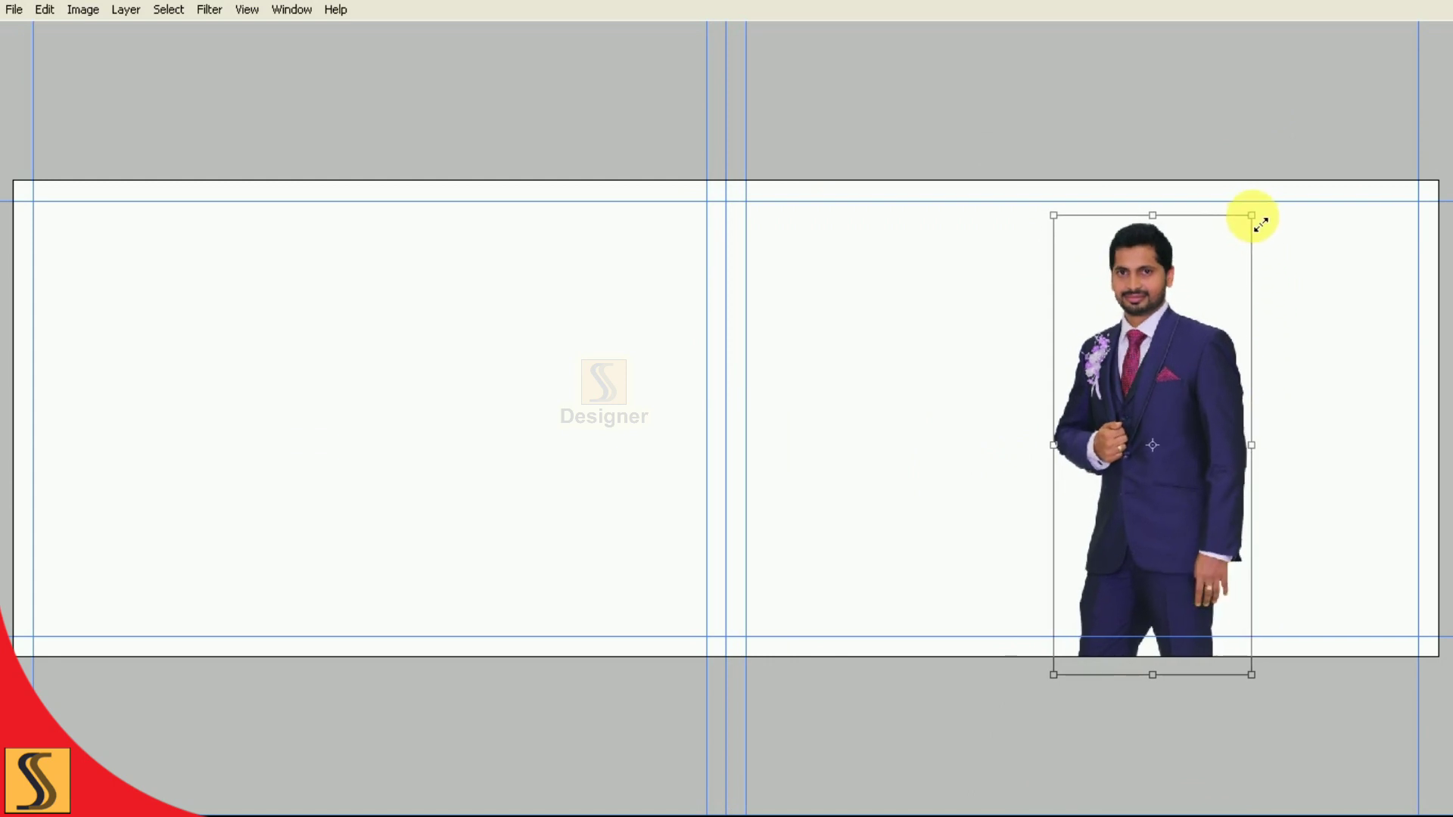
pyautogui.moveTo(1253, 675); pyautogui.dragTo(1259, 682)
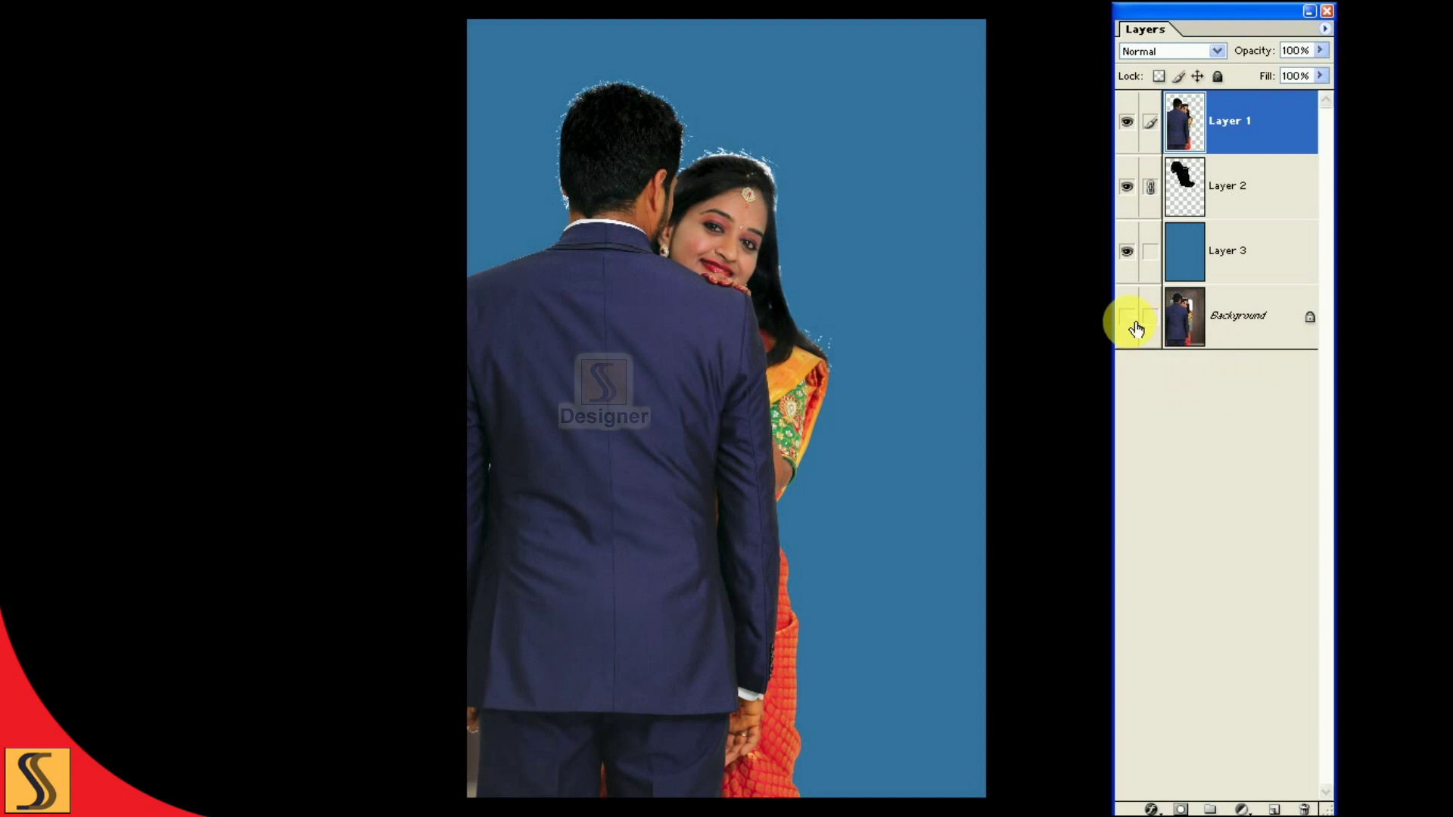
# Toggle the couple photo's blue background layer off and on to compare.
pyautogui.click(1134, 324)
pyautogui.click(1131, 256)
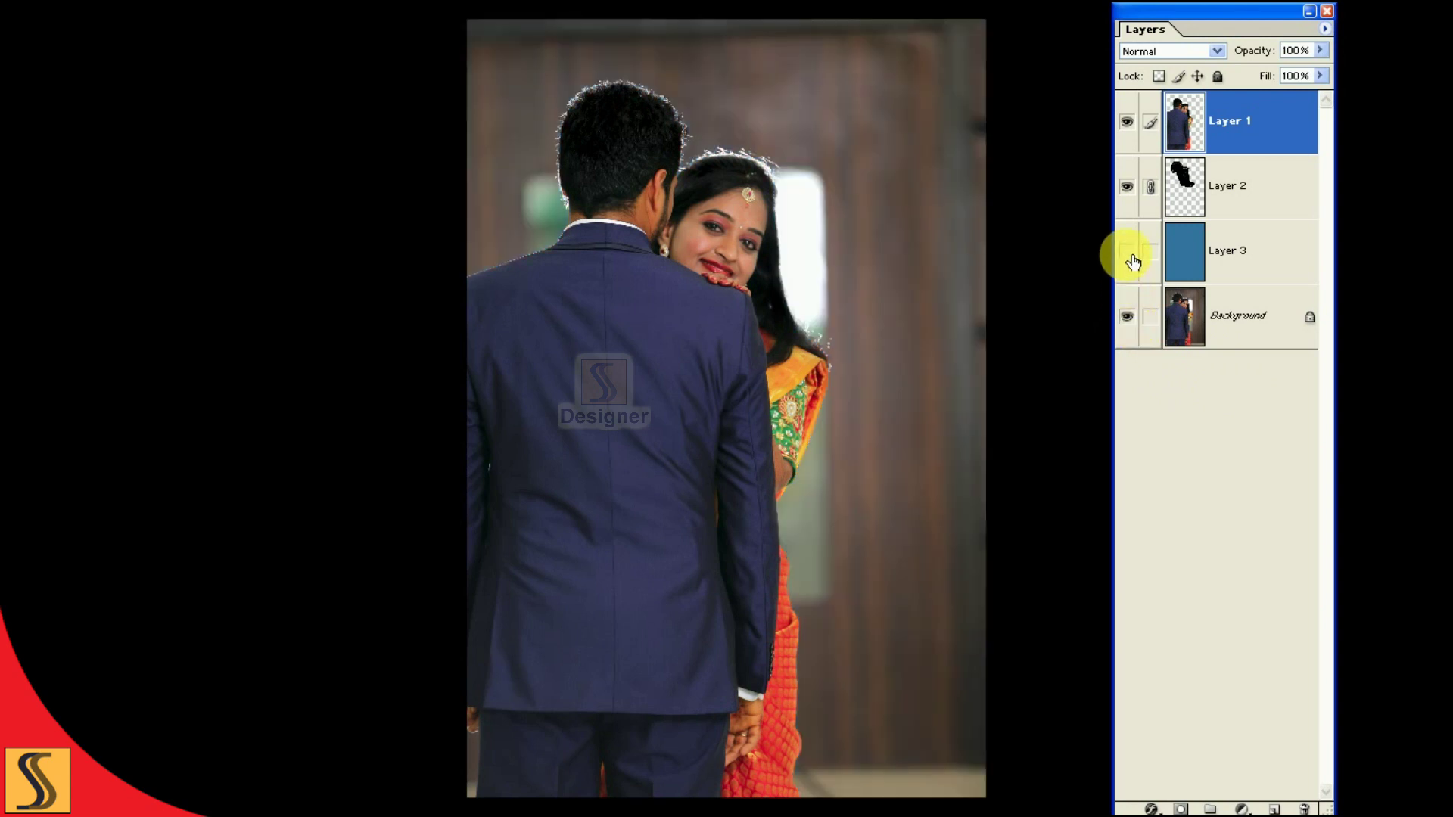
pyautogui.click(1129, 252)
pyautogui.click(1129, 253)
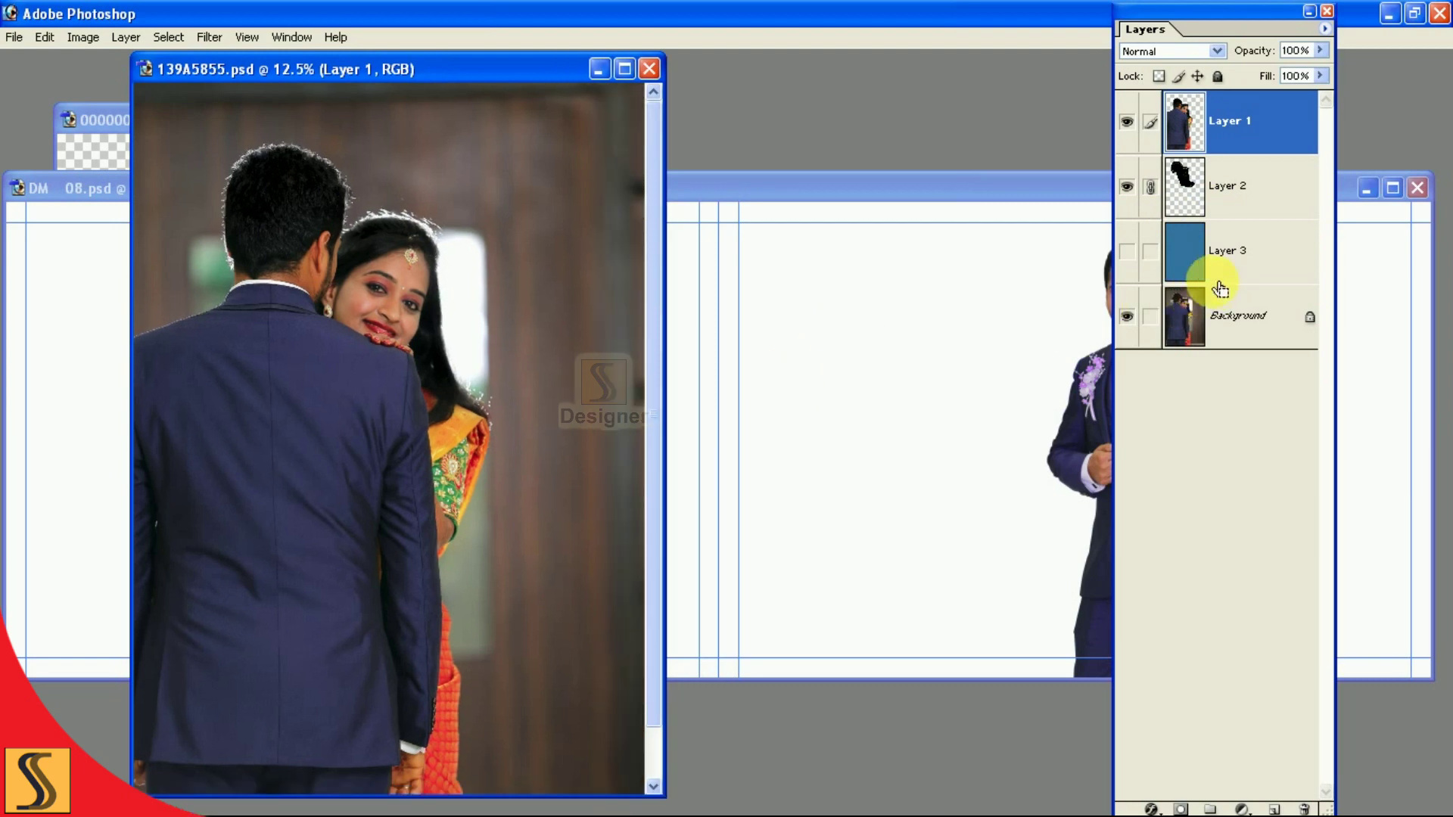
pyautogui.click(1196, 251)
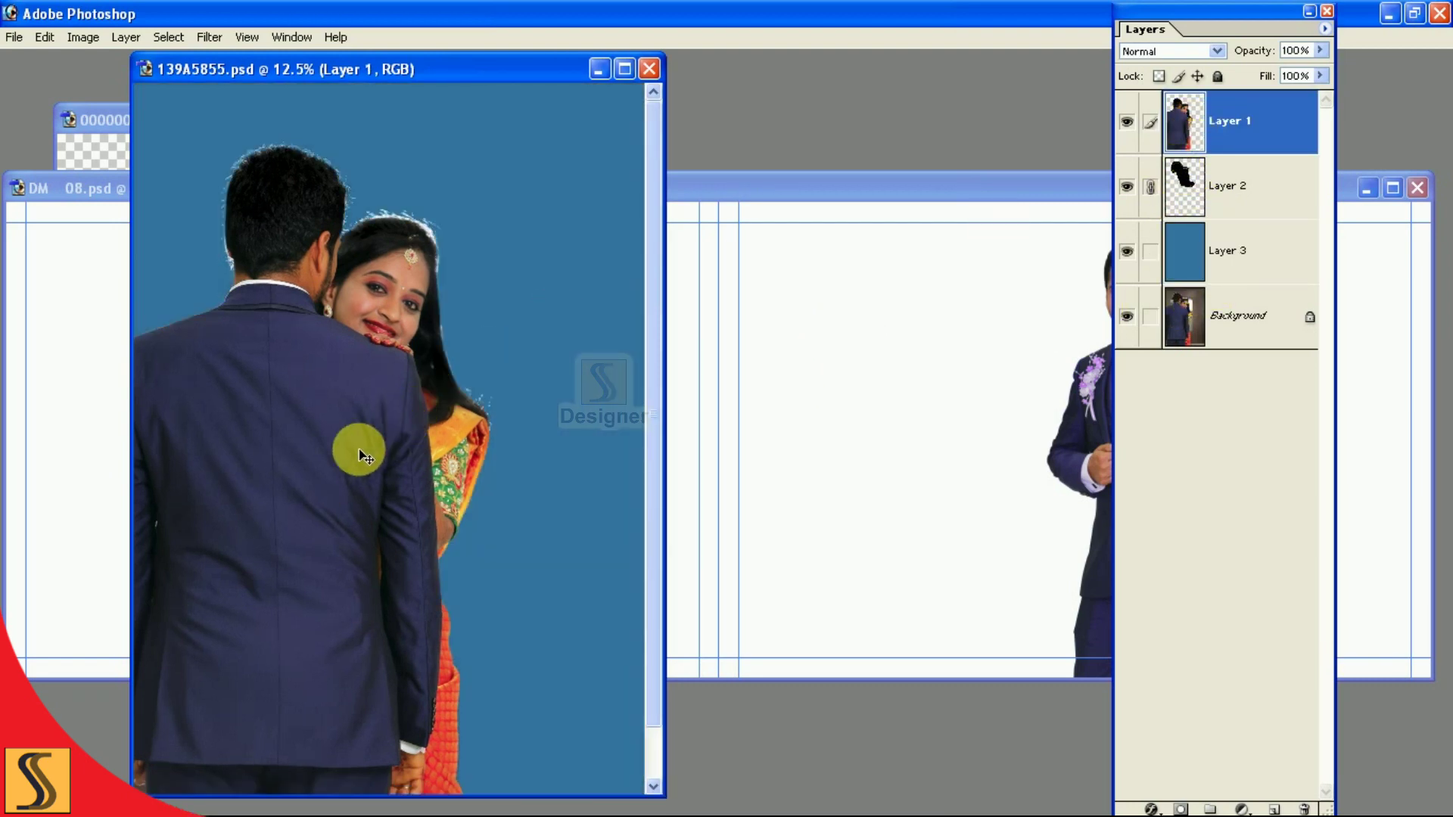
# Copy the couple cut-out into DM 08.psd, then close and save 139A5855.
pyautogui.moveTo(381, 446); pyautogui.dragTo(752, 425)
pyautogui.click(529, 151)
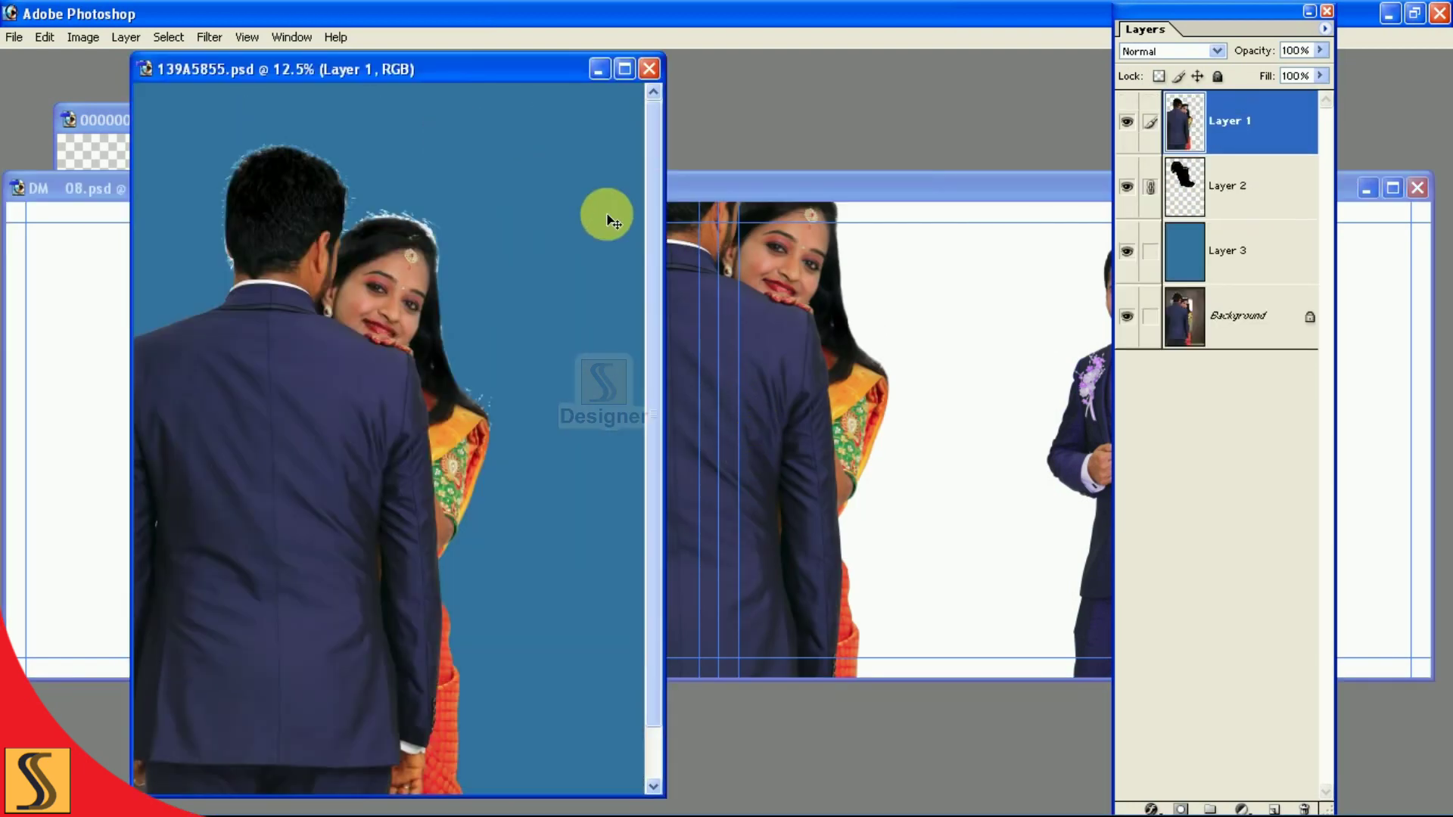
pyautogui.hotkey('ctrl', 'w')
pyautogui.click(675, 324)
pyautogui.press('f')
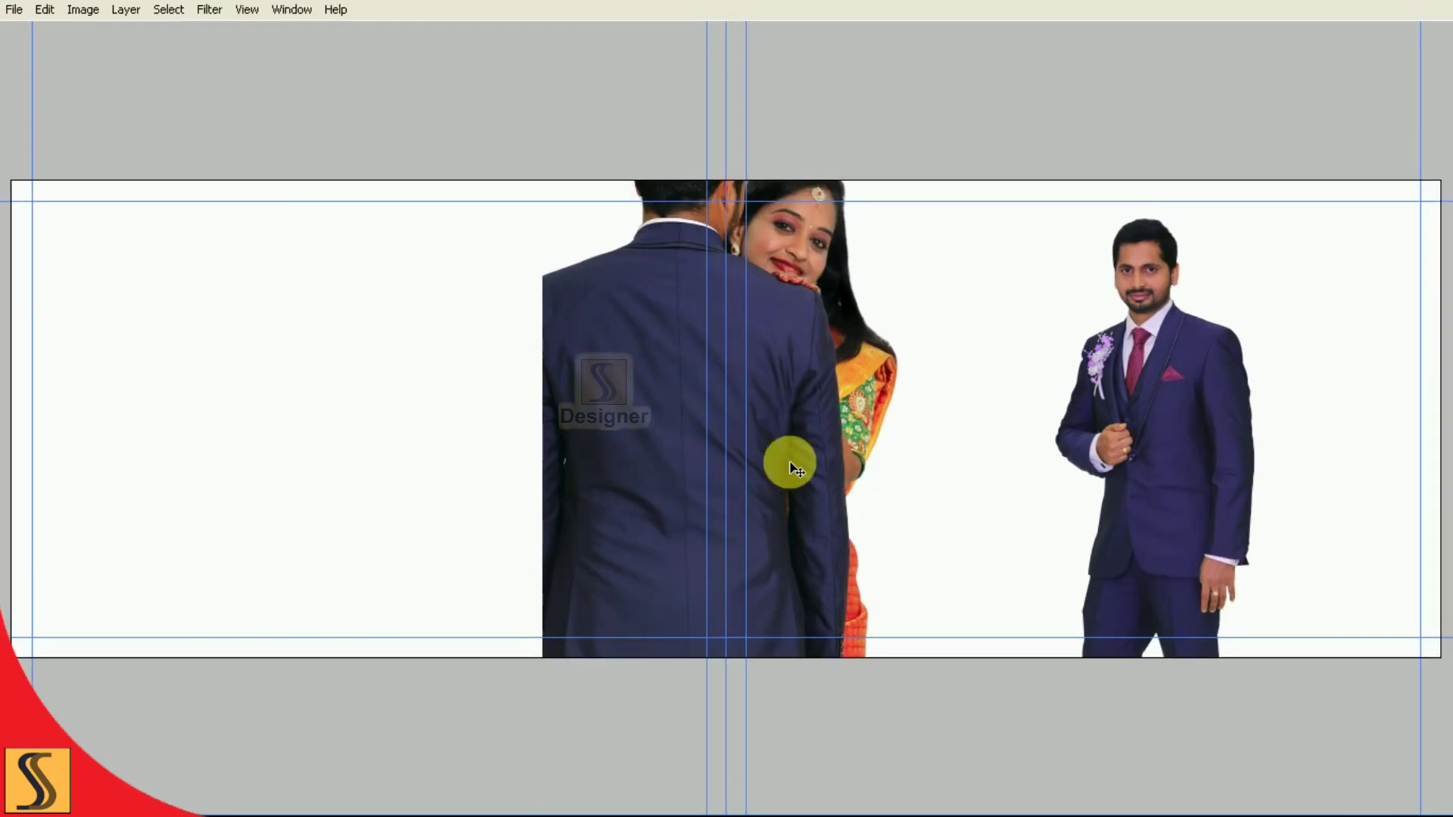
# Move and scale the couple to the spread's left edge, sized to its height.
pyautogui.moveTo(662, 477); pyautogui.dragTo(162, 528)
pyautogui.hotkey('ctrl', 't')
pyautogui.moveTo(398, 129); pyautogui.dragTo(359, 208)
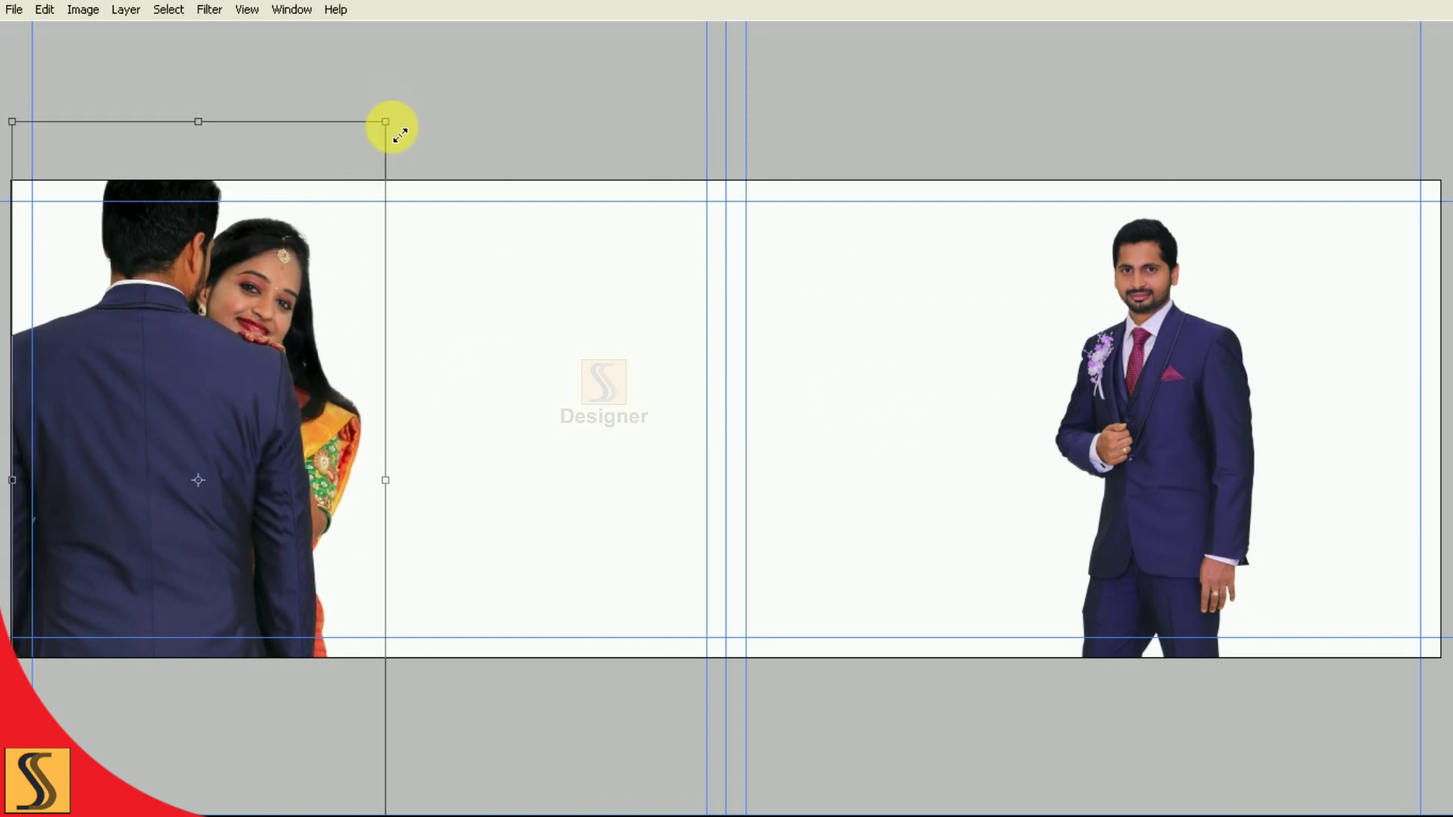
pyautogui.moveTo(245, 328); pyautogui.dragTo(239, 320)
pyautogui.hotkey('ctrl', '-')
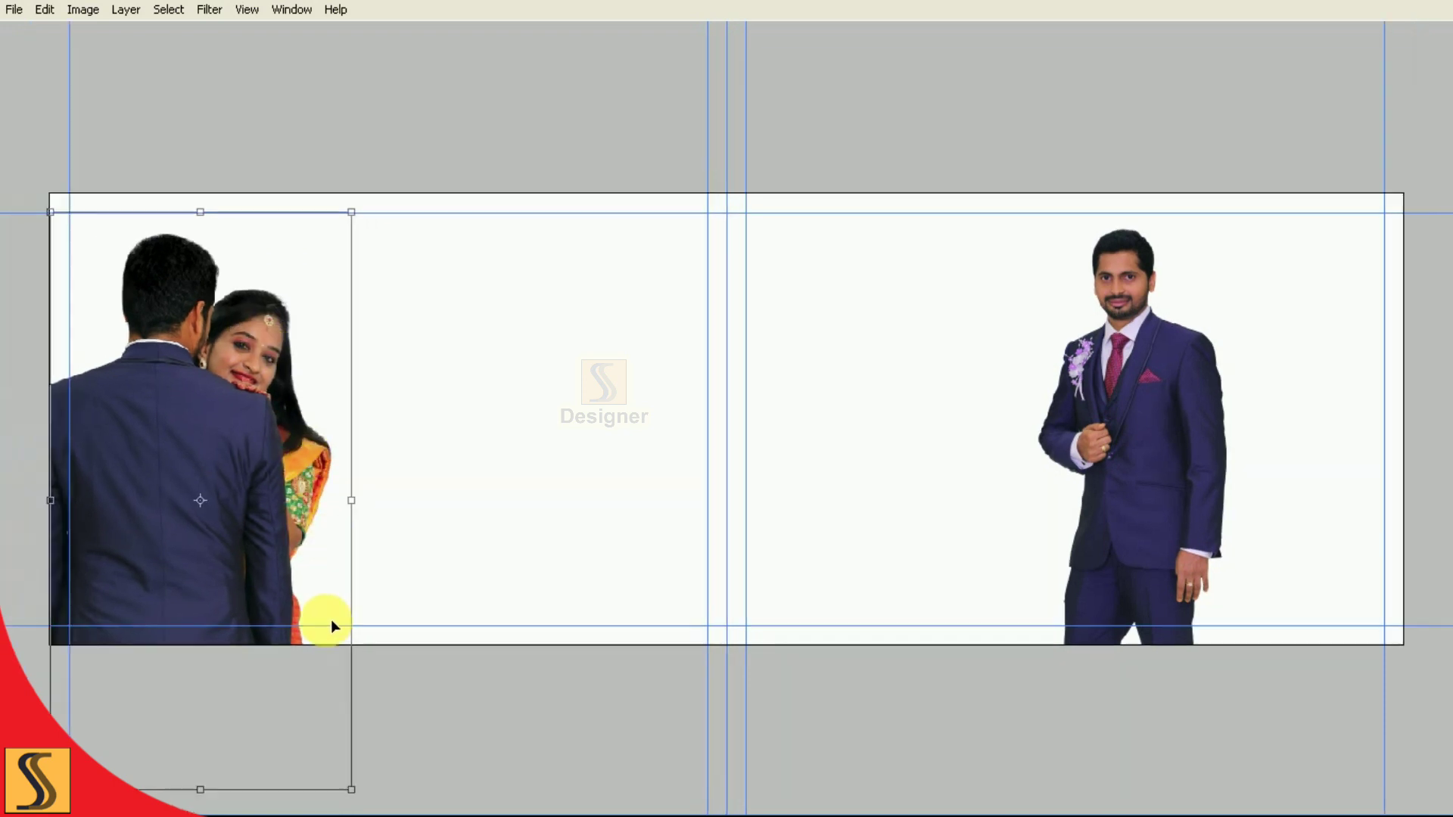
pyautogui.moveTo(351, 788)
pyautogui.mouseDown()
pyautogui.moveTo(305, 616)
pyautogui.moveTo(316, 642)
pyautogui.mouseUp()
pyautogui.hotkey('ctrl', 'z')
pyautogui.moveTo(348, 784); pyautogui.dragTo(341, 768)
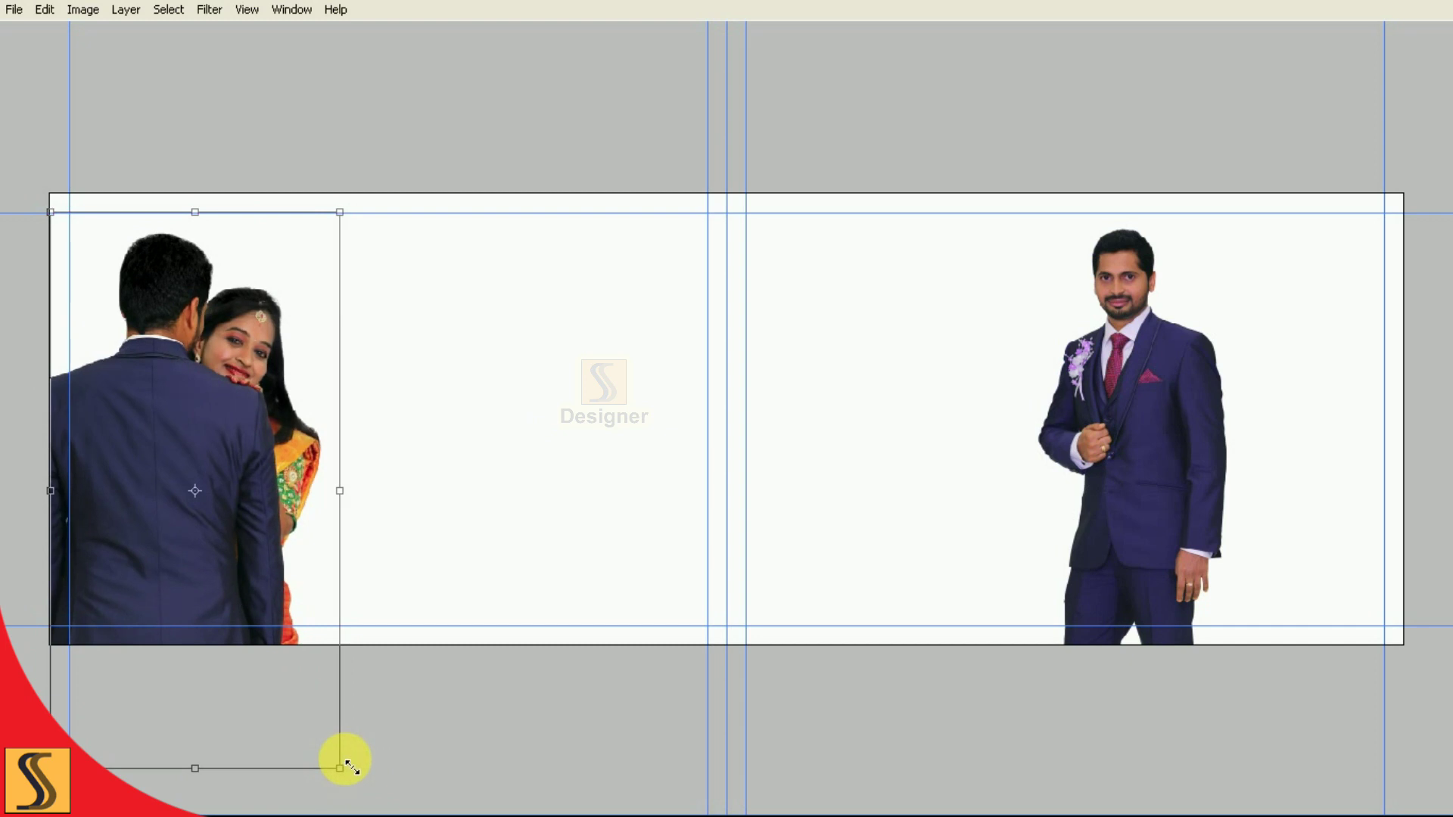
pyautogui.moveTo(269, 582); pyautogui.dragTo(316, 562)
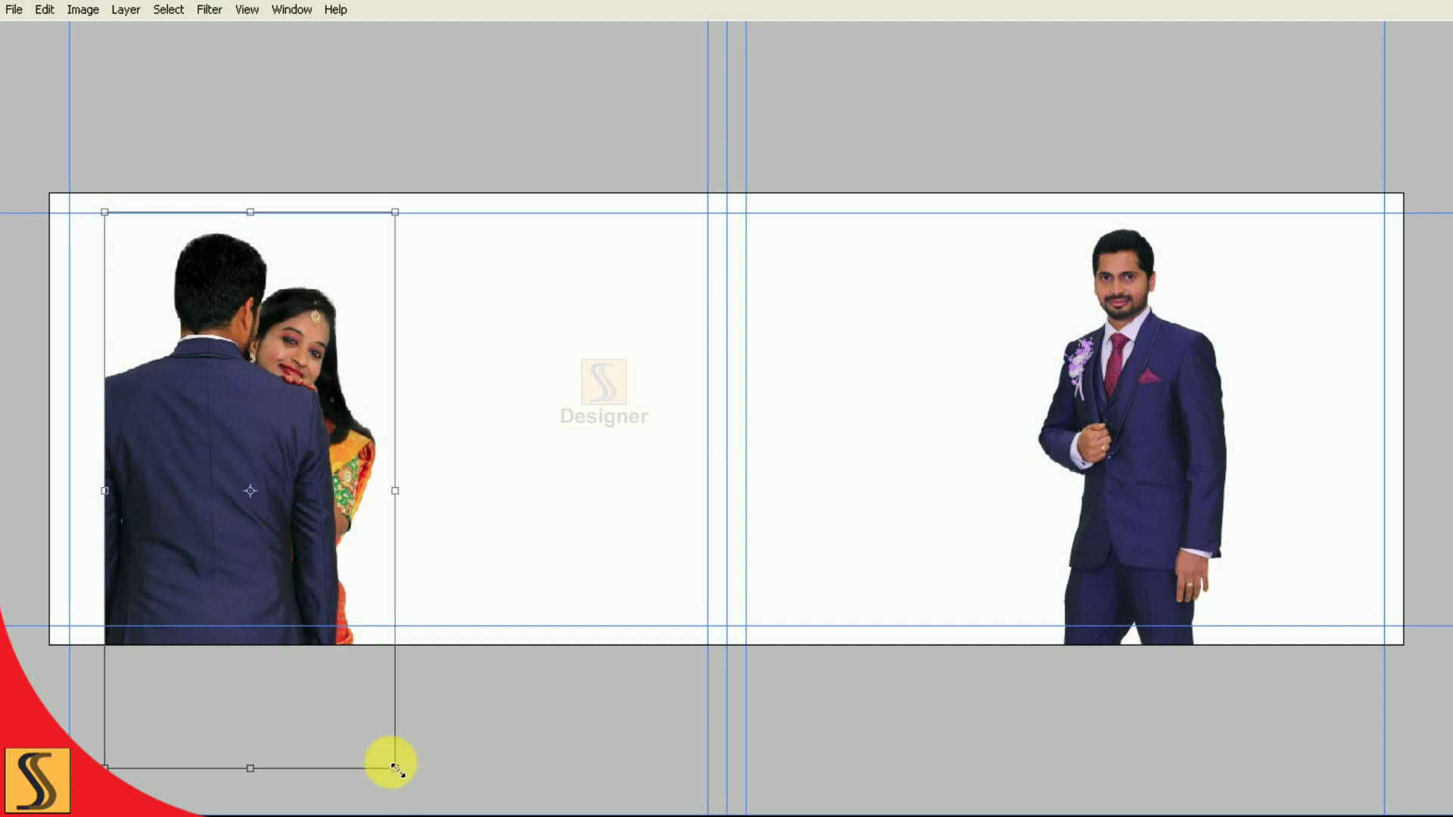
pyautogui.moveTo(395, 768); pyautogui.dragTo(391, 759)
pyautogui.hotkey('ctrl', '+')
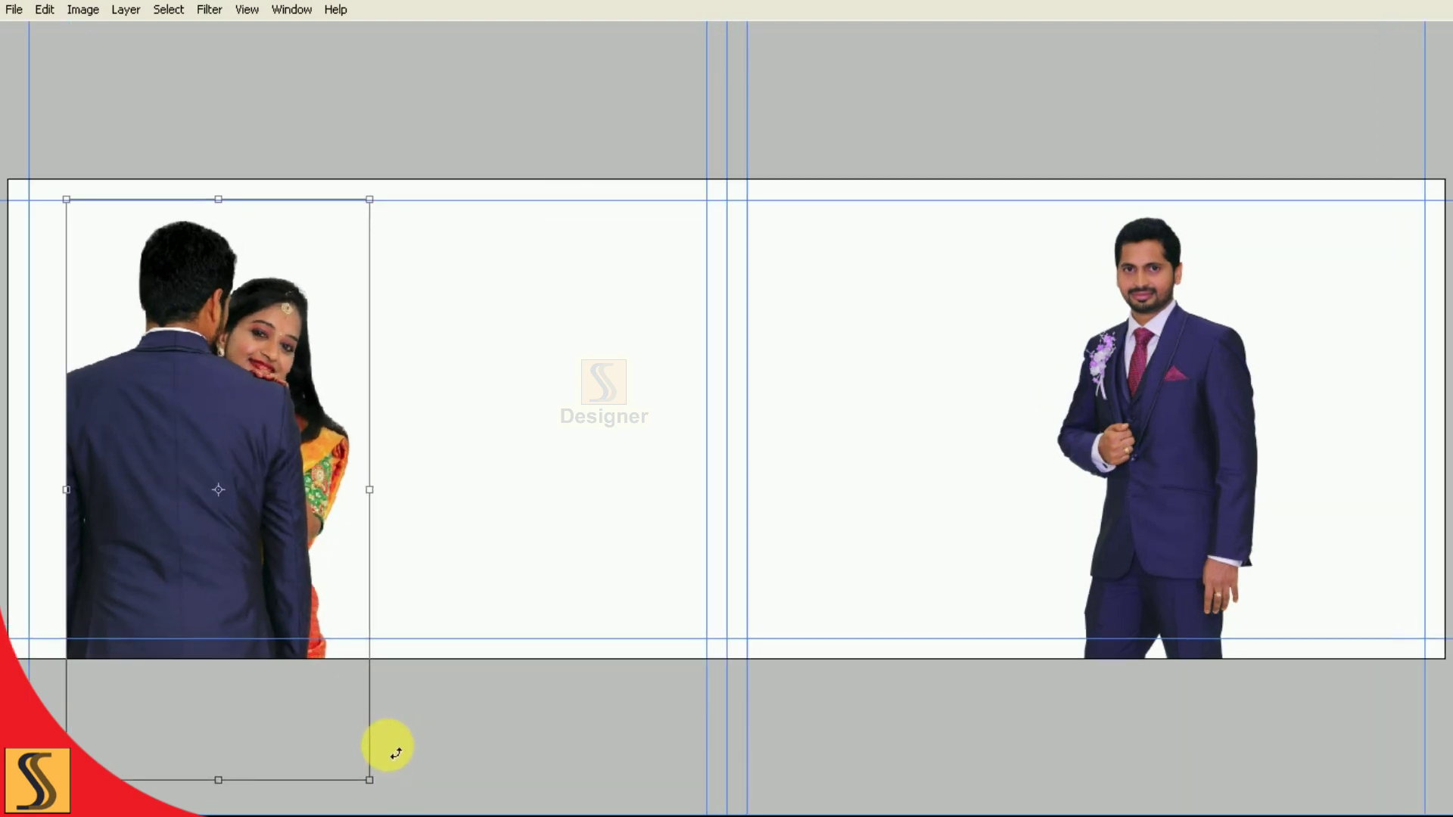
pyautogui.press('Up')
pyautogui.press('Up')
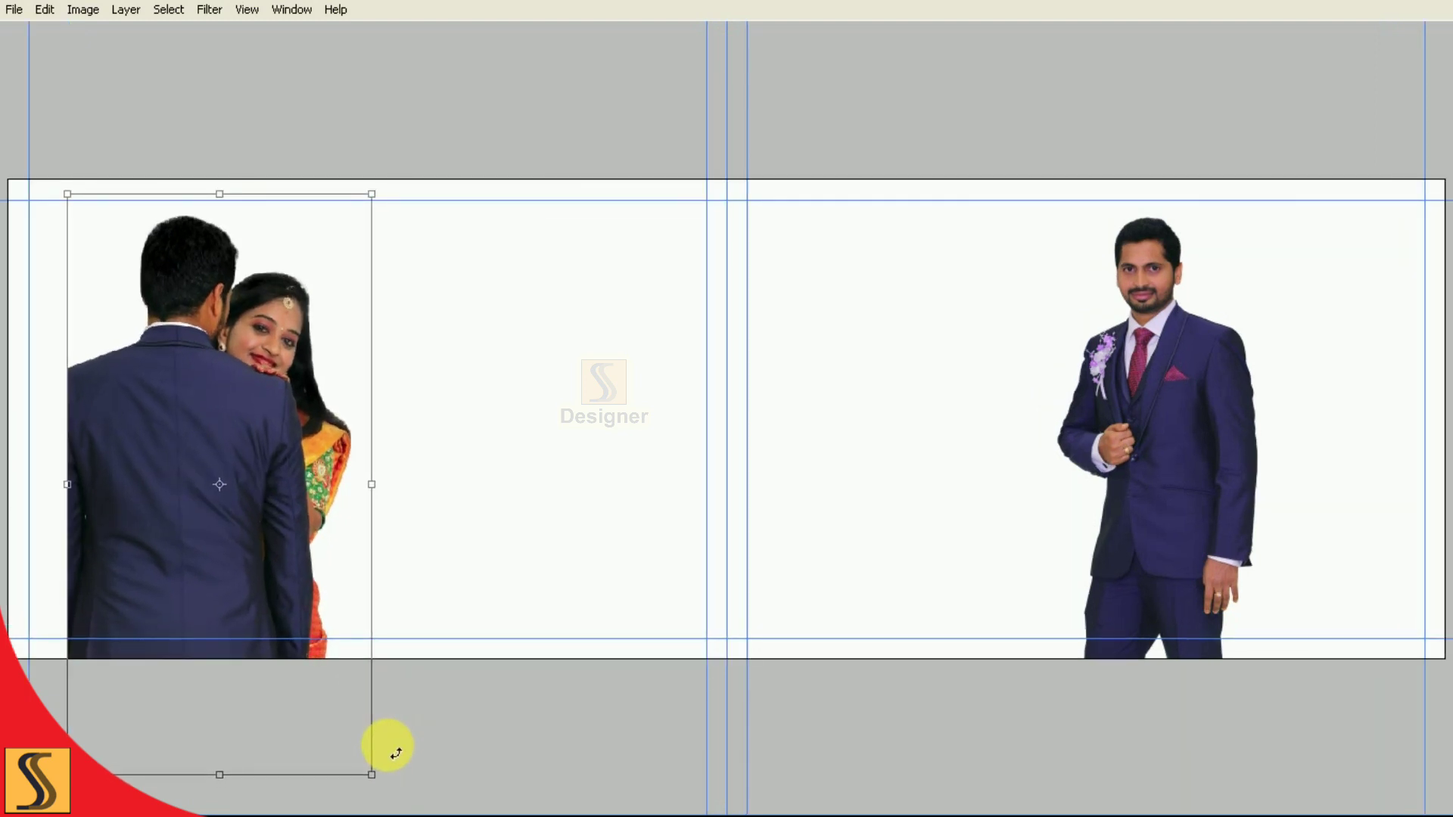
pyautogui.press('Right')
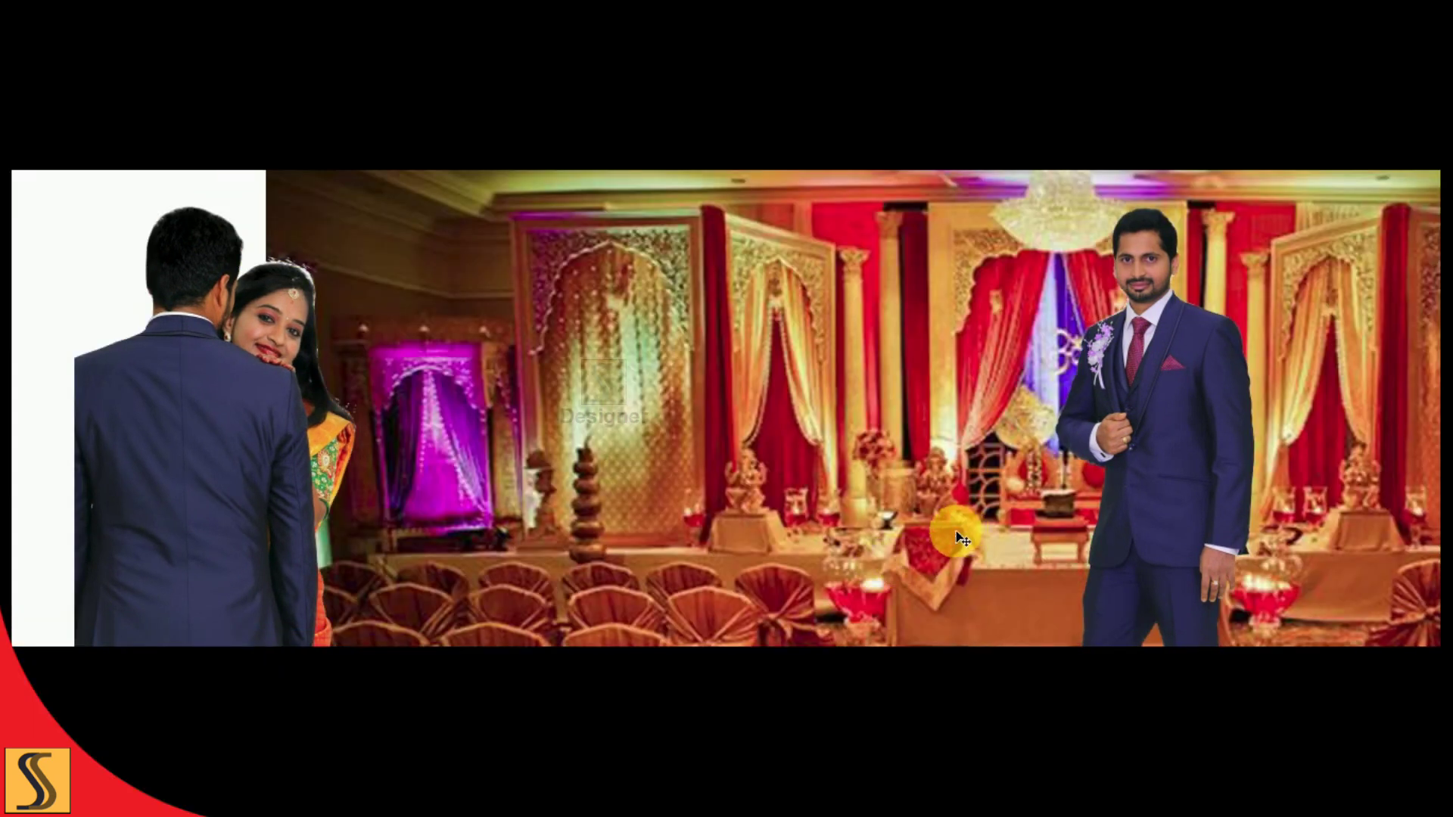
# Slide the wedding-hall backdrop left over the white area and paint out the dark seam.
pyautogui.hotkey('ctrl', ';')
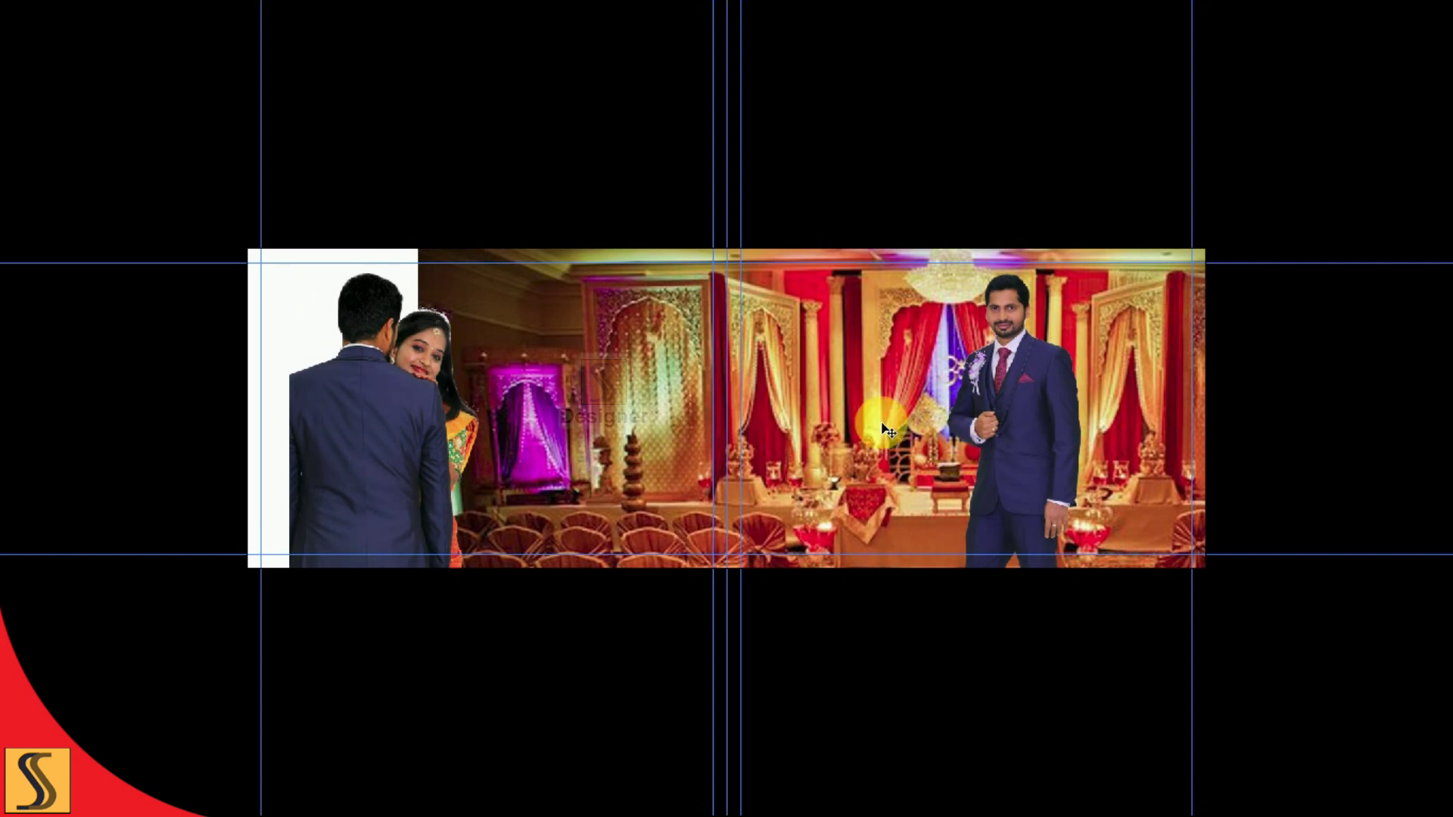
pyautogui.press('F7')
pyautogui.press('F7')
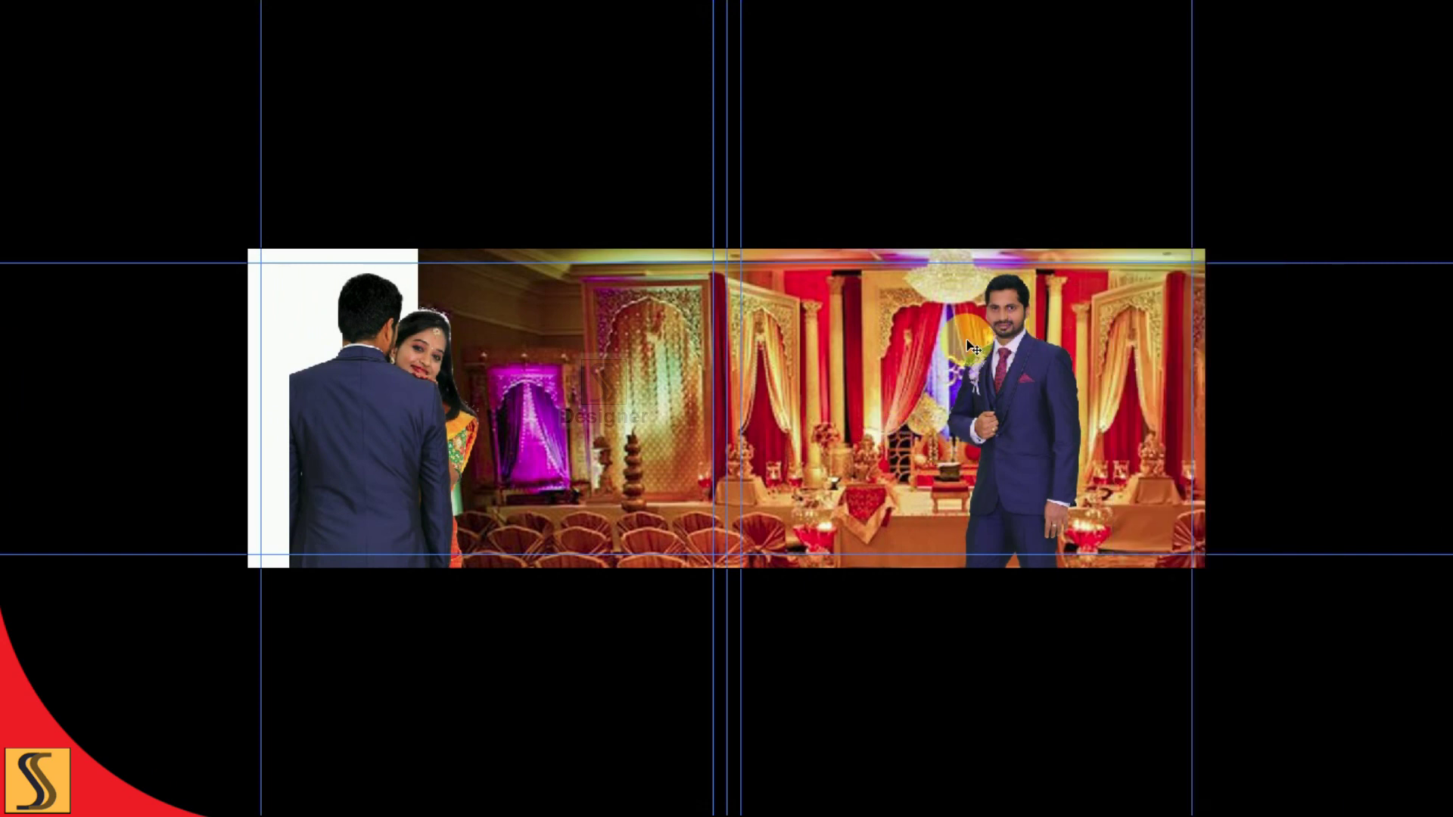
pyautogui.press('f')
pyautogui.press('f')
pyautogui.hotkey('ctrl', '0')
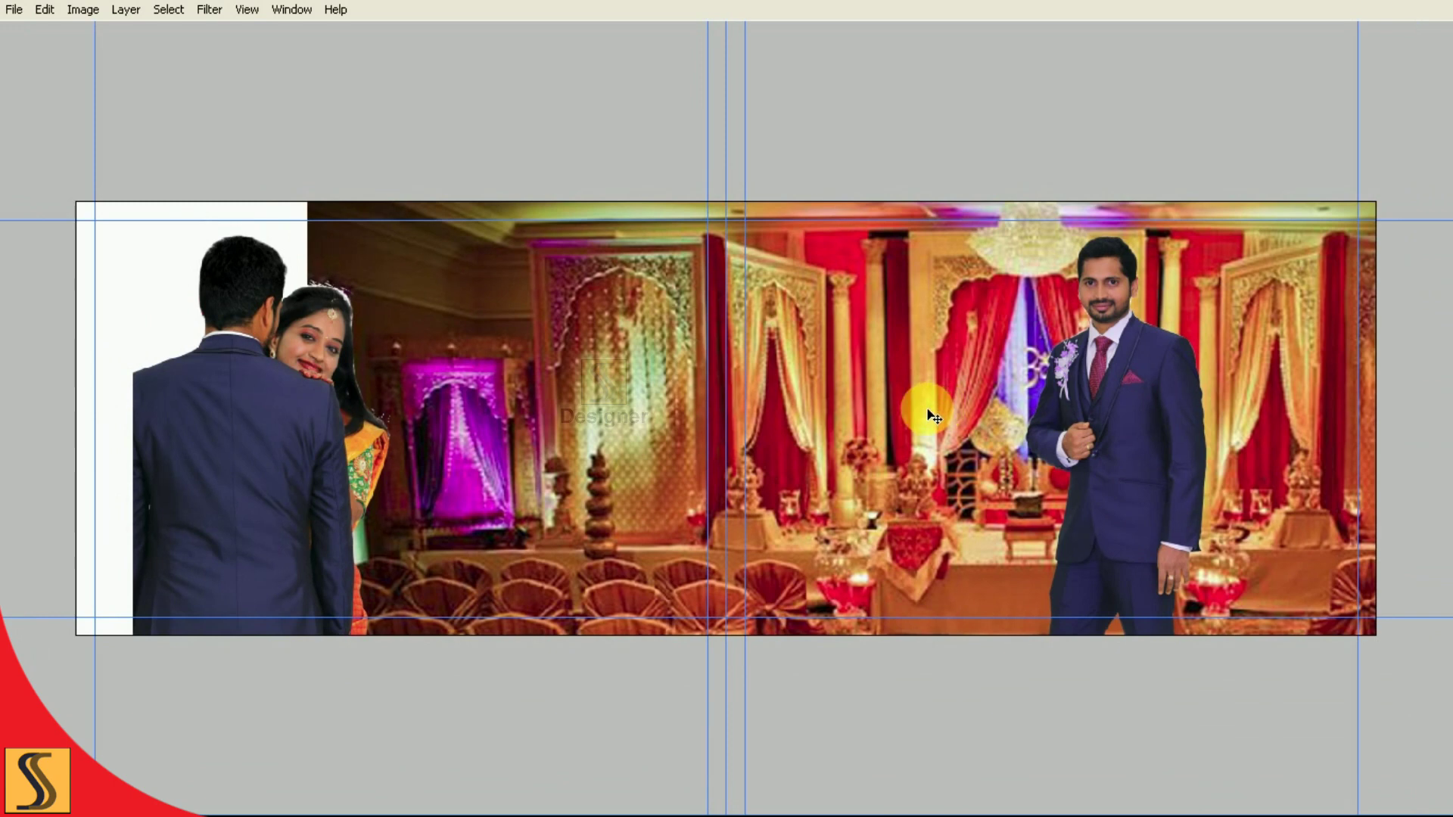
pyautogui.moveTo(925, 411)
pyautogui.mouseDown()
pyautogui.moveTo(677, 484)
pyautogui.moveTo(861, 438)
pyautogui.mouseUp()
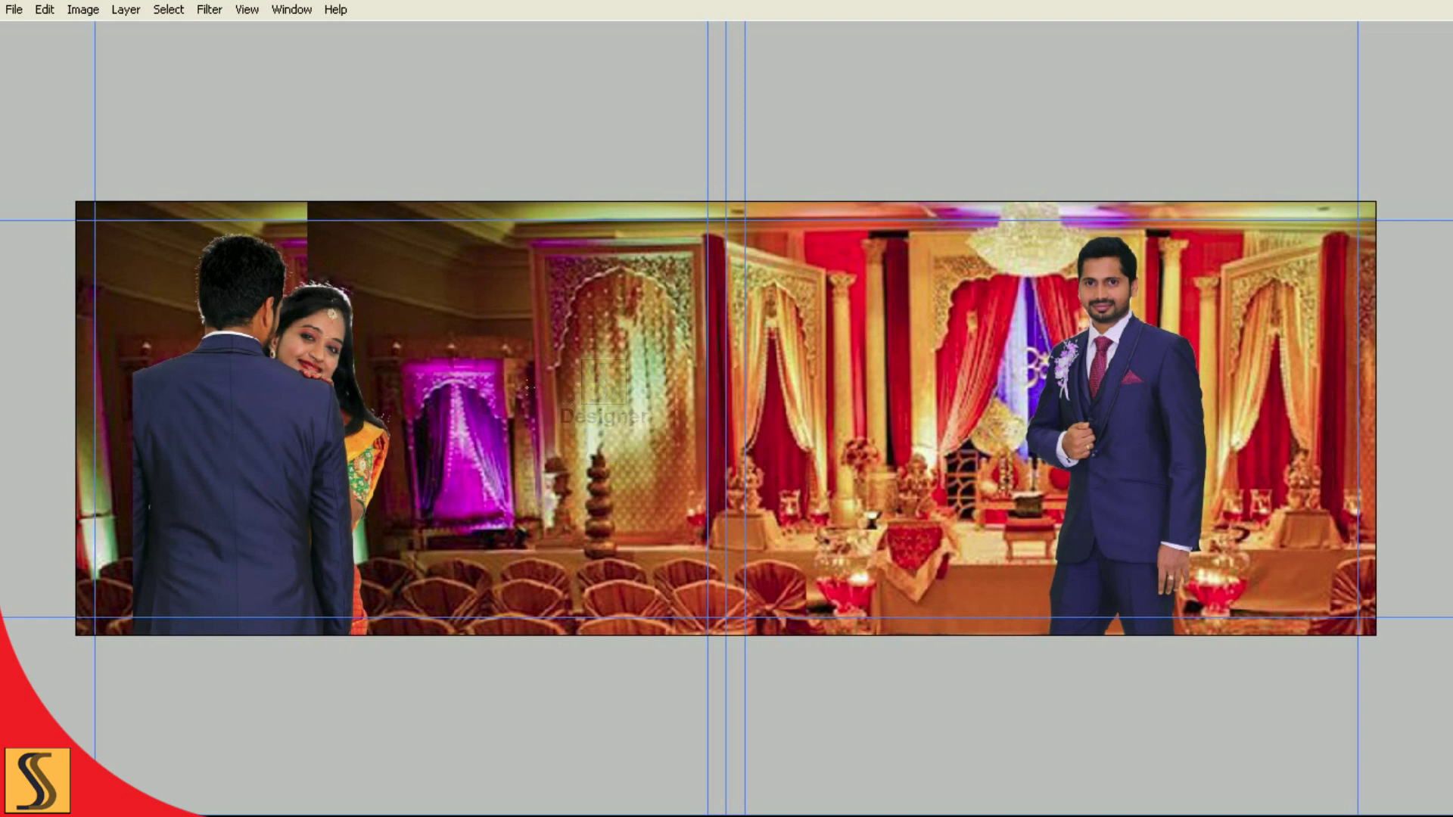
pyautogui.moveTo(328, 180); pyautogui.dragTo(321, 254)
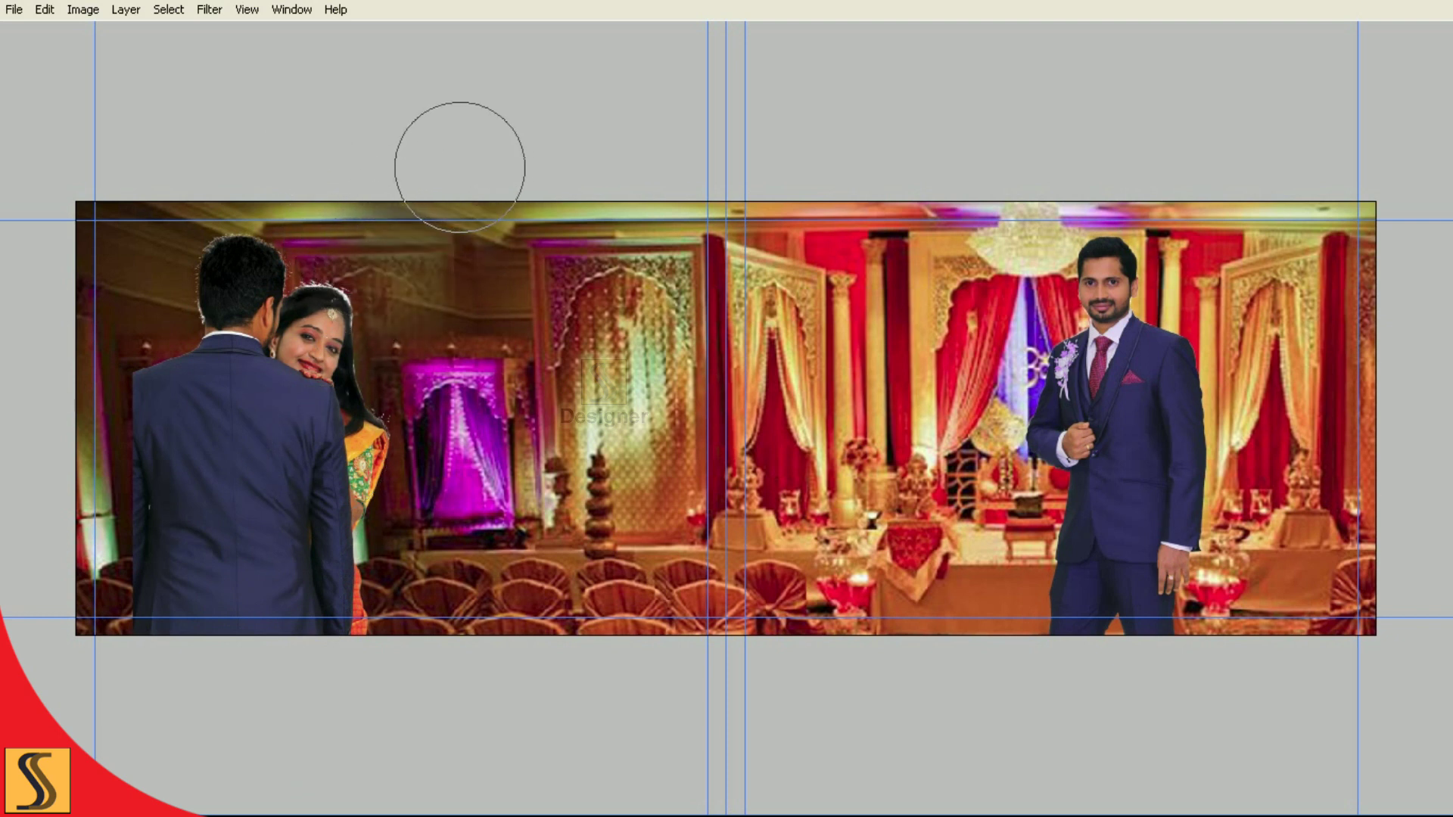
# Merge Layer 5, Layer 5 copy and Background into one background layer.
pyautogui.press('F7')
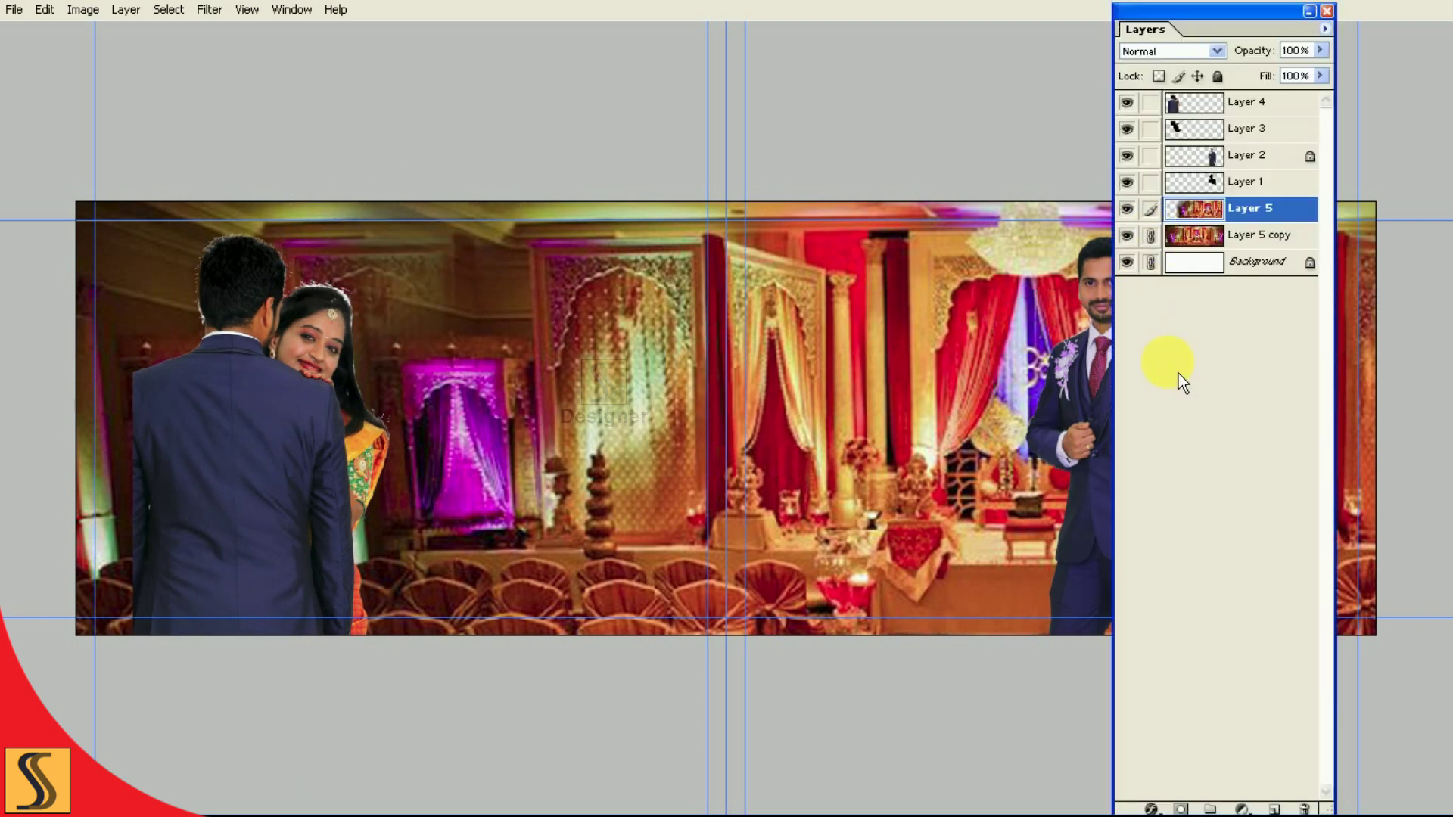
pyautogui.hotkey('ctrl', 'e')
pyautogui.click(1187, 212)
pyautogui.press('F7')
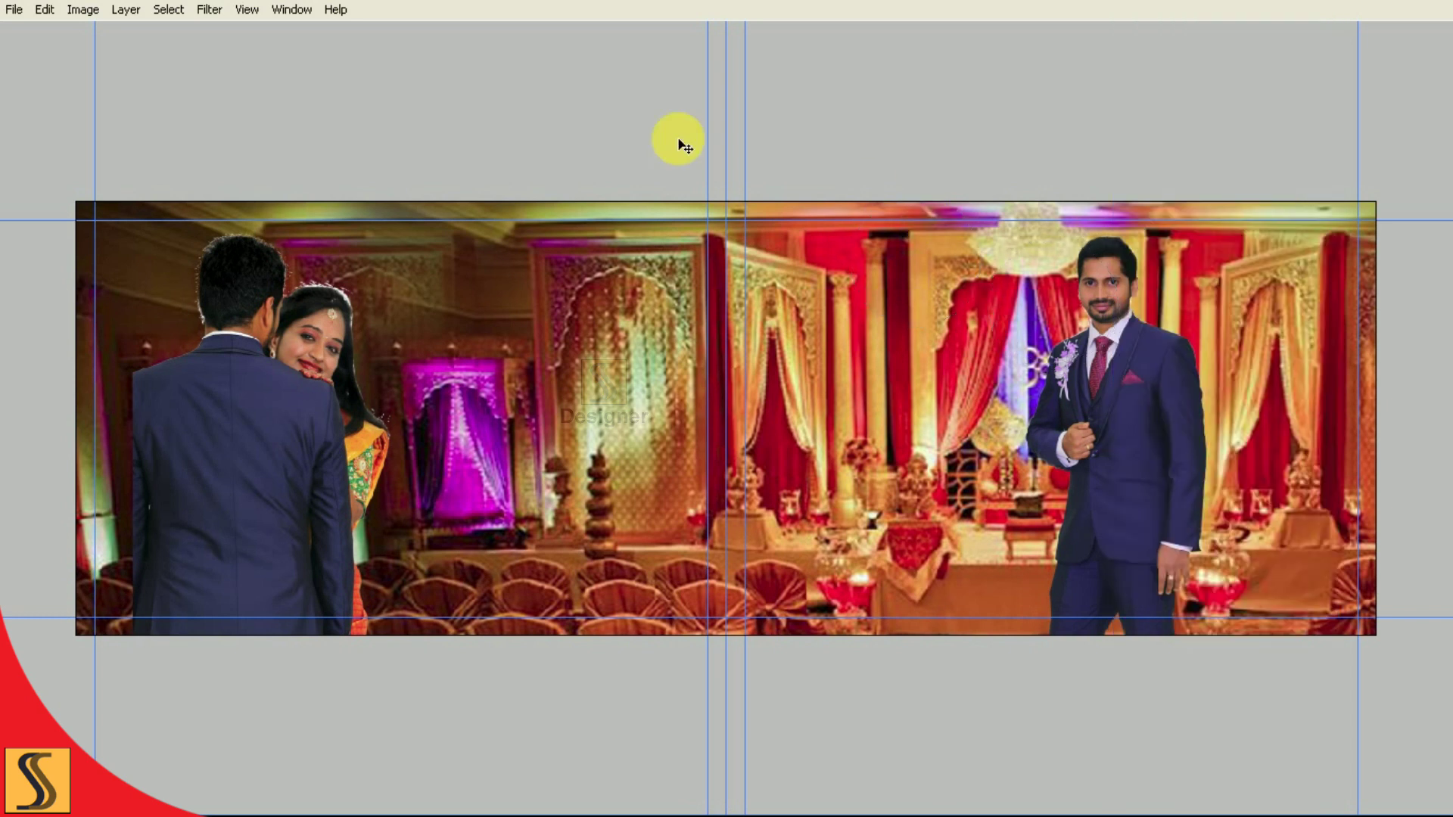
# Apply a Gaussian Blur of radius 35 to the wedding-hall background.
pyautogui.click(212, 11)
pyautogui.moveTo(227, 141)
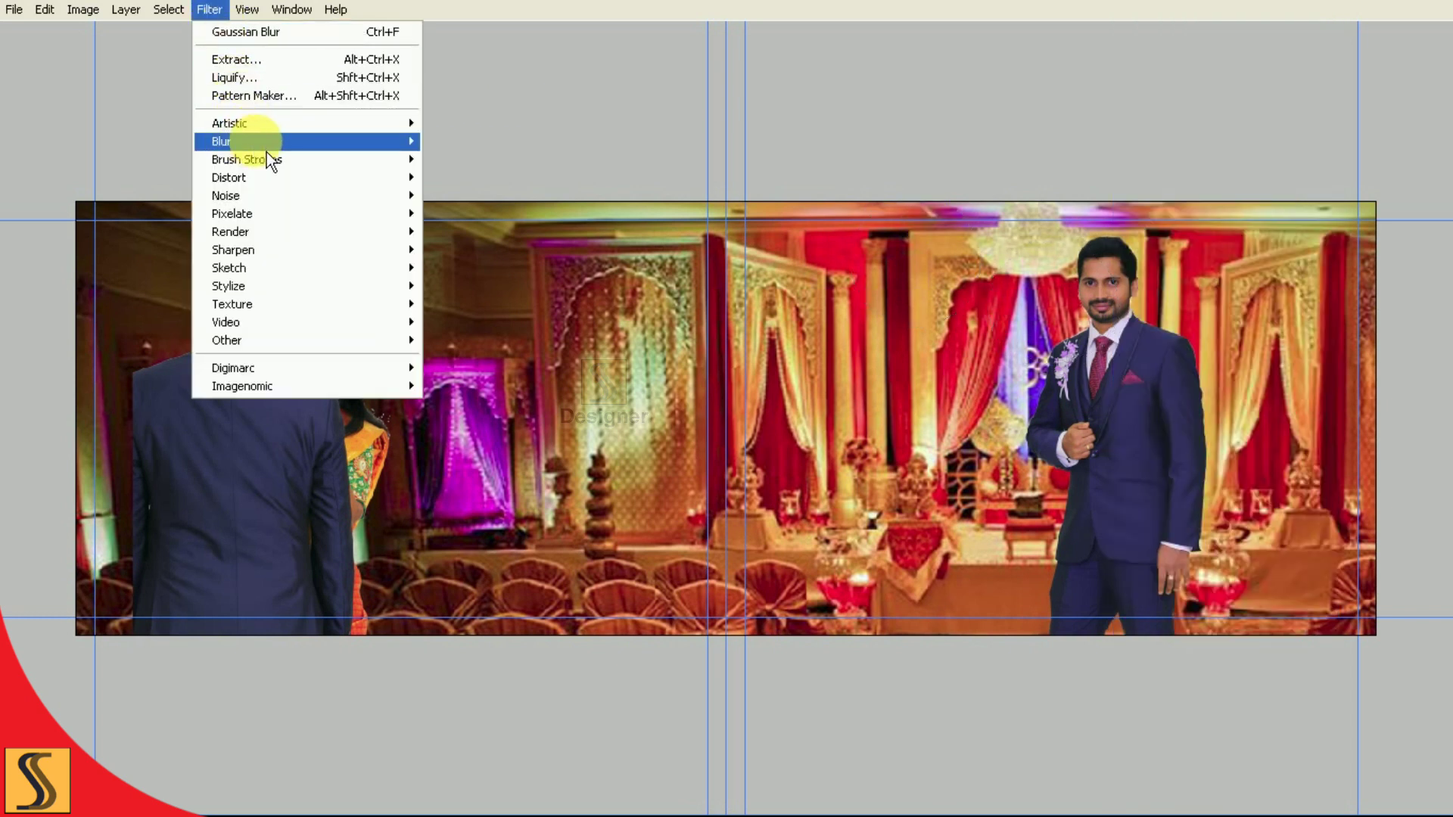
pyautogui.click(485, 177)
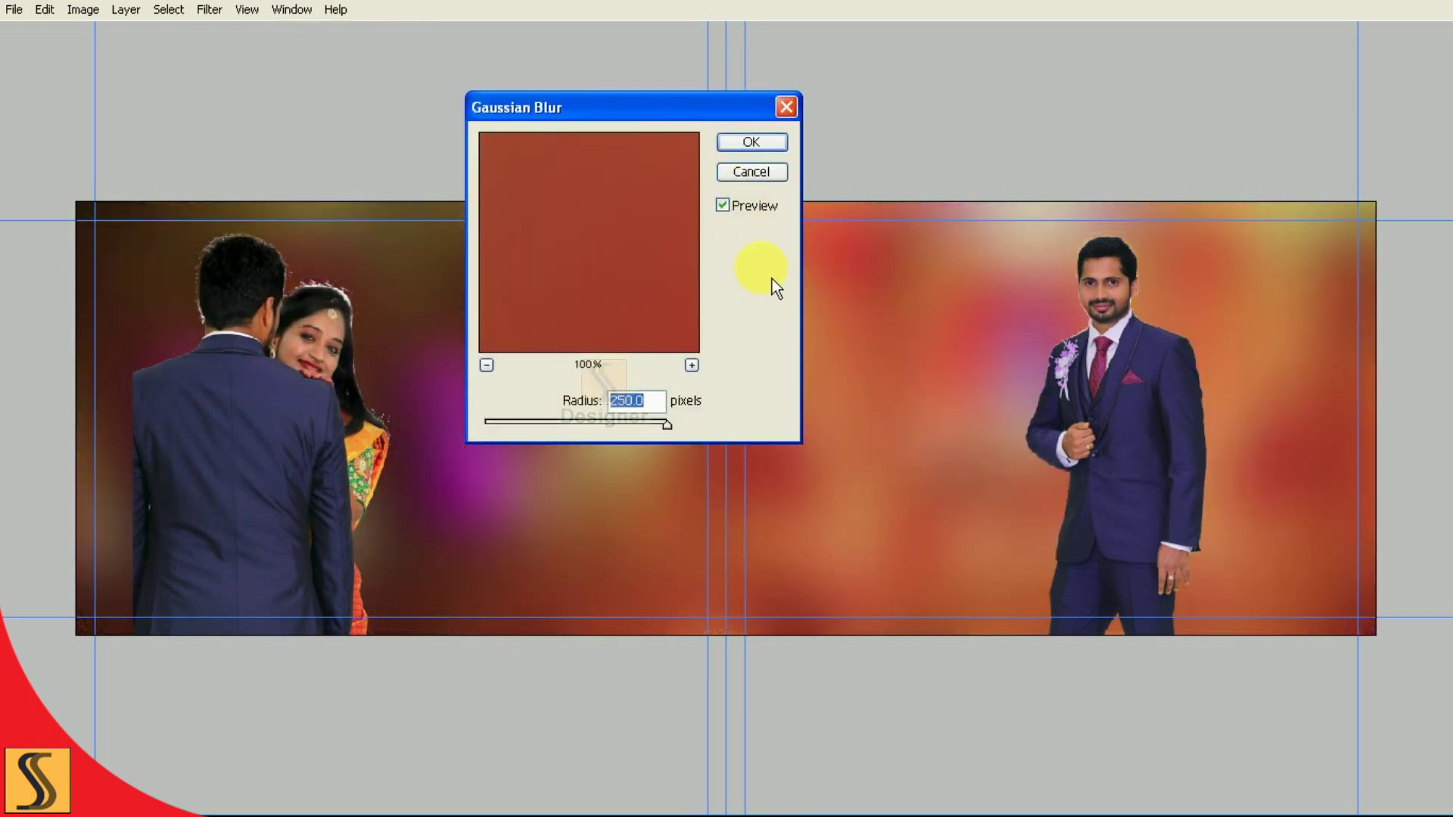
pyautogui.write('20')
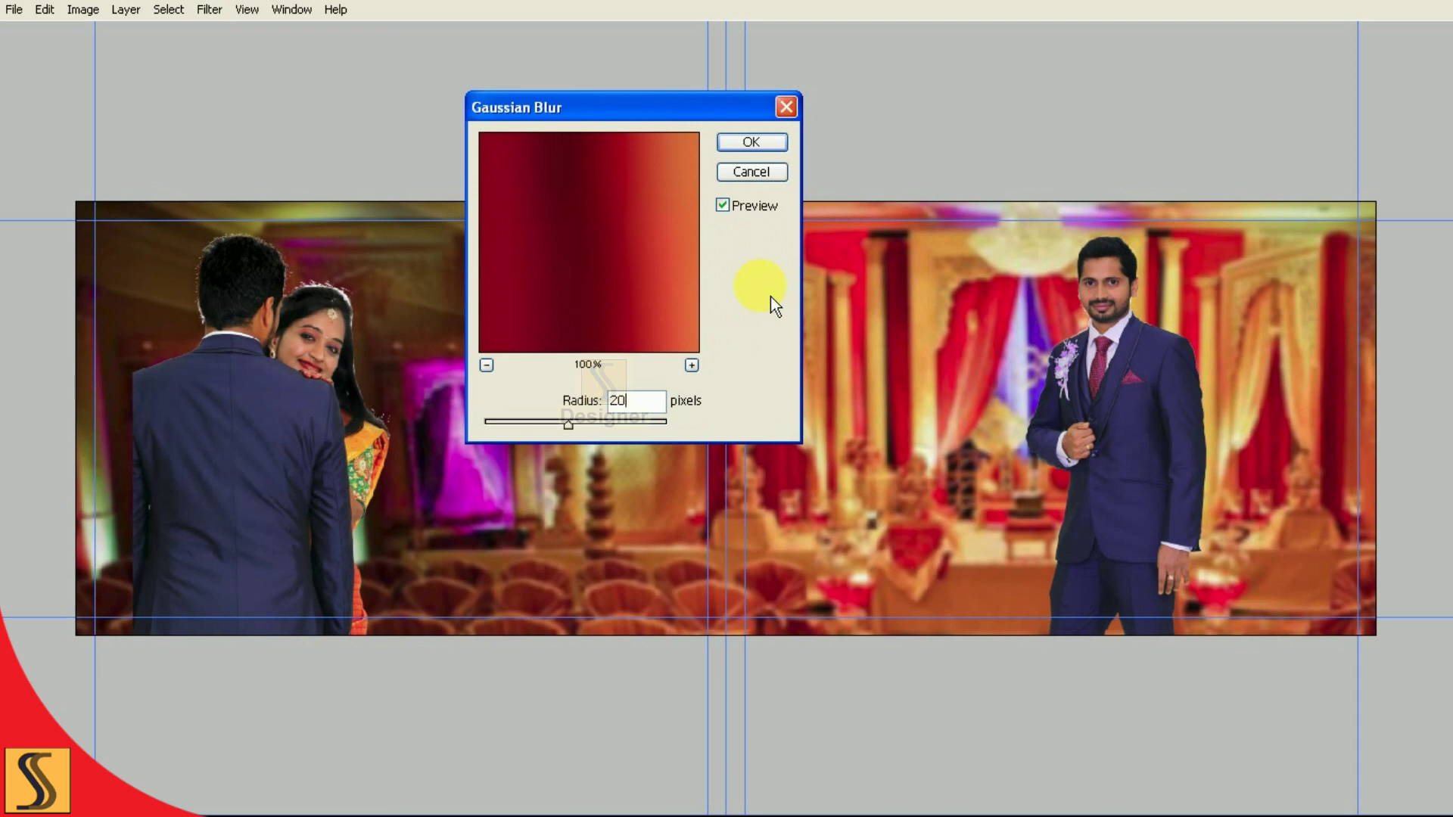
pyautogui.press('BackSpace')
pyautogui.press('BackSpace')
pyautogui.write('35')
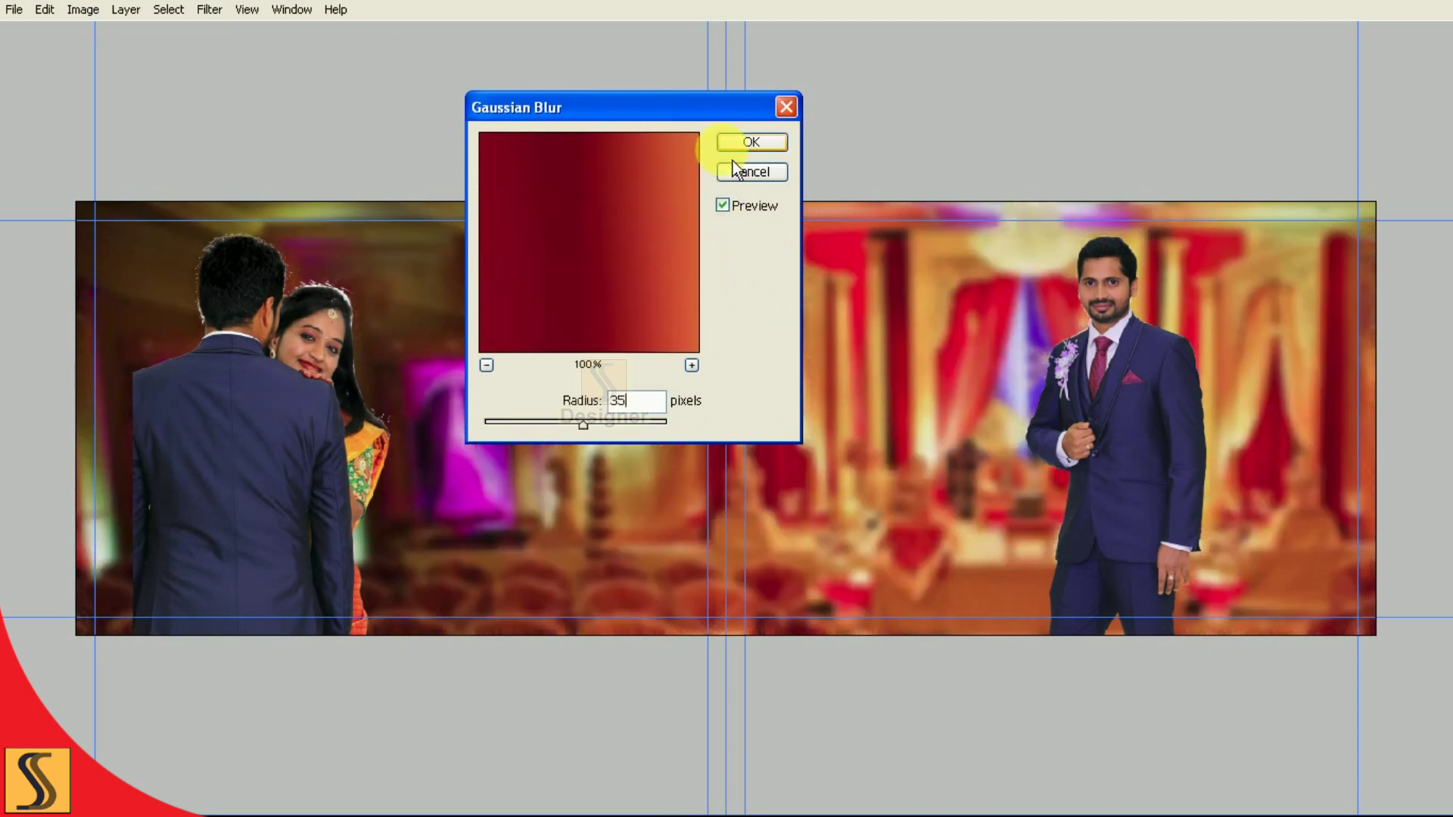
pyautogui.click(749, 142)
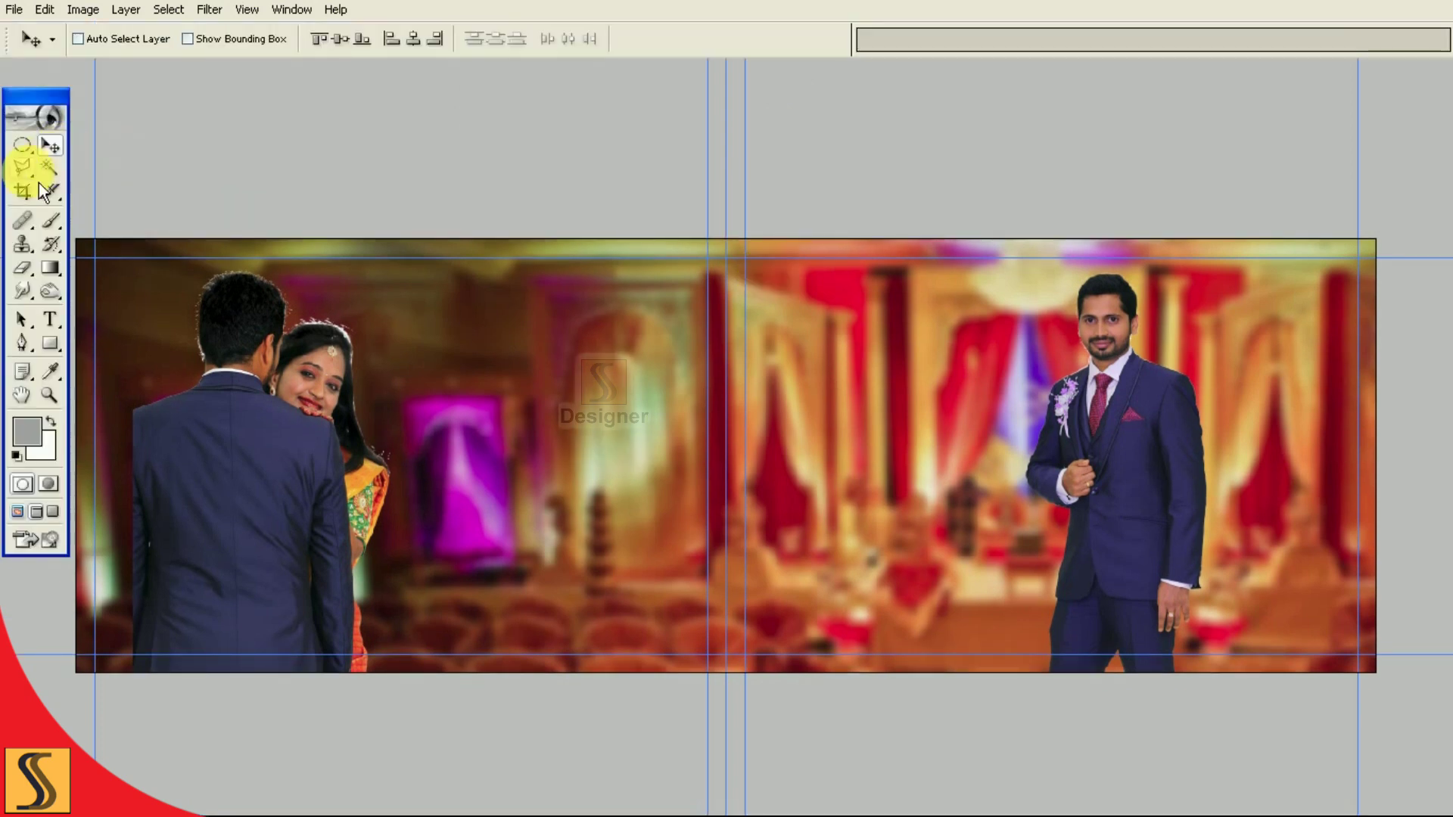
# Outline the area around the groom with the Polygonal Lasso.
pyautogui.click(24, 168)
pyautogui.click(1022, 707)
pyautogui.click(865, 599)
pyautogui.click(804, 469)
pyautogui.click(934, 290)
pyautogui.click(1083, 199)
pyautogui.click(1245, 201)
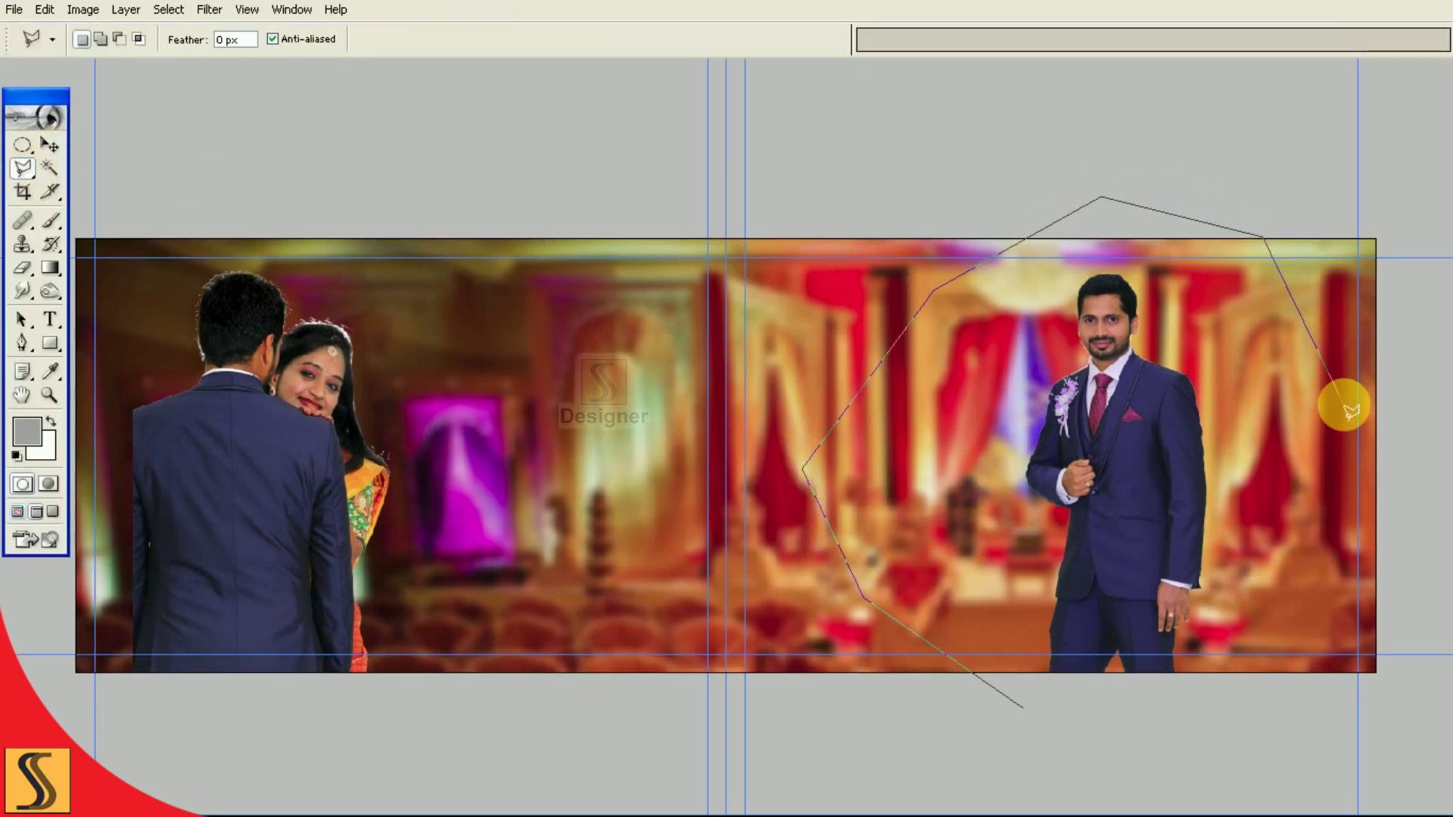
pyautogui.click(1402, 528)
pyautogui.doubleClick(1242, 688)
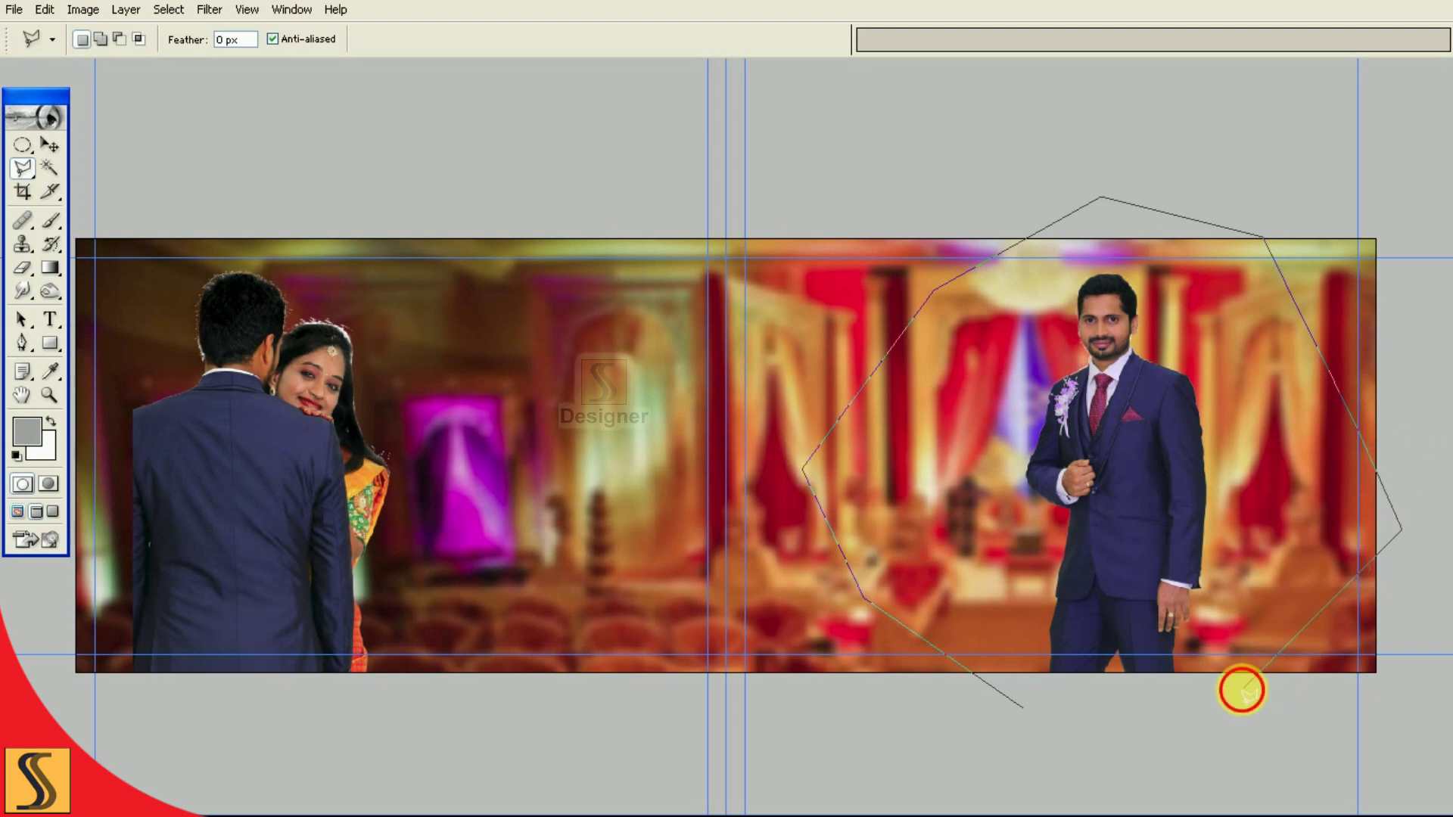
# Invert the selection and feather it by 222 pixels.
pyautogui.rightClick(1077, 446)
pyautogui.click(1166, 475)
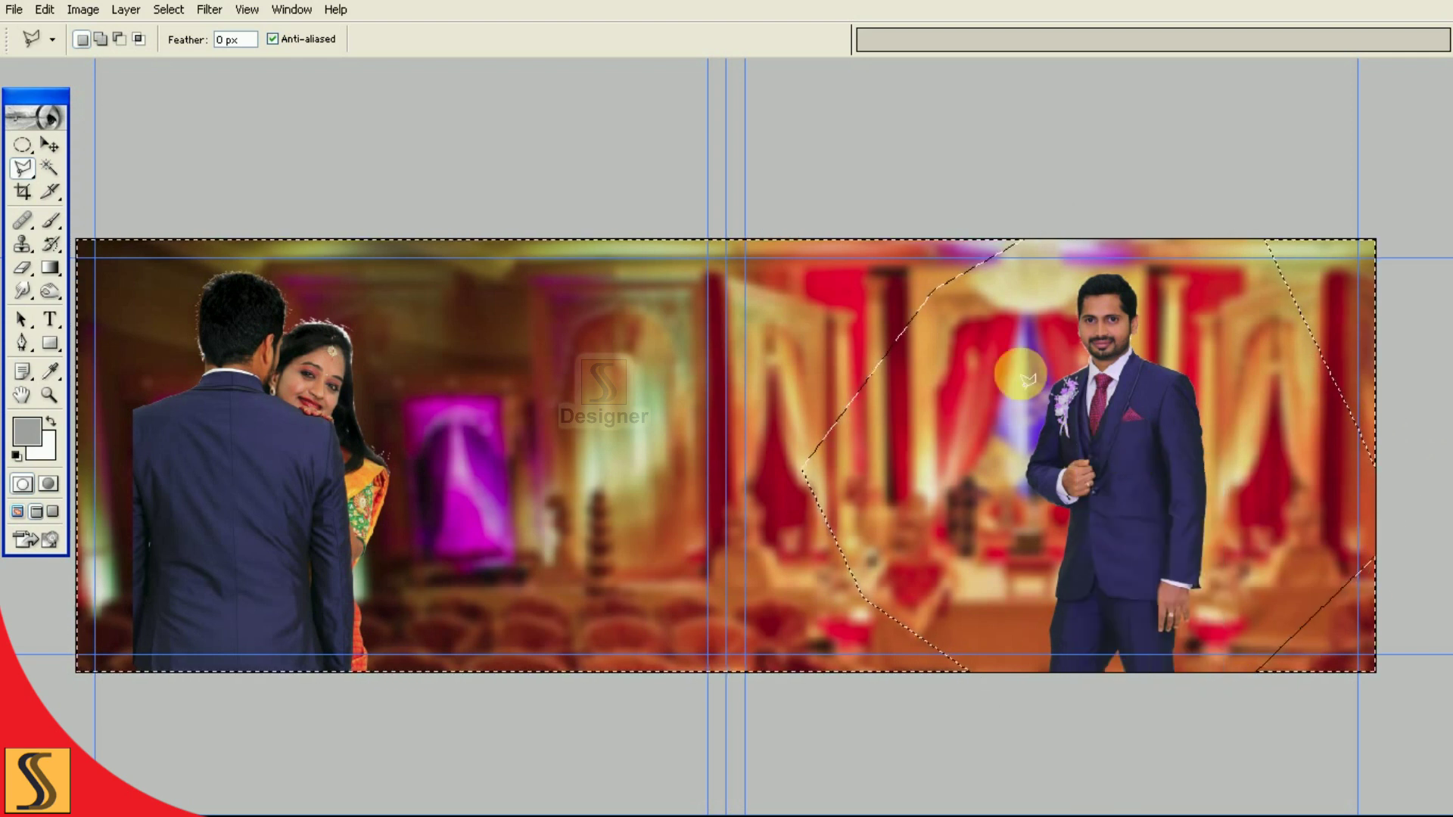
pyautogui.rightClick(818, 310)
pyautogui.click(863, 359)
pyautogui.write('222')
pyautogui.click(1068, 260)
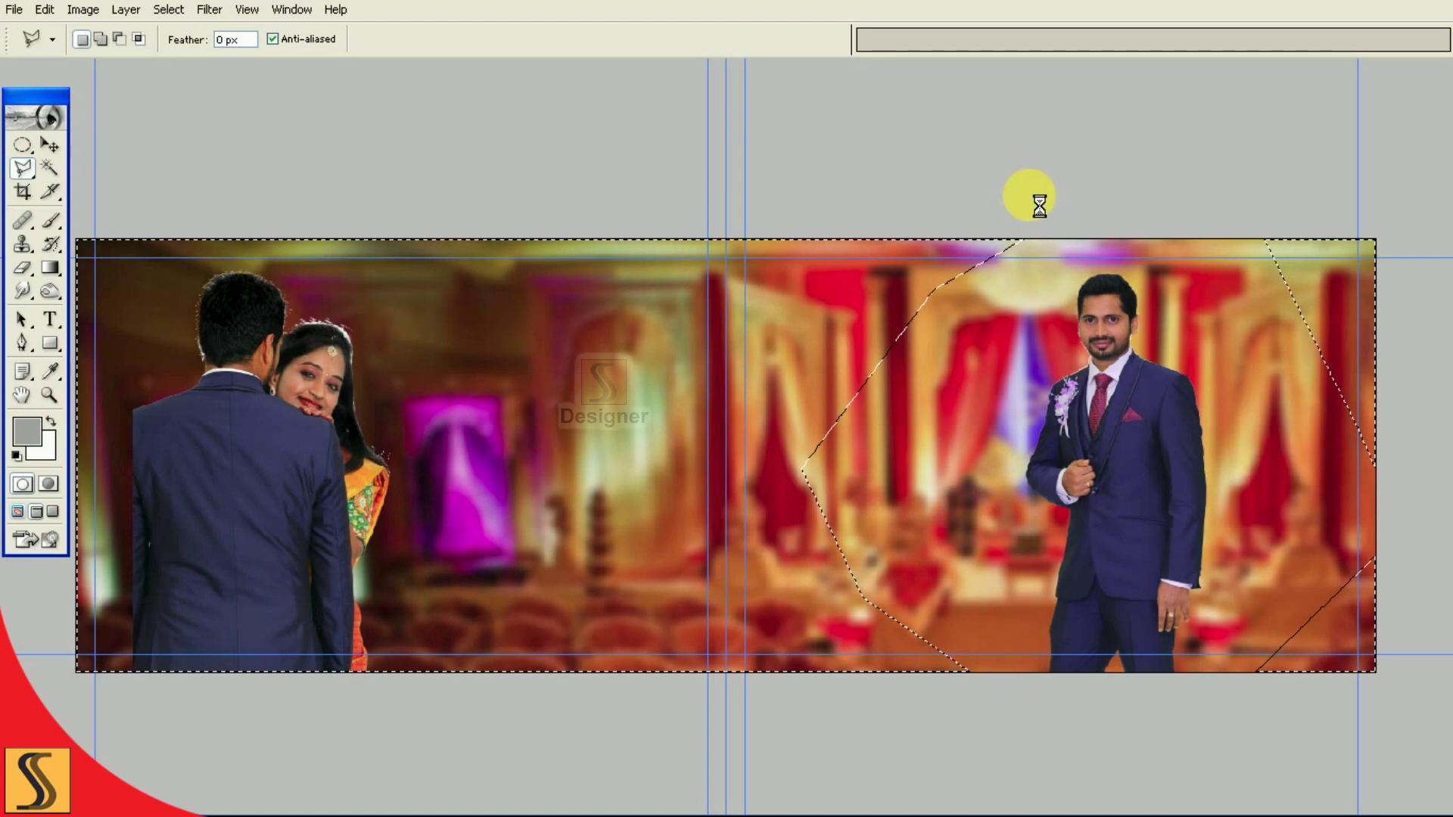
# Reblur the Background outside the groom area at 55 pixels, then deselect.
pyautogui.press('F7')
pyautogui.click(1127, 208)
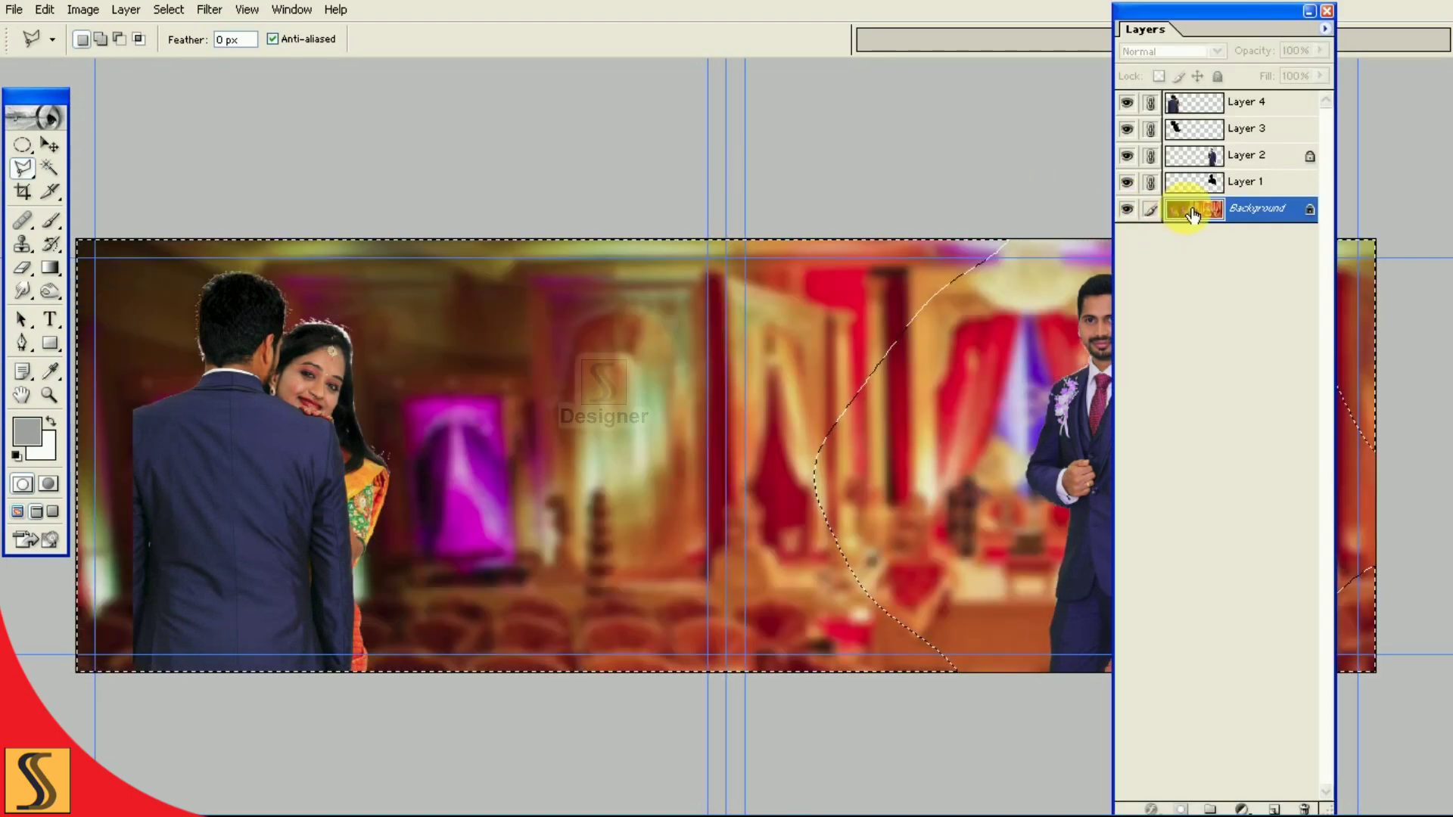
pyautogui.hotkey('ctrl', 'alt', 'f')
pyautogui.write('55')
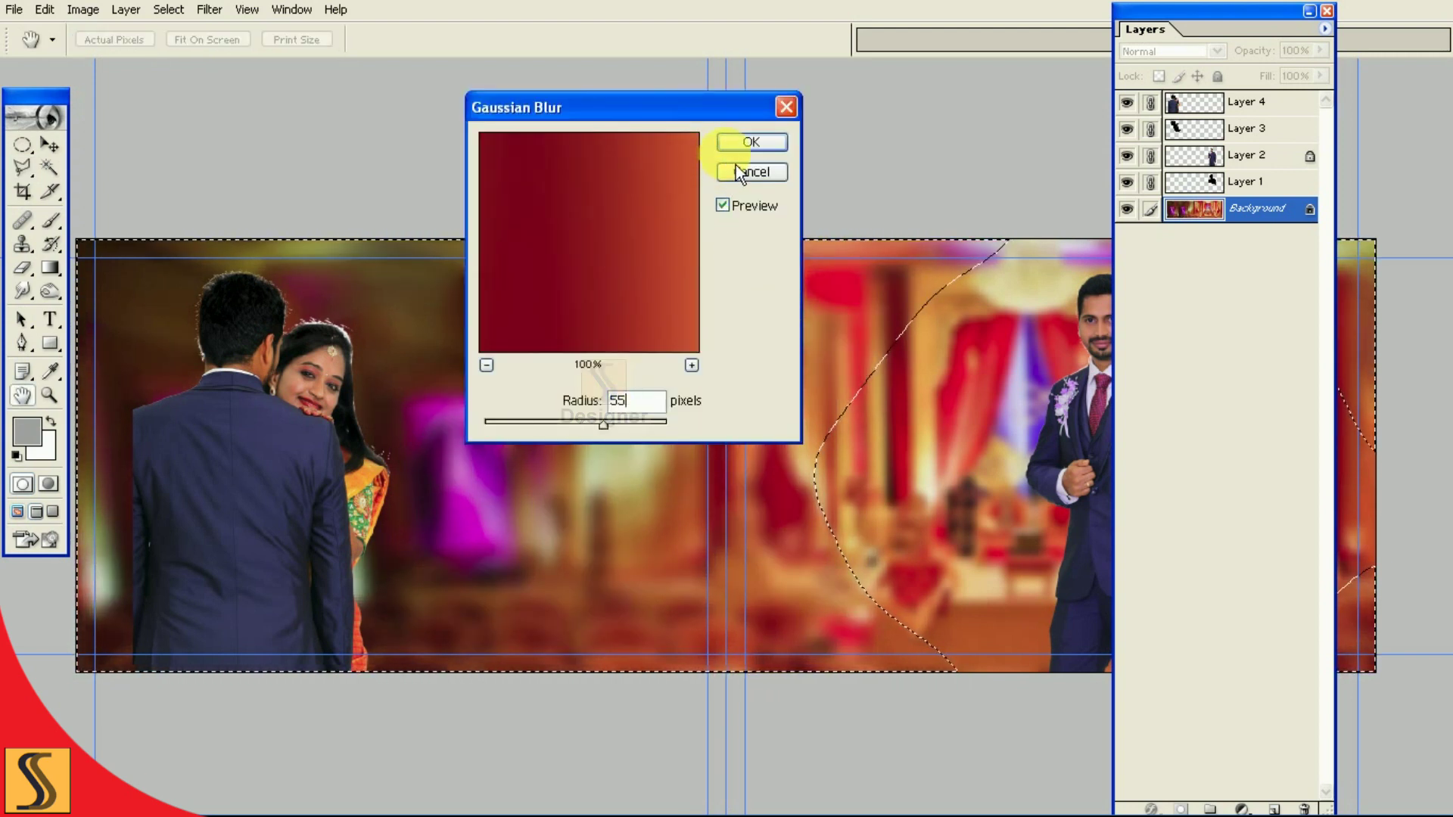
pyautogui.click(745, 143)
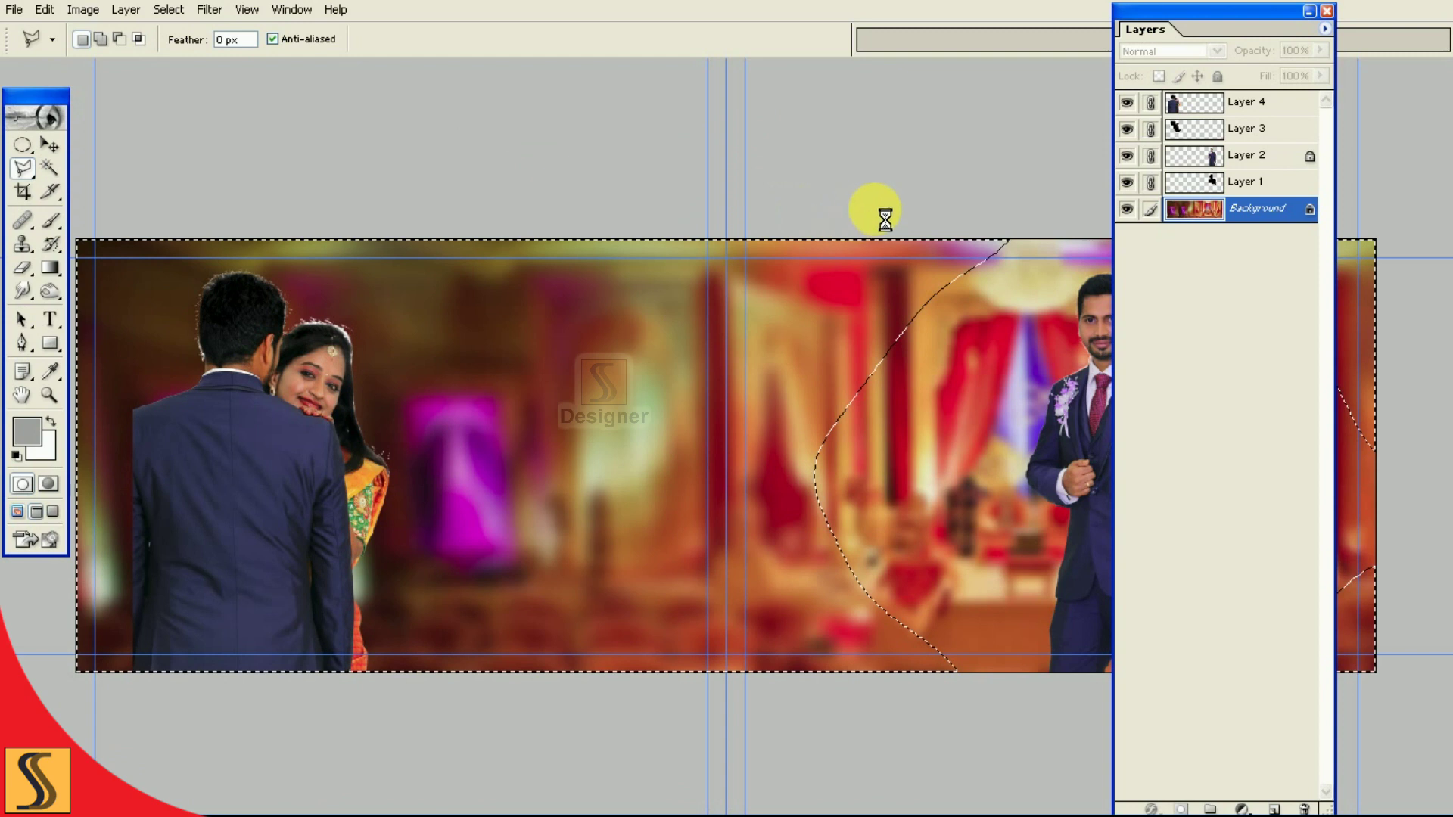
pyautogui.press('F7')
pyautogui.hotkey('ctrl', 'd')
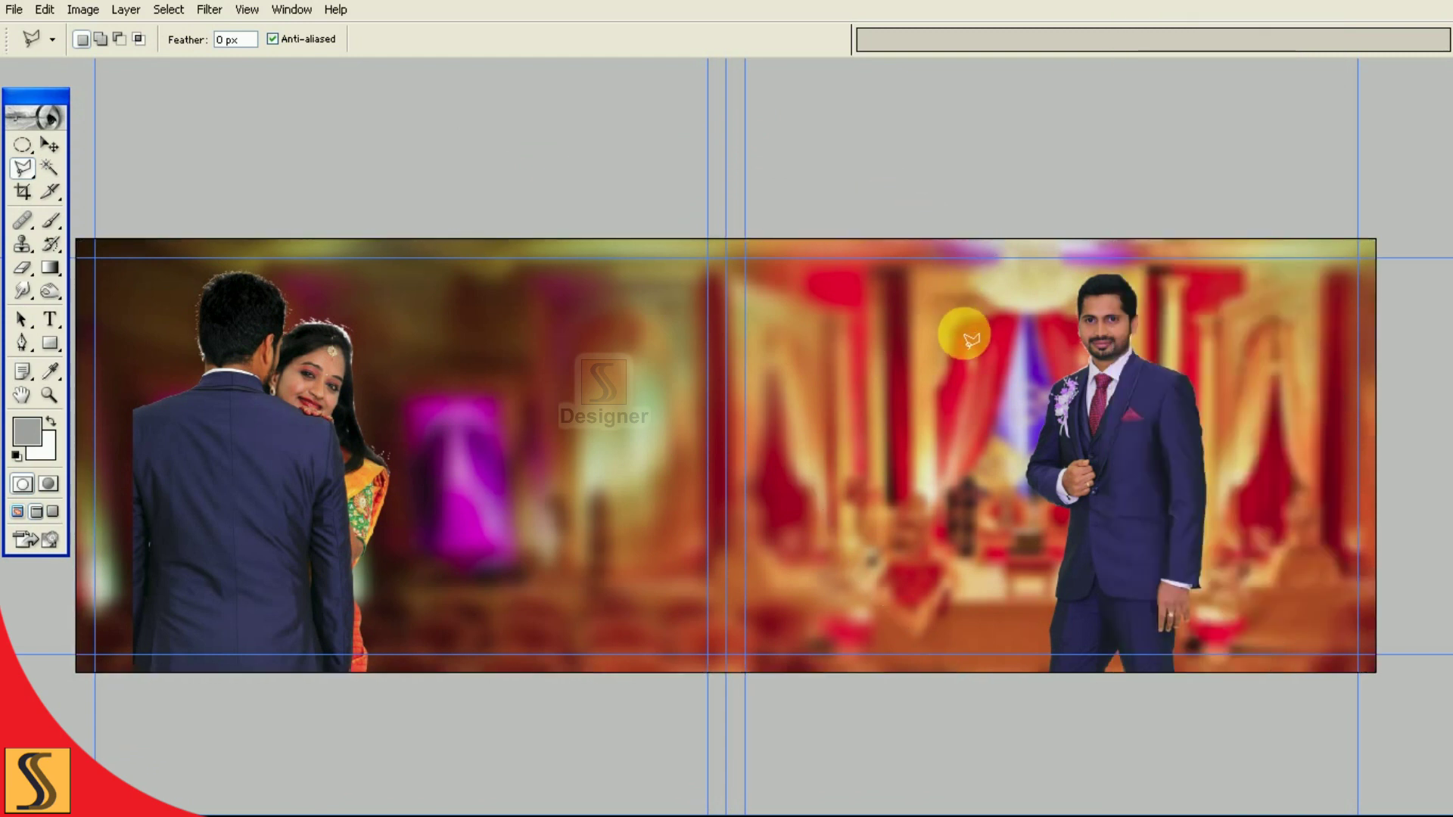
pyautogui.press('v')
pyautogui.press('F7')
pyautogui.press('F7')
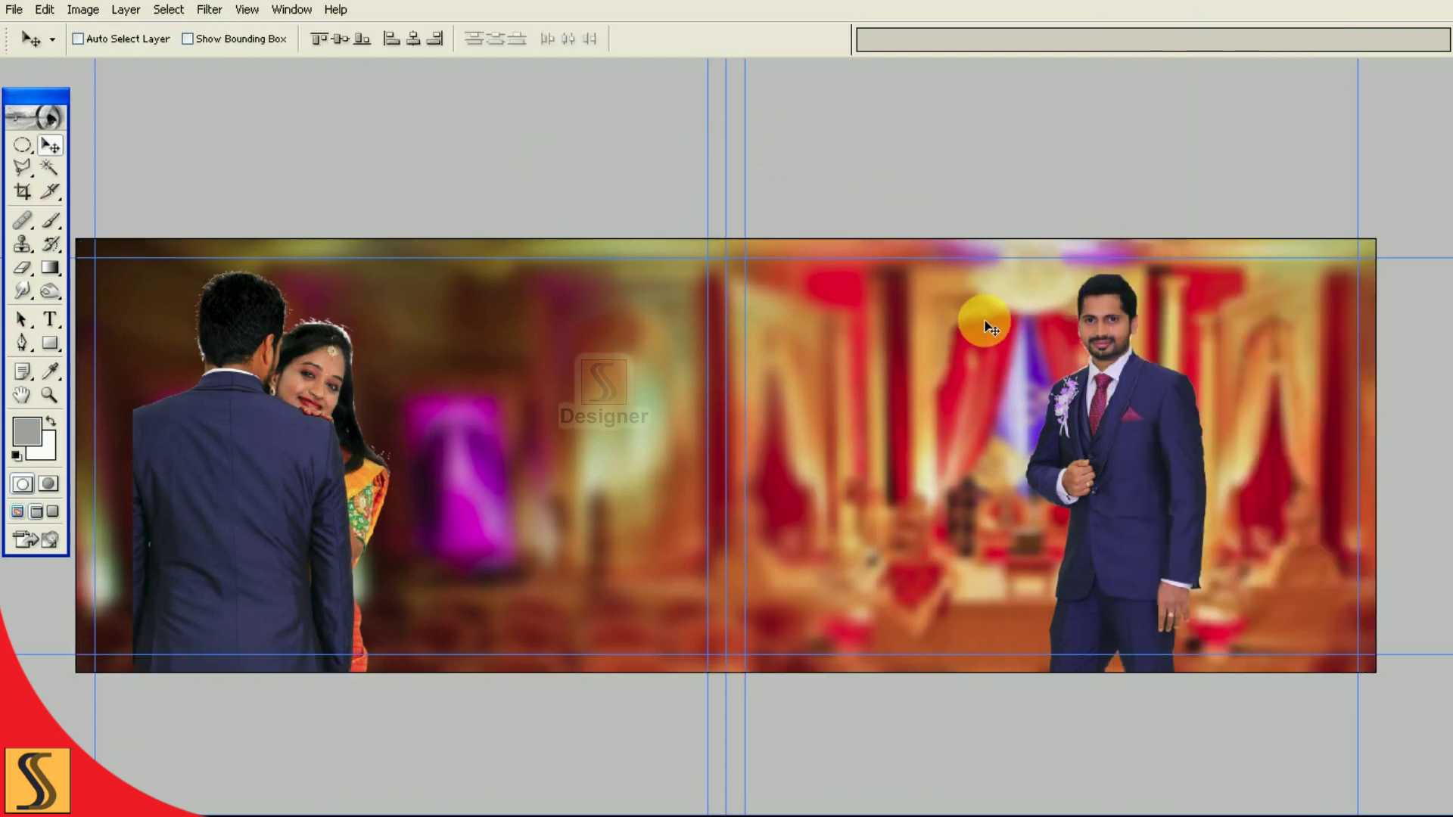
# Lower the Levels output white to about 225, slightly darkening the blurred backdrop.
pyautogui.hotkey('ctrl', 'l')
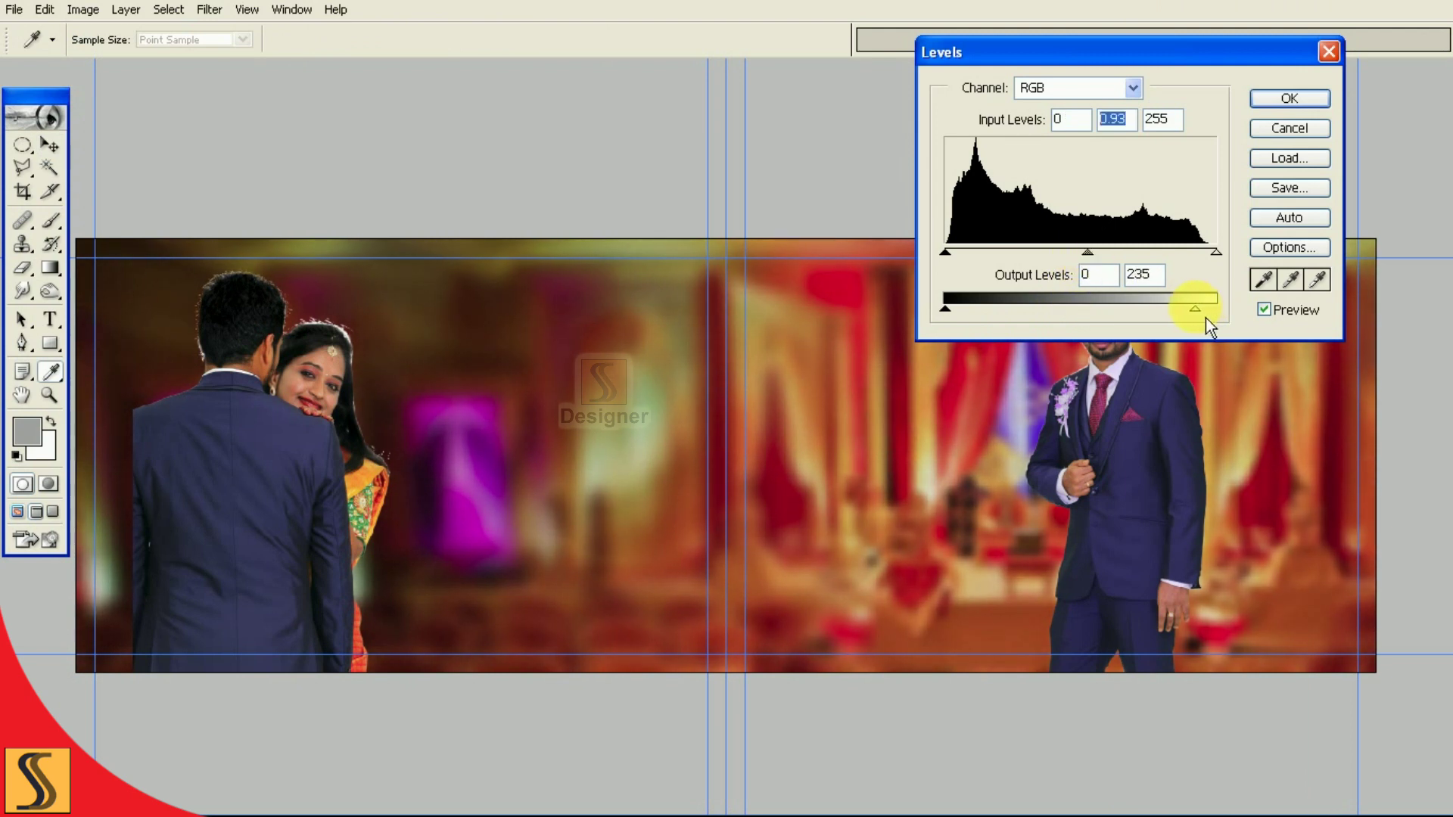
pyautogui.moveTo(1087, 252); pyautogui.dragTo(1092, 252)
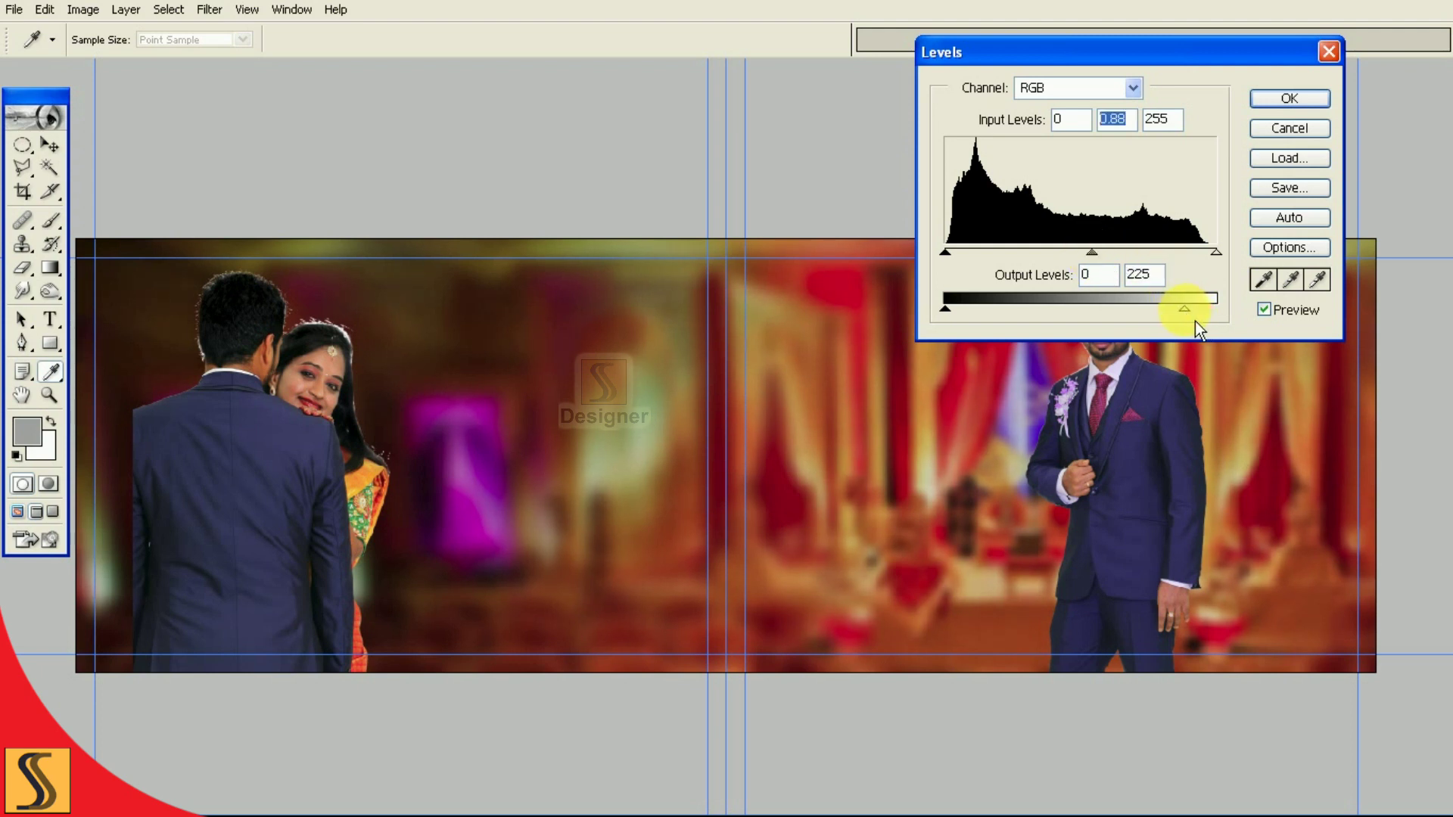
pyautogui.press('Return')
pyautogui.press('v')
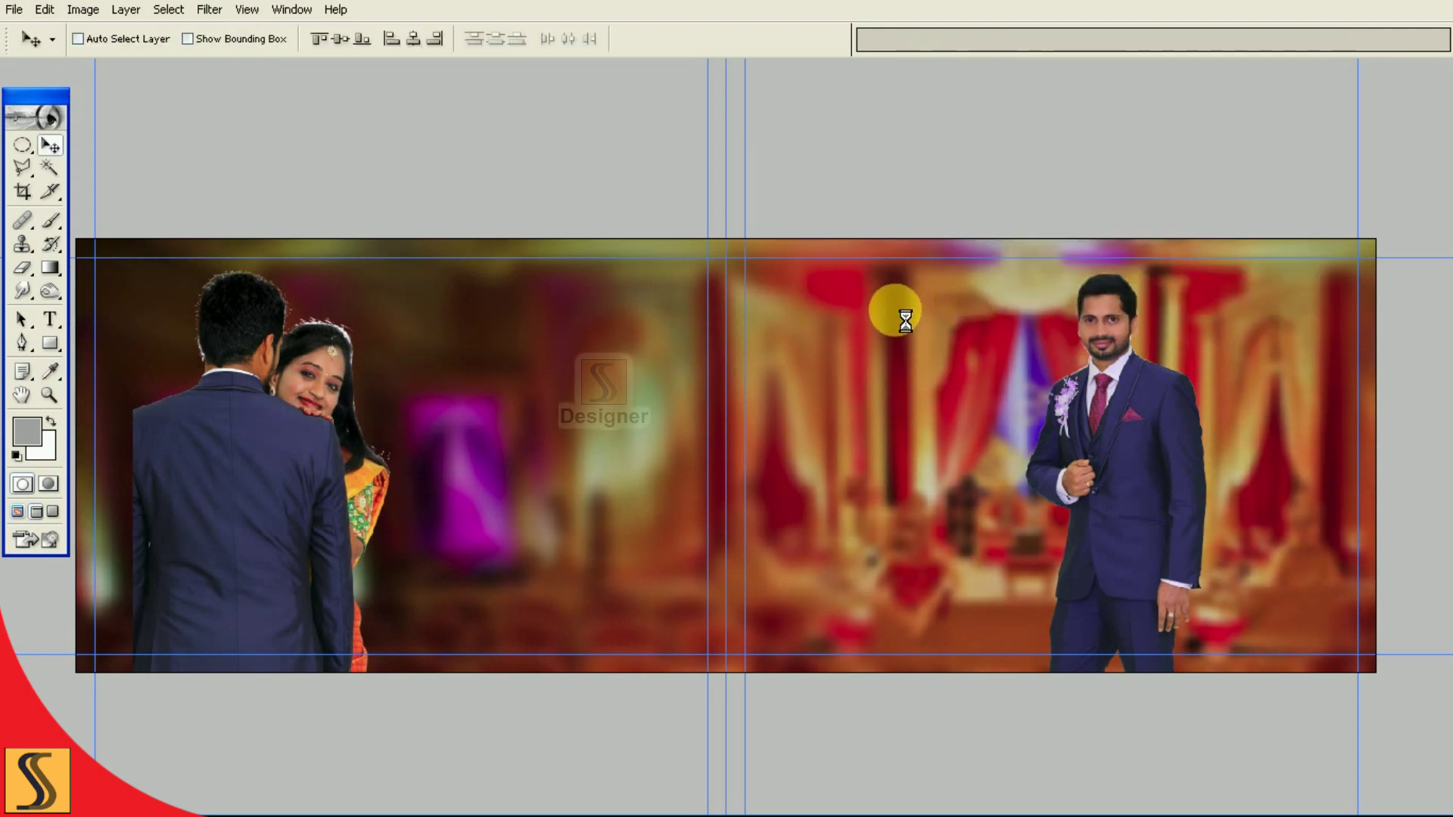
# Select a narrow strip along the left edge and paste the pattern image into it.
pyautogui.press('m')
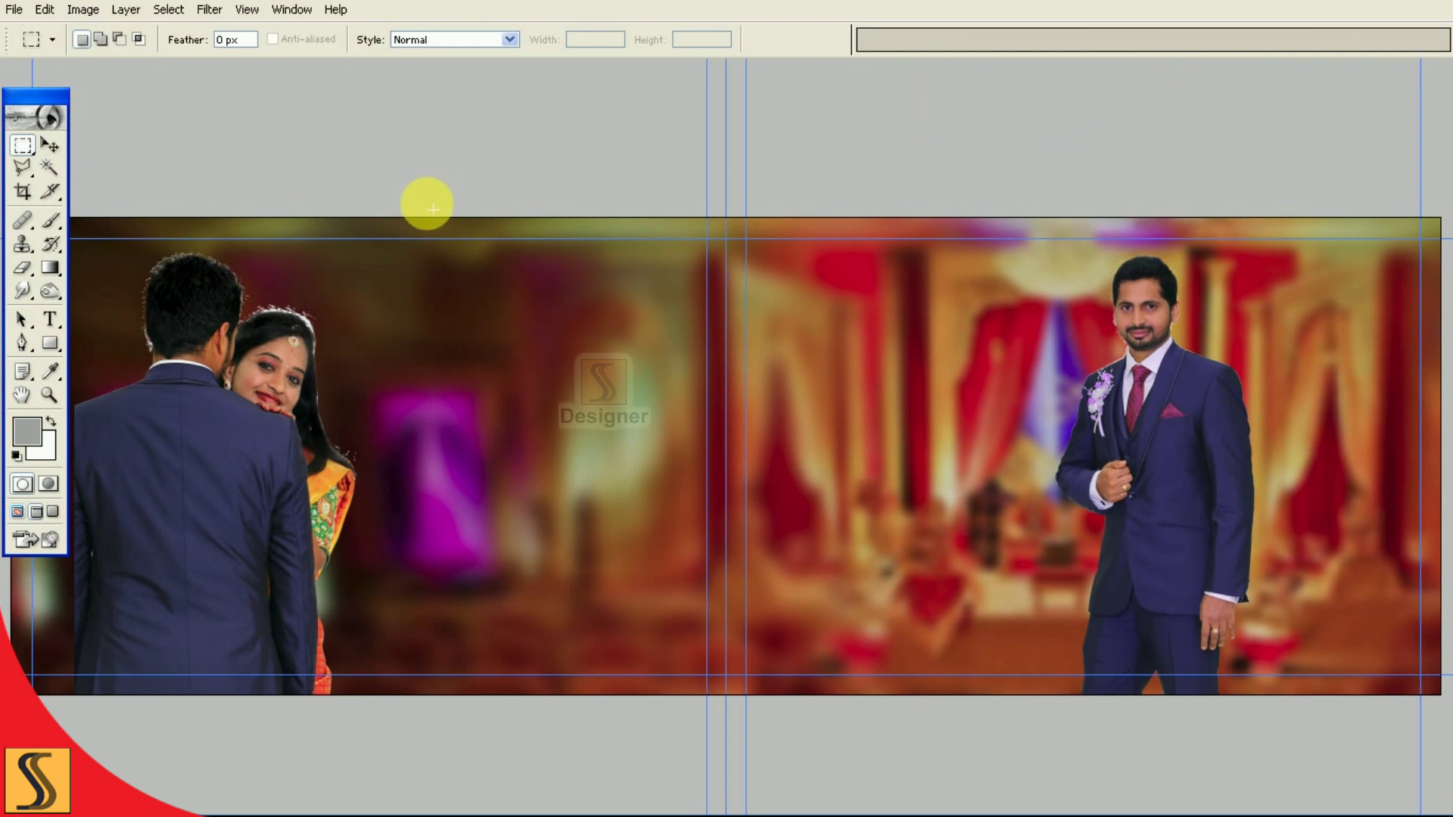
pyautogui.press('Tab')
pyautogui.moveTo(37, 187); pyautogui.dragTo(134, 687)
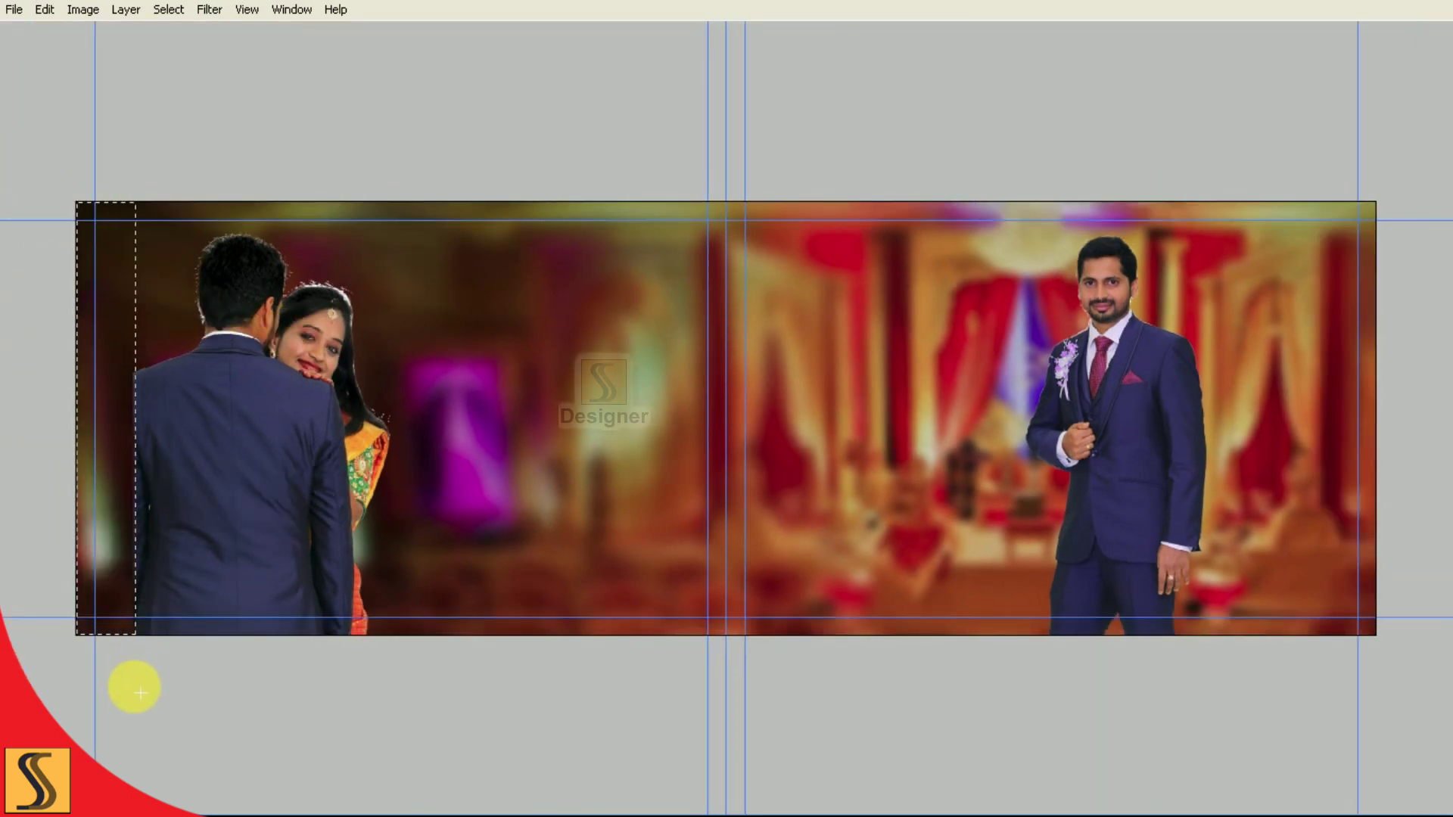
pyautogui.press('Tab')
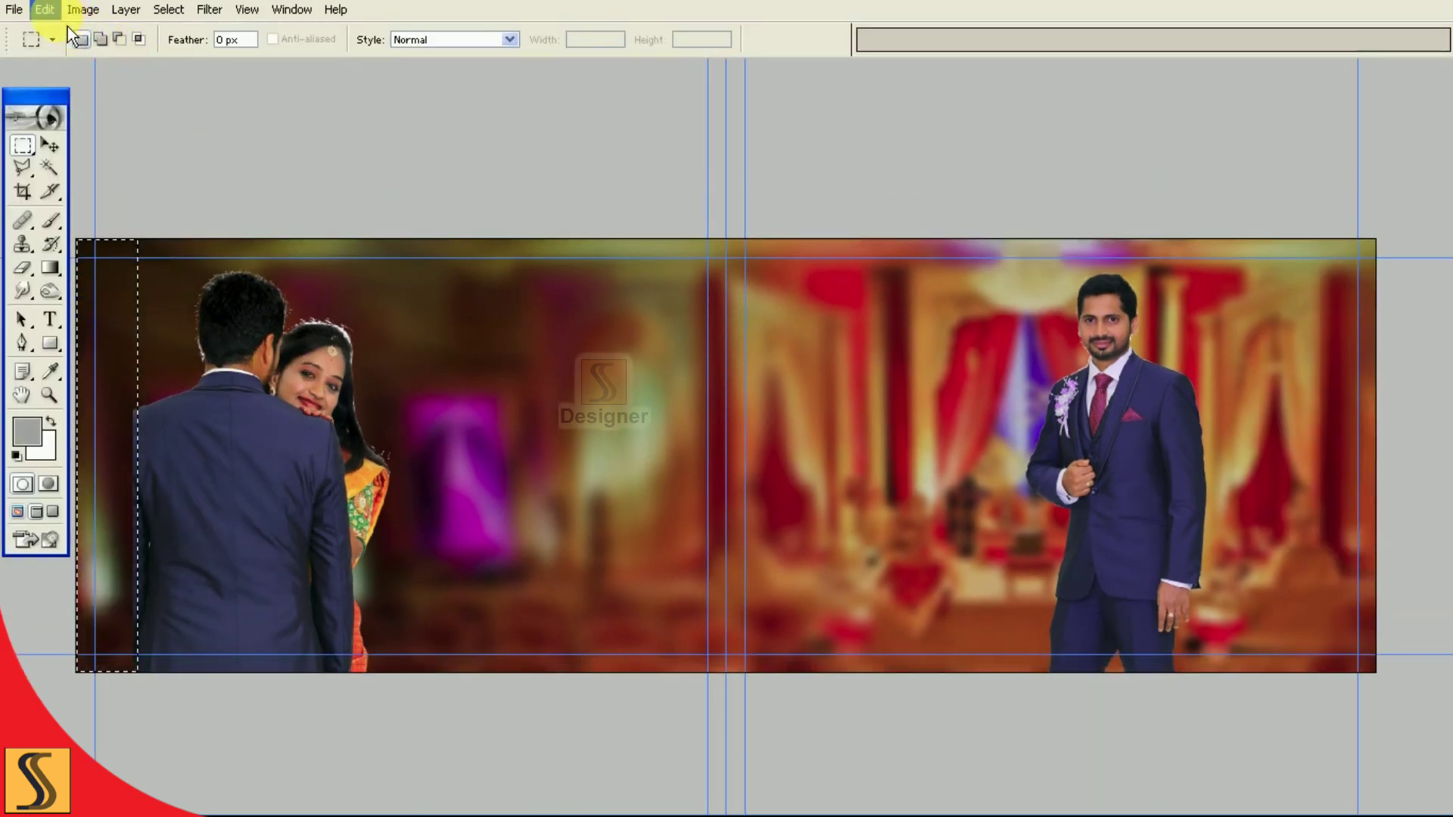
pyautogui.click(45, 10)
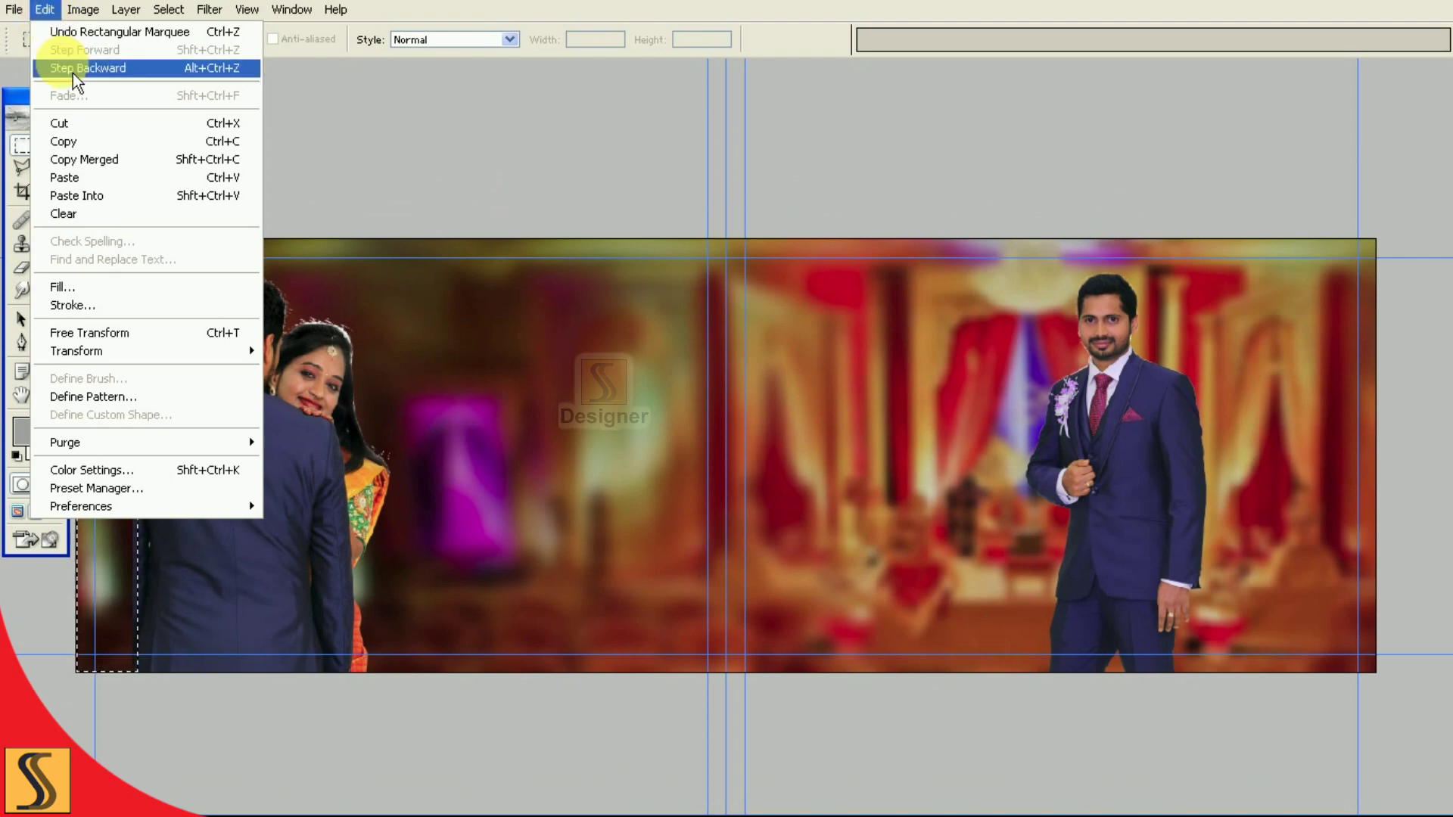
pyautogui.click(235, 198)
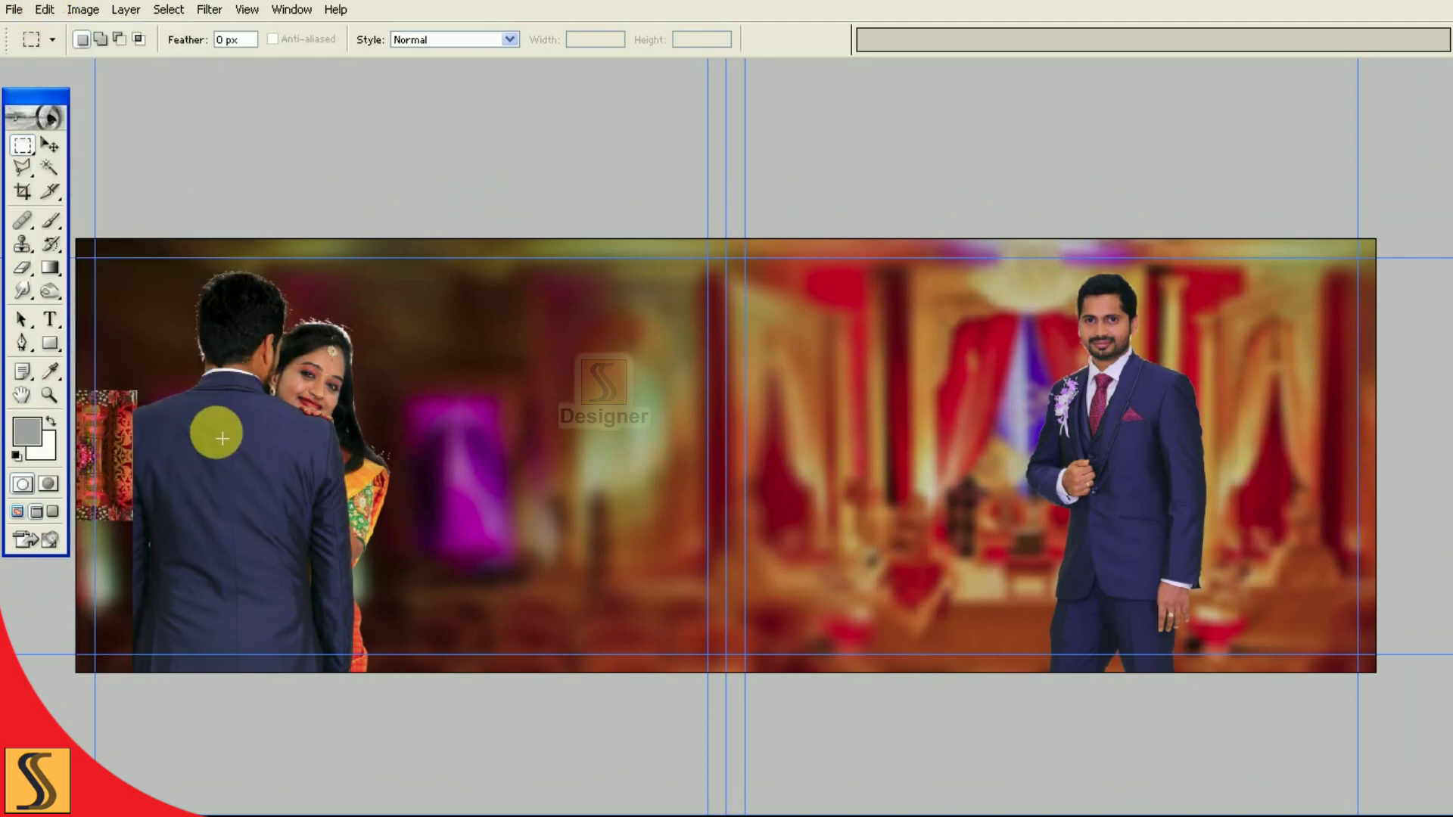
# Rotate the pasted pattern 90 degrees and position it vertically along the left edge.
pyautogui.press('Tab')
pyautogui.hotkey('ctrl', '0')
pyautogui.scroll(1, 224, 430)
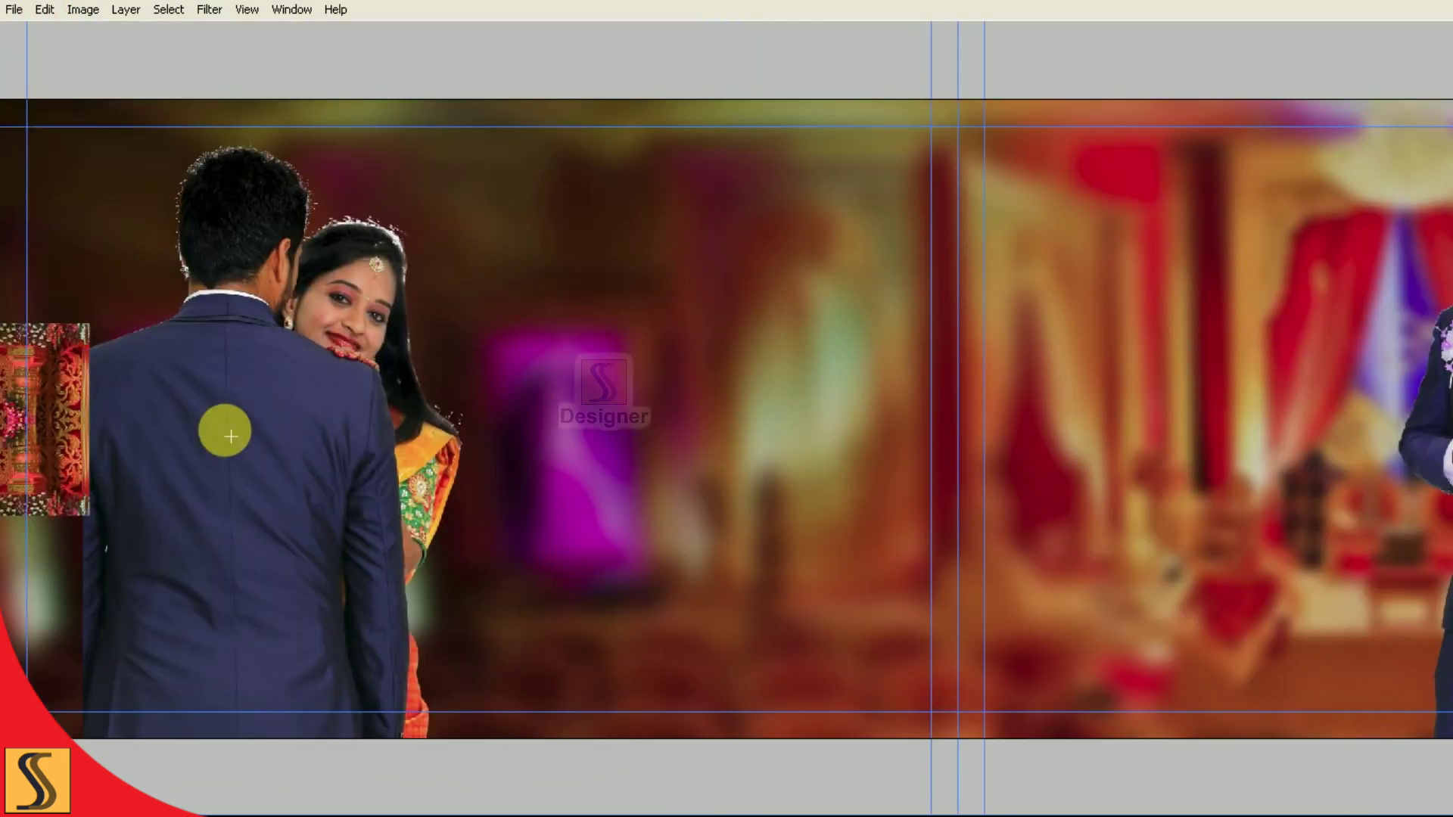
pyautogui.hotkey('ctrl', ';')
pyautogui.hotkey('ctrl', 't')
pyautogui.rightClick(144, 401)
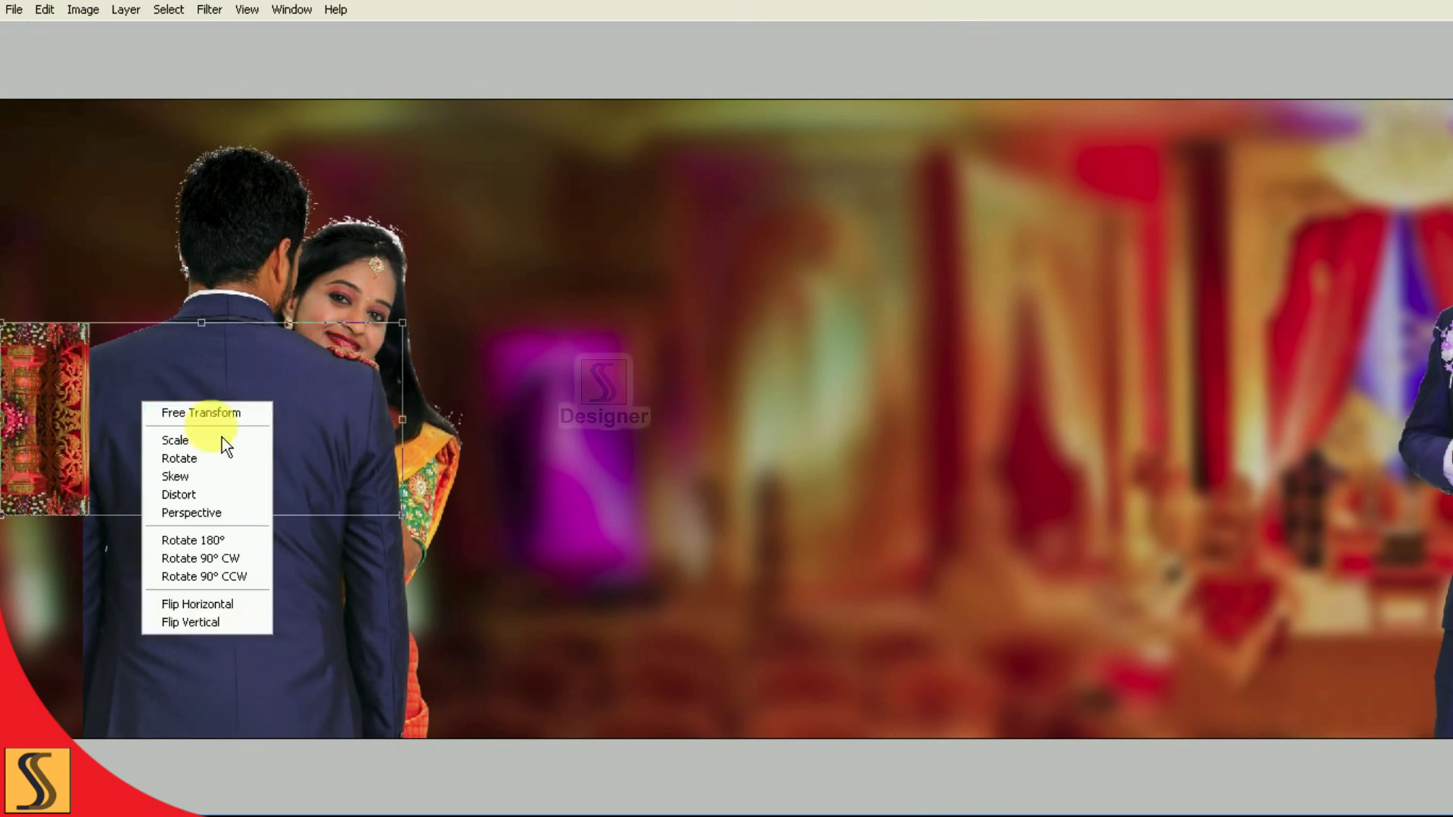
pyautogui.click(239, 560)
pyautogui.moveTo(187, 373); pyautogui.dragTo(44, 226)
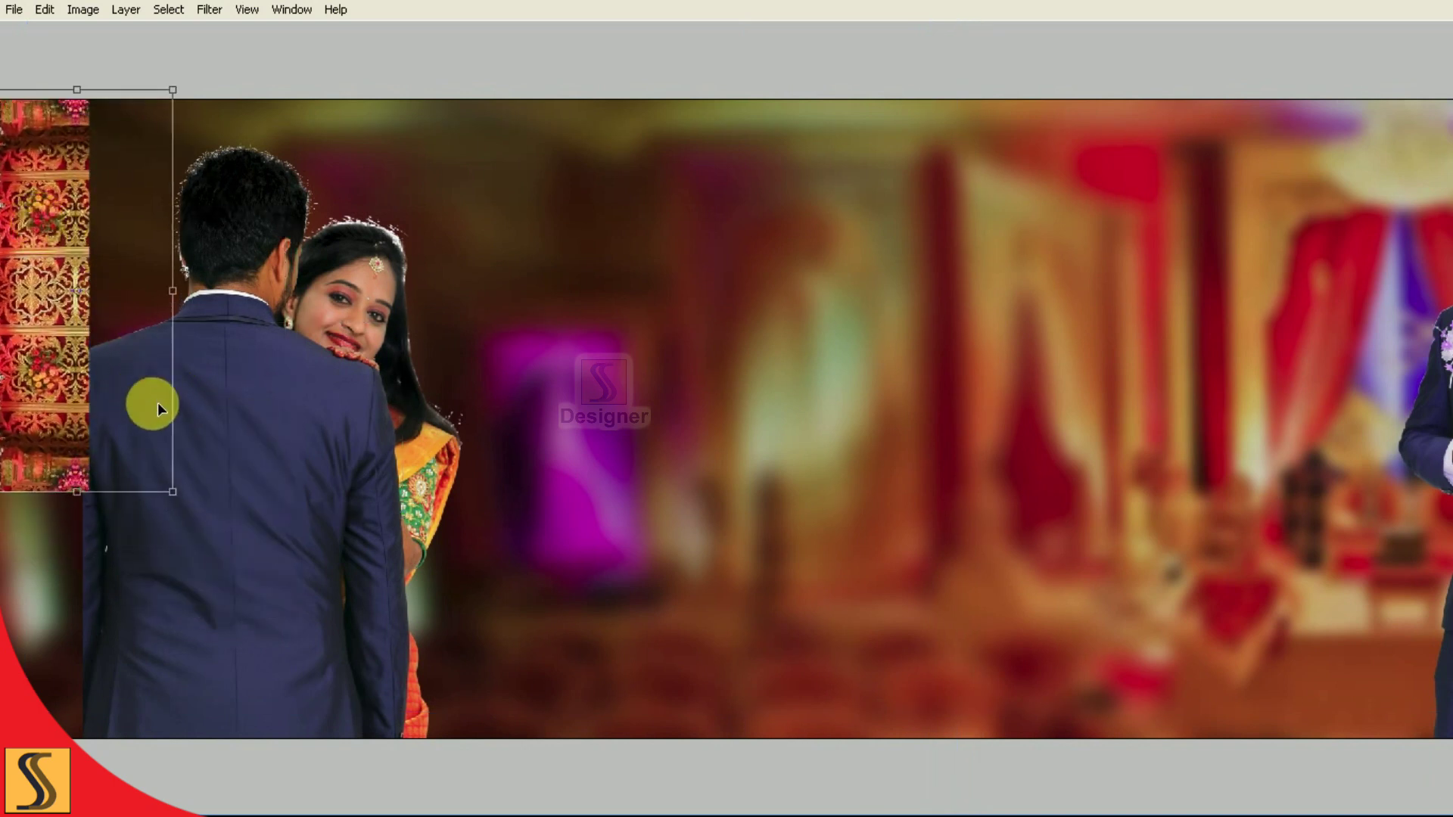
pyautogui.hotkey('ctrl', '0')
pyautogui.moveTo(107, 435); pyautogui.dragTo(102, 404)
pyautogui.press('Return')
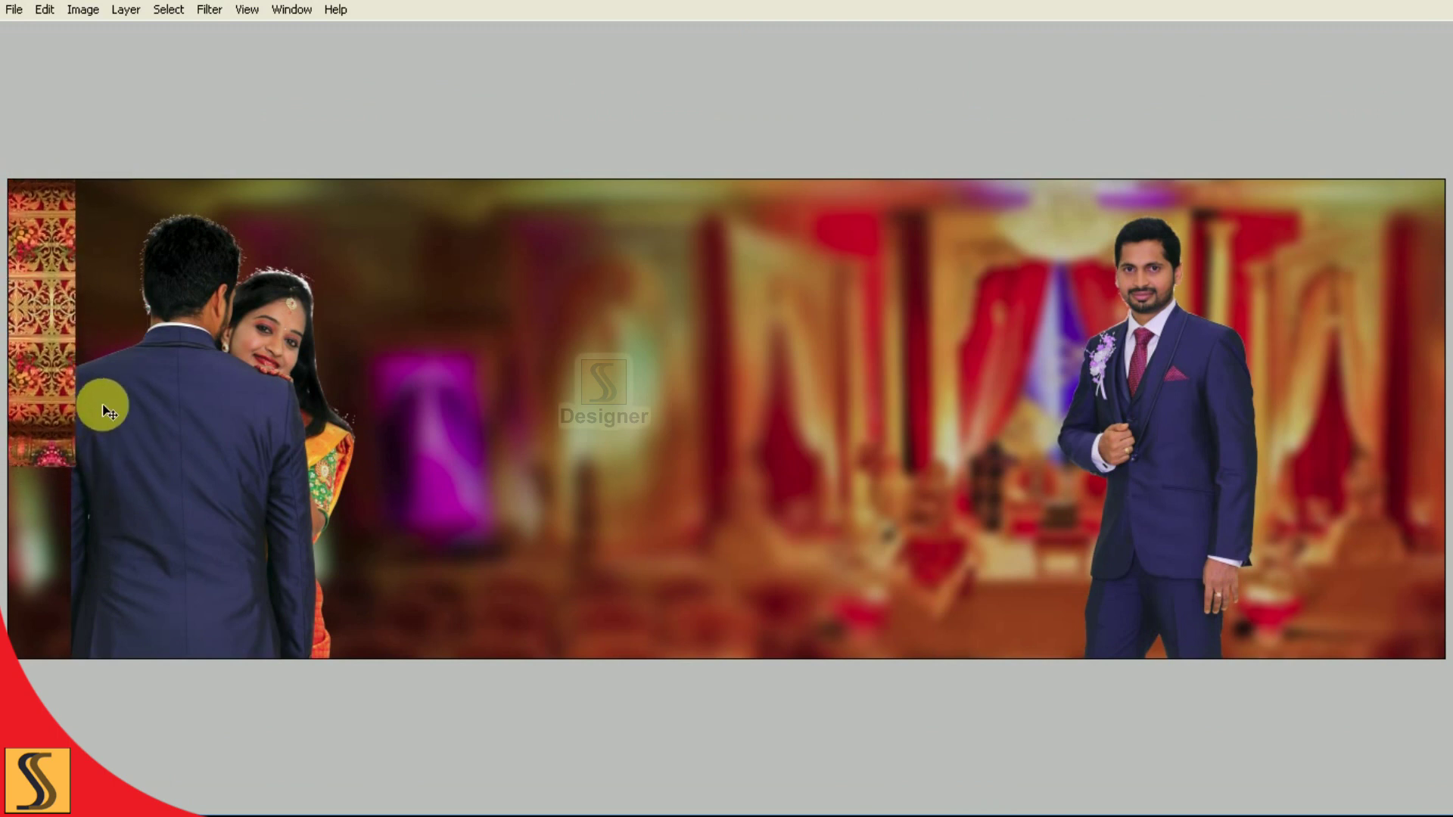
# Duplicate the pattern strip below, stretch it to close the gap, and merge both strips.
pyautogui.scroll(2, 102, 404)
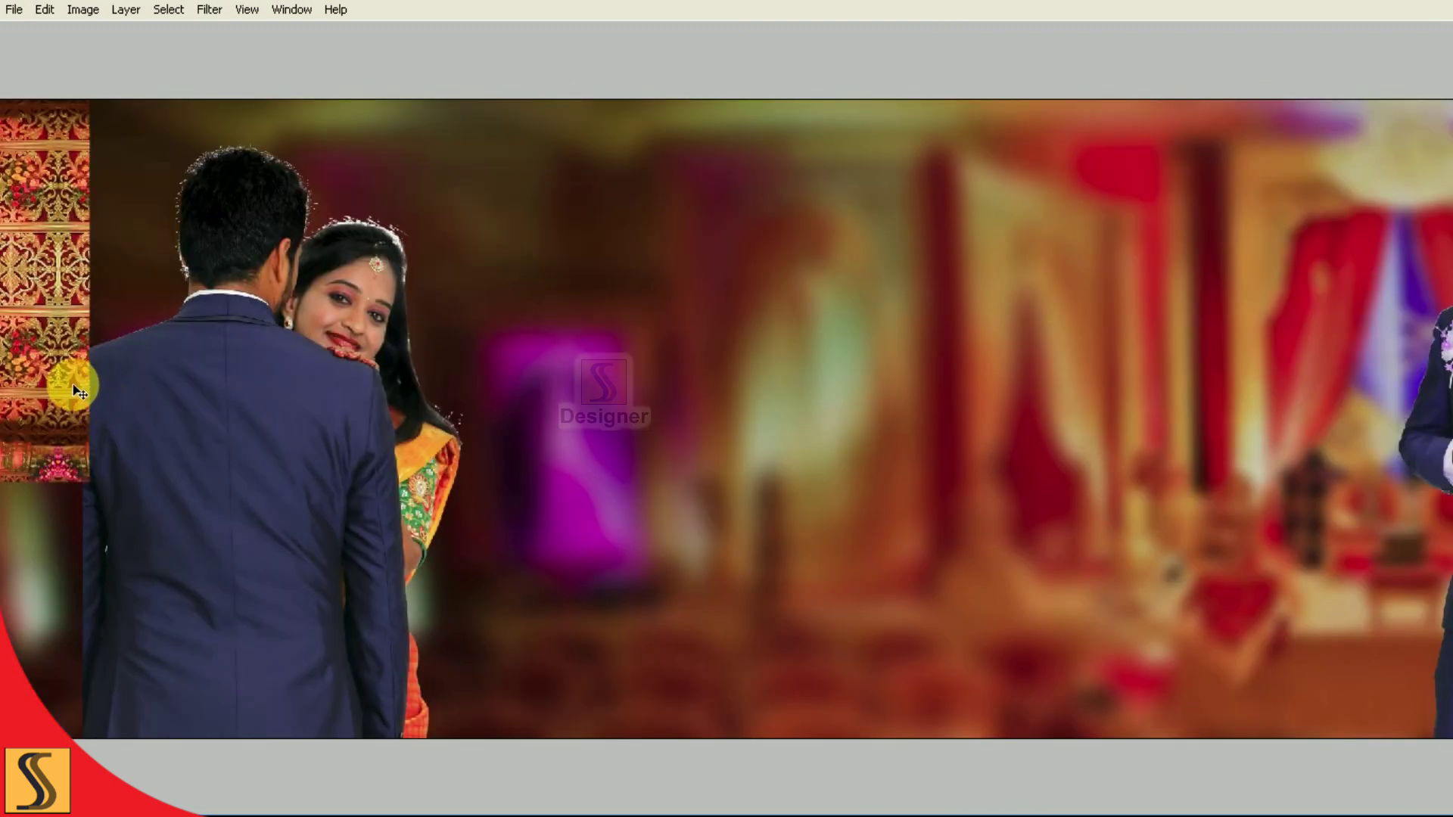
pyautogui.moveTo(82, 393); pyautogui.dragTo(49, 534)
pyautogui.press('e')
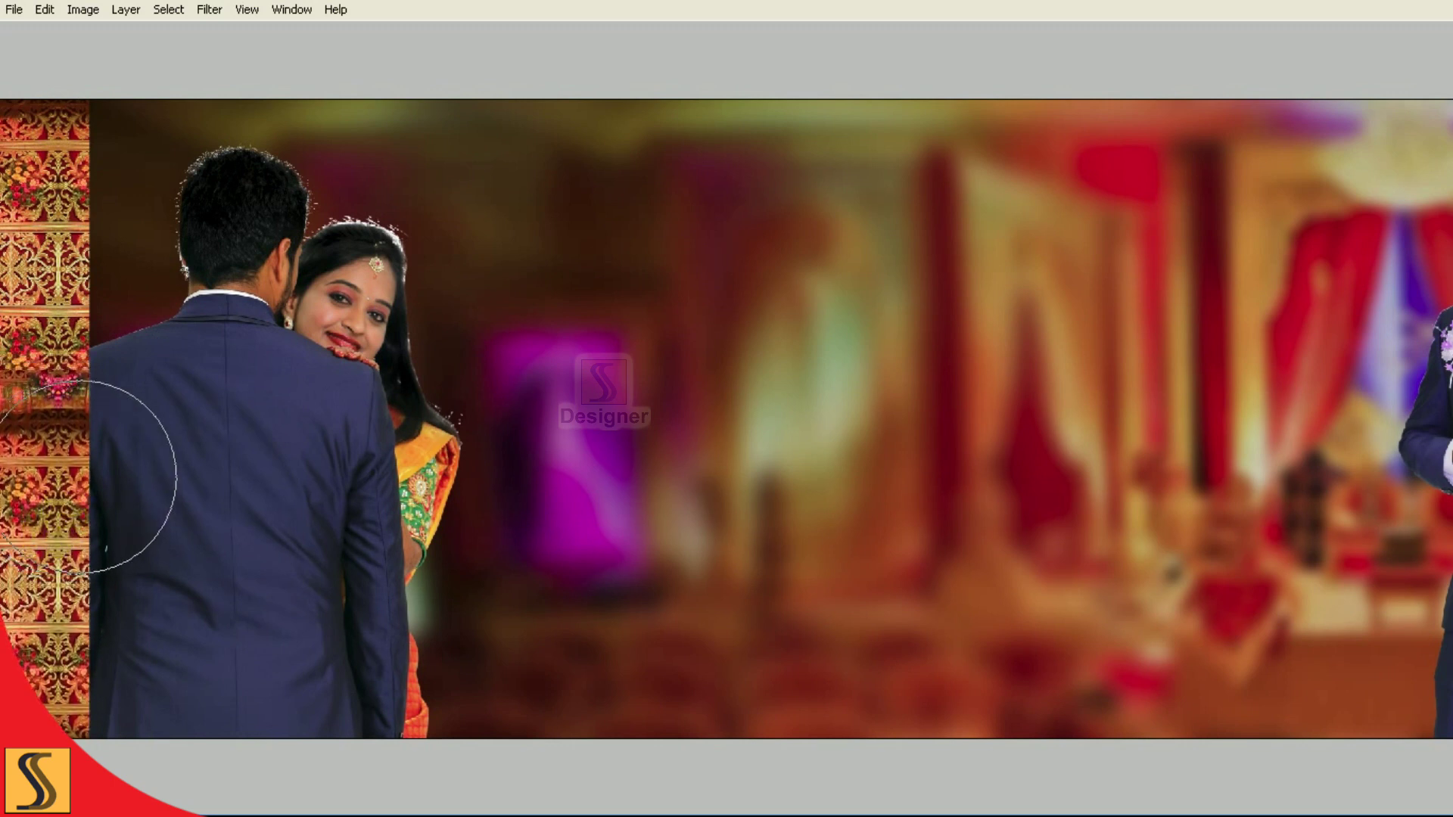
pyautogui.press('[')
pyautogui.press('[')
pyautogui.press('[')
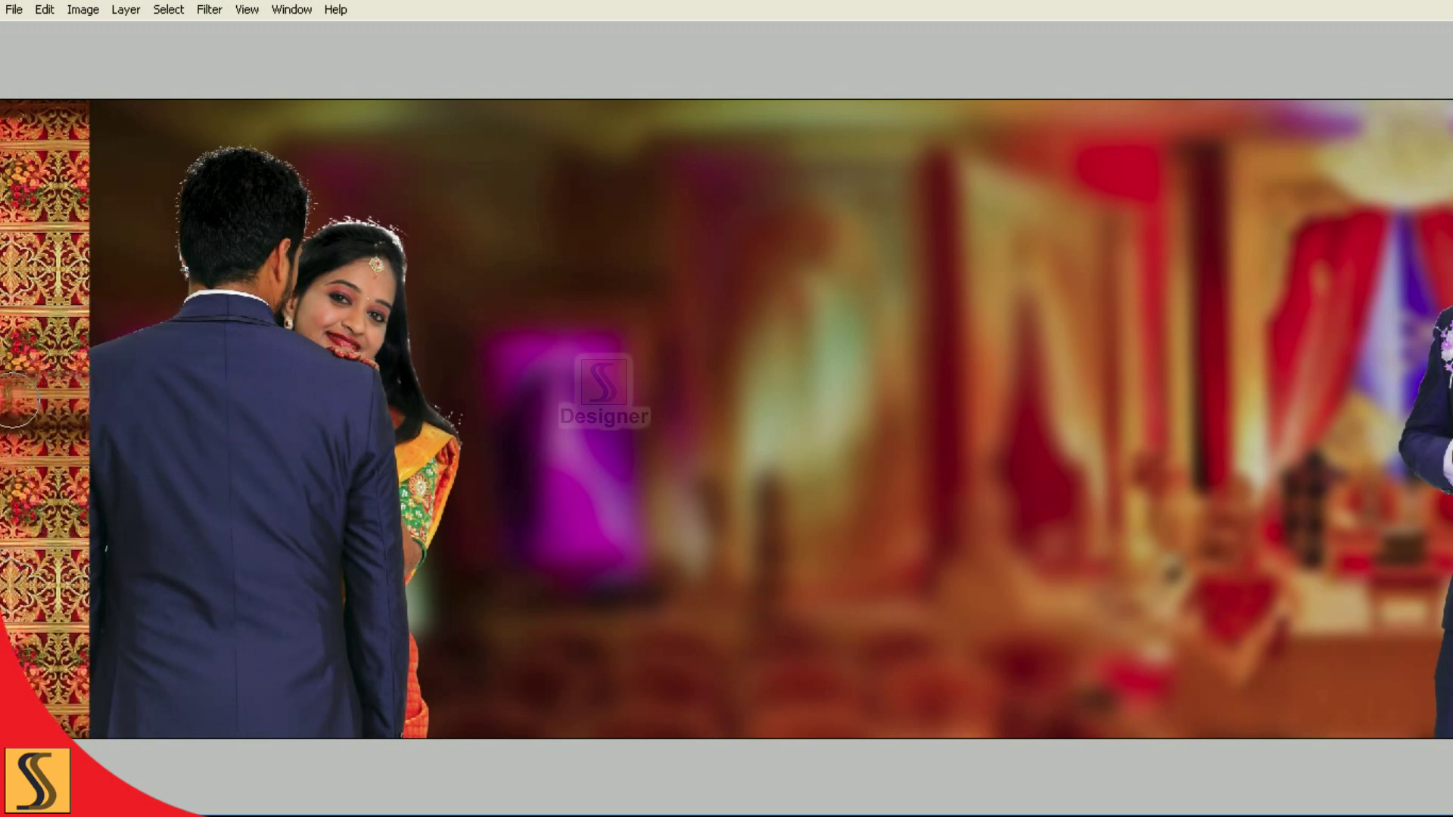
pyautogui.hotkey('ctrl', 't')
pyautogui.click(66, 438)
pyautogui.moveTo(91, 385); pyautogui.dragTo(97, 373)
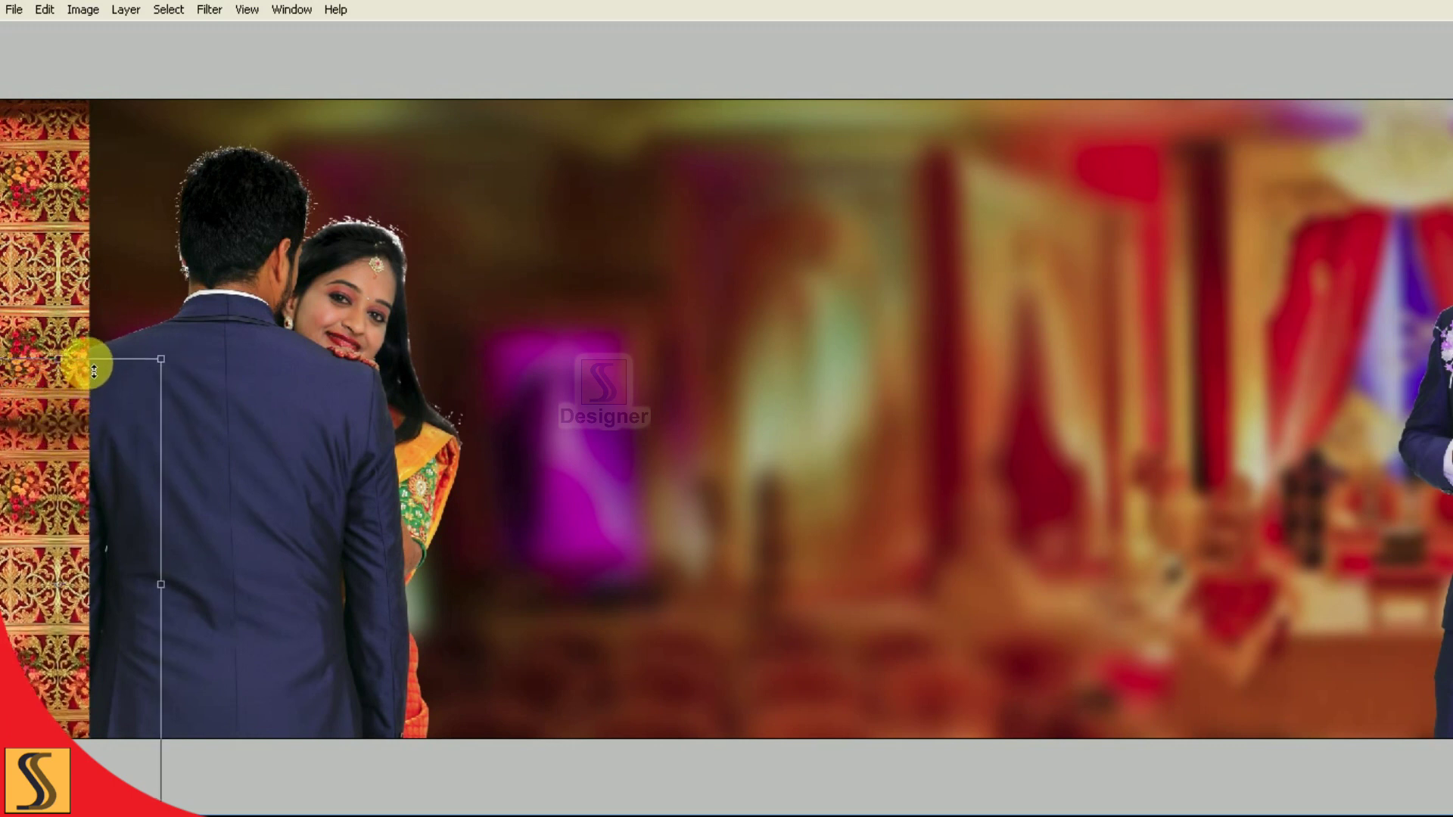
pyautogui.press('Return')
pyautogui.press('F7')
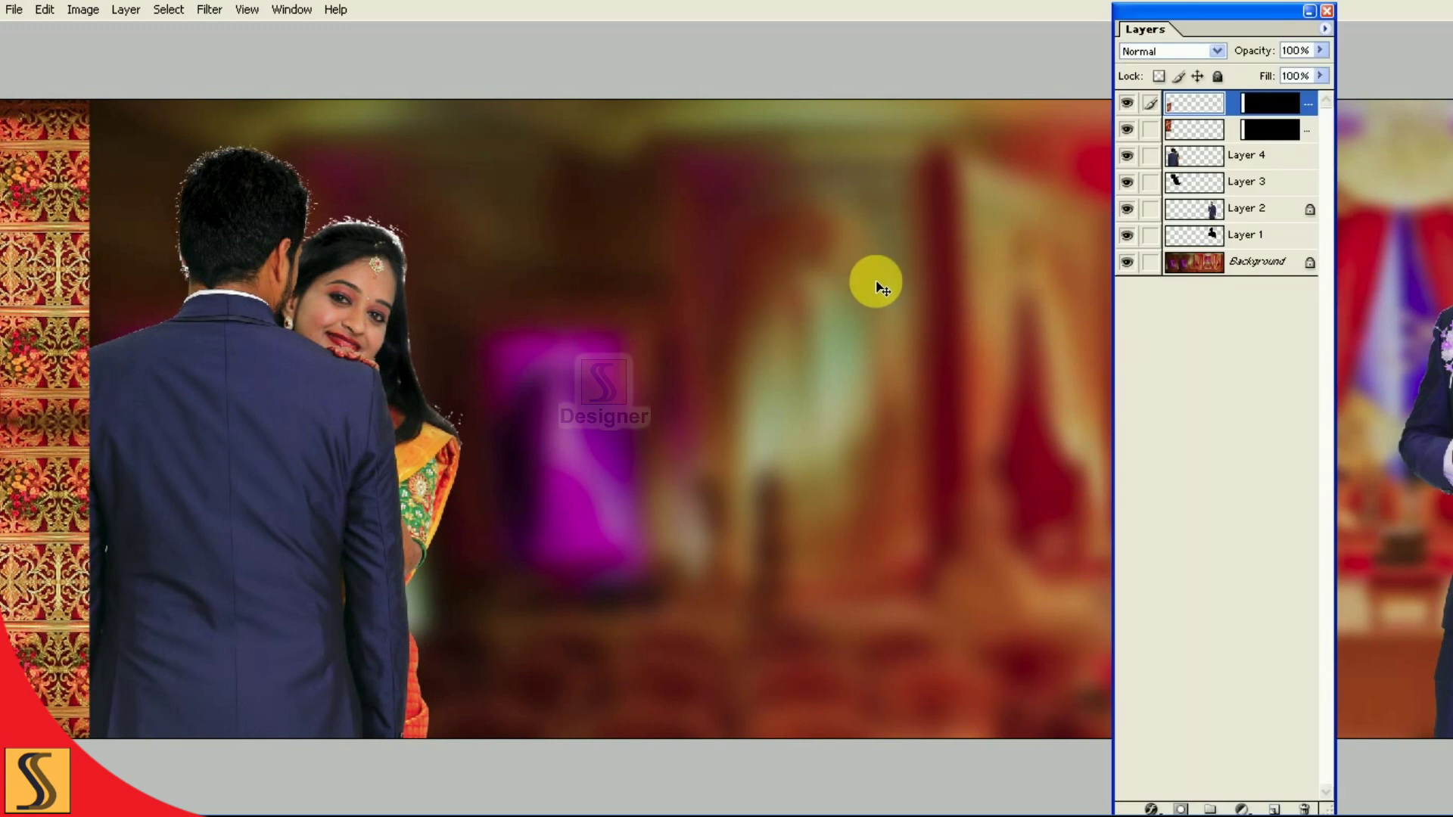
pyautogui.hotkey('ctrl', 'e')
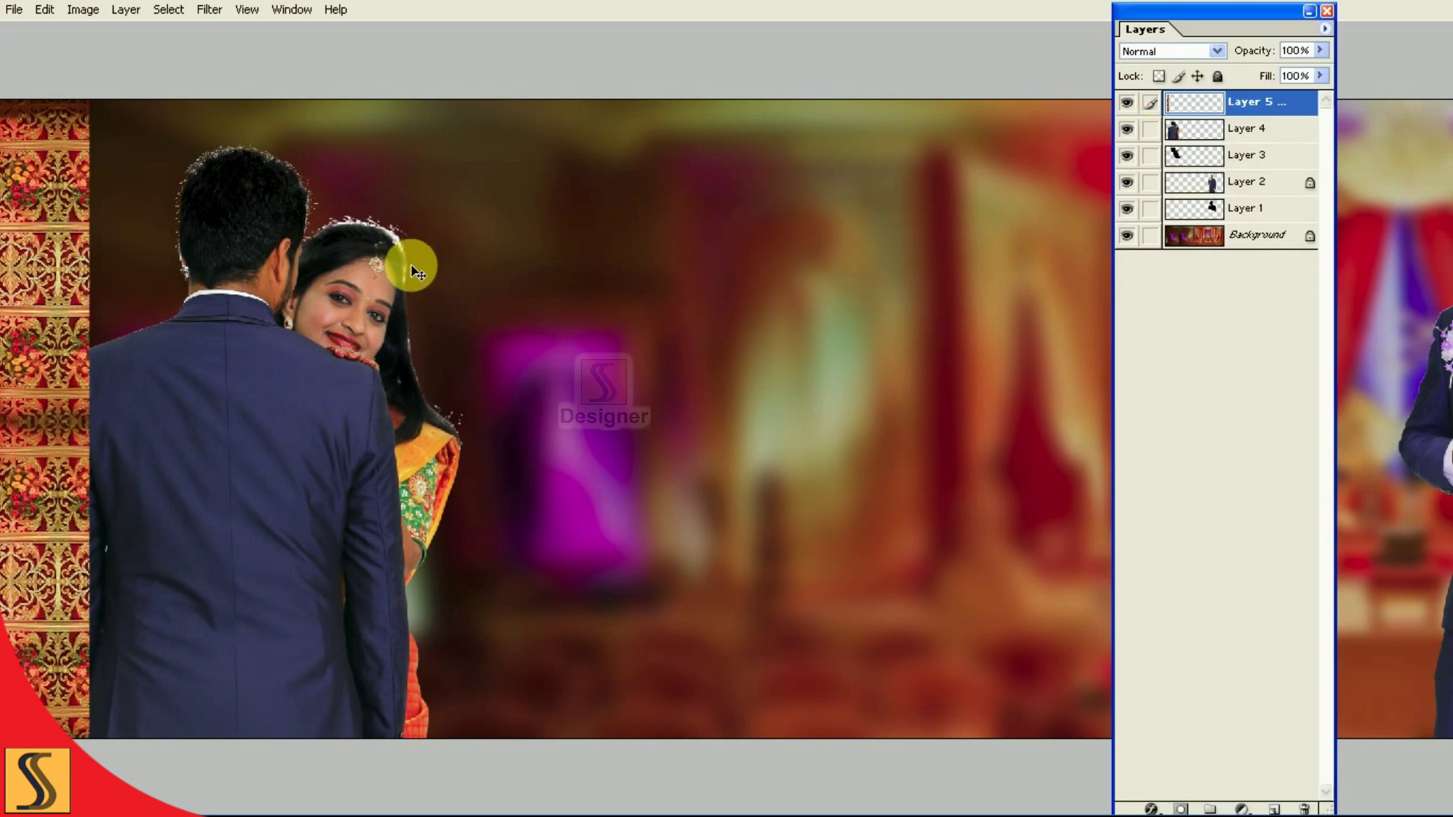
pyautogui.hotkey('ctrl', ';')
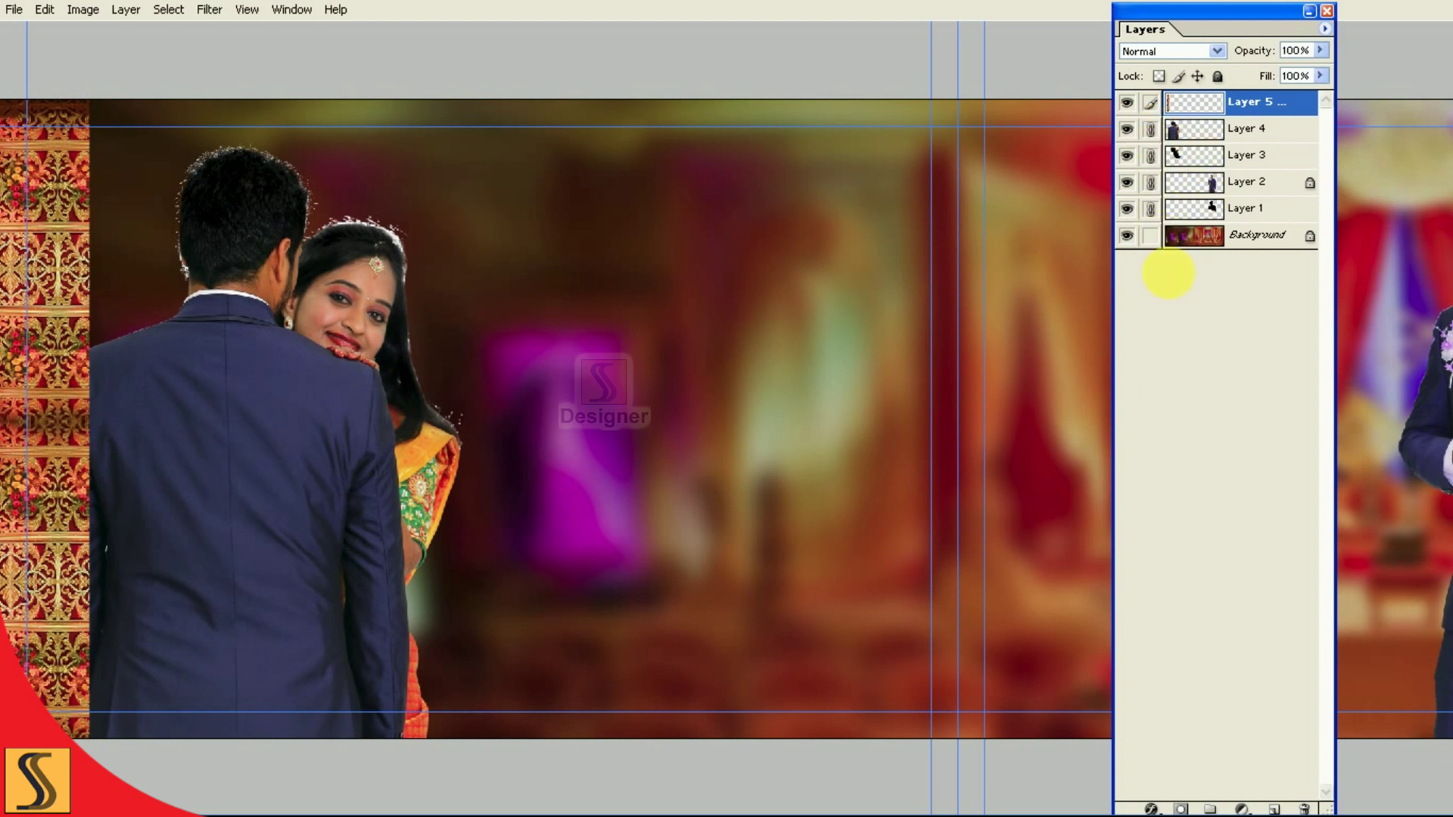
# Duplicate the border layer, keep Layer 5 above its copy, and fade it to roughly 40-45% opacity.
pyautogui.hotkey('ctrl', 'j')
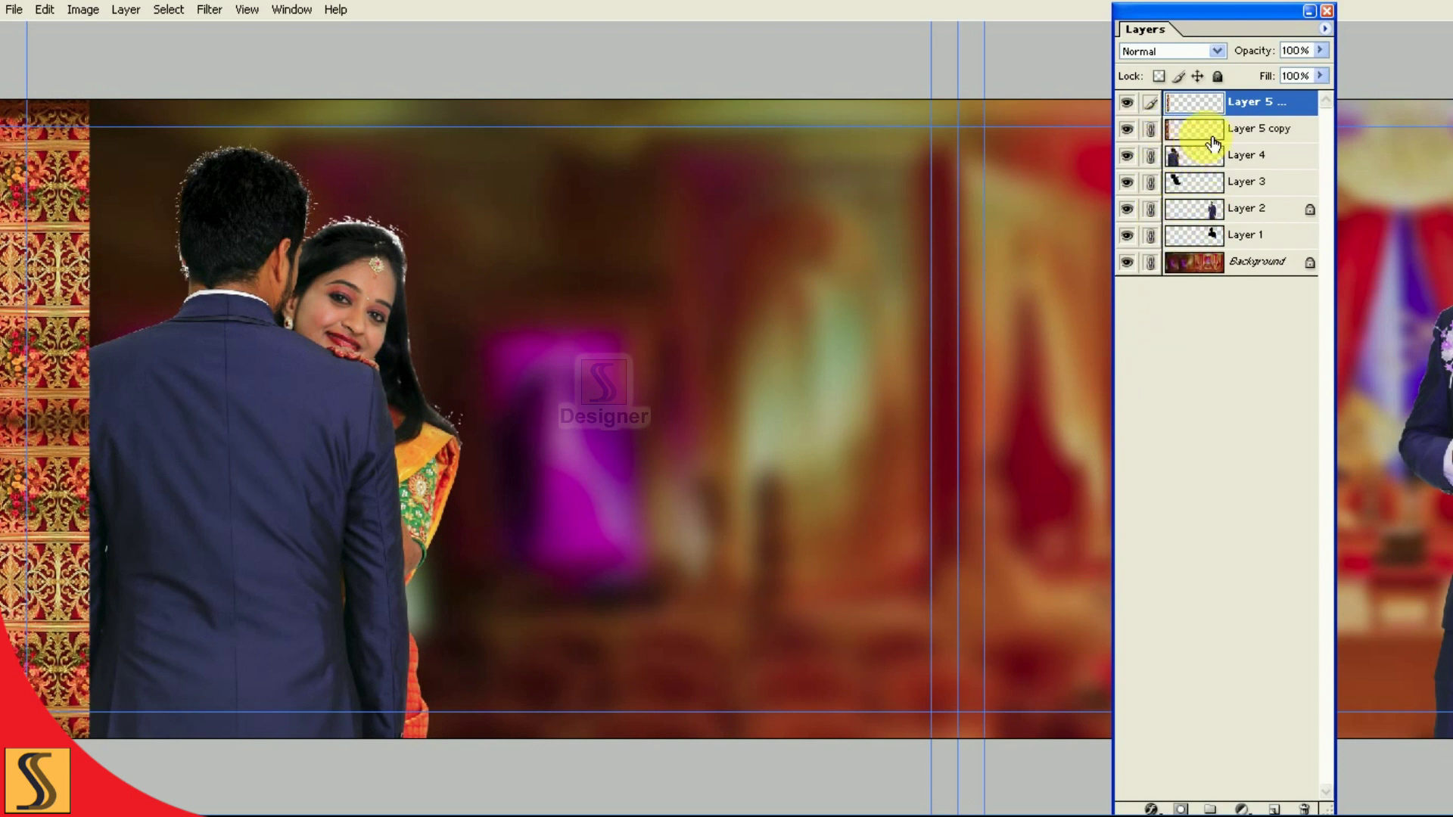
pyautogui.moveTo(1192, 143); pyautogui.dragTo(1183, 102)
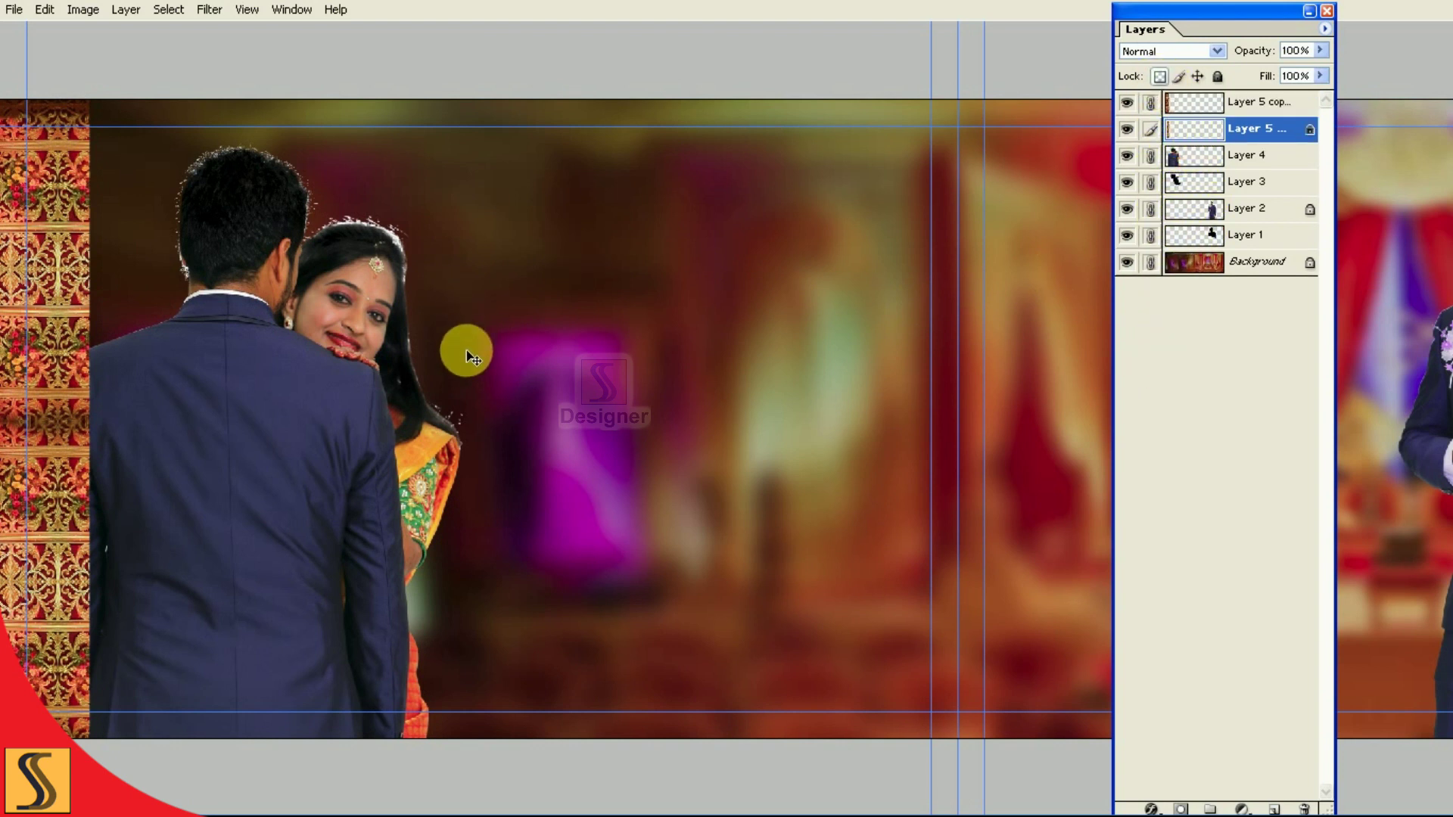
pyautogui.press('i')
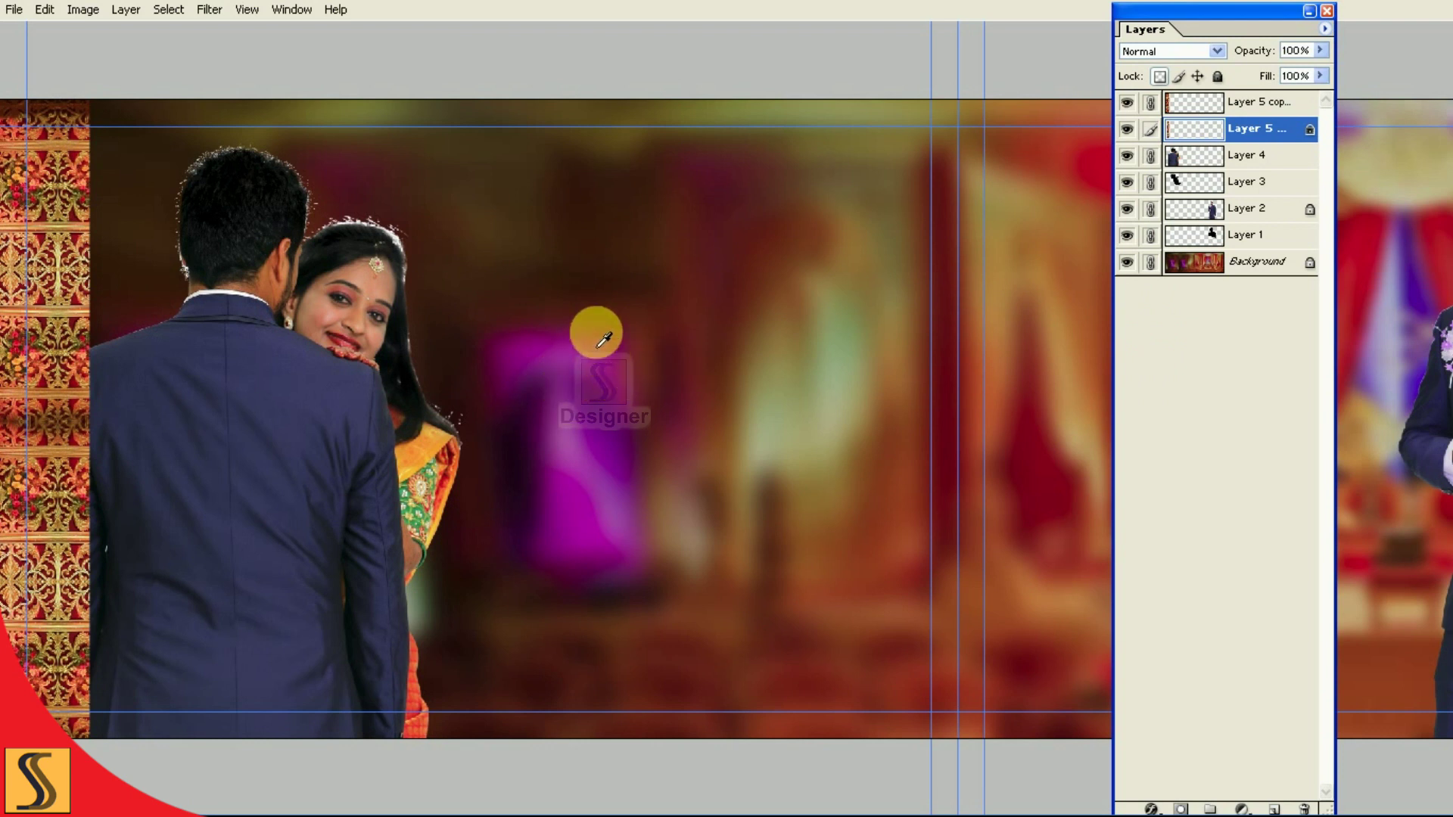
pyautogui.moveTo(1166, 125); pyautogui.dragTo(1183, 108)
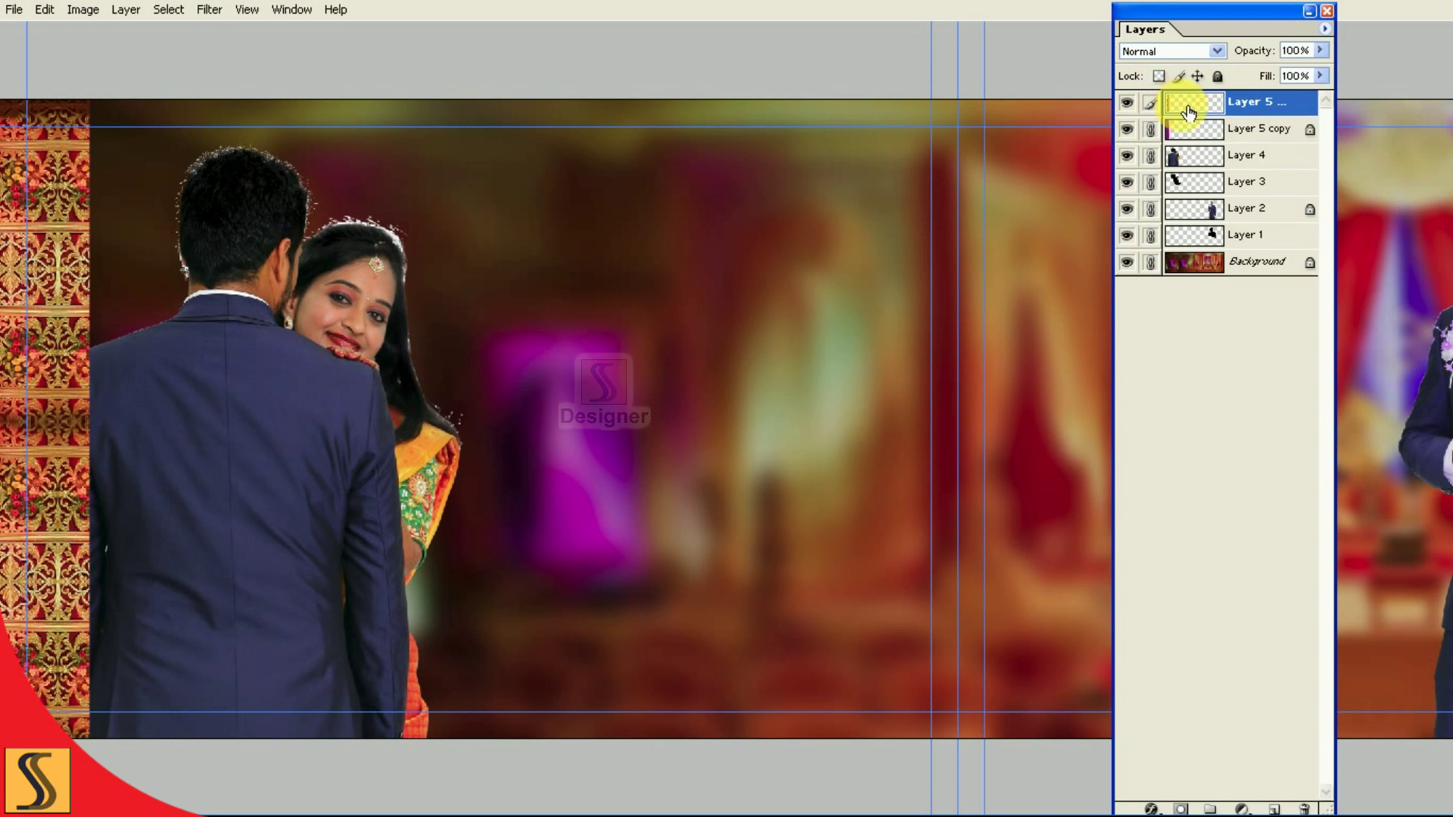
pyautogui.press('5')
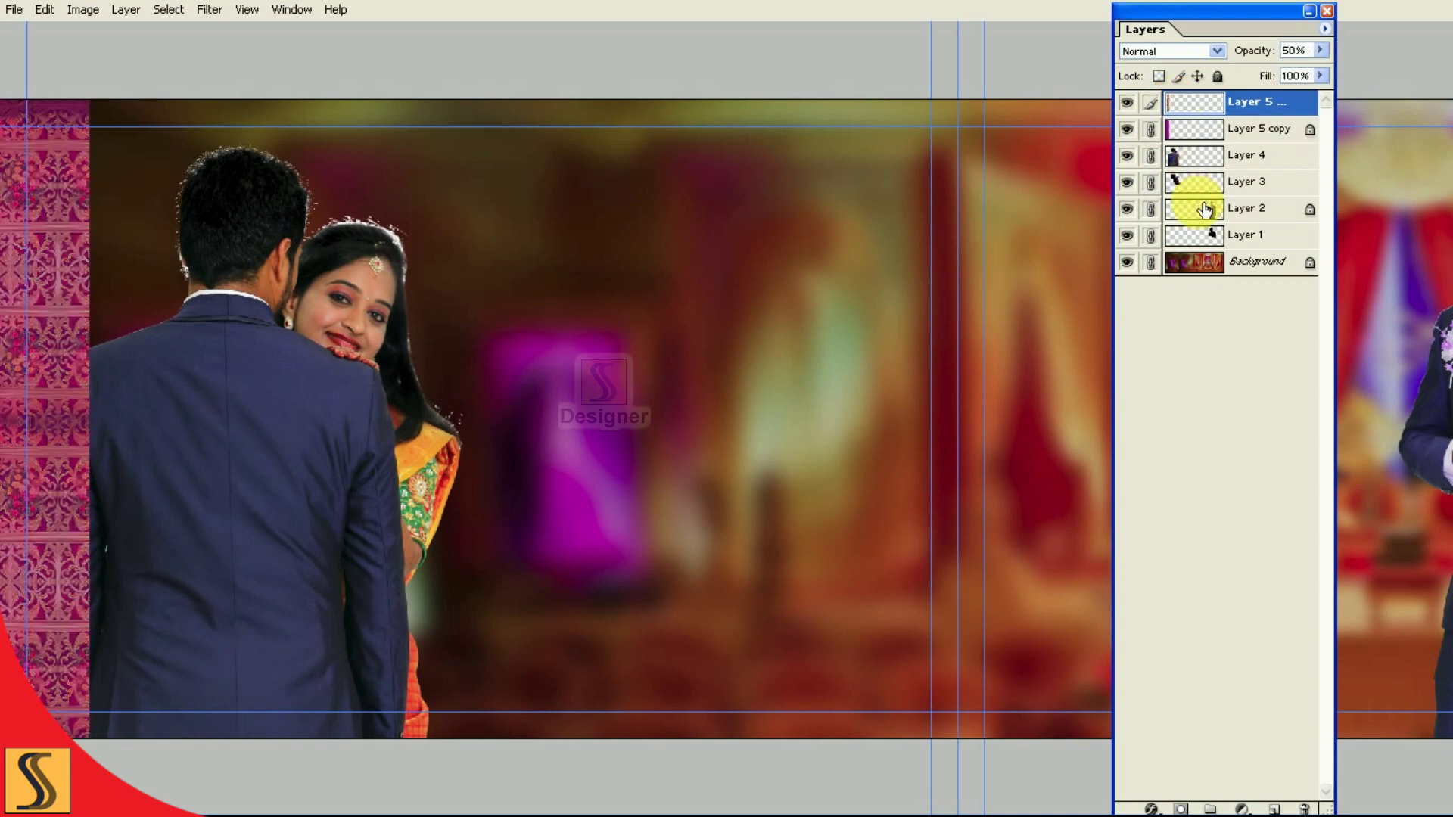
pyautogui.press('4')
# Fit the document on screen and marquee-select the whole spread area.
pyautogui.press('F7')
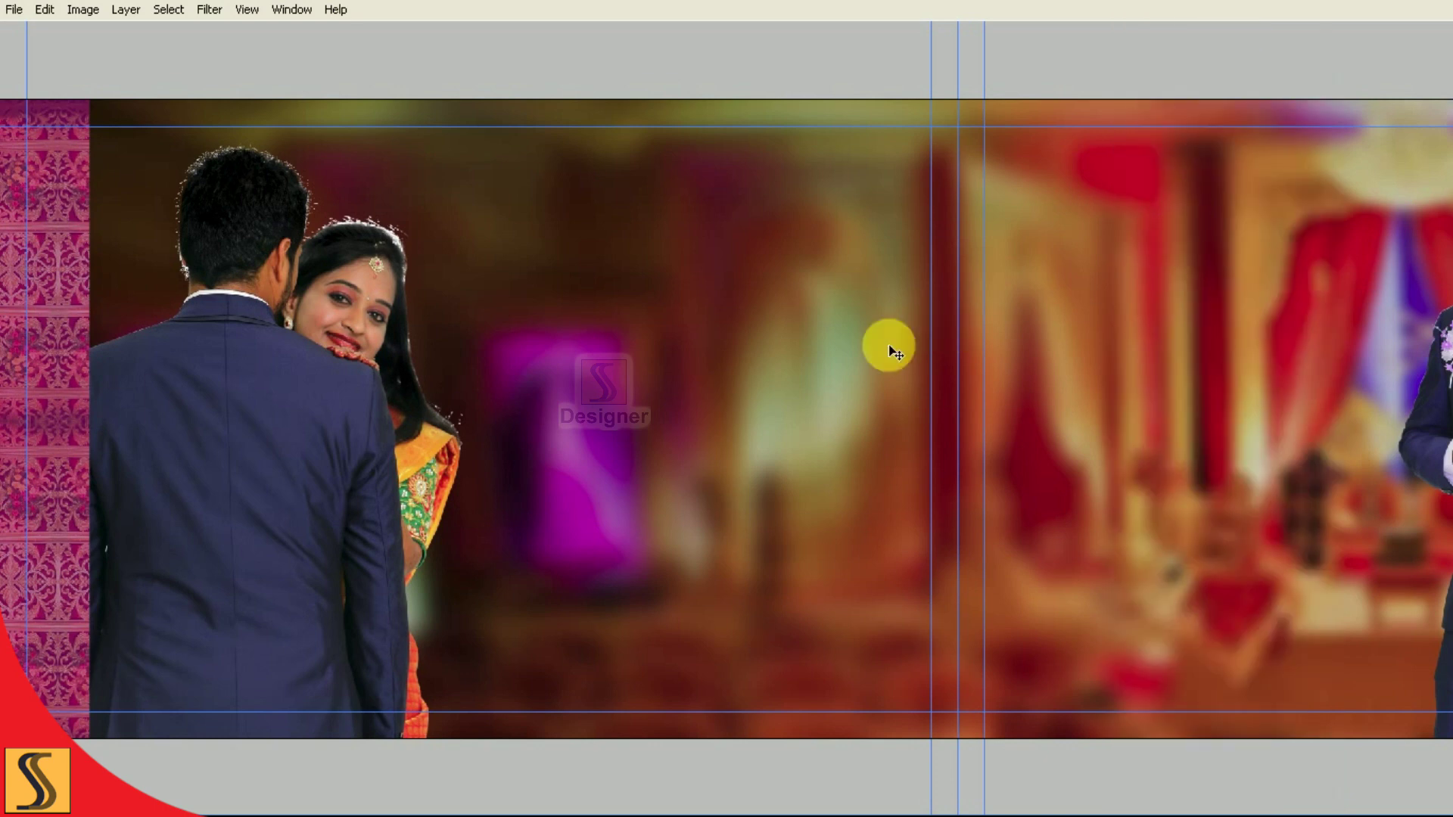
pyautogui.hotkey('ctrl', '0')
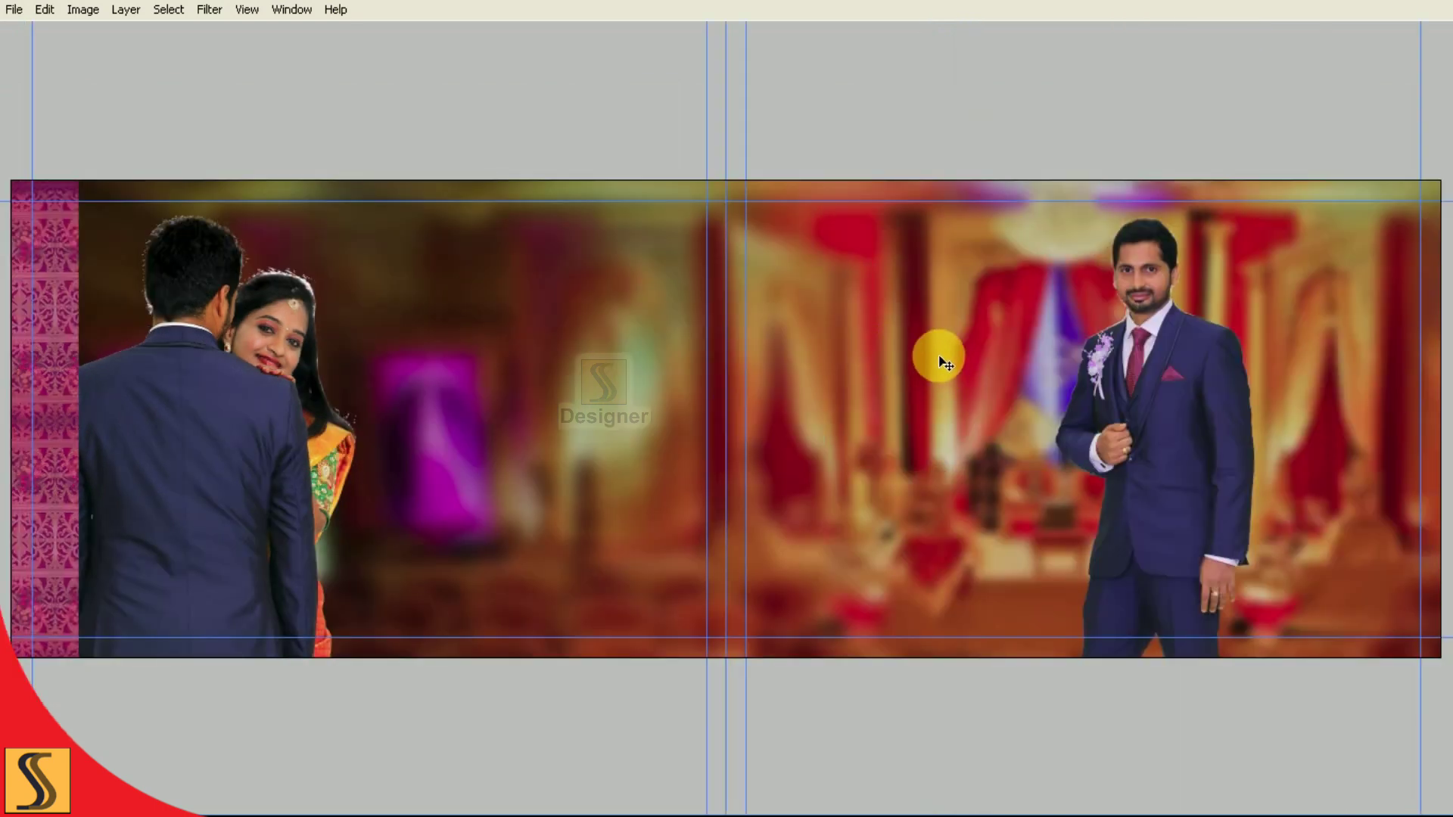
pyautogui.moveTo(1442, 172); pyautogui.dragTo(149, 791)
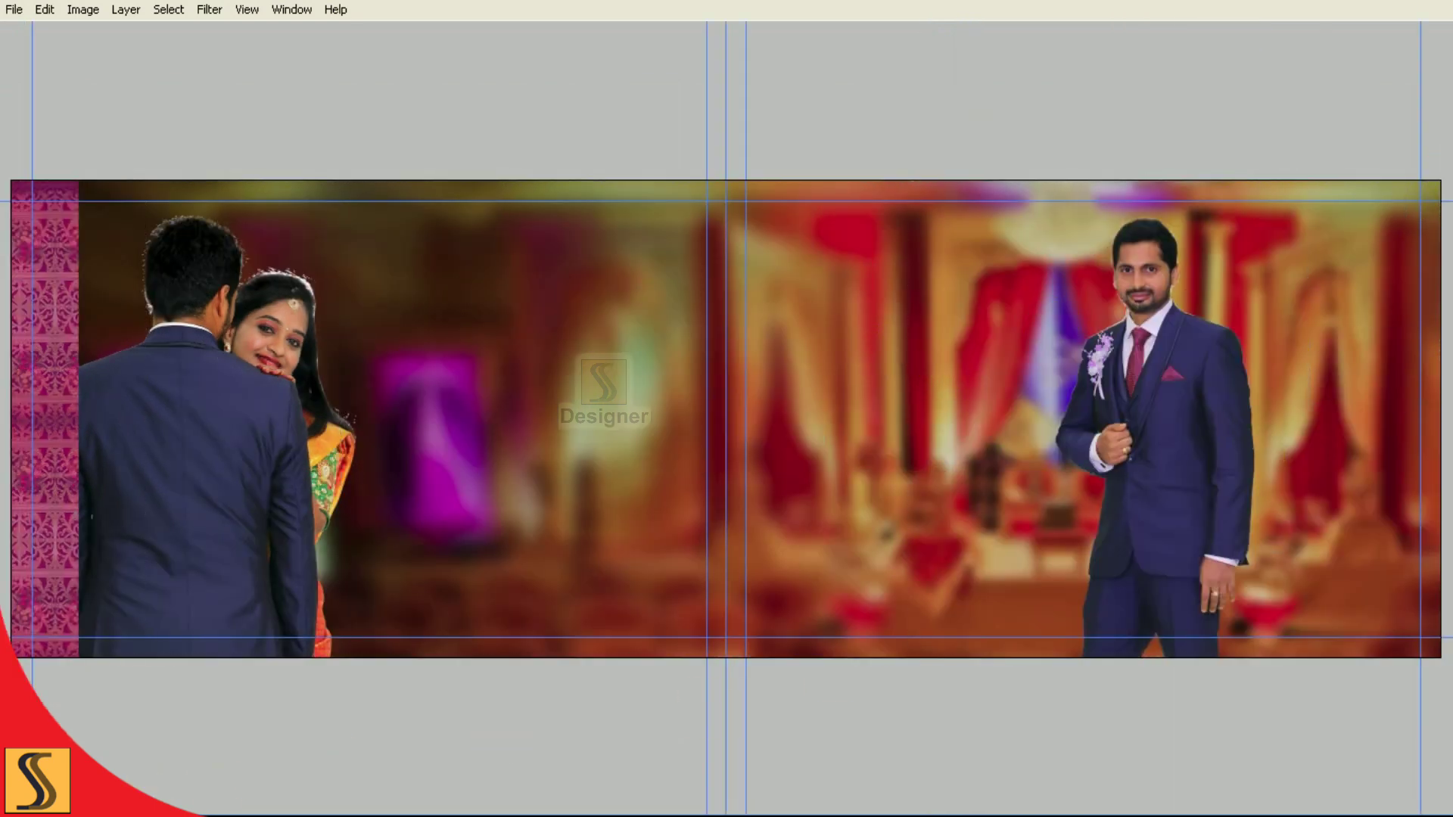
pyautogui.press('Tab')
pyautogui.press('F7')
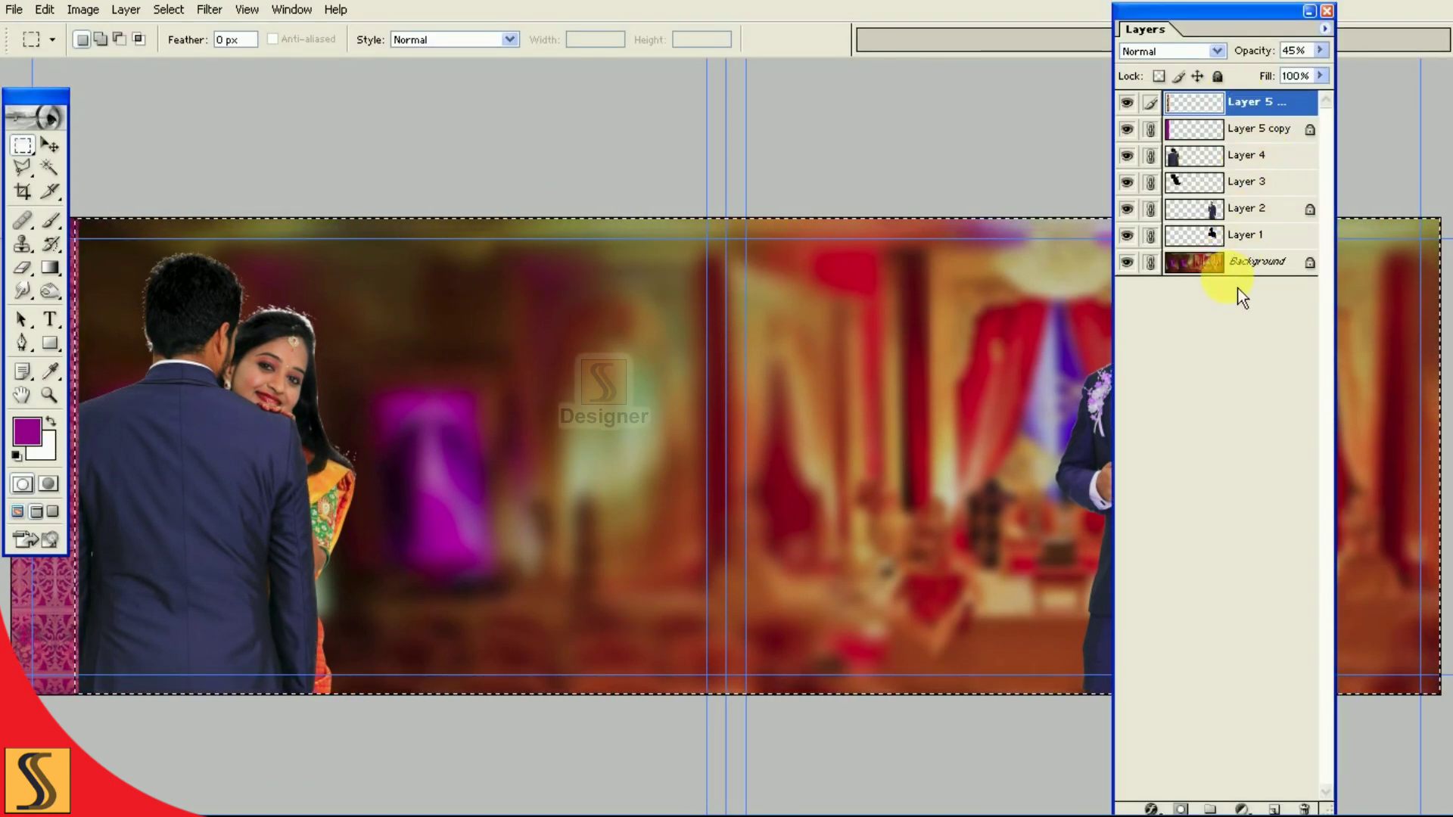
# Create a new empty layer set to Multiply blending.
pyautogui.hotkey('ctrl', 'shift', 'n')
pyautogui.click(882, 352)
pyautogui.moveTo(1150, 128); pyautogui.dragTo(1156, 234)
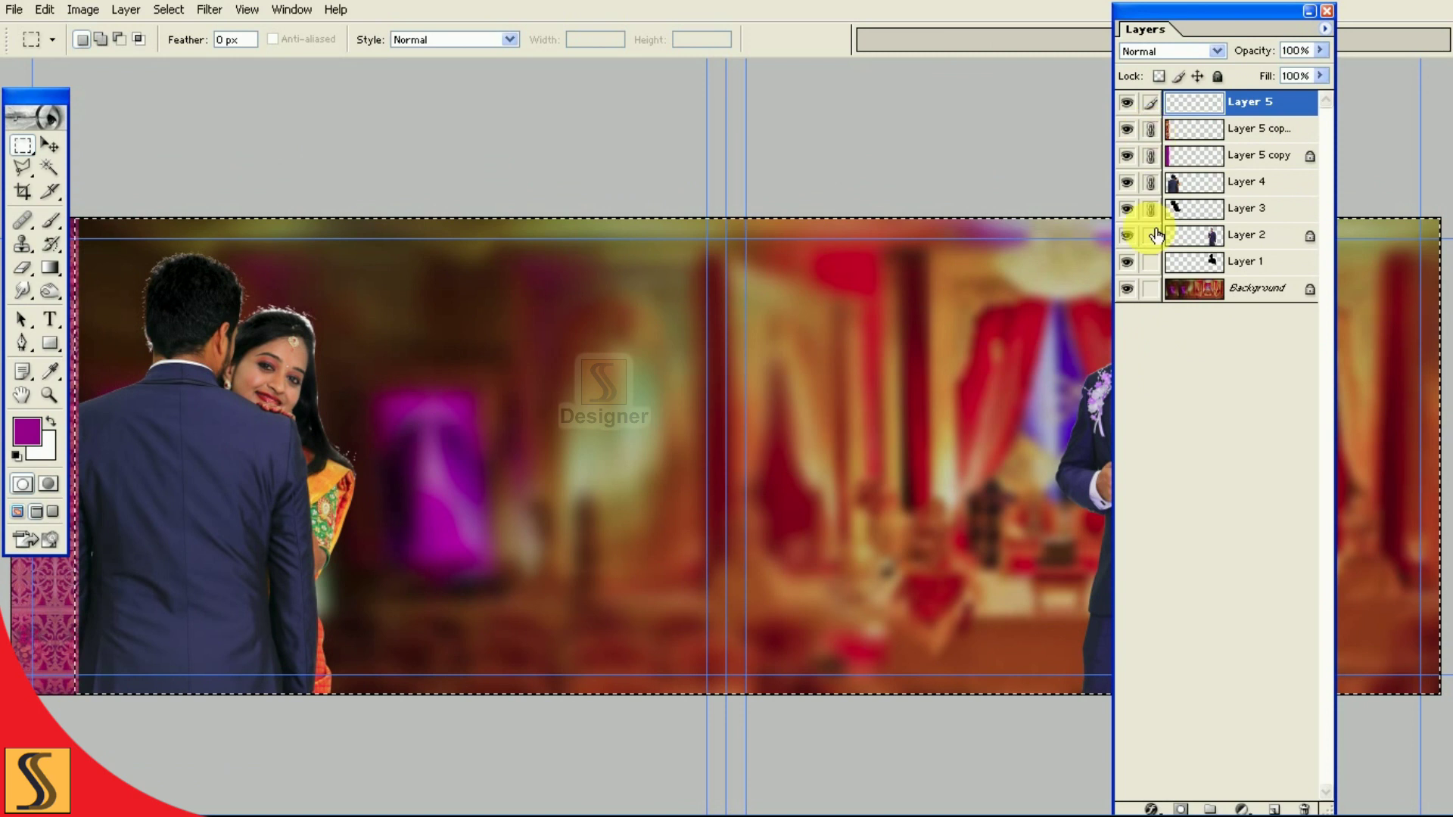
pyautogui.click(1165, 50)
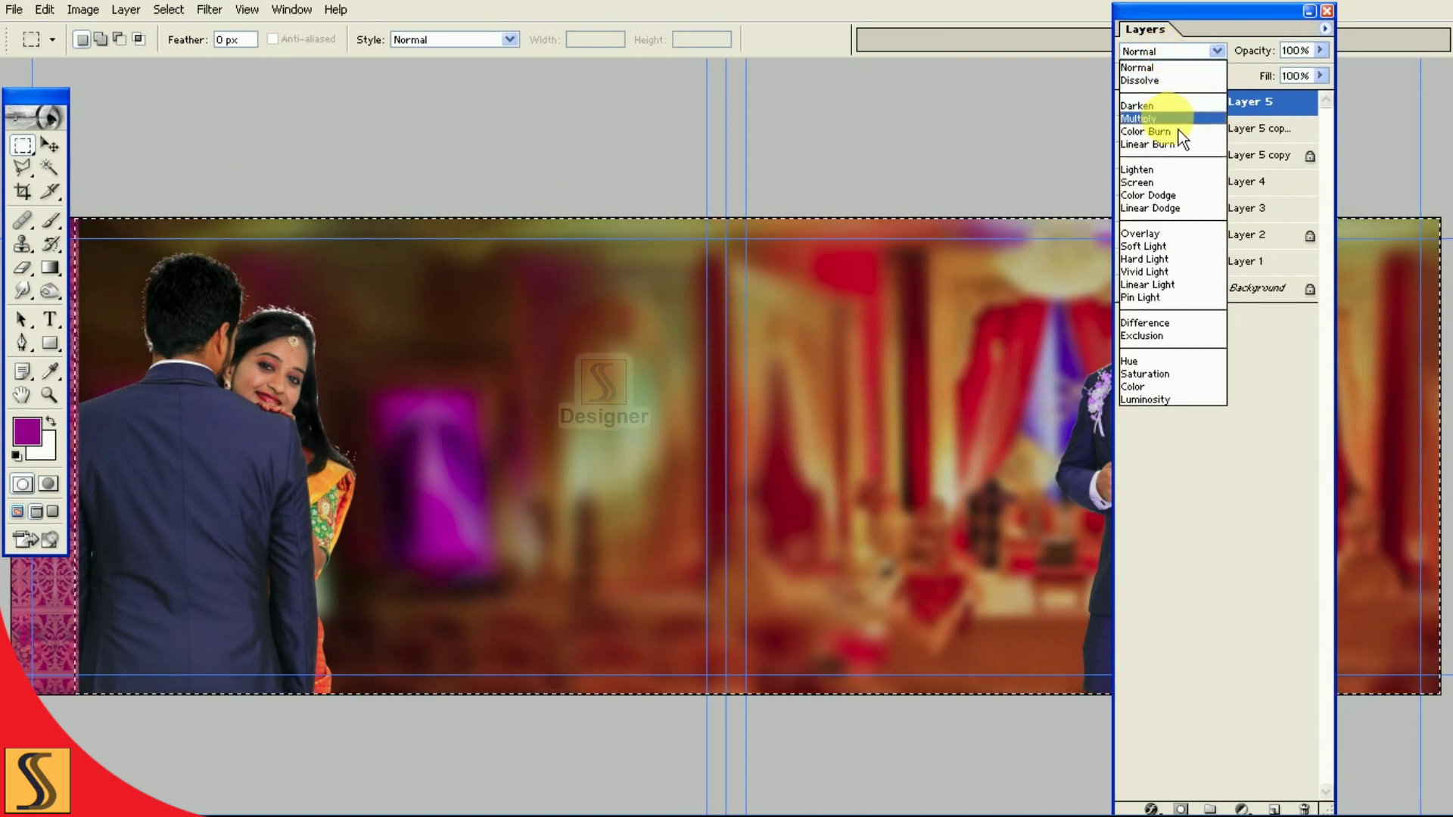
pyautogui.click(1170, 119)
# Fill the layer with dark grey and compare the spread with and without it.
pyautogui.press('i')
pyautogui.click(27, 432)
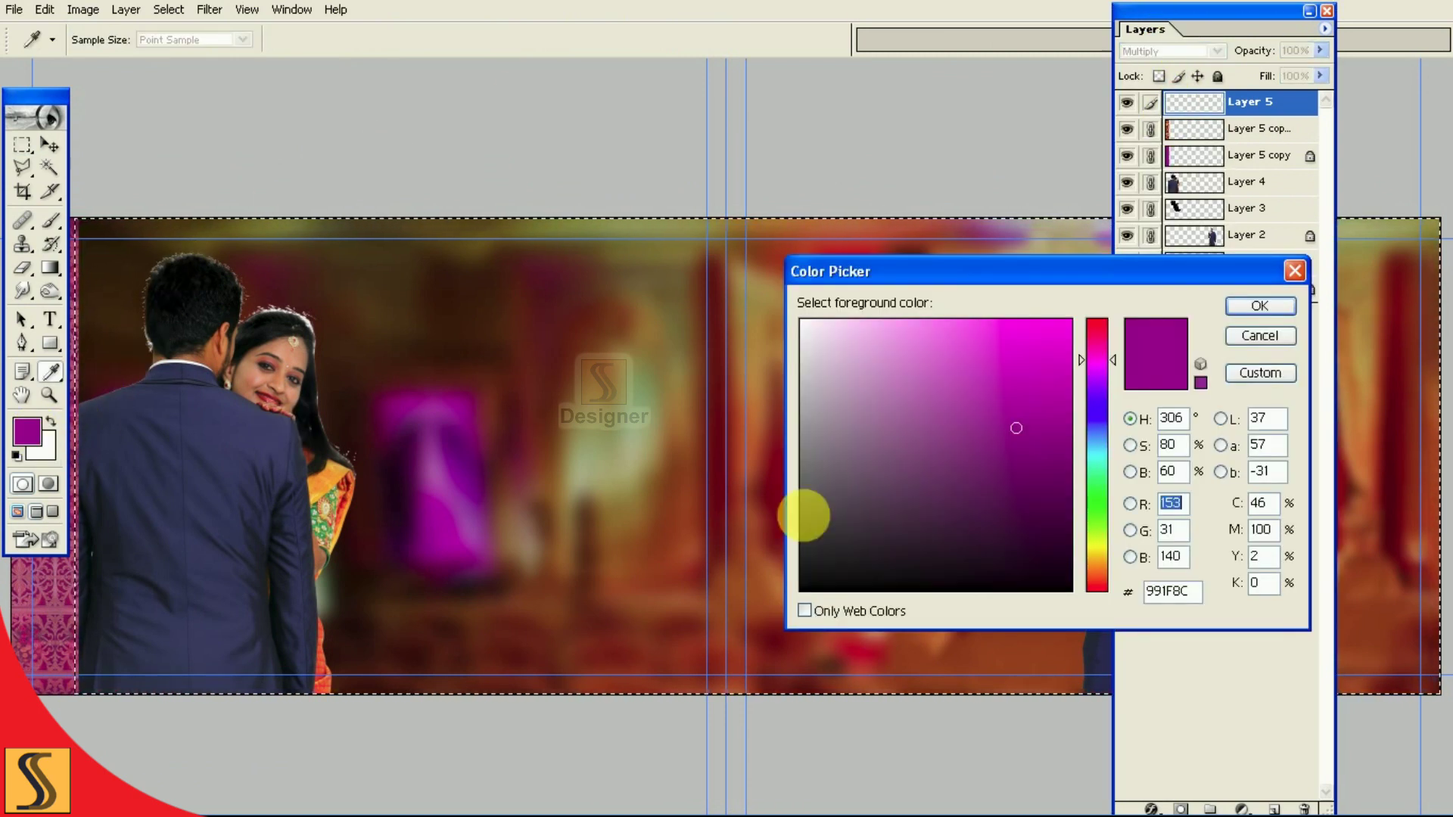
pyautogui.click(827, 545)
pyautogui.press('m')
pyautogui.press('Return')
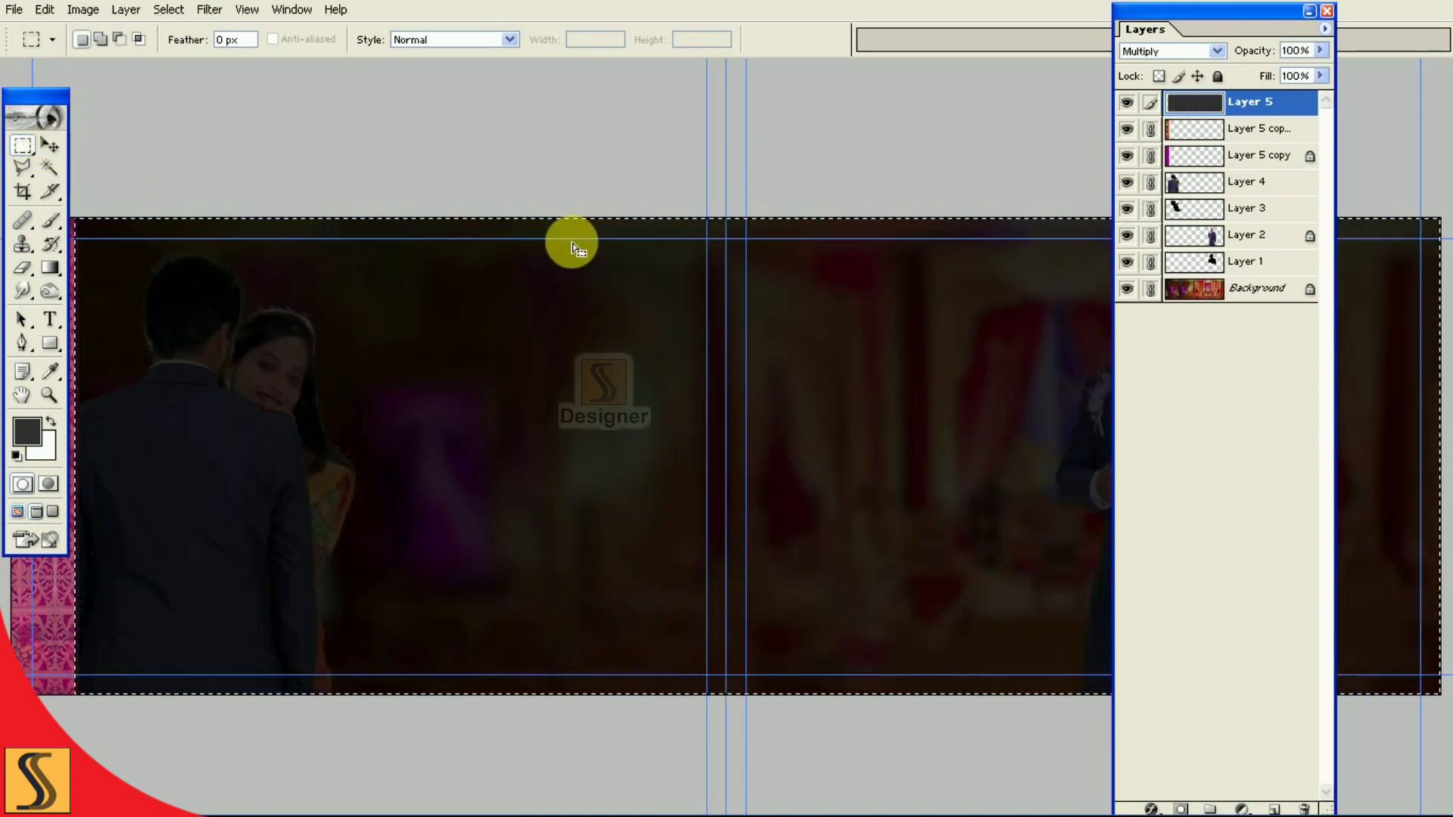
pyautogui.press('super')
pyautogui.press('Escape')
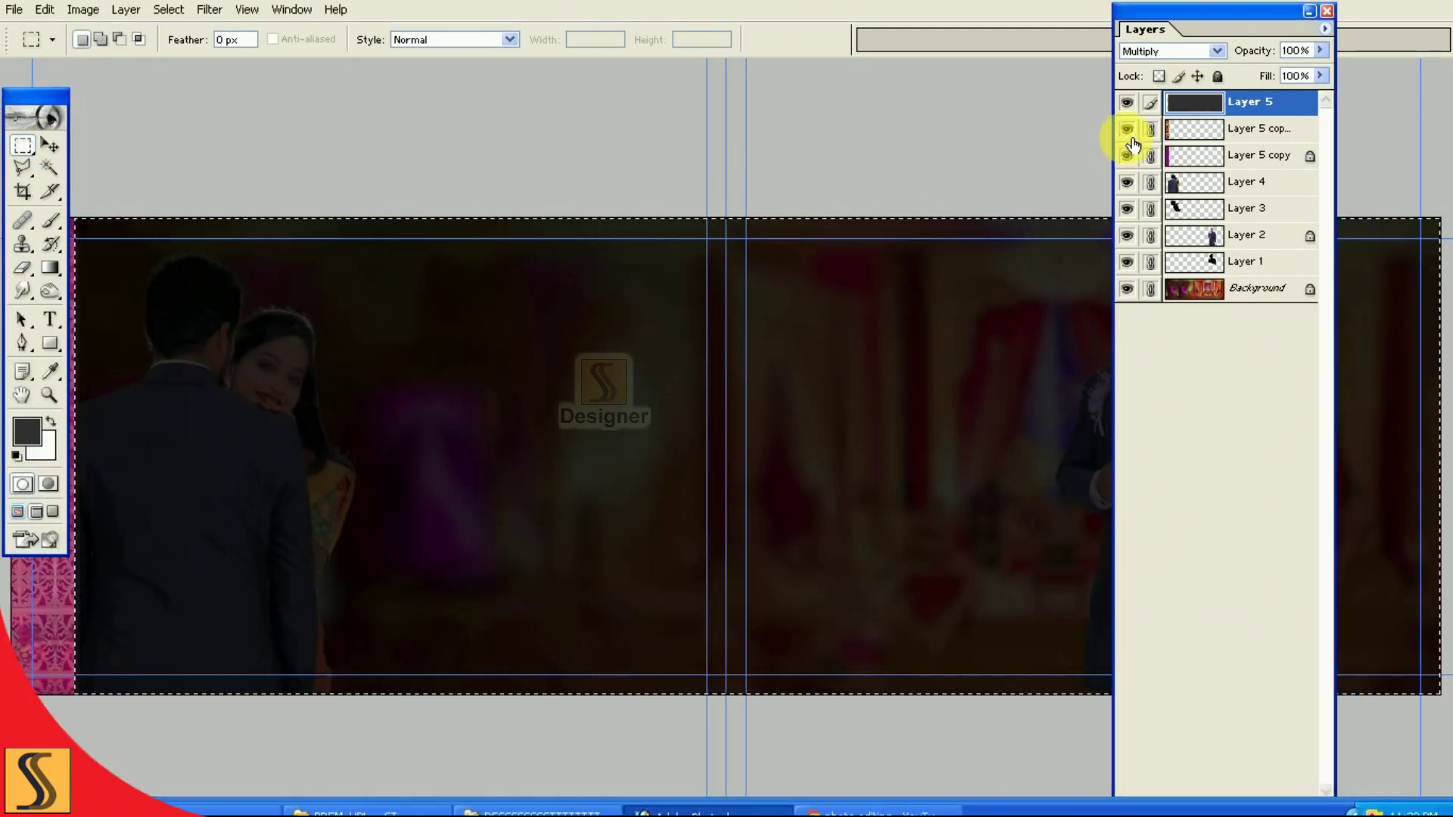
pyautogui.click(1127, 101)
pyautogui.click(998, 231)
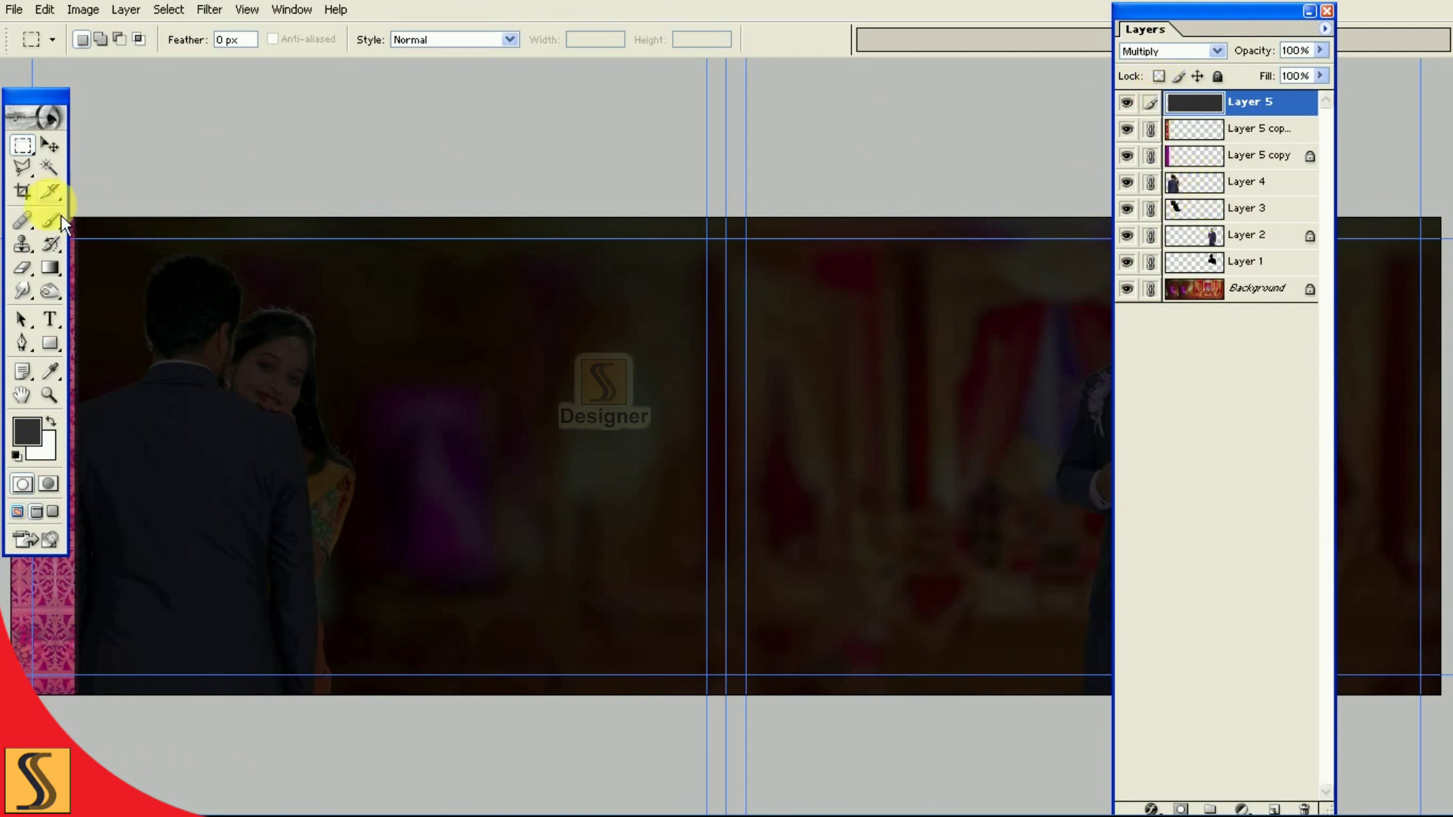
# With a large soft eraser, clear the dark overlay from the standing groom on the right.
pyautogui.click(22, 268)
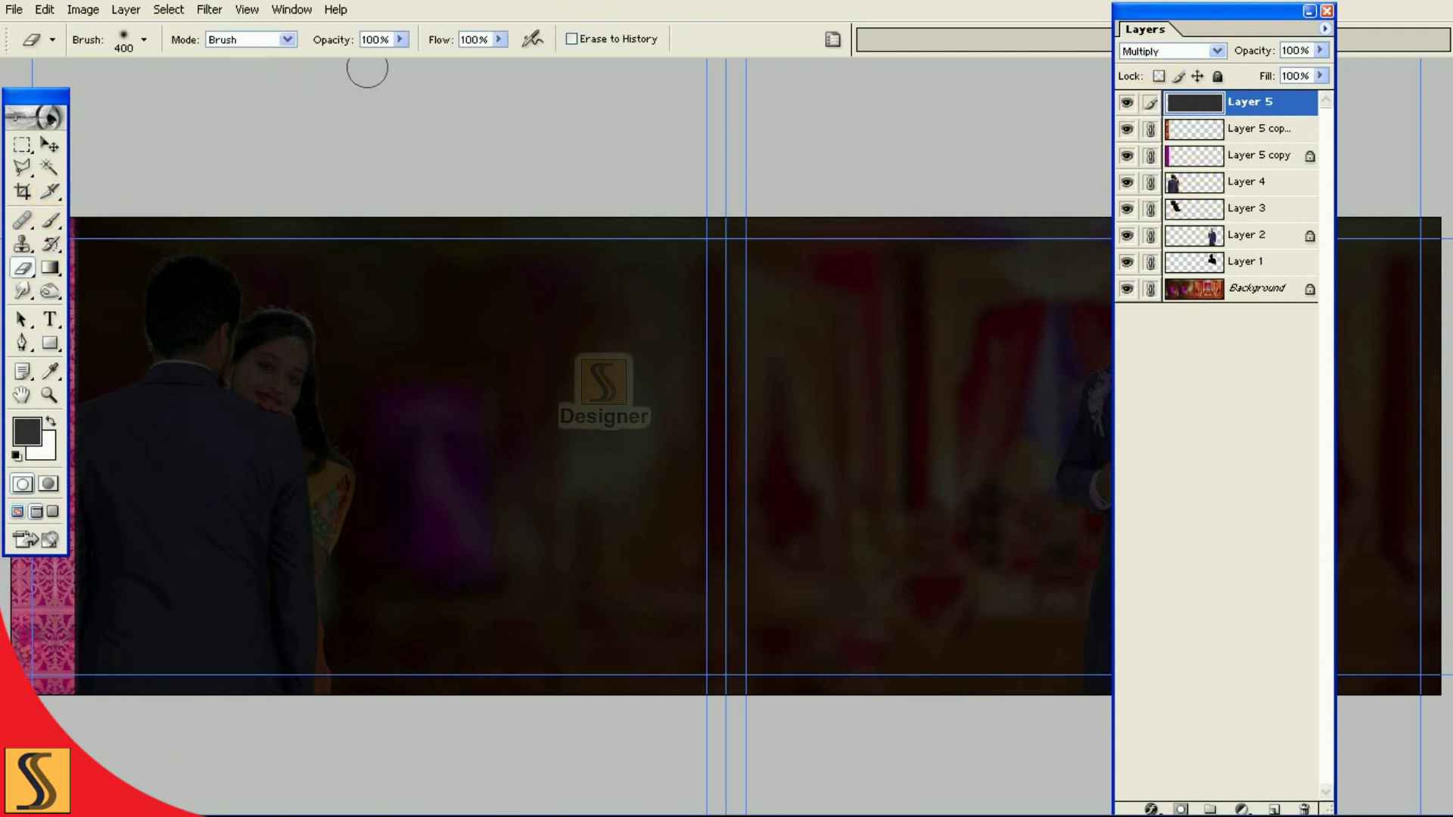
pyautogui.press('F7')
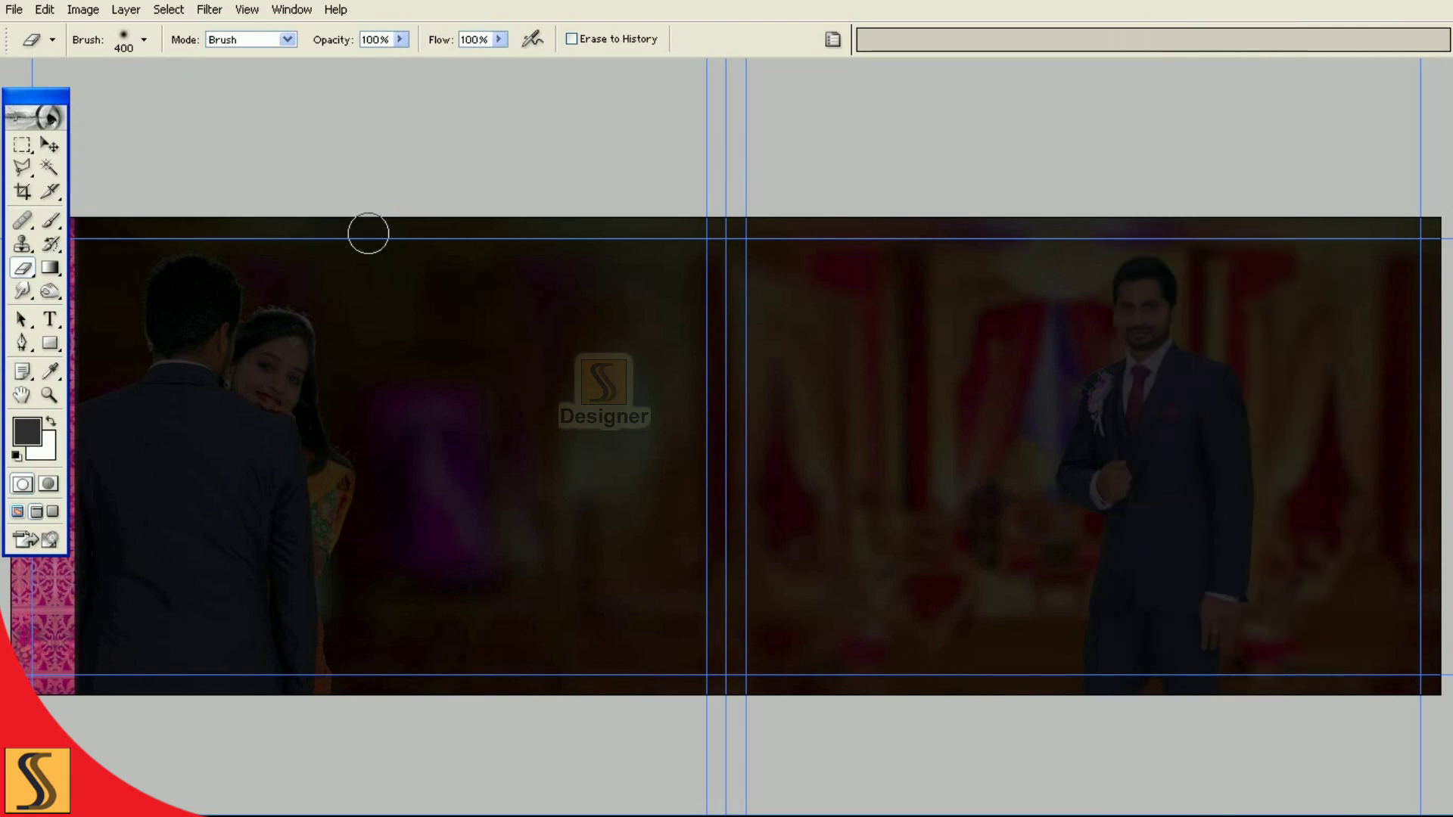
pyautogui.press('Tab')
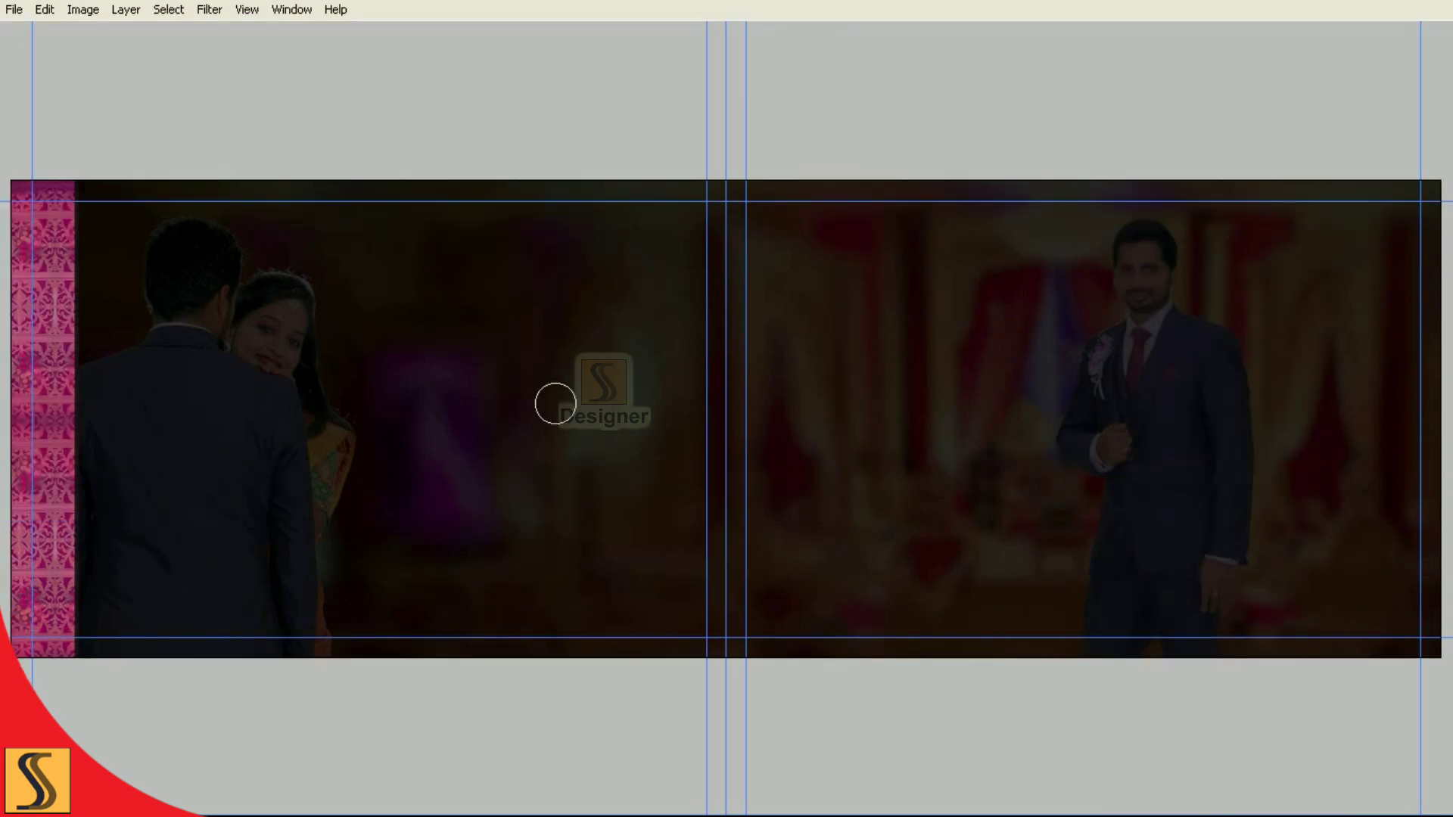
pyautogui.rightClick(469, 377)
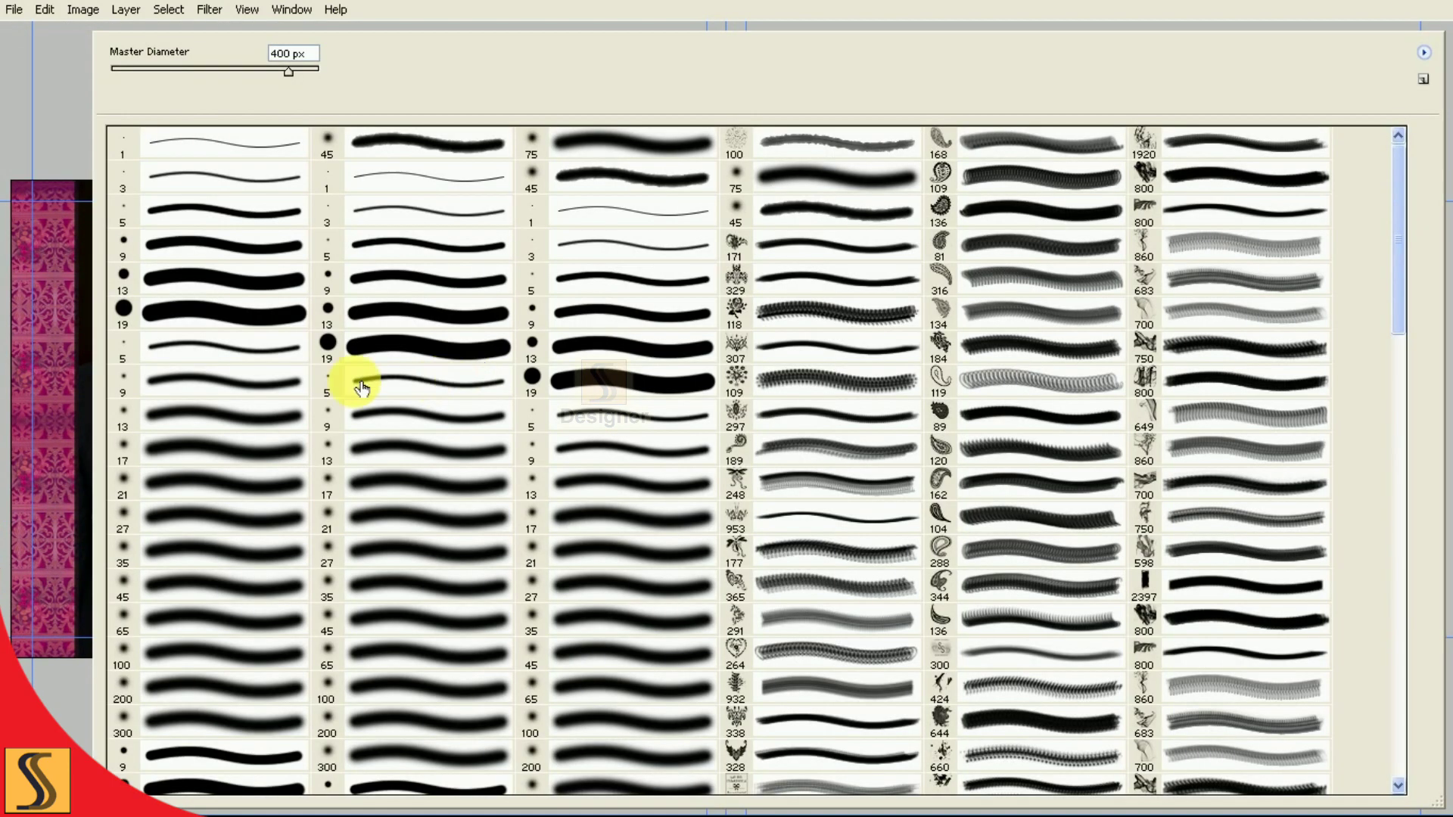
pyautogui.doubleClick(234, 438)
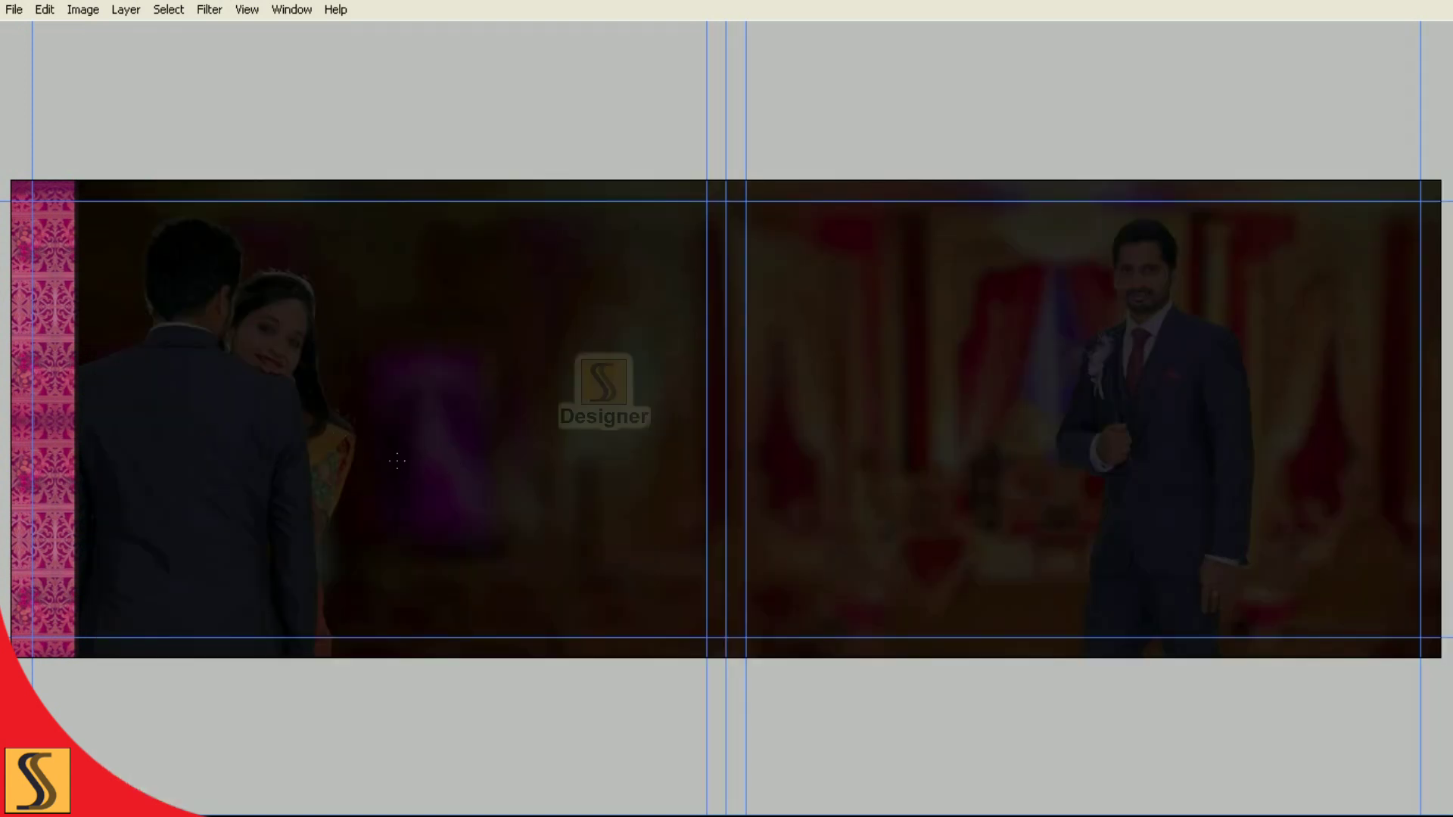
pyautogui.press(']')
pyautogui.press(']')
pyautogui.press(']')
pyautogui.press(']')
pyautogui.press(']')
pyautogui.press(']')
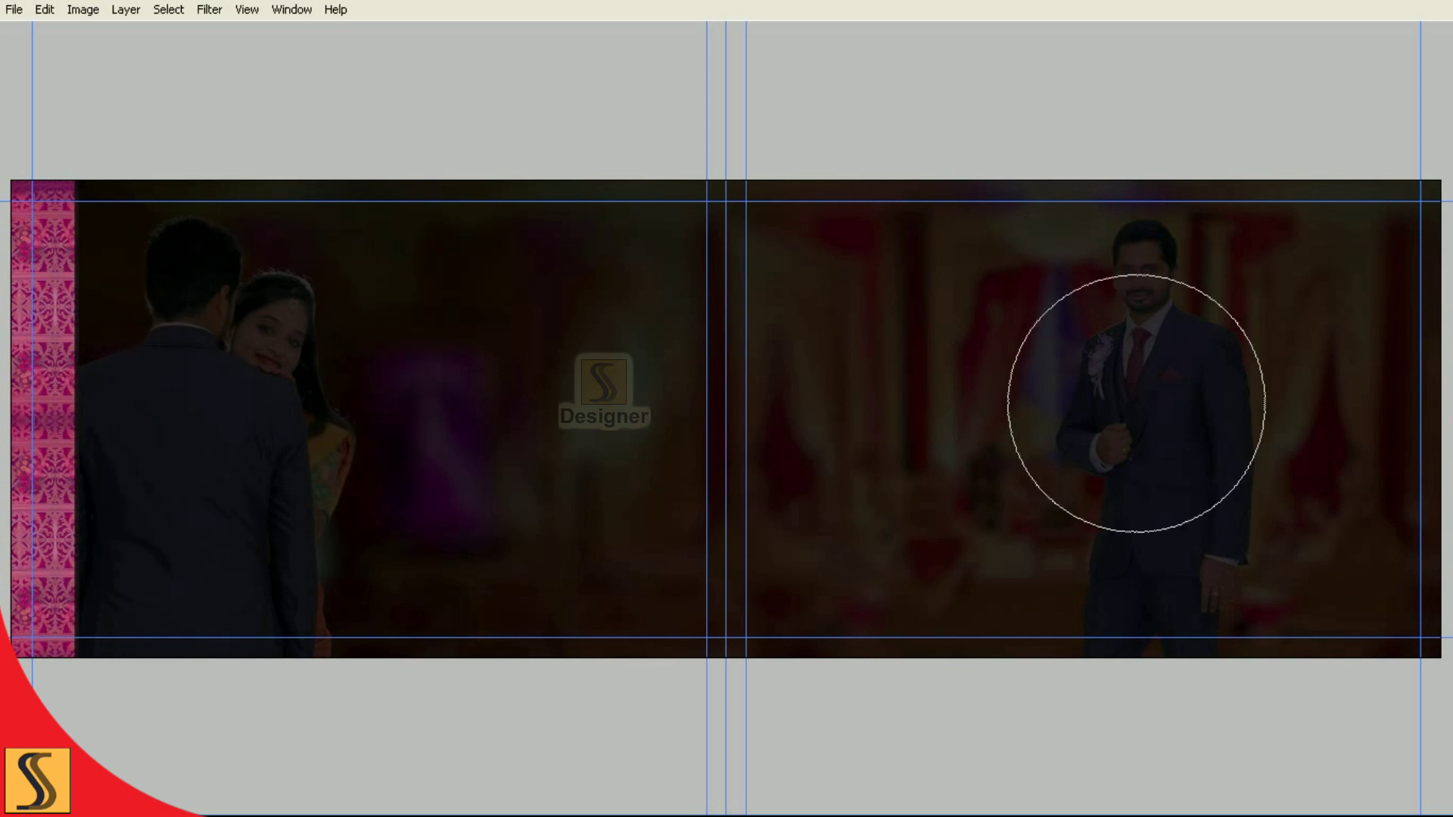
pyautogui.moveTo(1159, 366)
pyautogui.mouseDown()
pyautogui.moveTo(984, 424)
pyautogui.moveTo(931, 406)
pyautogui.moveTo(1206, 406)
pyautogui.moveTo(1152, 394)
pyautogui.moveTo(1136, 421)
pyautogui.moveTo(892, 395)
pyautogui.moveTo(921, 388)
pyautogui.moveTo(729, 415)
pyautogui.mouseUp()
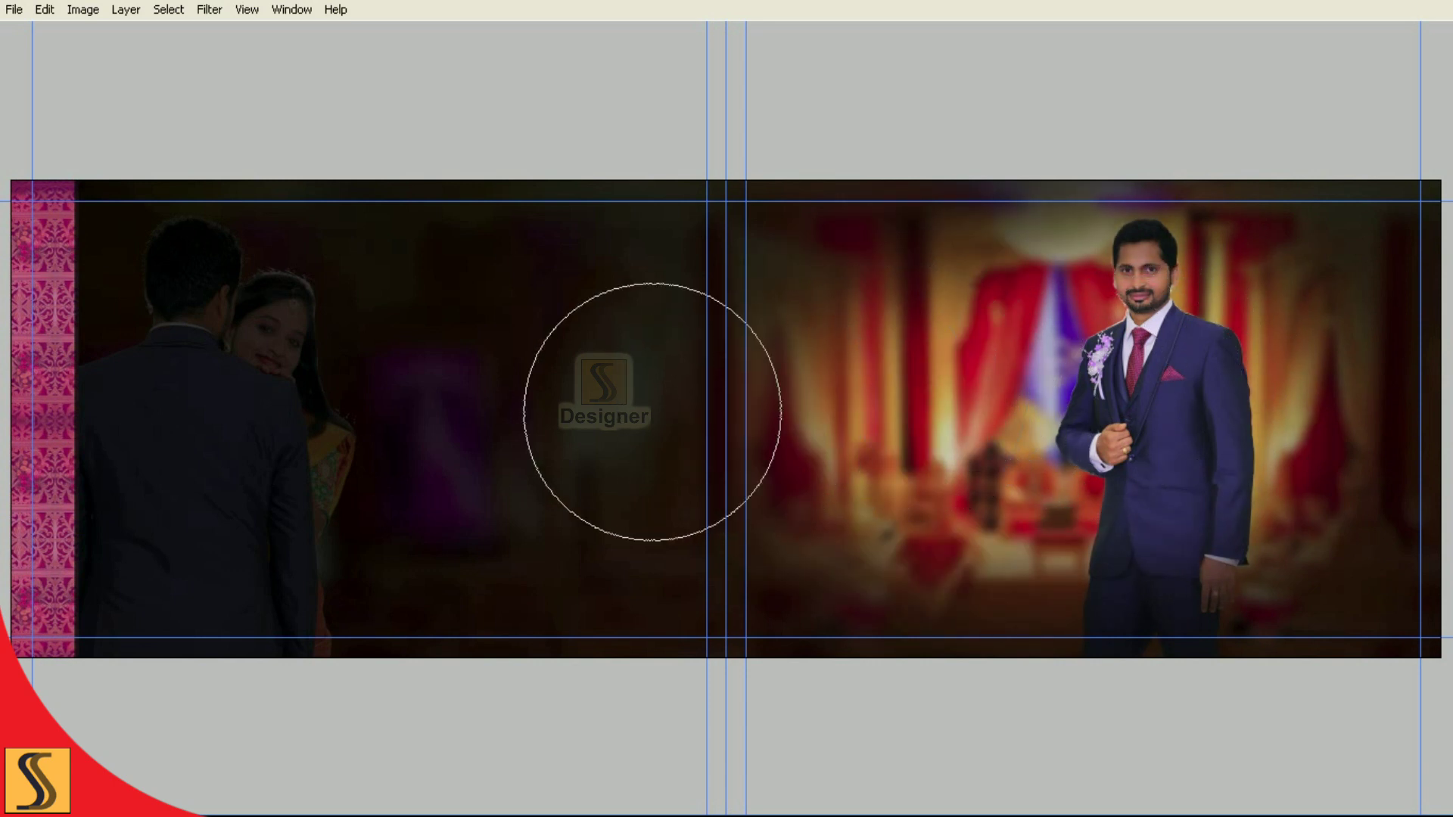
# Erase the overlay from the couple, bride, groom's jacket and the red curtain.
pyautogui.moveTo(259, 357)
pyautogui.mouseDown()
pyautogui.moveTo(276, 415)
pyautogui.moveTo(234, 450)
pyautogui.moveTo(285, 363)
pyautogui.moveTo(240, 367)
pyautogui.moveTo(292, 447)
pyautogui.moveTo(330, 440)
pyautogui.mouseUp()
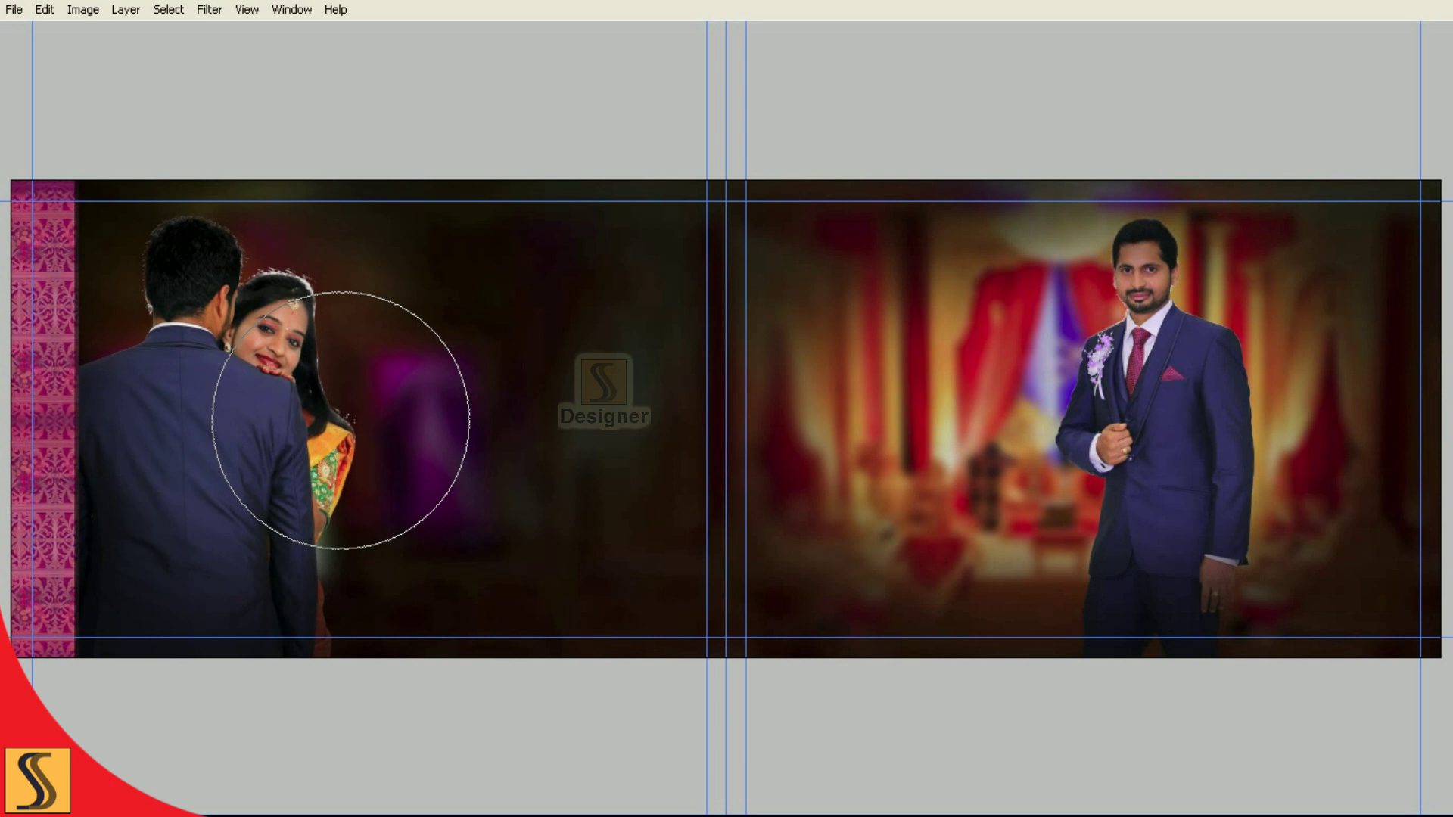
pyautogui.press('[')
pyautogui.moveTo(301, 335)
pyautogui.mouseDown()
pyautogui.moveTo(471, 314)
pyautogui.moveTo(428, 520)
pyautogui.moveTo(422, 345)
pyautogui.moveTo(622, 335)
pyautogui.moveTo(409, 454)
pyautogui.moveTo(483, 461)
pyautogui.moveTo(387, 319)
pyautogui.moveTo(470, 492)
pyautogui.moveTo(510, 444)
pyautogui.moveTo(439, 341)
pyautogui.mouseUp()
pyautogui.moveTo(201, 289)
pyautogui.mouseDown()
pyautogui.moveTo(233, 438)
pyautogui.moveTo(227, 519)
pyautogui.moveTo(155, 356)
pyautogui.moveTo(310, 474)
pyautogui.mouseUp()
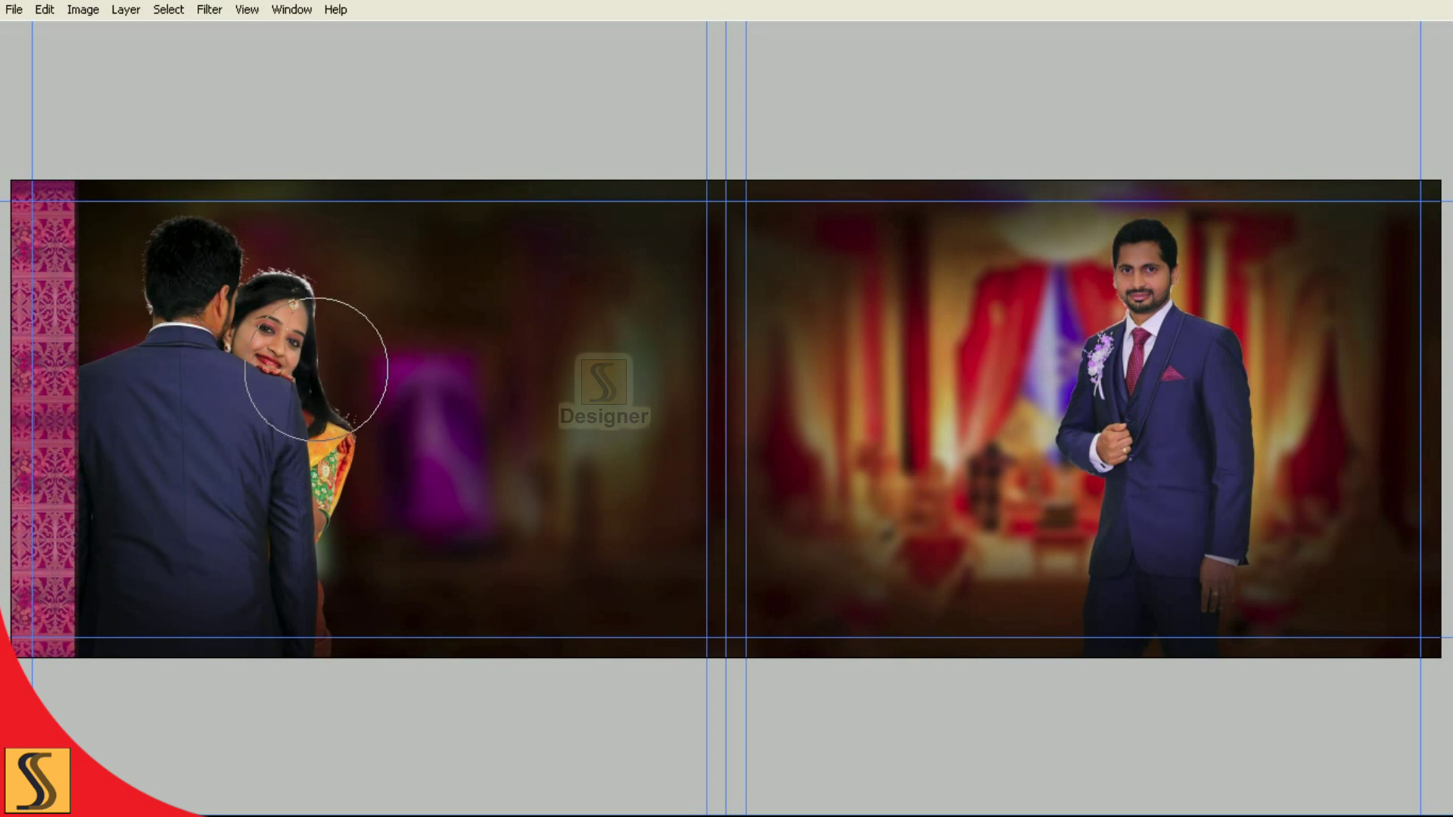
pyautogui.moveTo(285, 344)
pyautogui.mouseDown()
pyautogui.moveTo(260, 366)
pyautogui.moveTo(247, 431)
pyautogui.moveTo(259, 480)
pyautogui.moveTo(288, 470)
pyautogui.mouseUp()
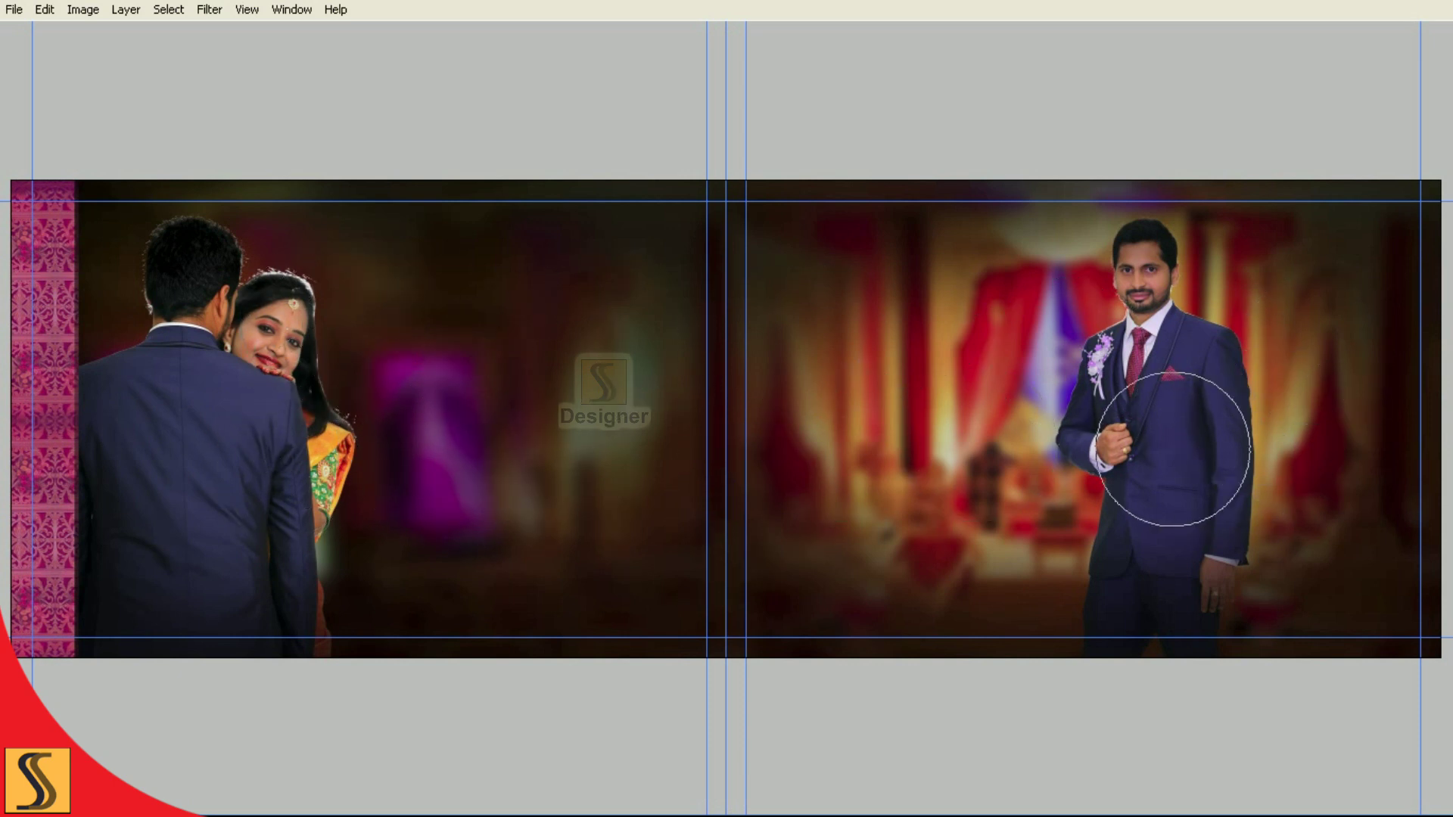
pyautogui.click(1013, 427)
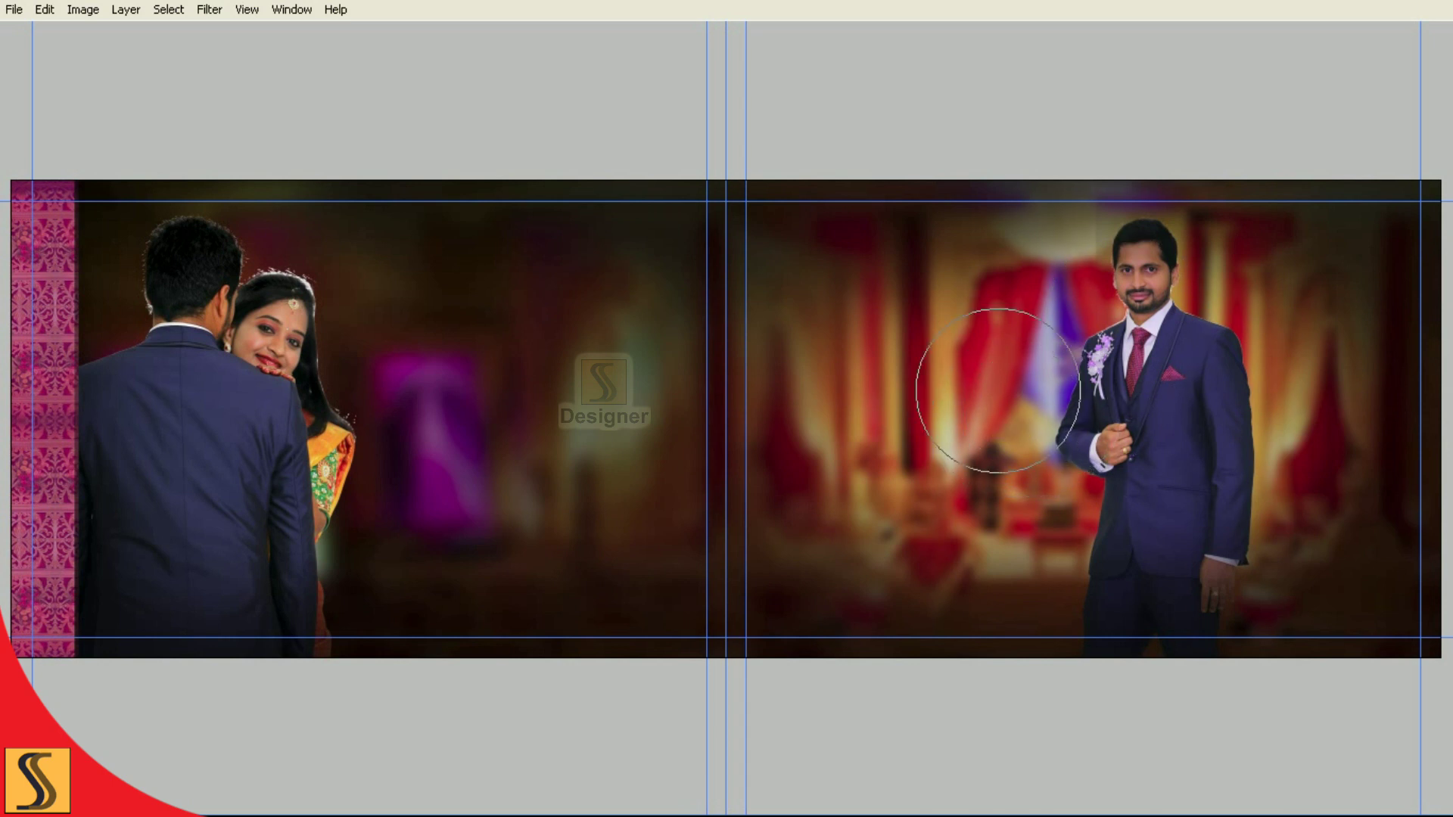
pyautogui.moveTo(1271, 412); pyautogui.dragTo(1265, 441)
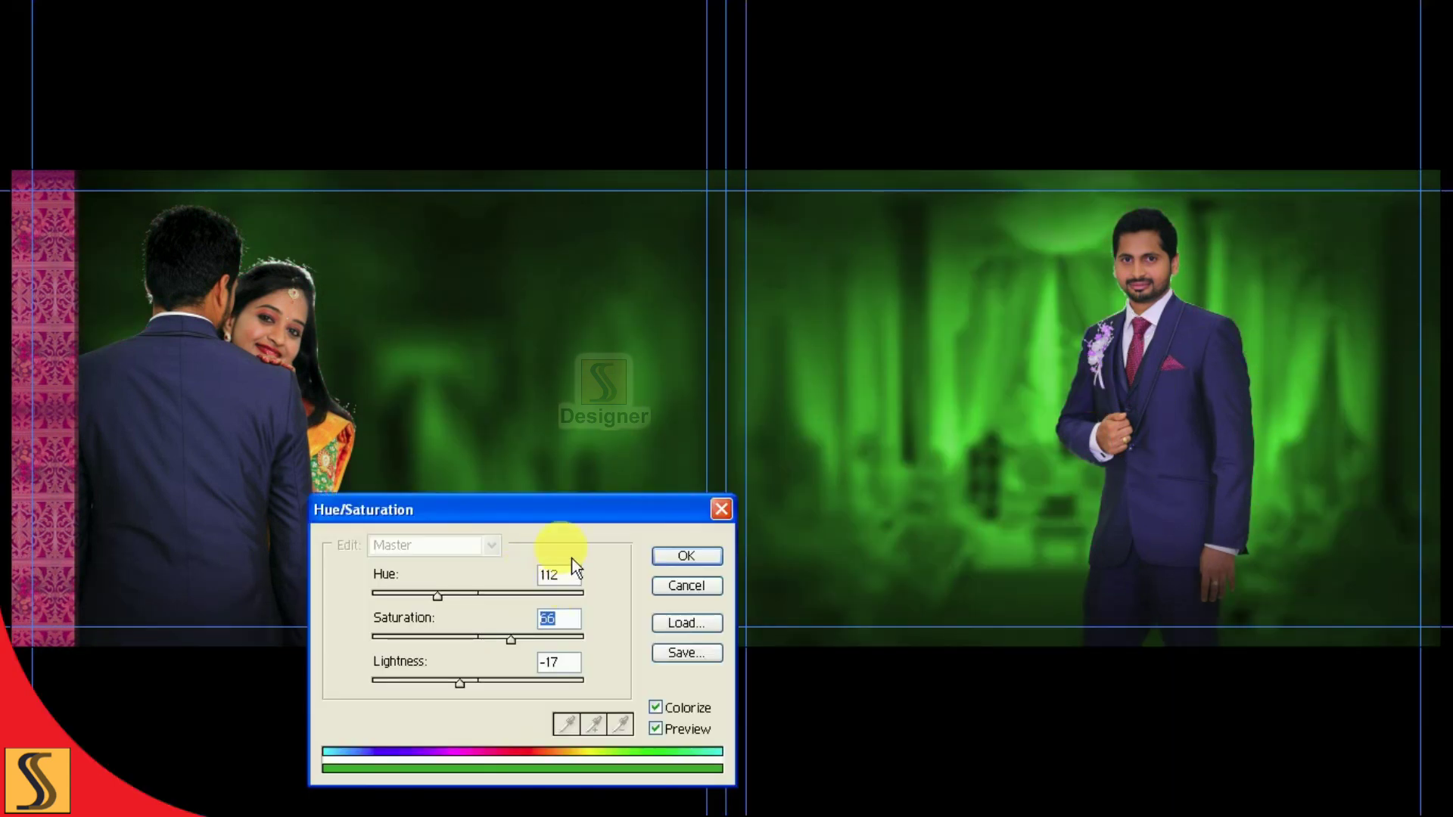
# Fine-tune the colorize tint's saturation and lightness, toggling Preview to compare.
pyautogui.moveTo(594, 514); pyautogui.dragTo(612, 484)
pyautogui.click(681, 683)
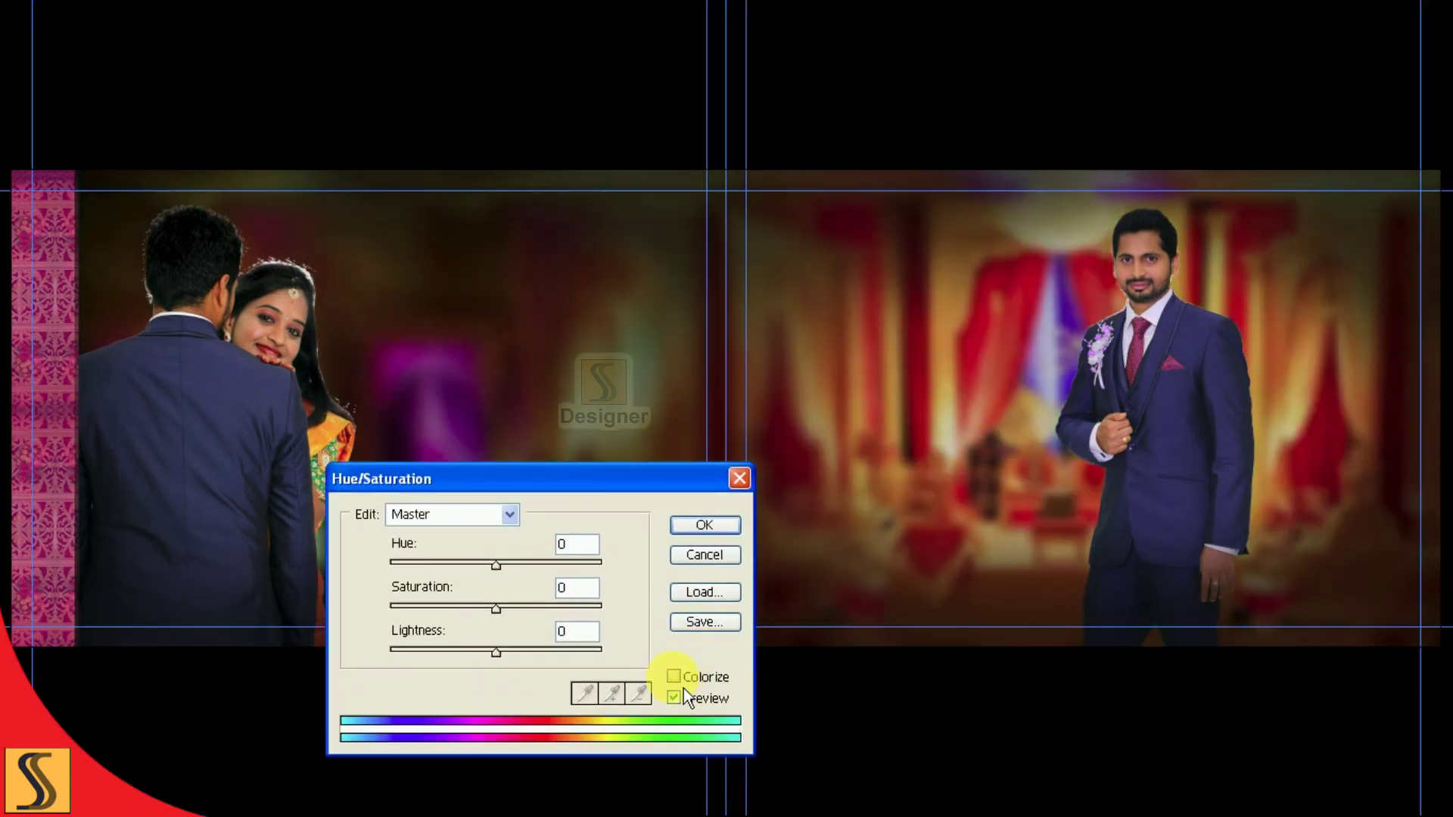
pyautogui.click(672, 677)
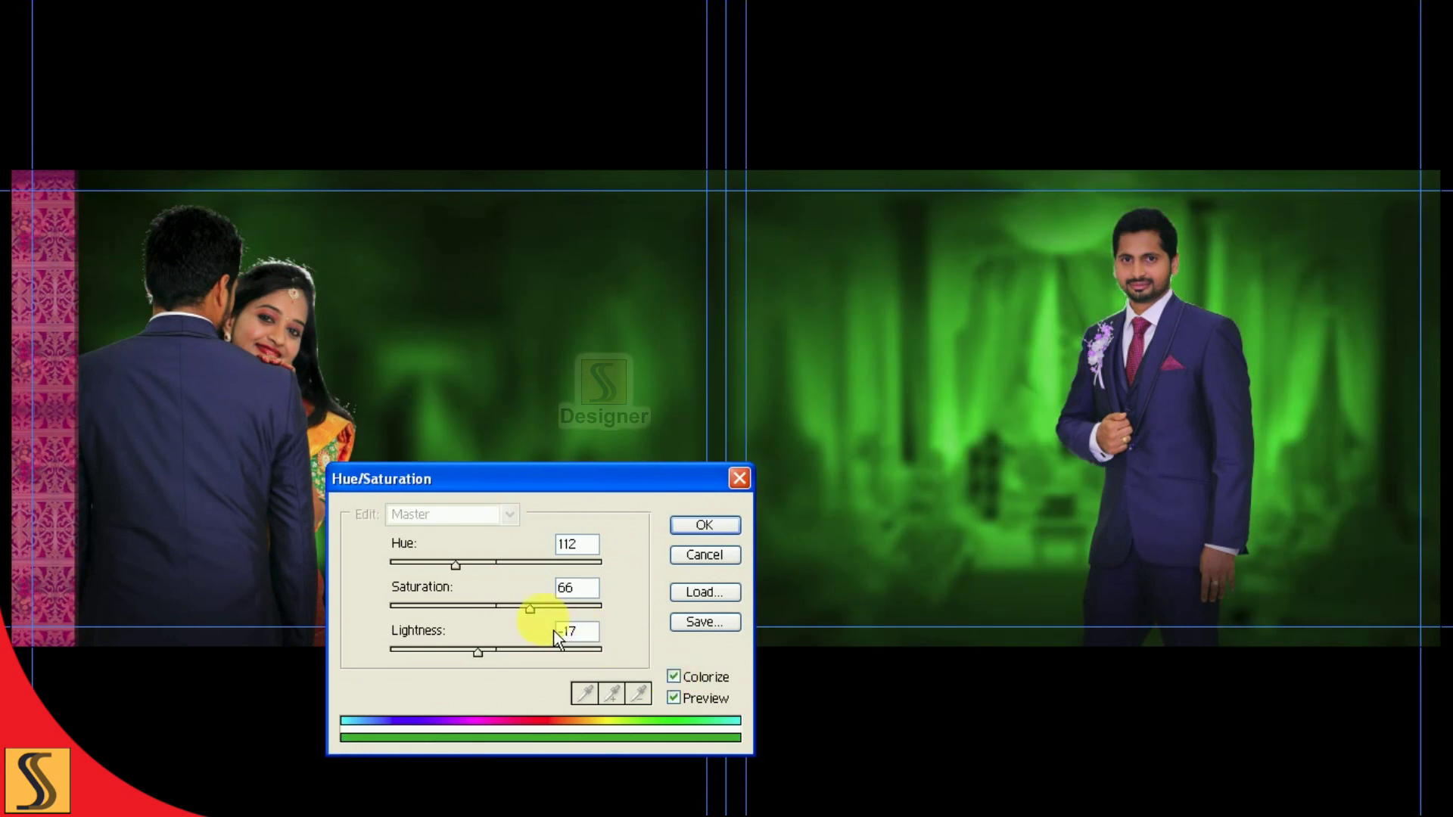
pyautogui.moveTo(521, 620); pyautogui.dragTo(537, 620)
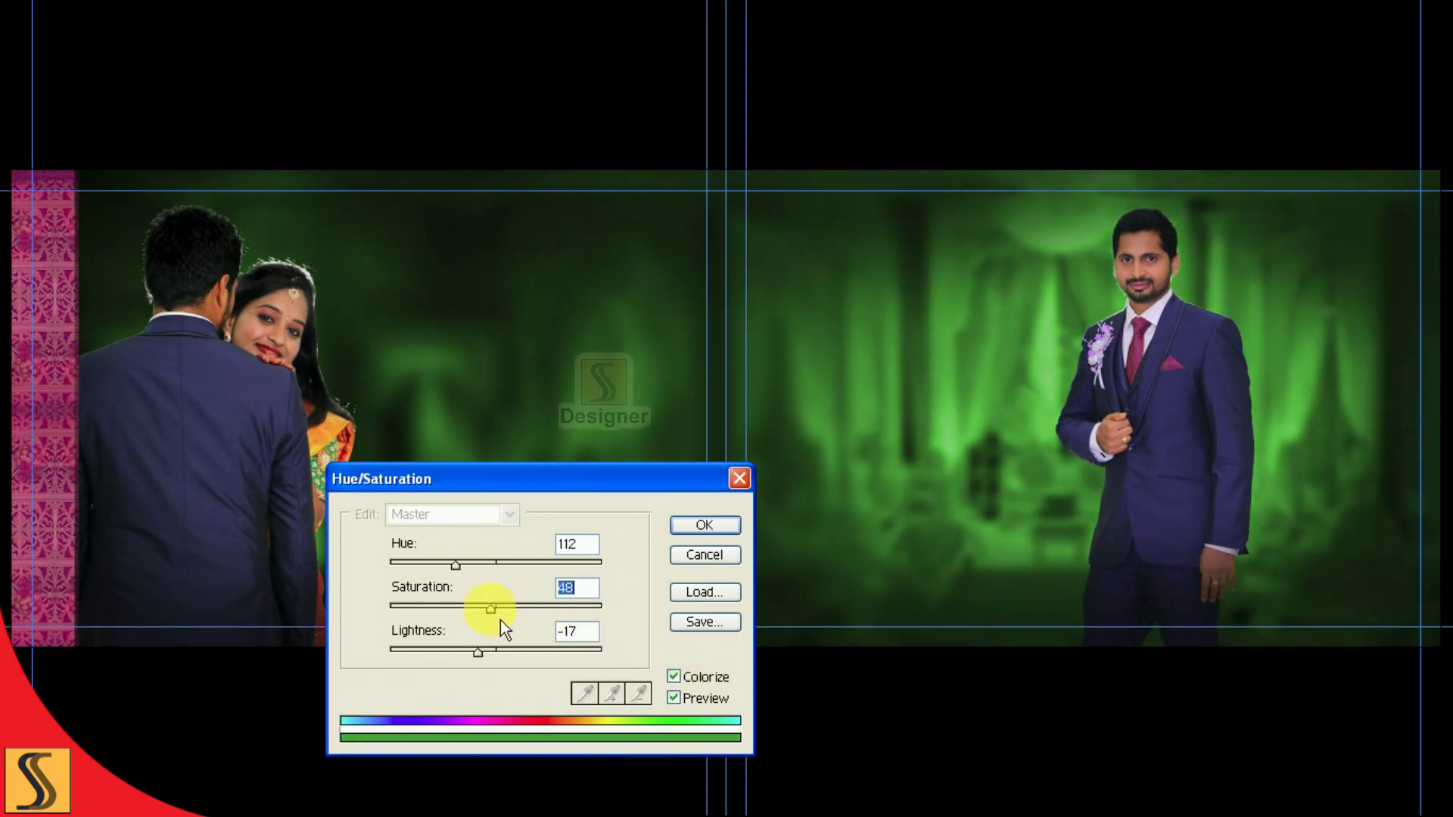
pyautogui.moveTo(497, 664); pyautogui.dragTo(484, 665)
pyautogui.moveTo(525, 609); pyautogui.dragTo(520, 610)
pyautogui.moveTo(455, 565); pyautogui.dragTo(492, 574)
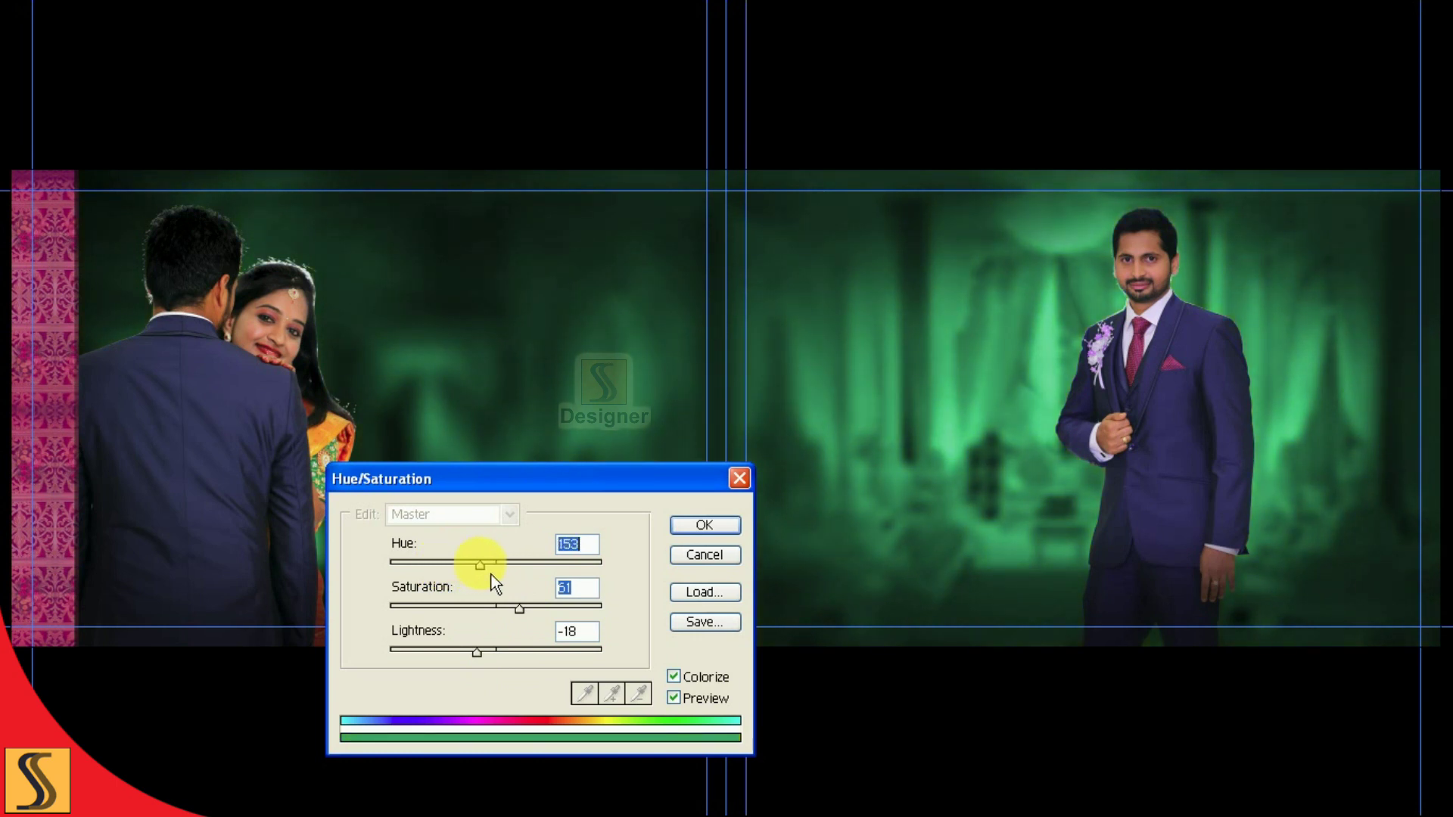
# Set Hue to 166 with lowered saturation and apply the teal tint.
pyautogui.moveTo(530, 620)
pyautogui.mouseDown()
pyautogui.moveTo(482, 620)
pyautogui.moveTo(499, 608)
pyautogui.mouseUp()
pyautogui.moveTo(516, 619); pyautogui.dragTo(516, 616)
pyautogui.write('166')
pyautogui.click(673, 698)
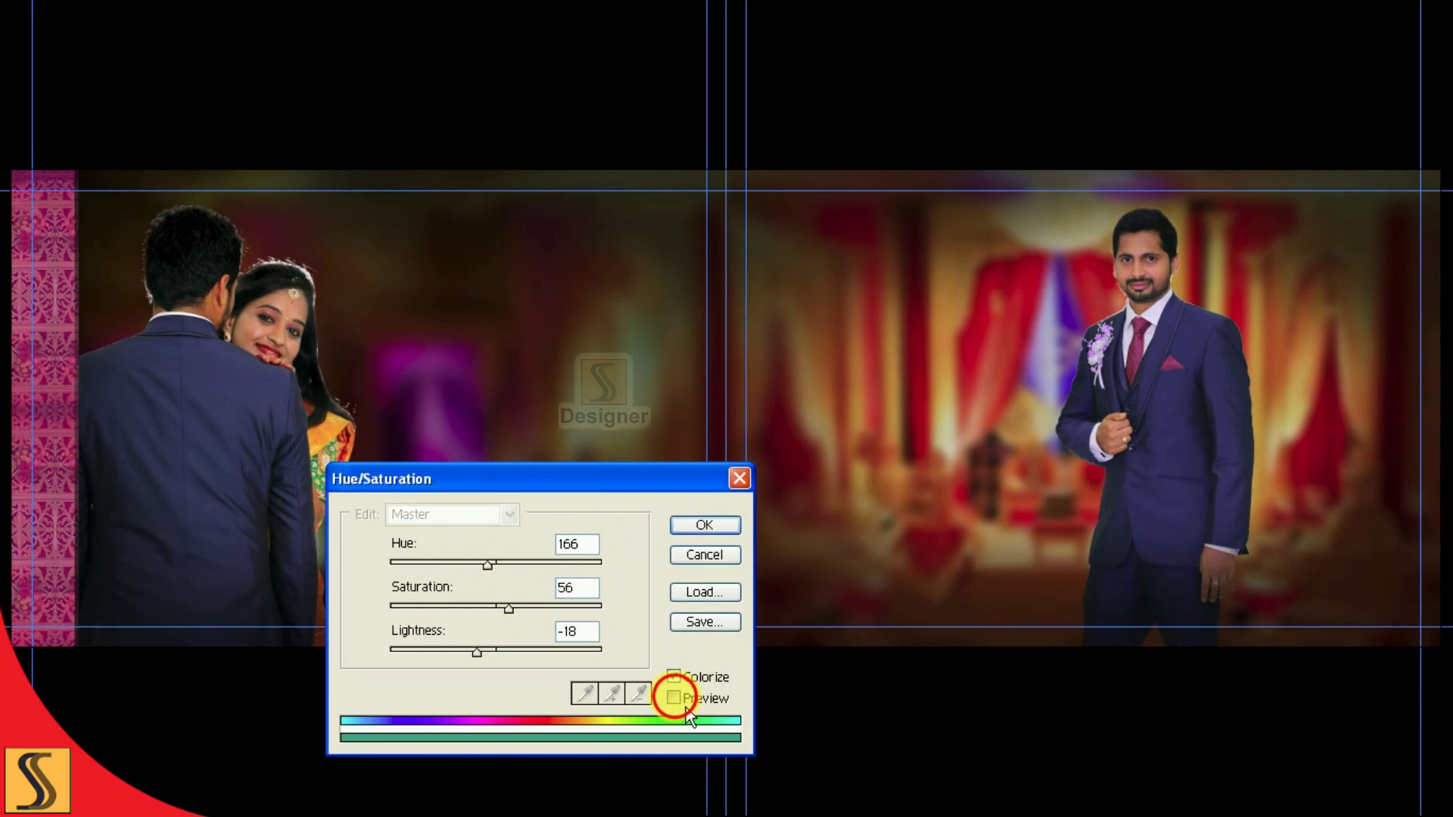
pyautogui.click(673, 697)
pyautogui.click(706, 530)
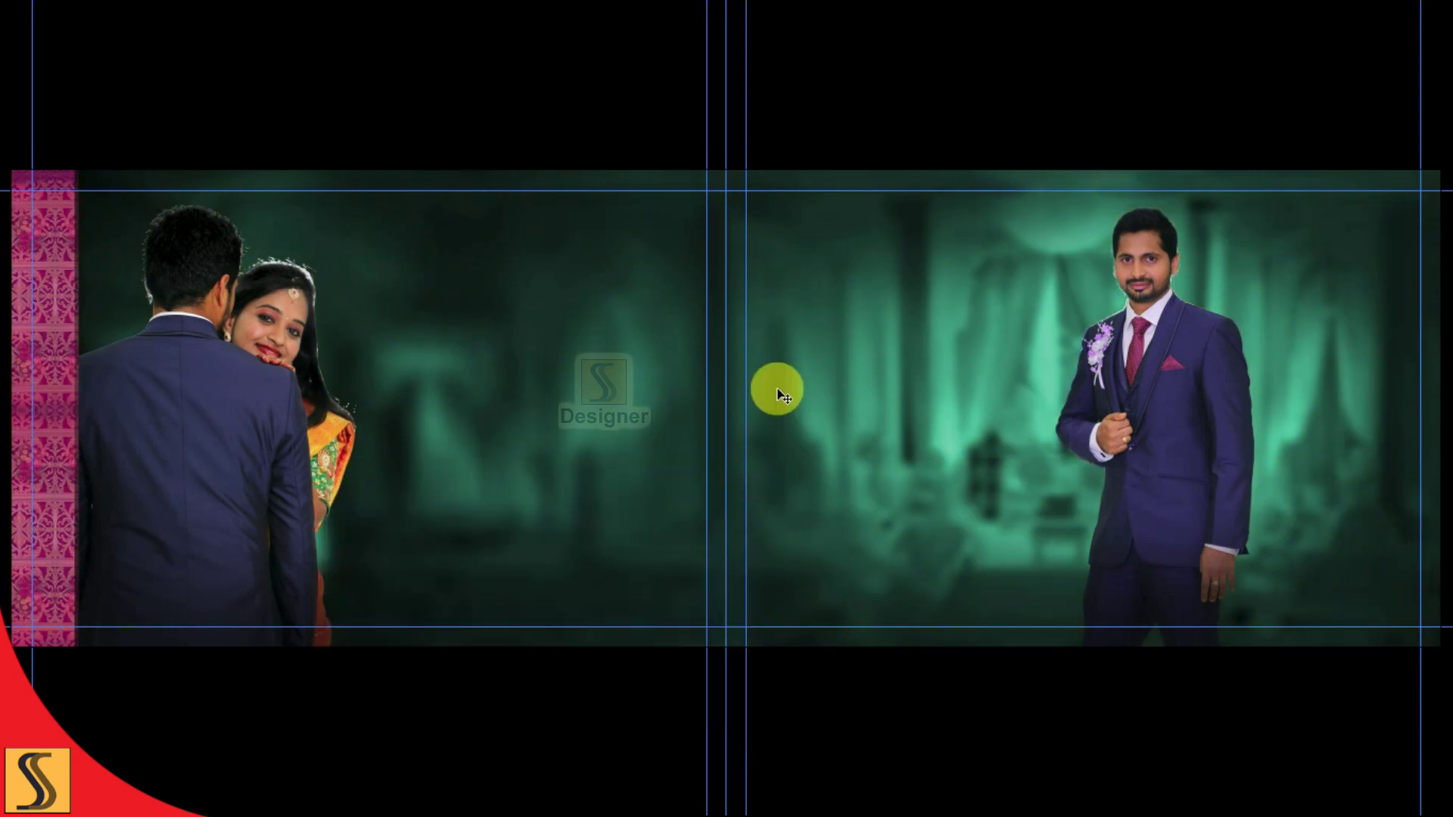
# Marquee a rectangle at the spread's centre and add a new Layer 6 above Layer 5.
pyautogui.press('f')
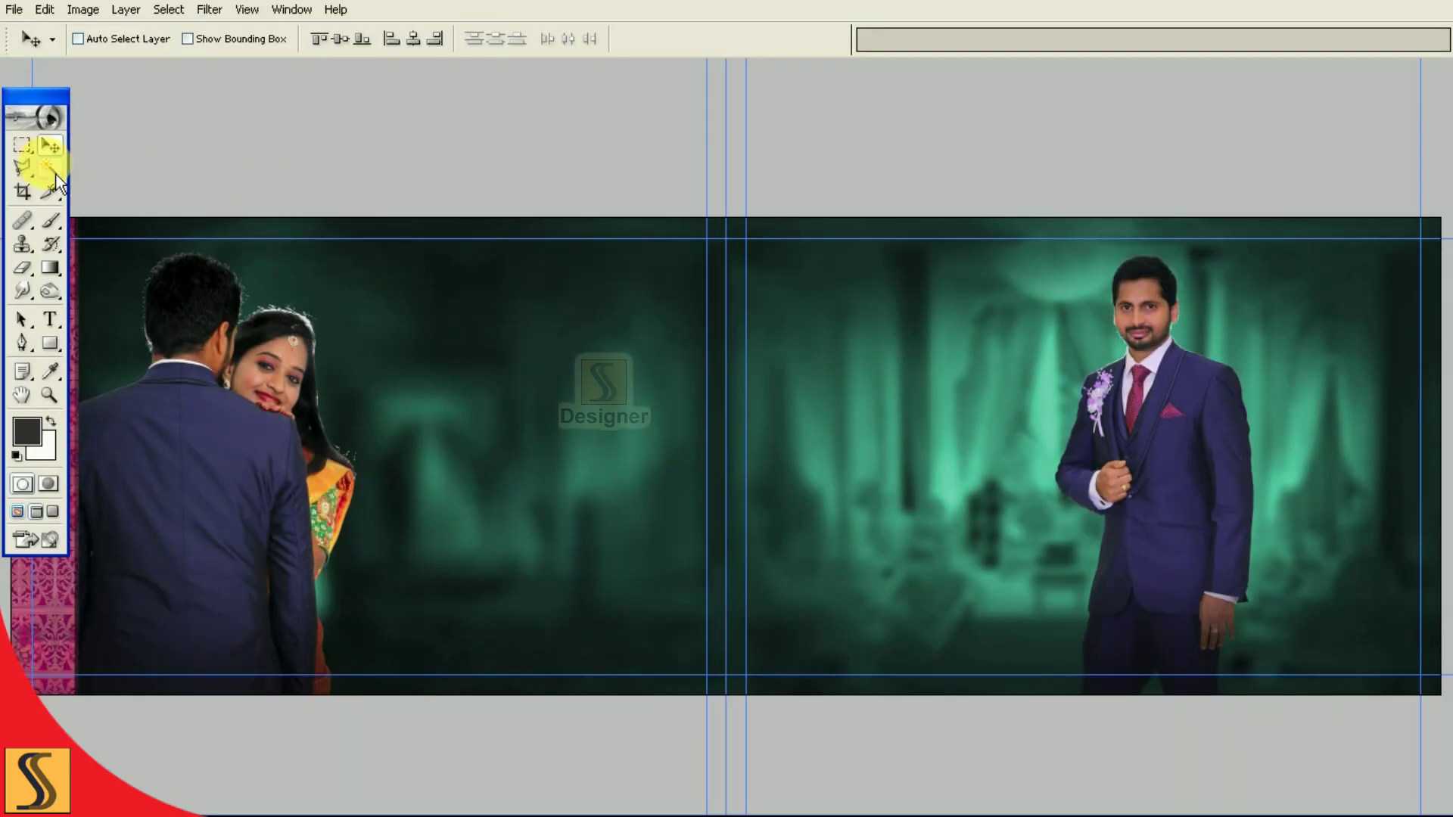
pyautogui.click(23, 145)
pyautogui.moveTo(383, 374); pyautogui.dragTo(726, 567)
pyautogui.press('F7')
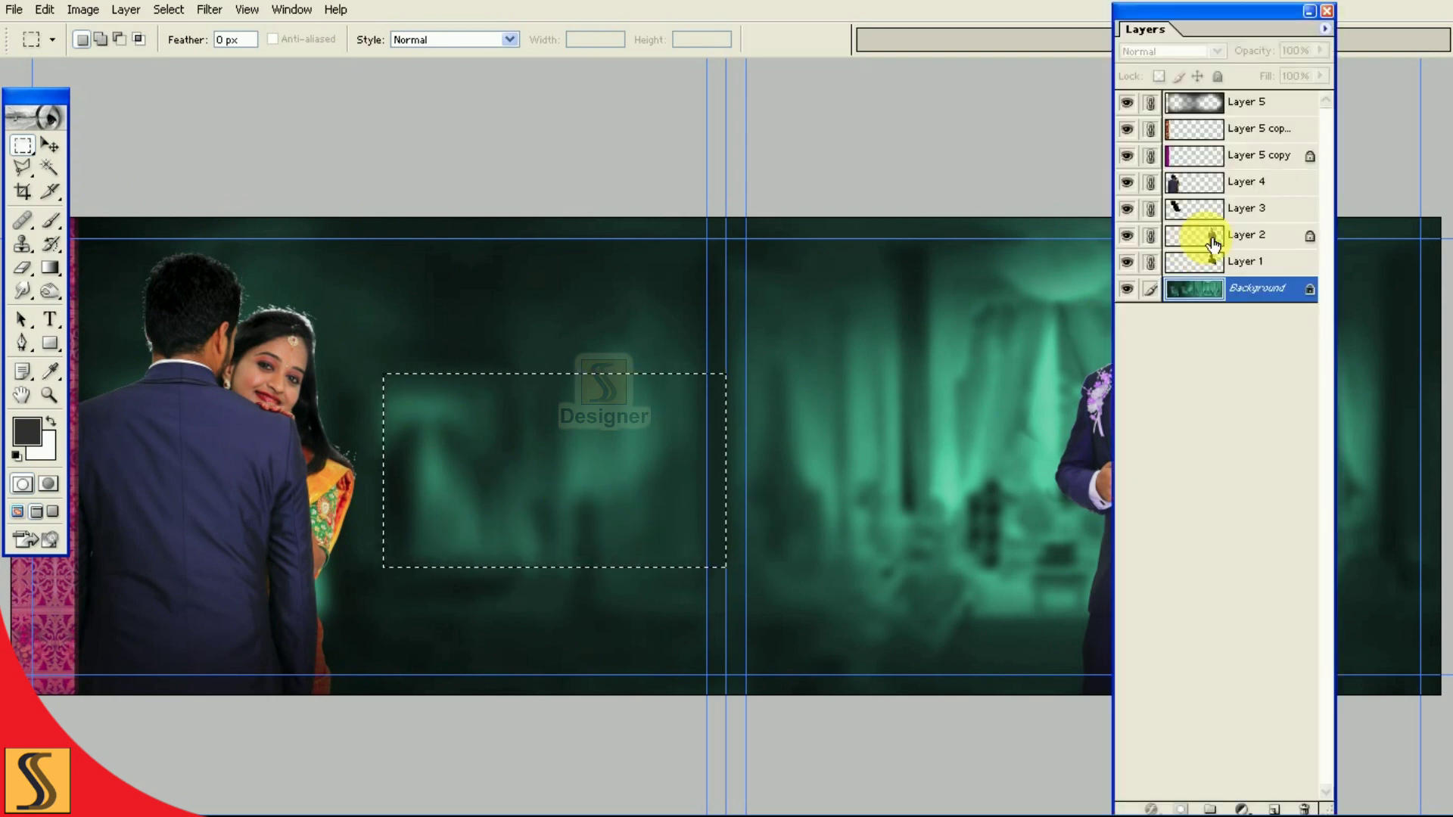
pyautogui.click(1203, 101)
pyautogui.hotkey('ctrl', 'shift', 'n')
pyautogui.press('Return')
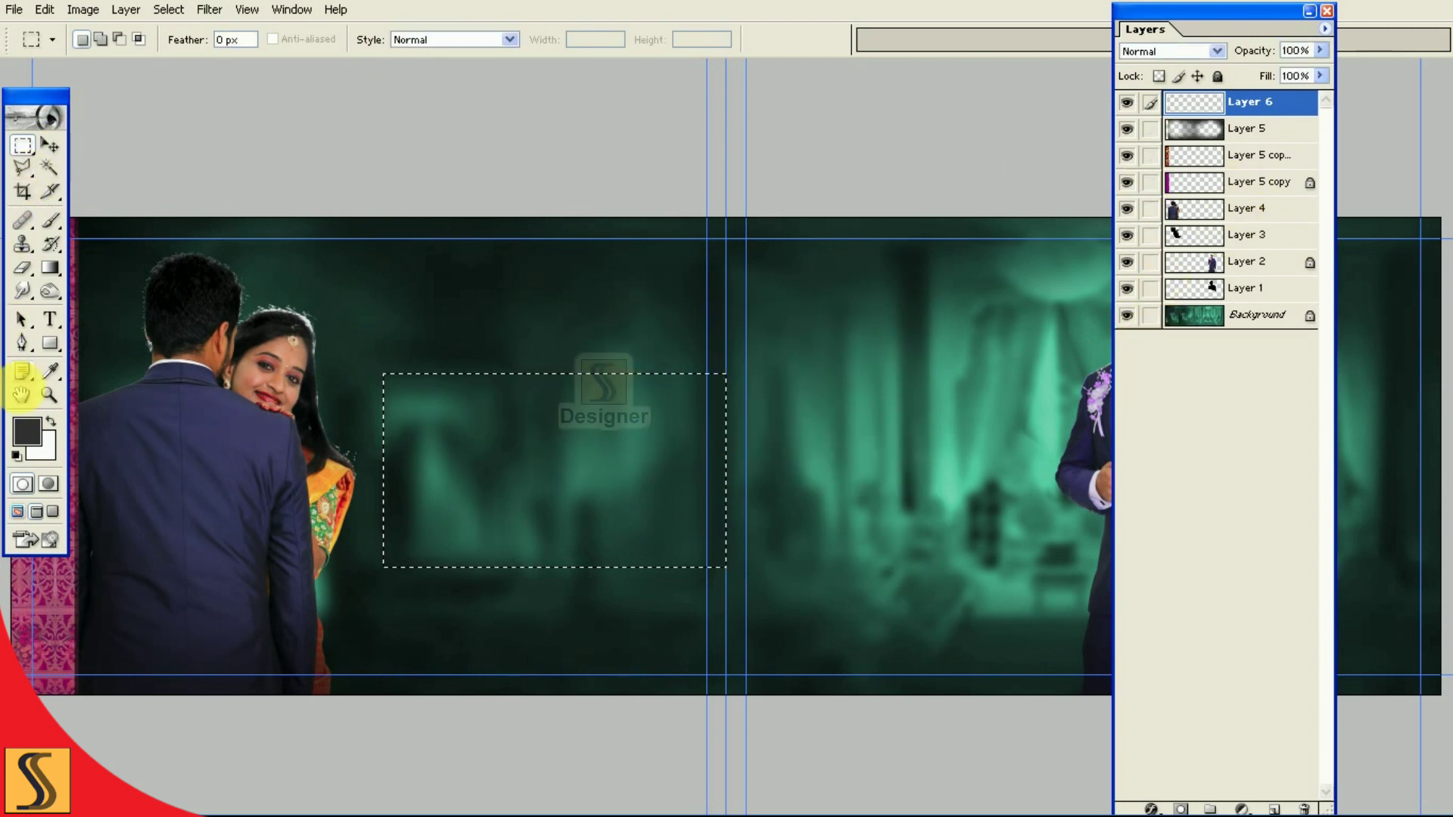
# Fill the selected rectangle with a bright pink foreground colour.
pyautogui.click(27, 429)
pyautogui.click(820, 338)
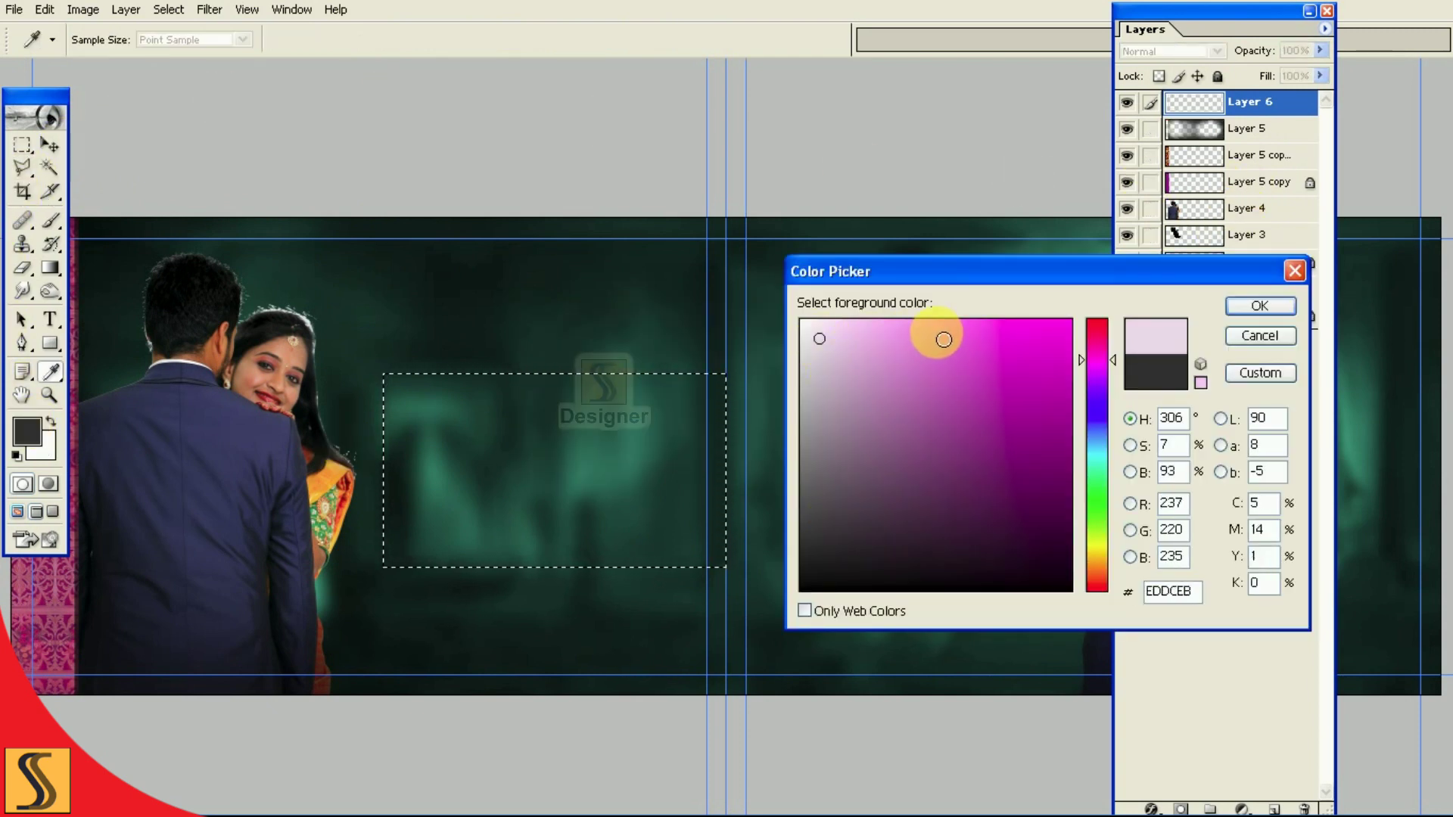
pyautogui.click(913, 335)
pyautogui.press('Return')
pyautogui.press('m')
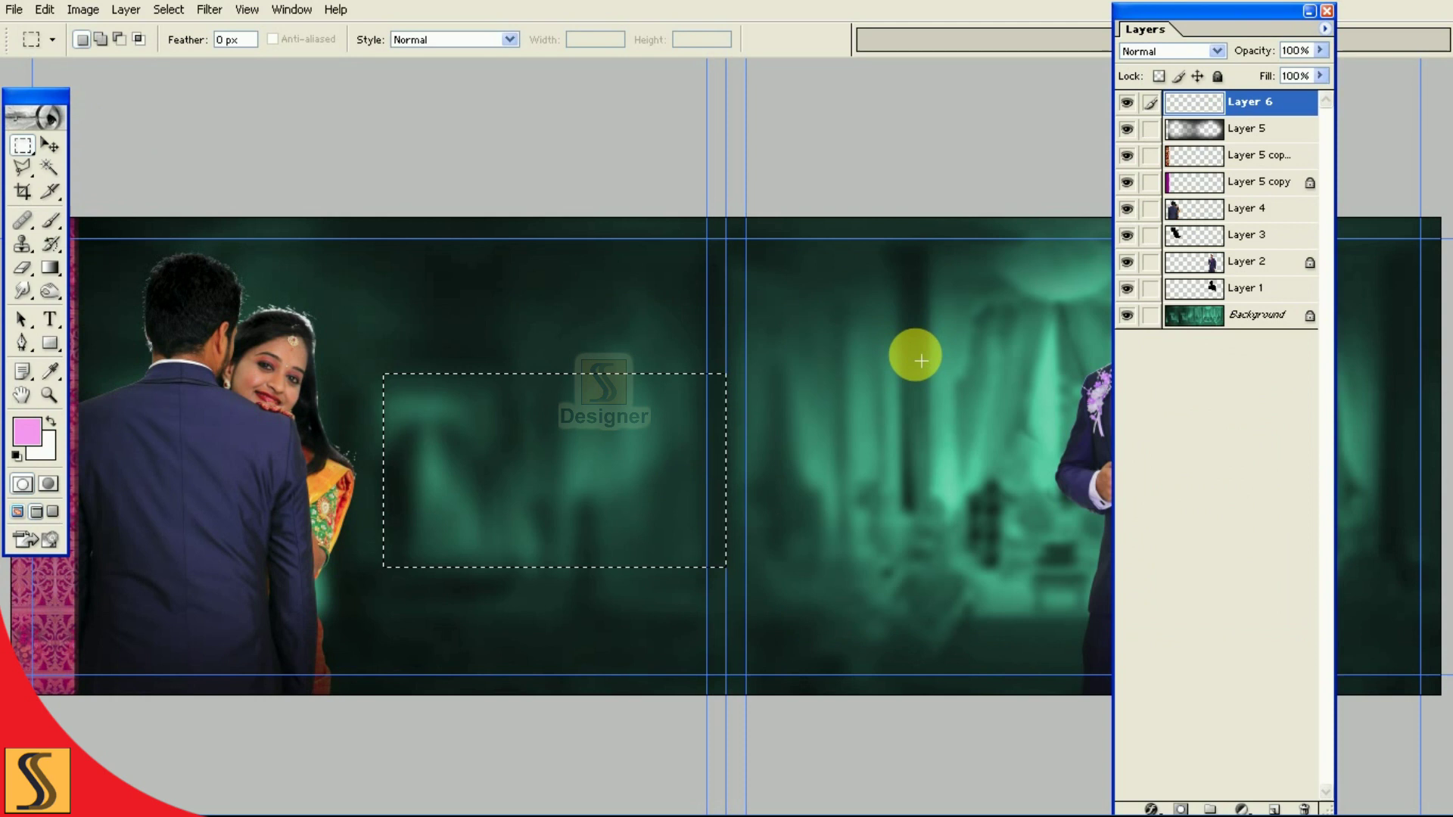
pyautogui.hotkey('alt', 'BackSpace')
# Fade the pink rectangle to a translucent opacity of around 40%.
pyautogui.press('v')
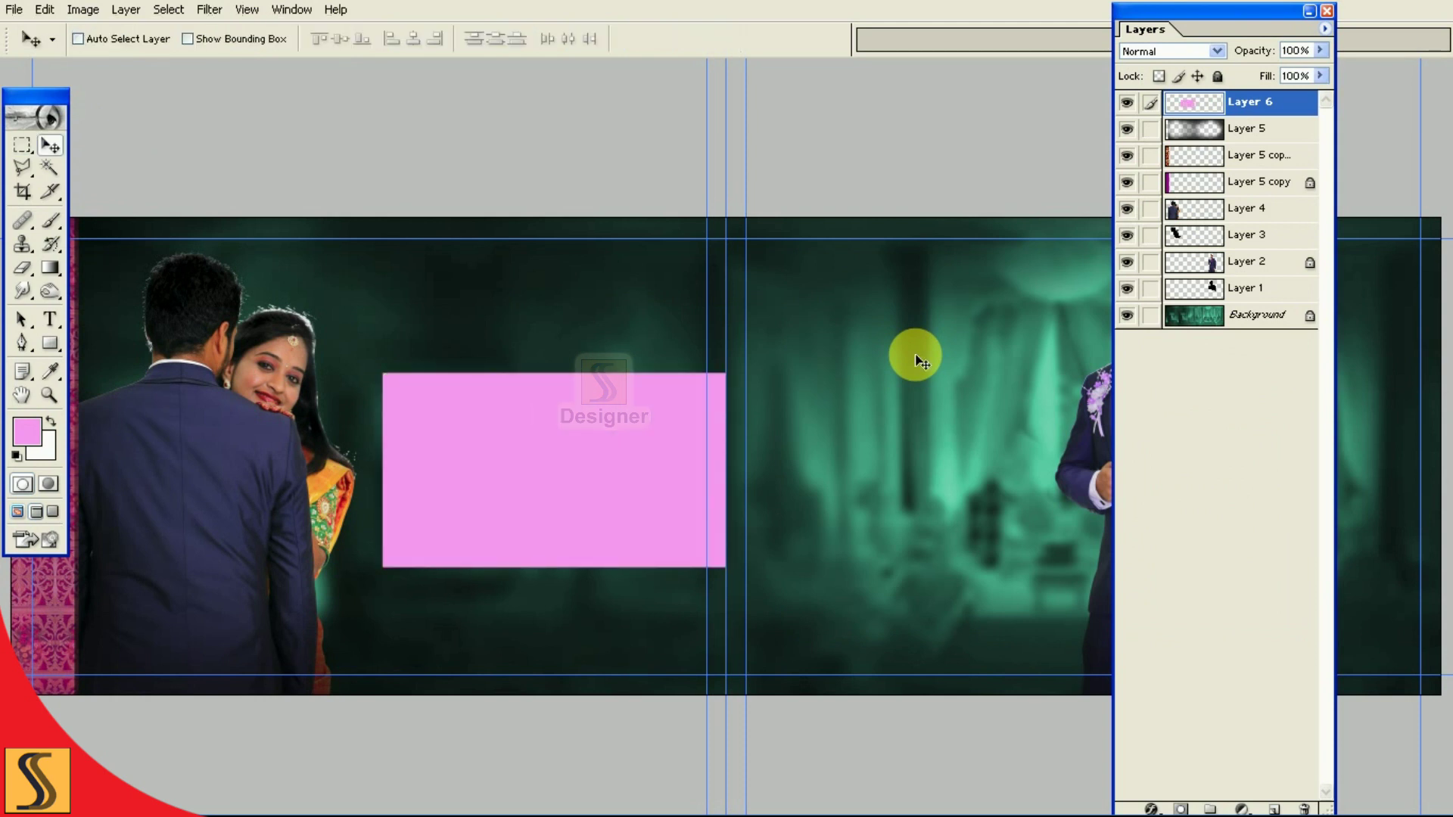
pyautogui.press('3')
pyautogui.press('2')
pyautogui.press('6')
pyautogui.hotkey('ctrl', '+')
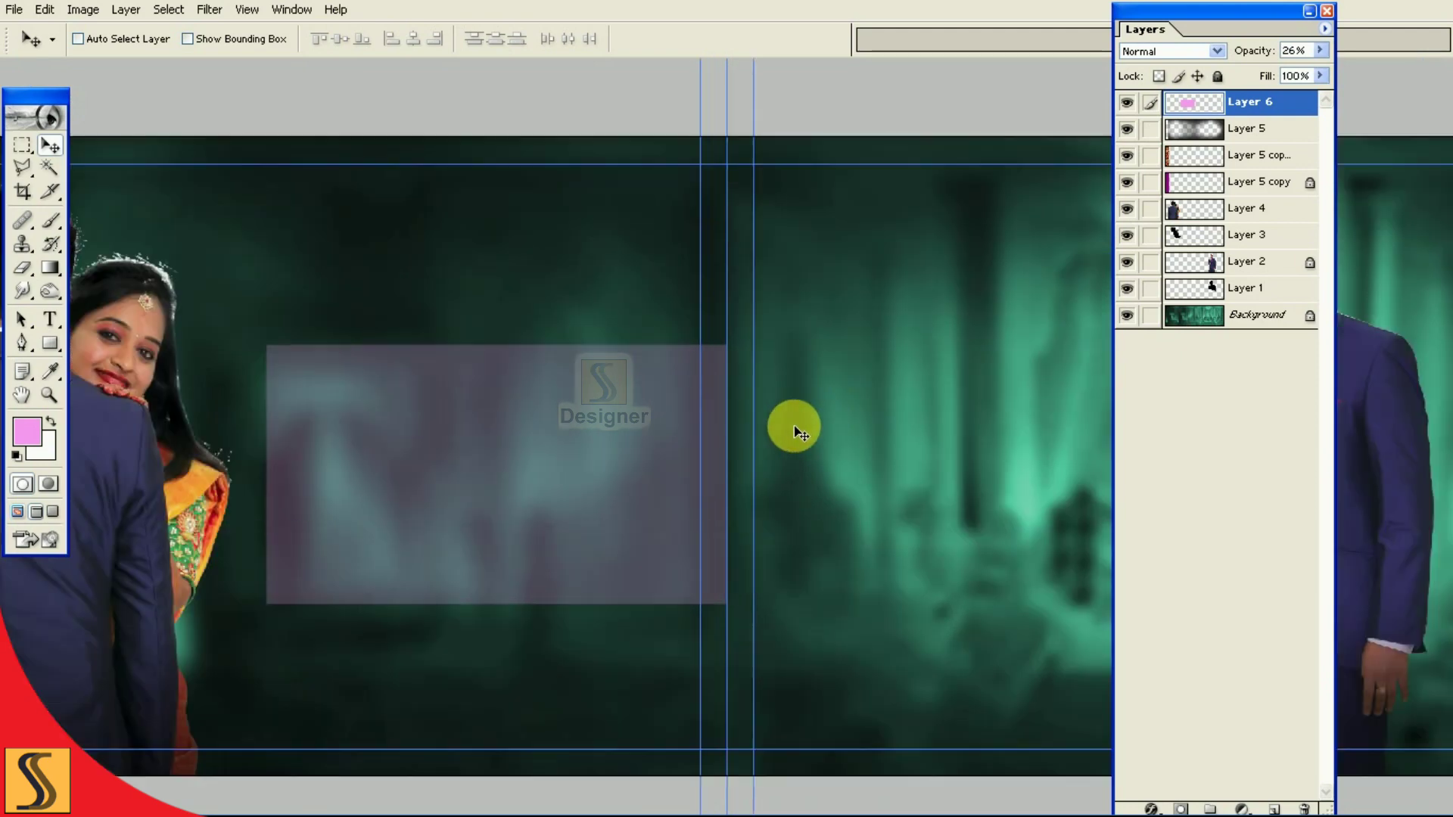
pyautogui.hotkey('shift', 'Tab')
pyautogui.press('5')
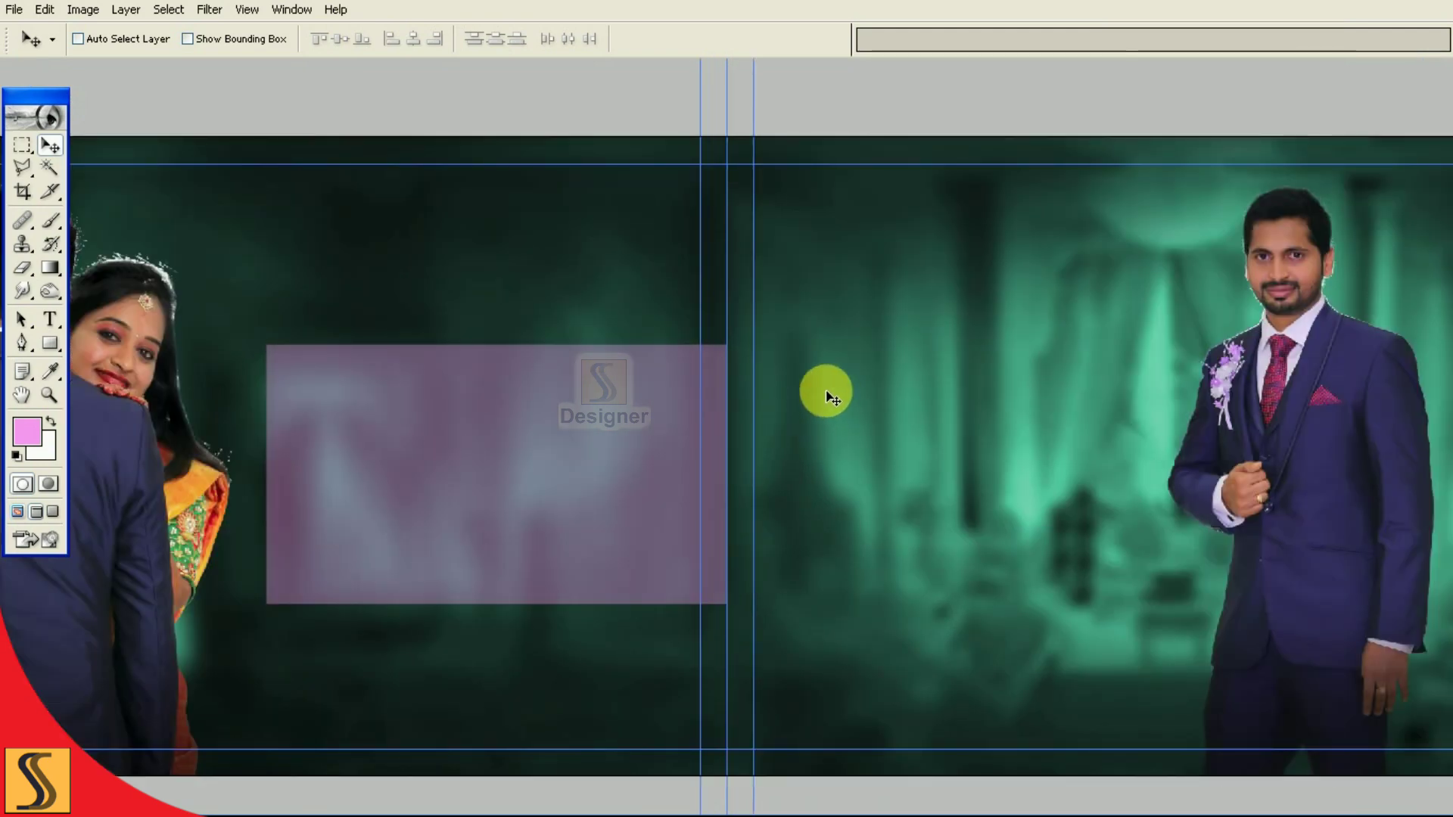
pyautogui.moveTo(519, 464); pyautogui.dragTo(915, 454)
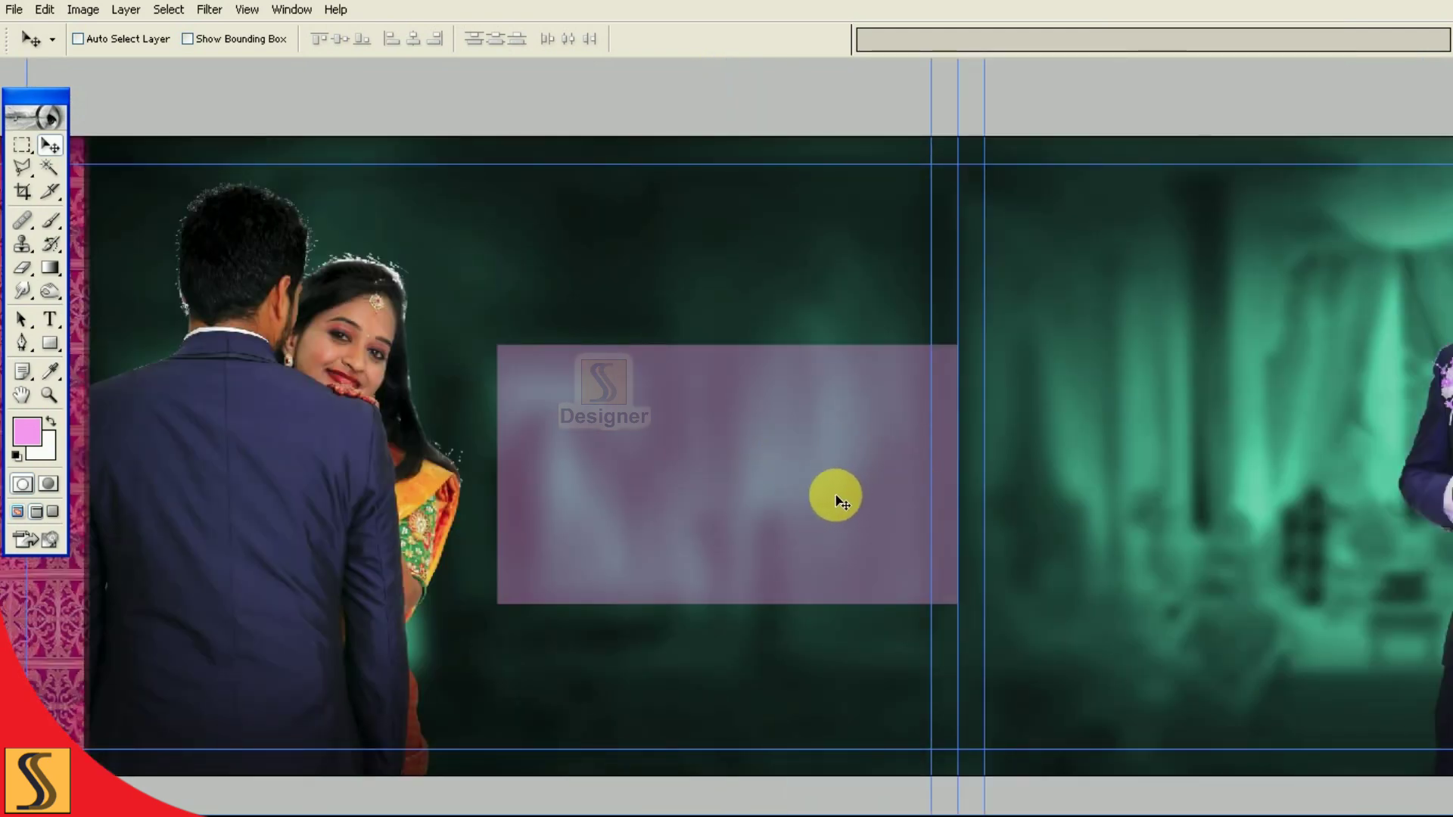
# Refill the translucent box with white.
pyautogui.click(27, 432)
pyautogui.moveTo(801, 398); pyautogui.dragTo(710, 237)
pyautogui.press('Return')
pyautogui.press('v')
pyautogui.press('F7')
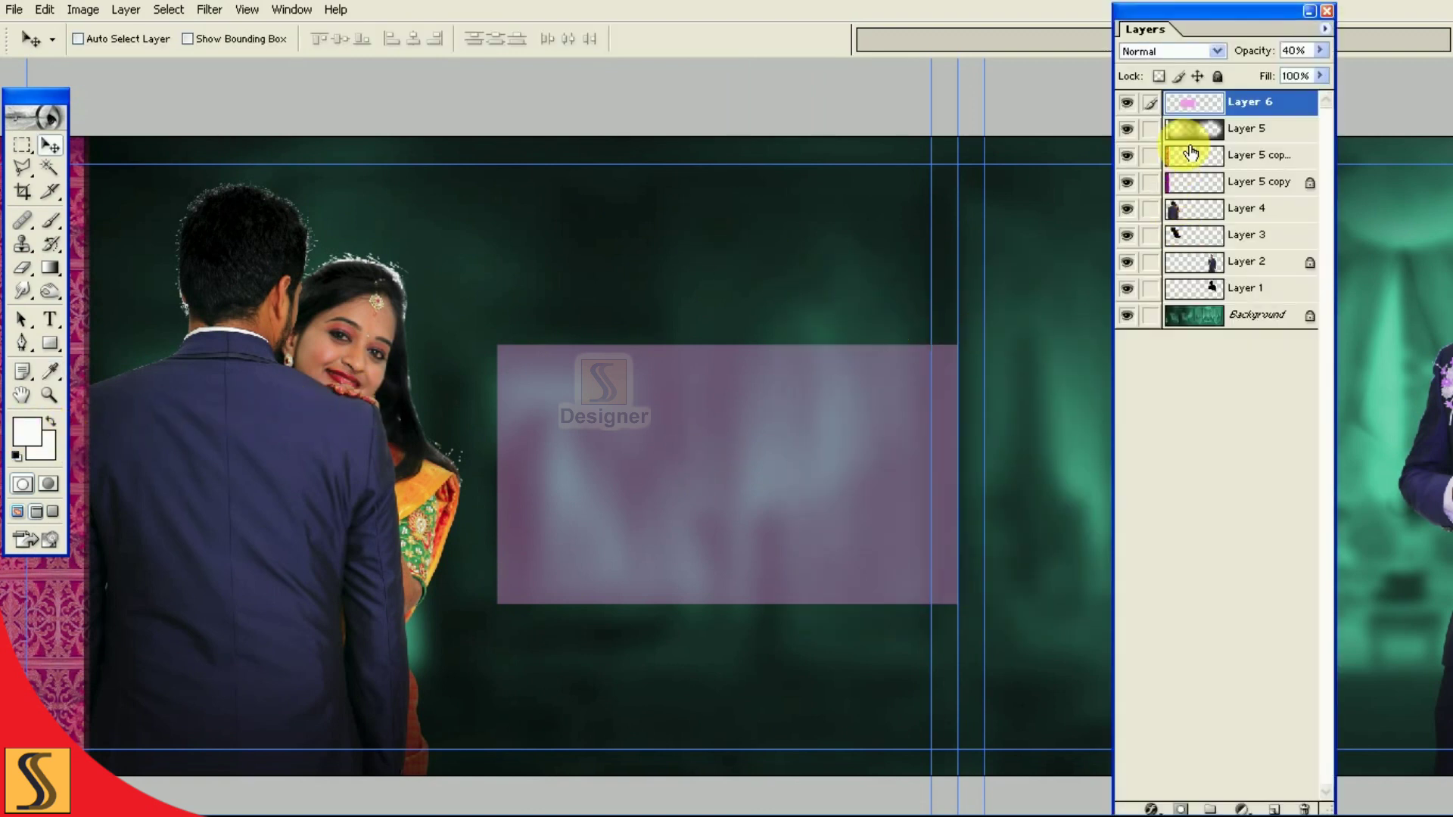
pyautogui.press('F7')
pyautogui.hotkey('alt', 'BackSpace')
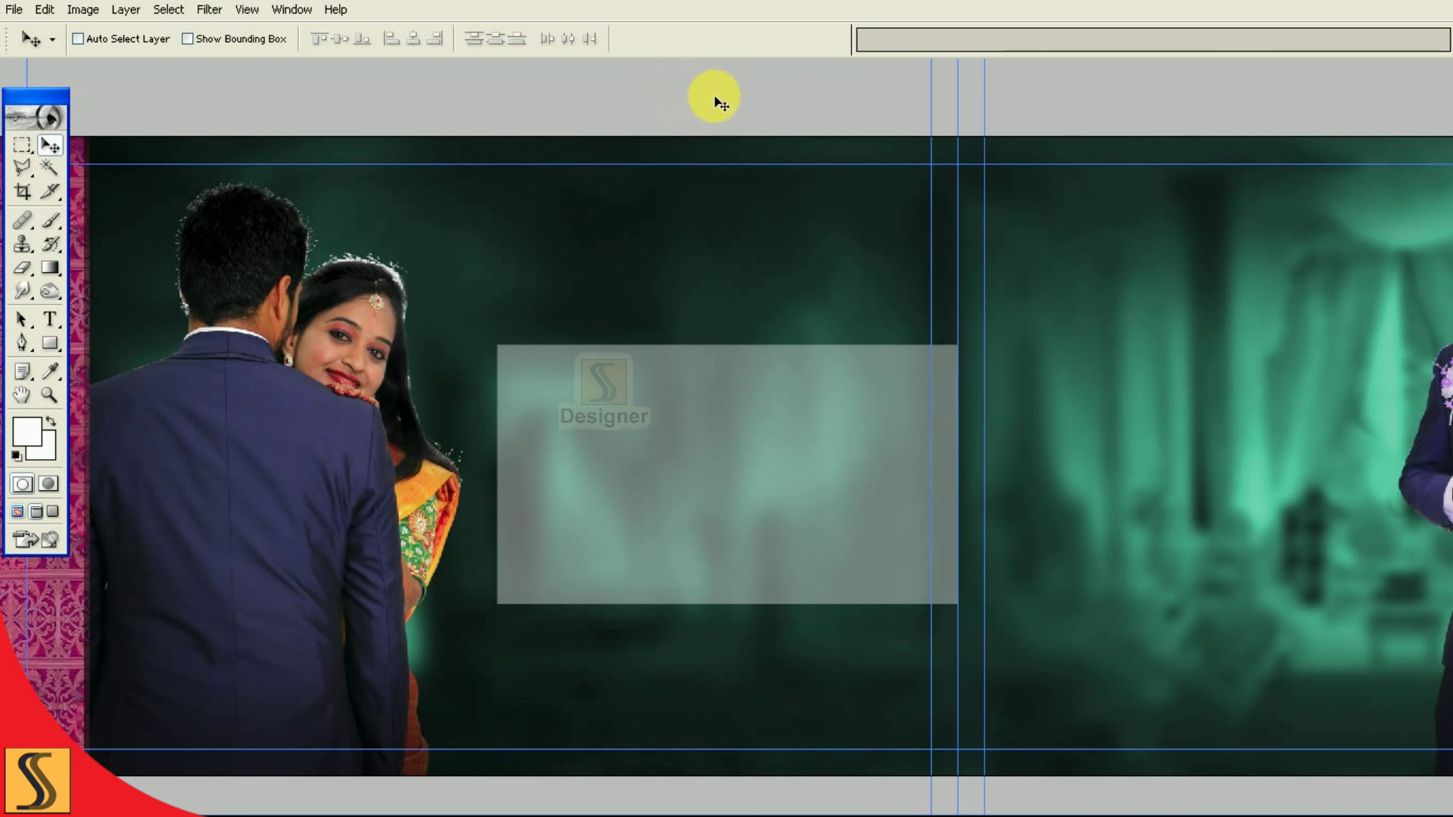
pyautogui.press('F7')
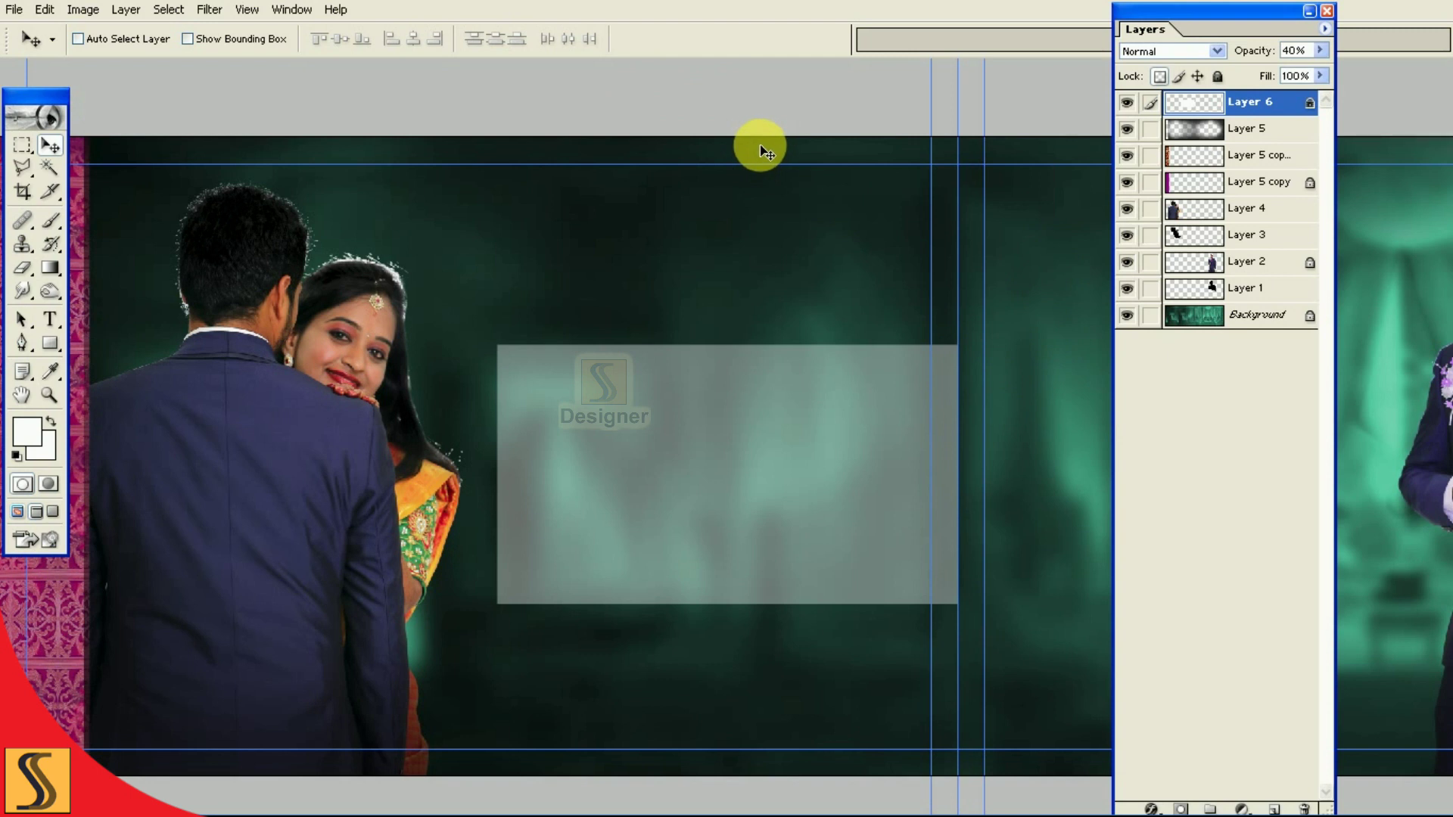
pyautogui.press('F7')
# Copy the box's right side plus a bottom strip onto a new brighter layer.
pyautogui.press('m')
pyautogui.moveTo(1073, 309); pyautogui.dragTo(833, 678)
pyautogui.moveTo(433, 648)
pyautogui.mouseDown()
pyautogui.moveTo(603, 612)
pyautogui.moveTo(1004, 593)
pyautogui.mouseUp()
pyautogui.press('v')
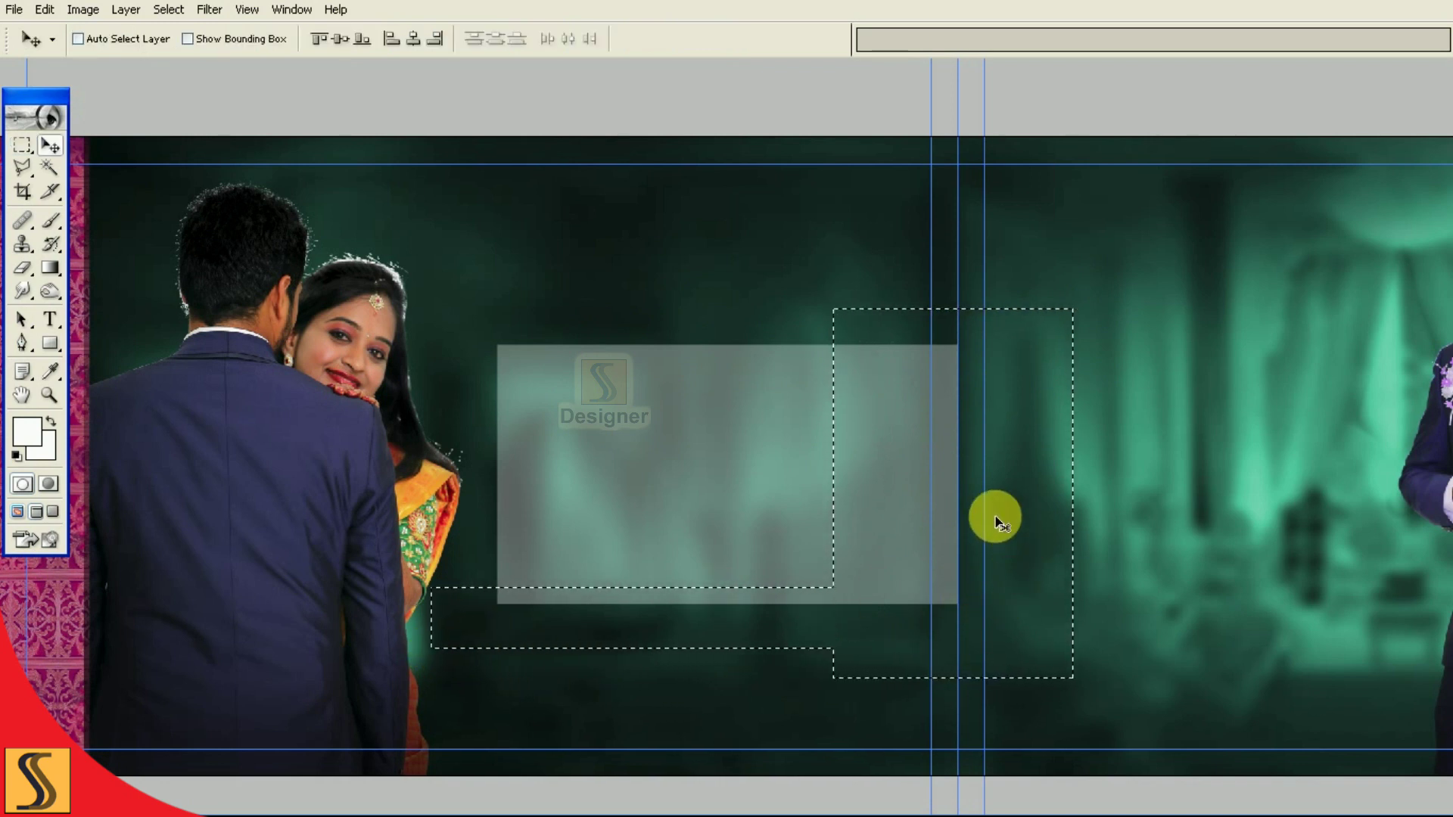
pyautogui.hotkey('ctrl', 'j')
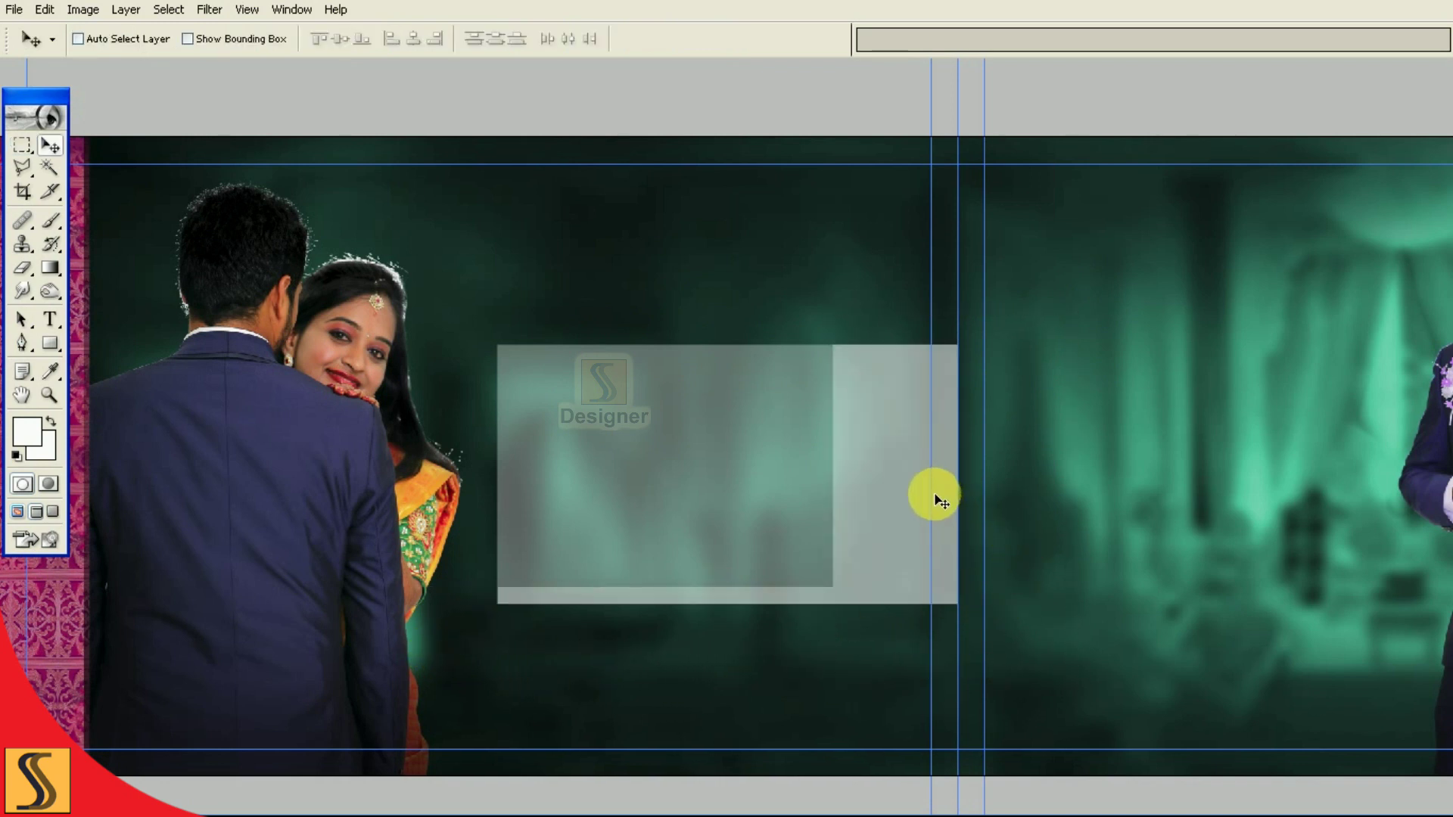
pyautogui.press('f')
pyautogui.press('f')
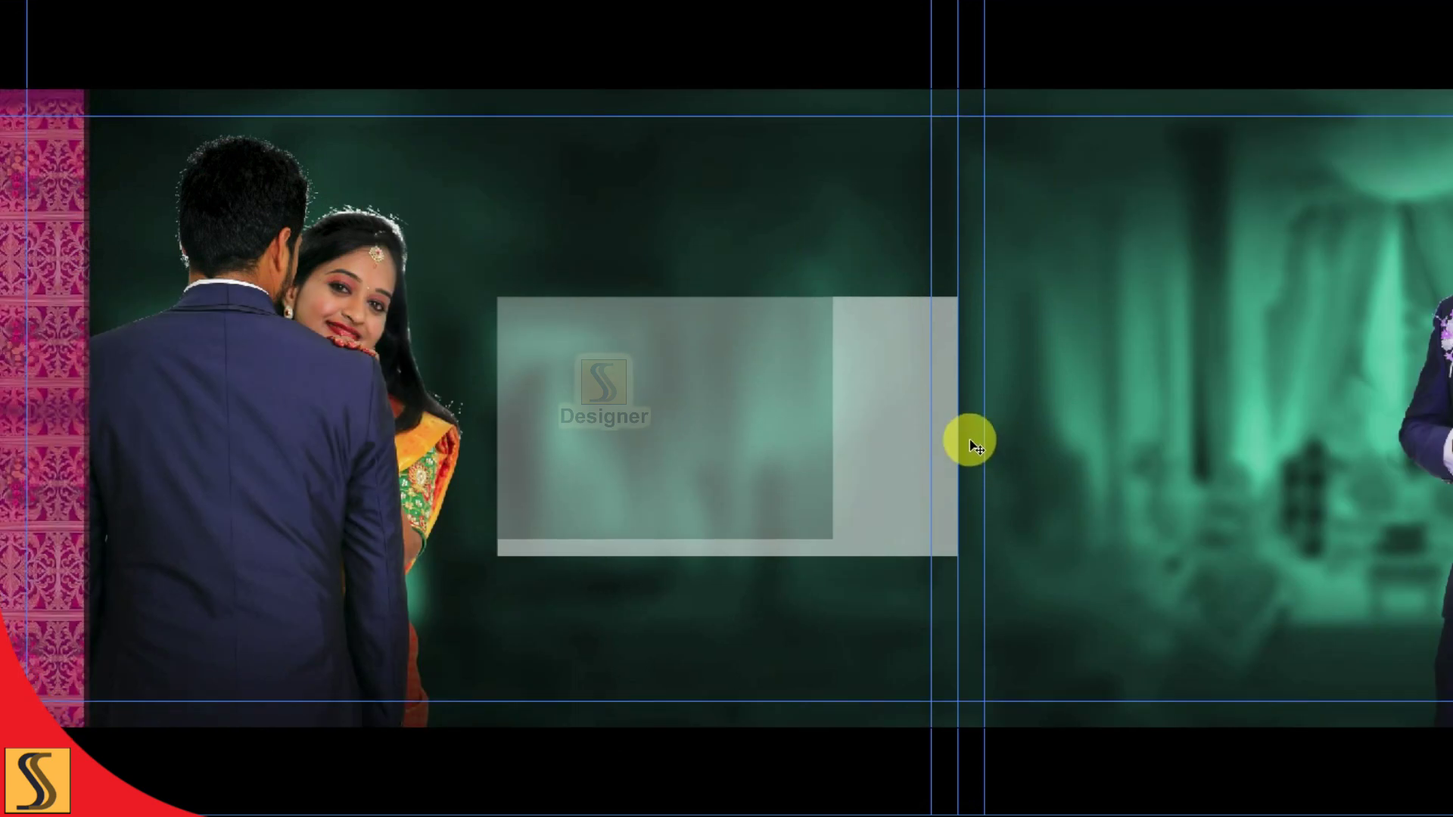
pyautogui.press('f')
pyautogui.hotkey('ctrl', '+')
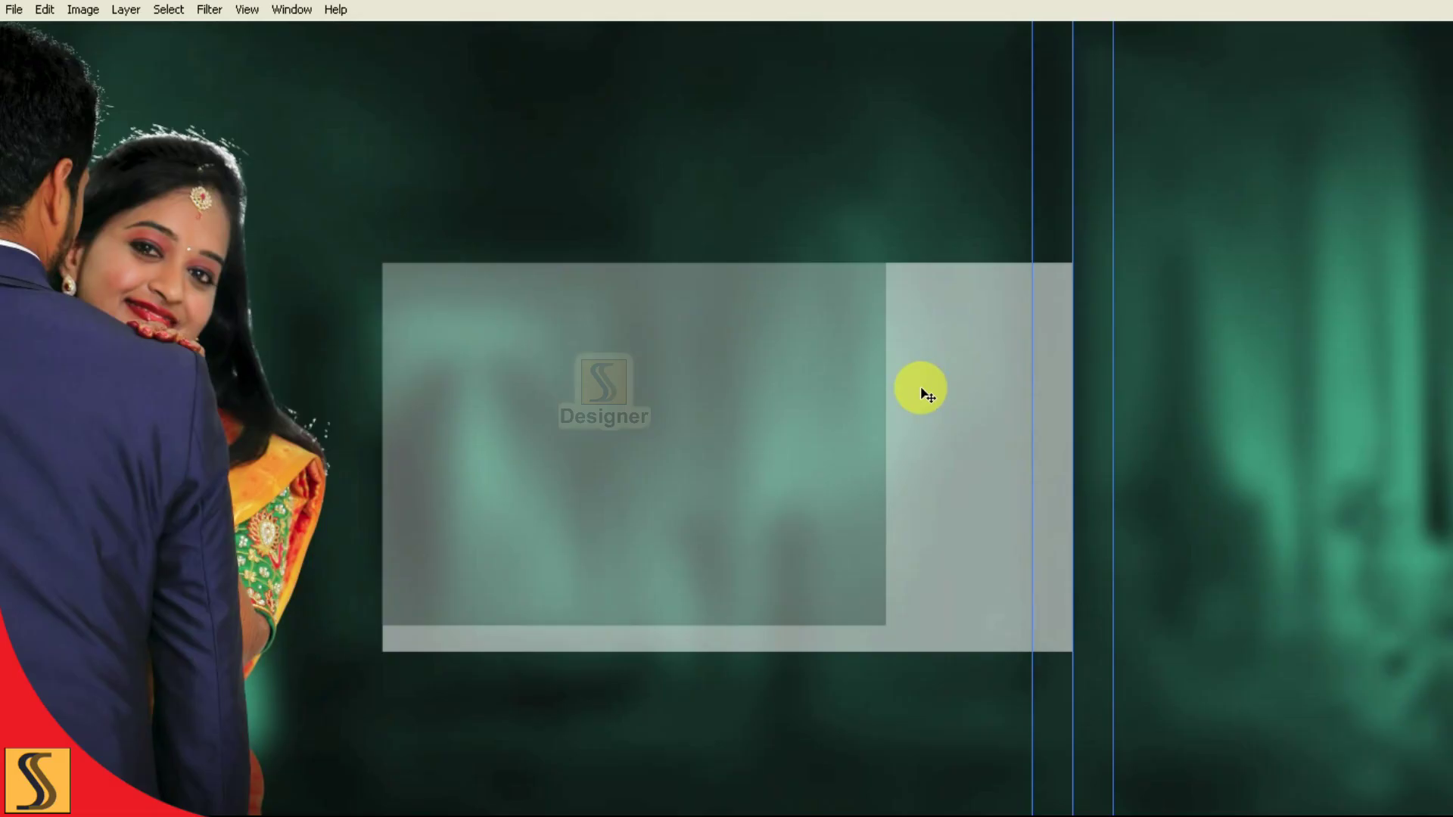
pyautogui.press('Tab')
pyautogui.press('m')
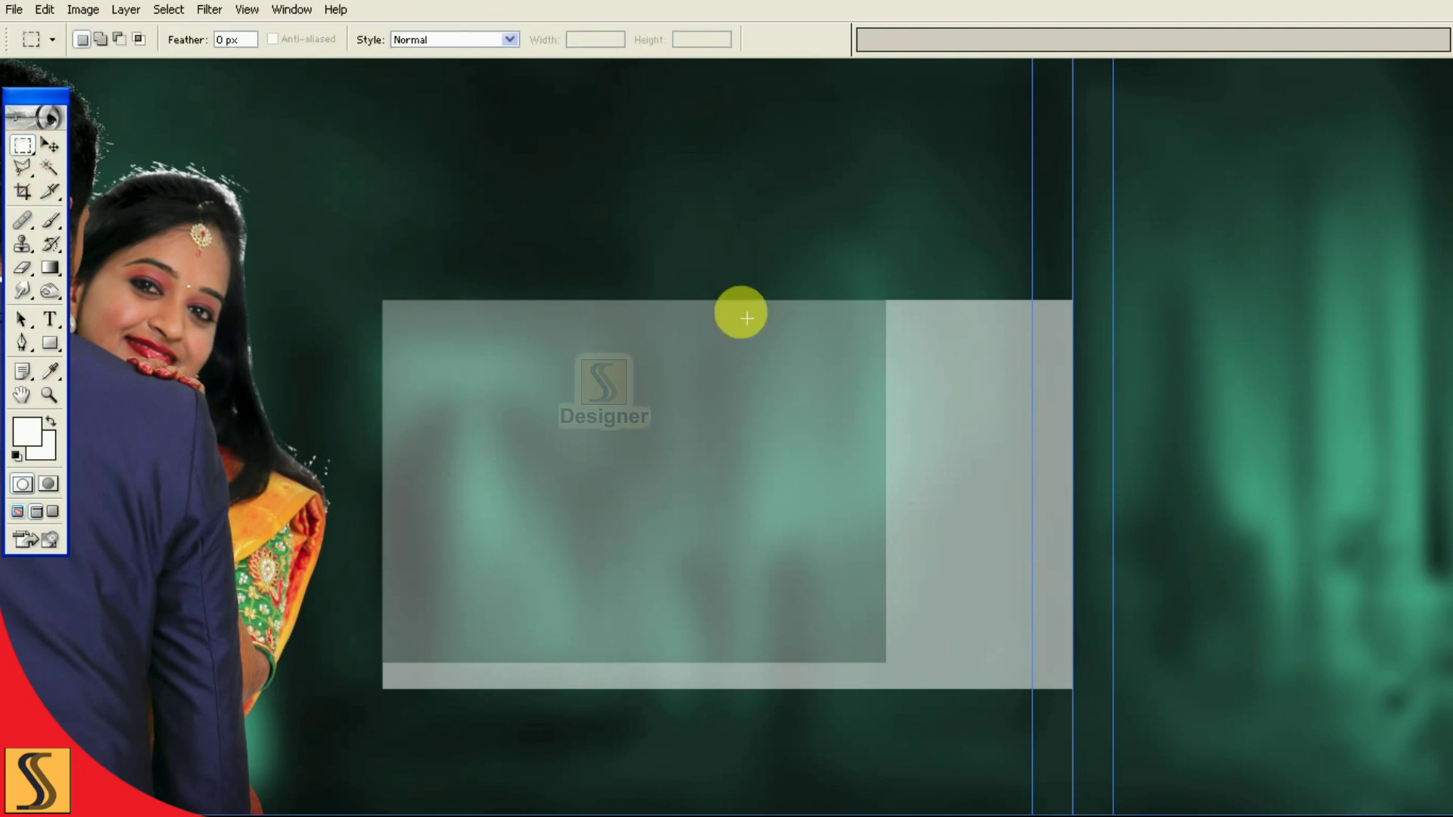
pyautogui.press('Tab')
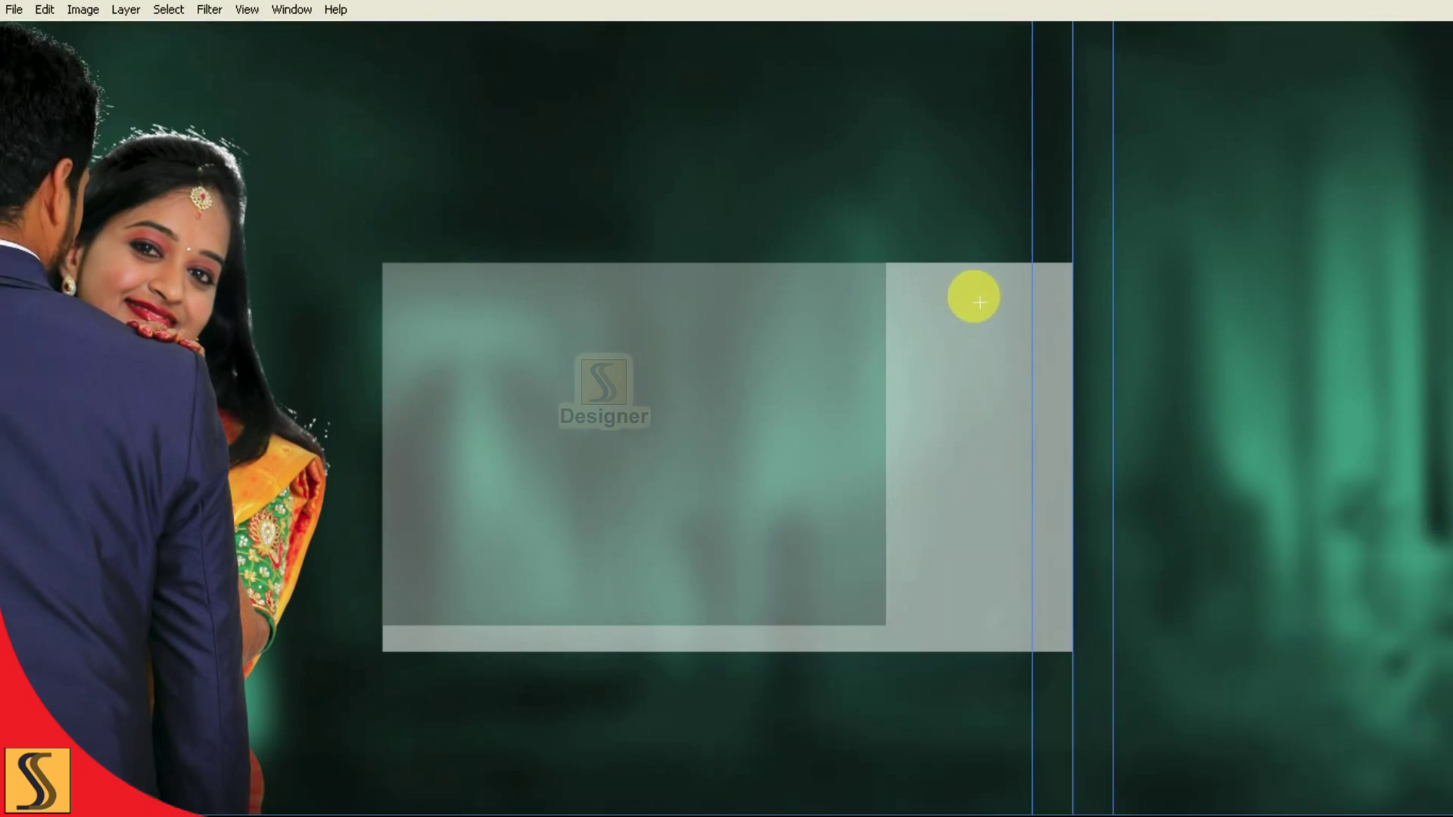
# Draw a rectangular selection inside the grey box and stretch it taller and wider.
pyautogui.moveTo(955, 299); pyautogui.dragTo(485, 614)
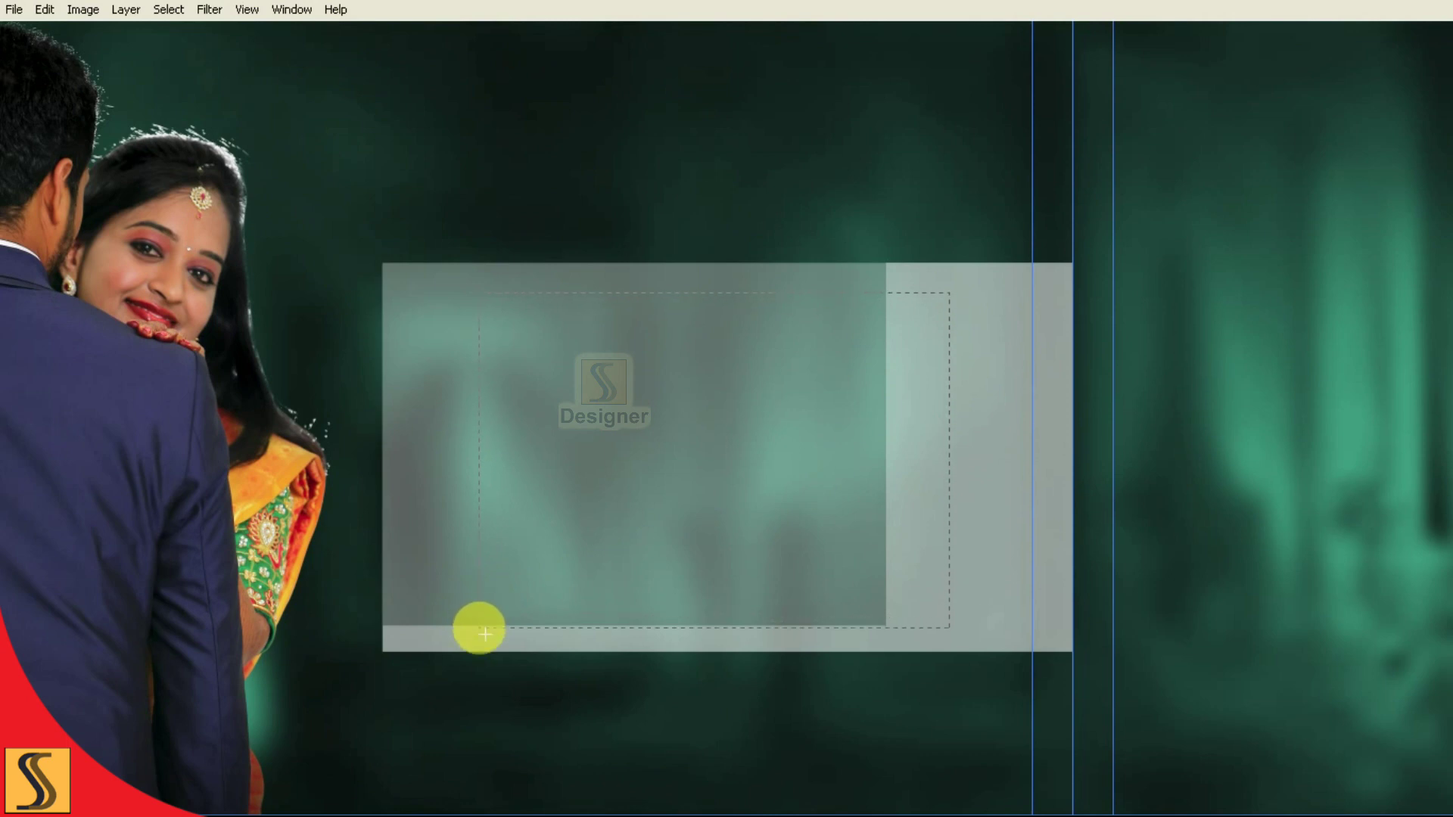
pyautogui.hotkey('ctrl', '+')
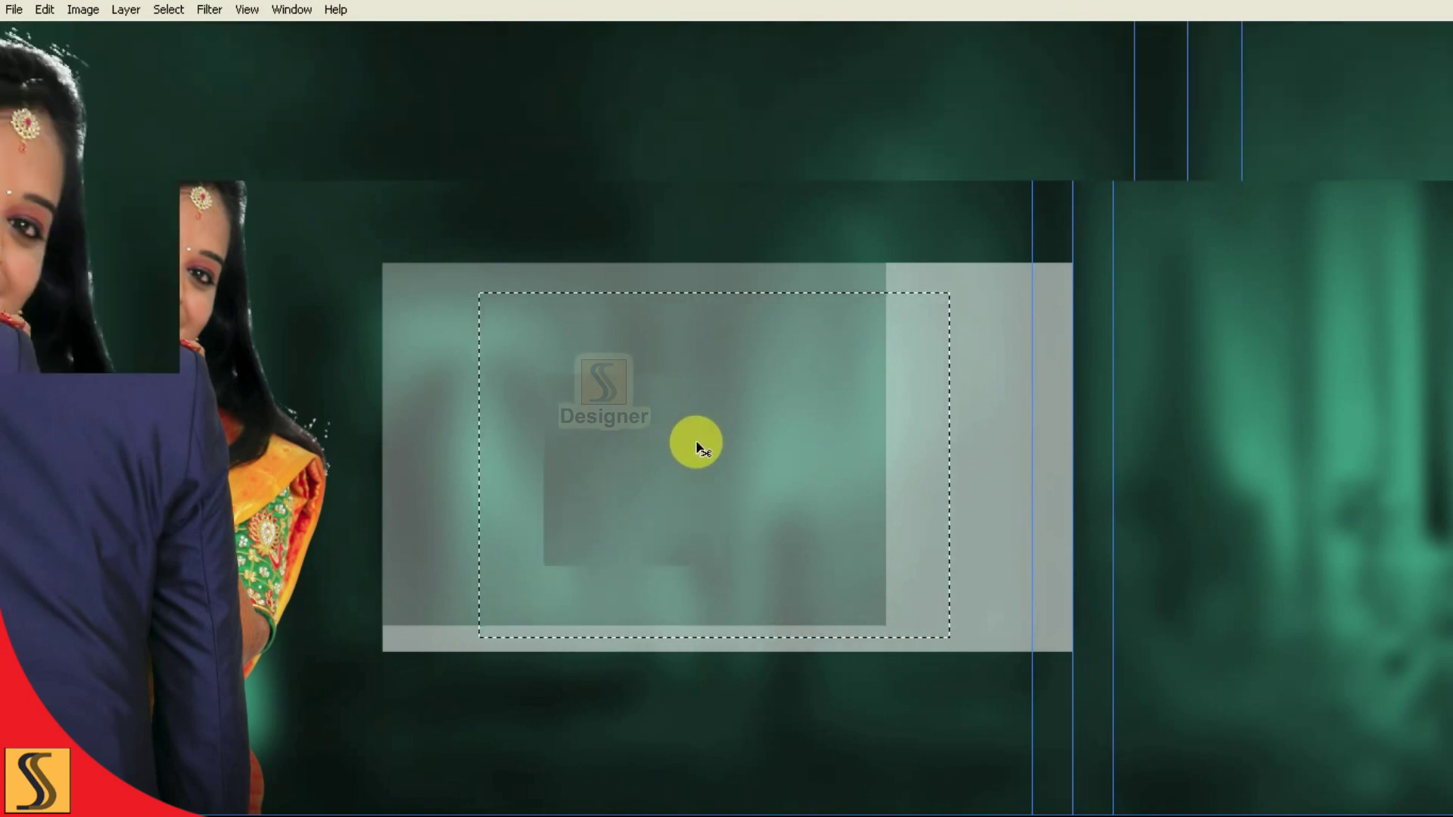
pyautogui.hotkey('alt', 's')
pyautogui.press('t')
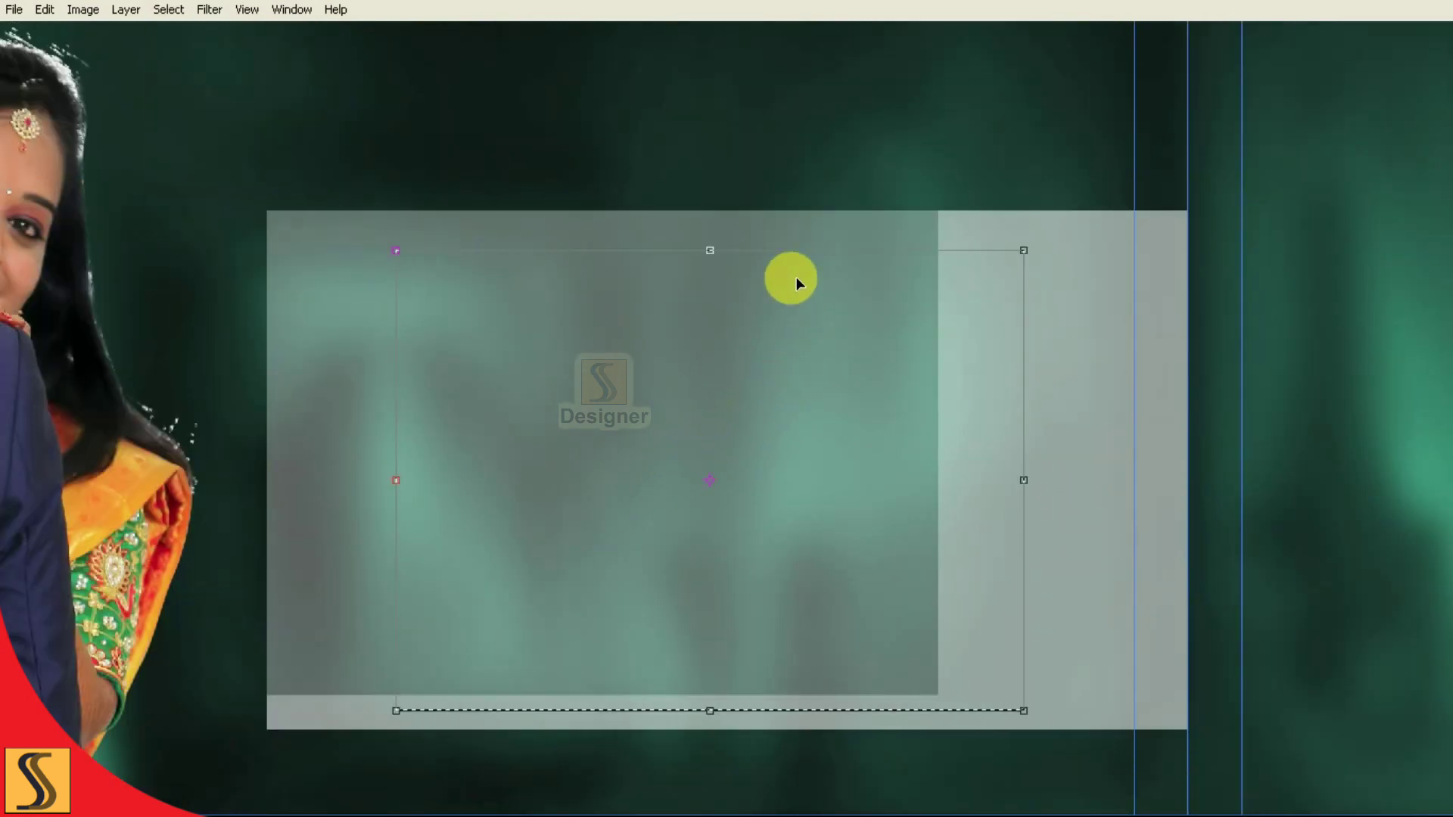
pyautogui.moveTo(741, 261); pyautogui.dragTo(741, 239)
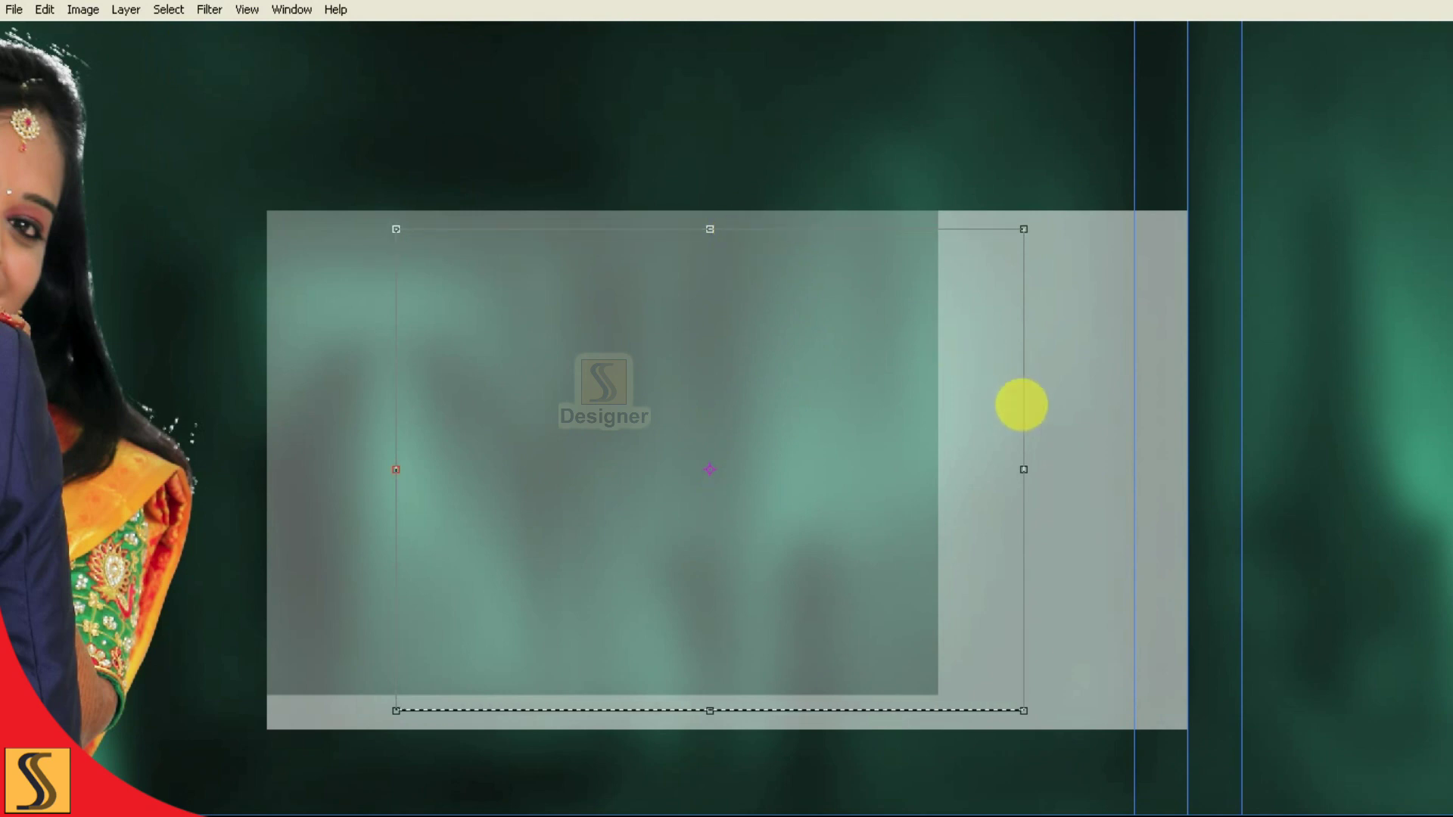
pyautogui.moveTo(1039, 429); pyautogui.dragTo(1047, 430)
pyautogui.moveTo(395, 470); pyautogui.dragTo(370, 469)
pyautogui.moveTo(1036, 470); pyautogui.dragTo(1047, 468)
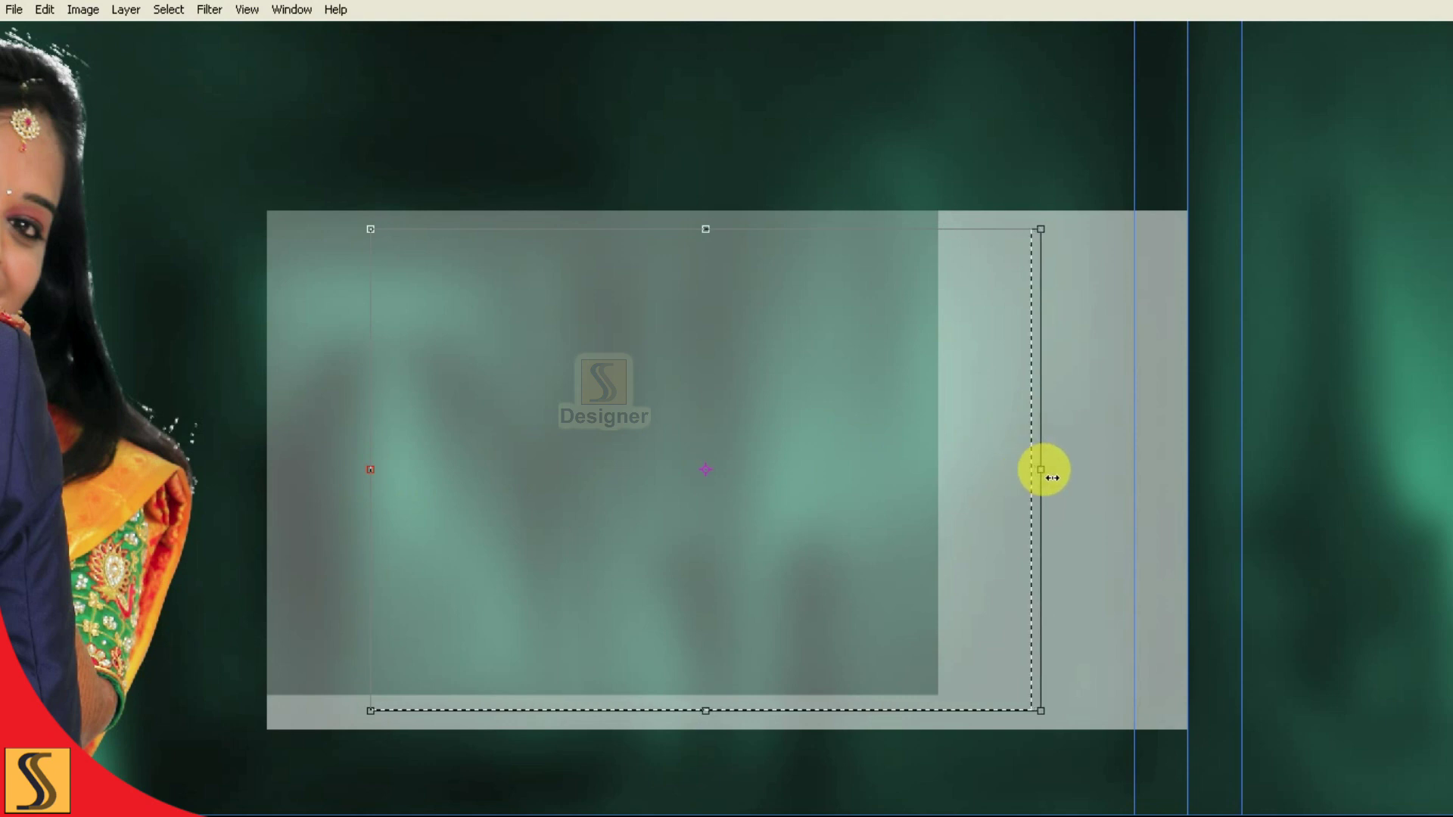
pyautogui.press('Return')
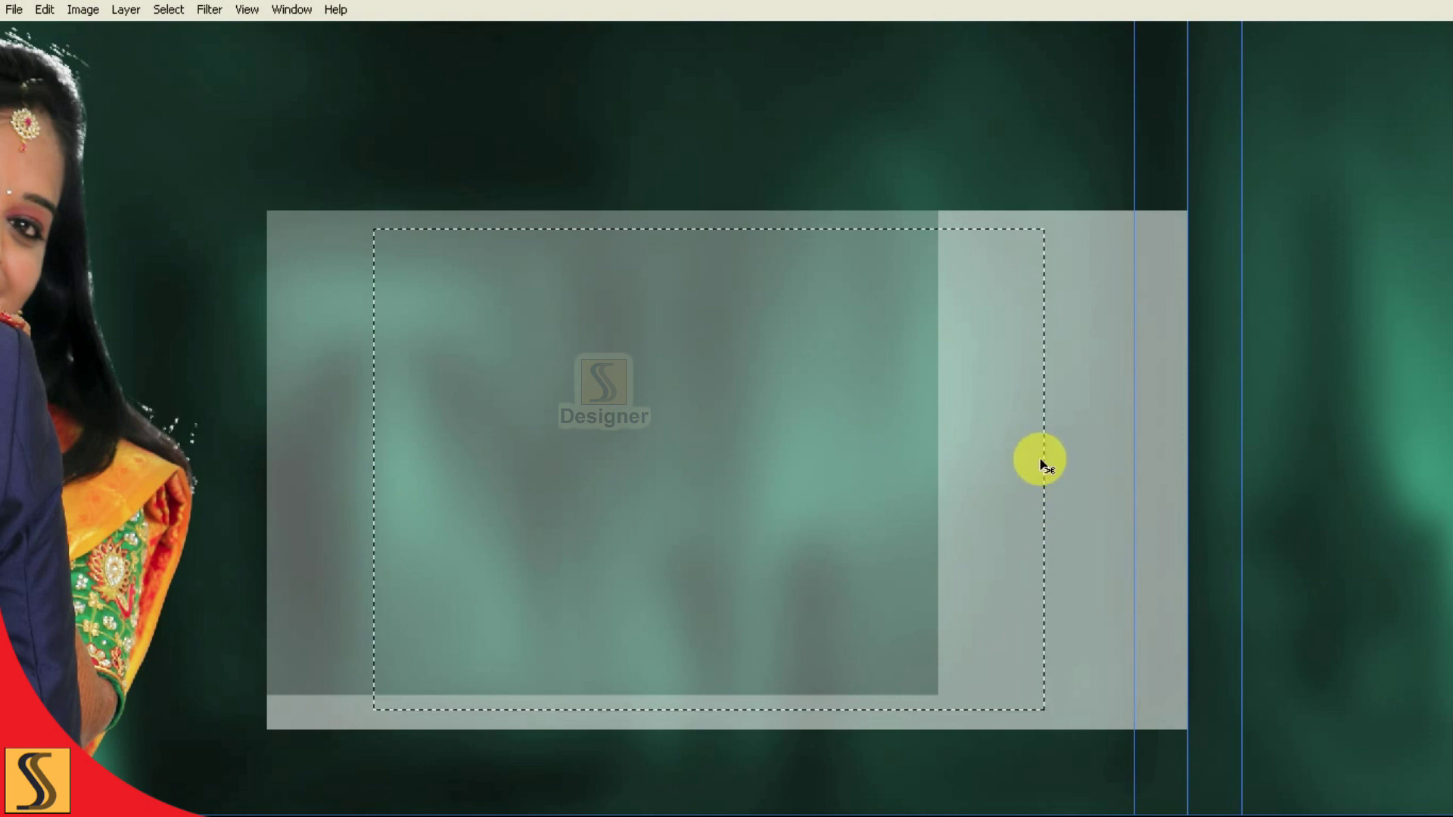
# Shrink the selection slightly so it sits just inside the grey frame.
pyautogui.hotkey('ctrl', '-')
pyautogui.hotkey('alt', 's')
pyautogui.press('t')
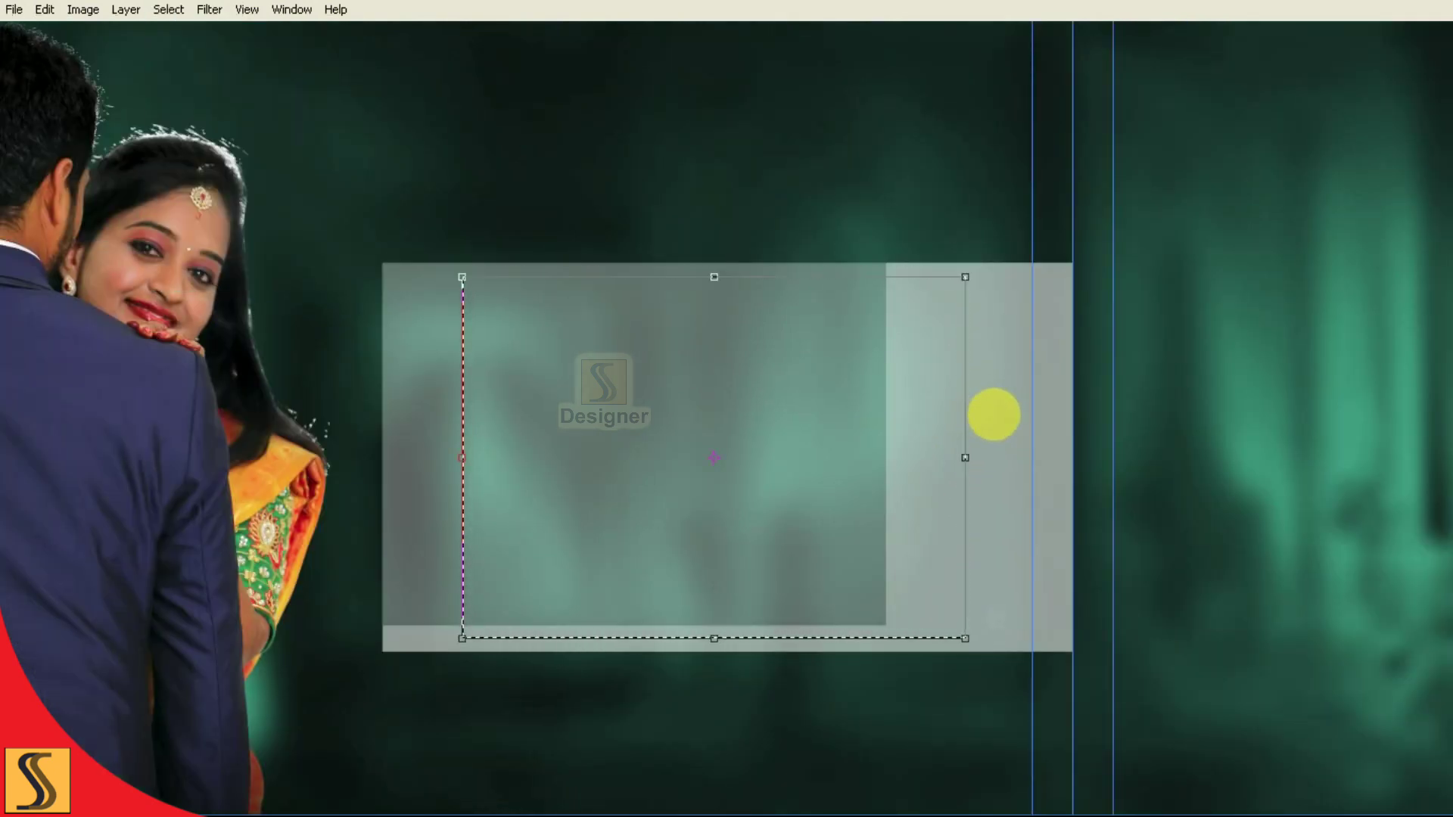
pyautogui.moveTo(964, 648); pyautogui.dragTo(958, 643)
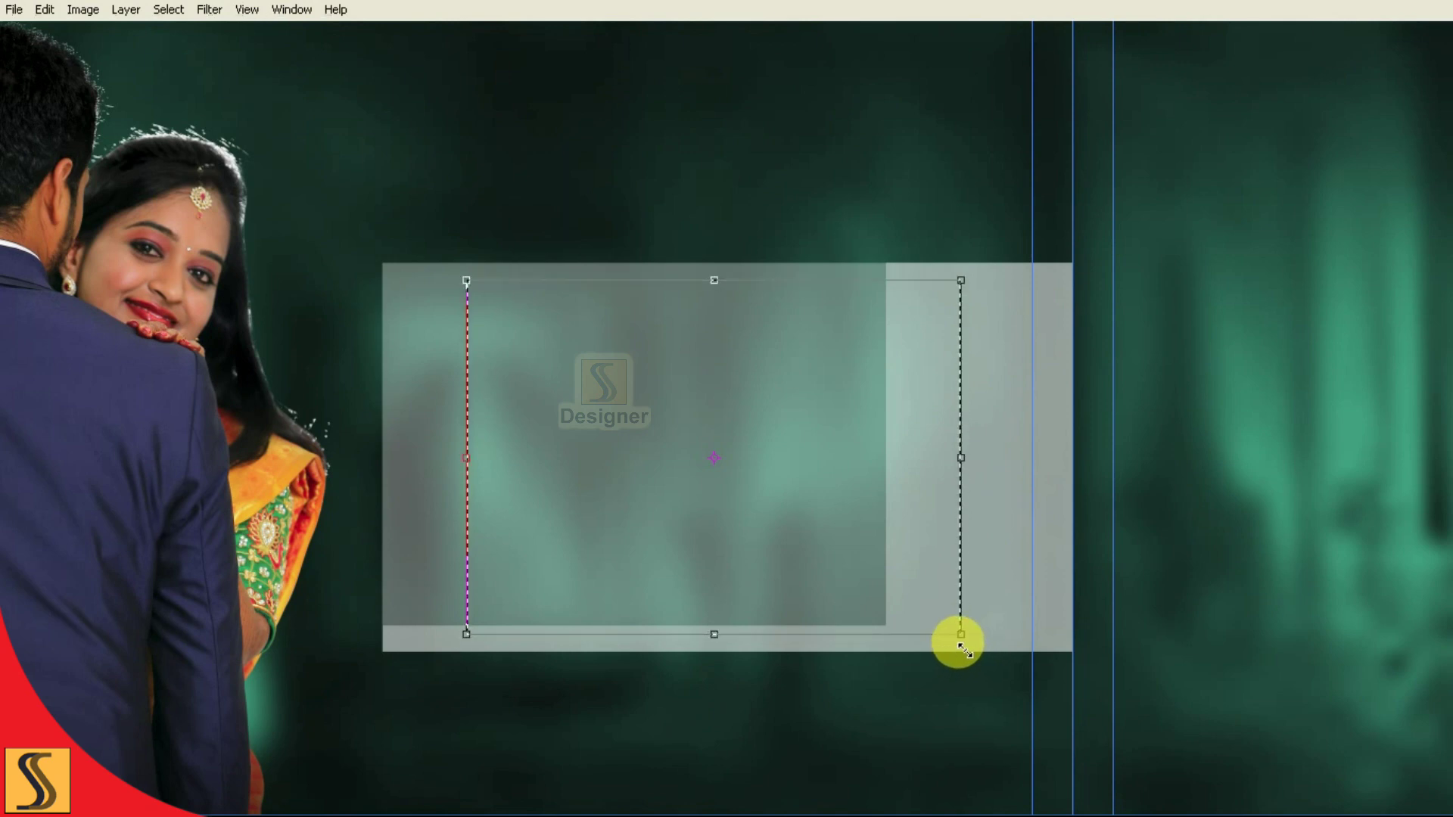
pyautogui.press('Return')
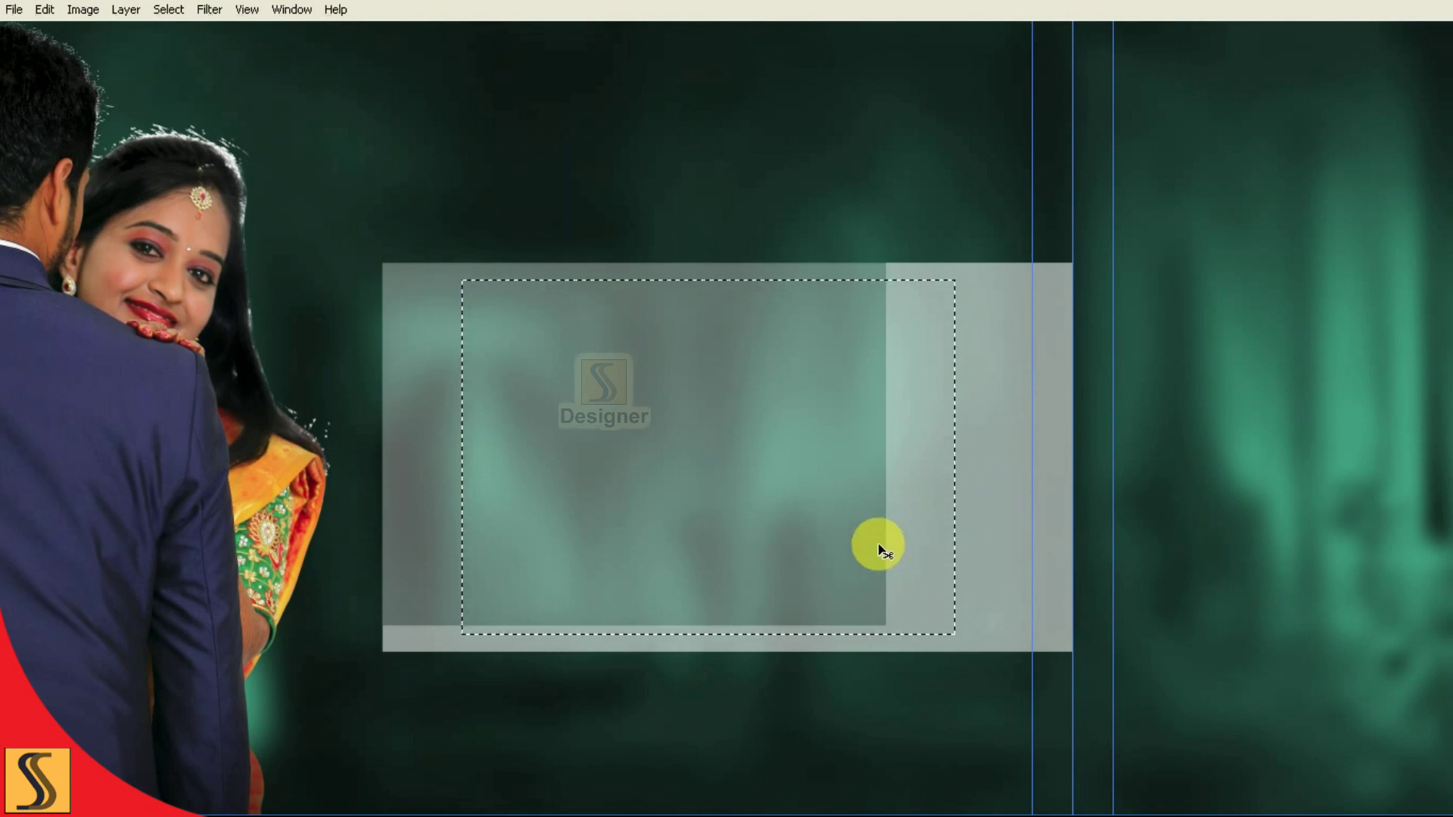
pyautogui.hotkey('ctrl', '-')
pyautogui.hotkey('alt', 's')
pyautogui.press('t')
pyautogui.moveTo(879, 320); pyautogui.dragTo(876, 323)
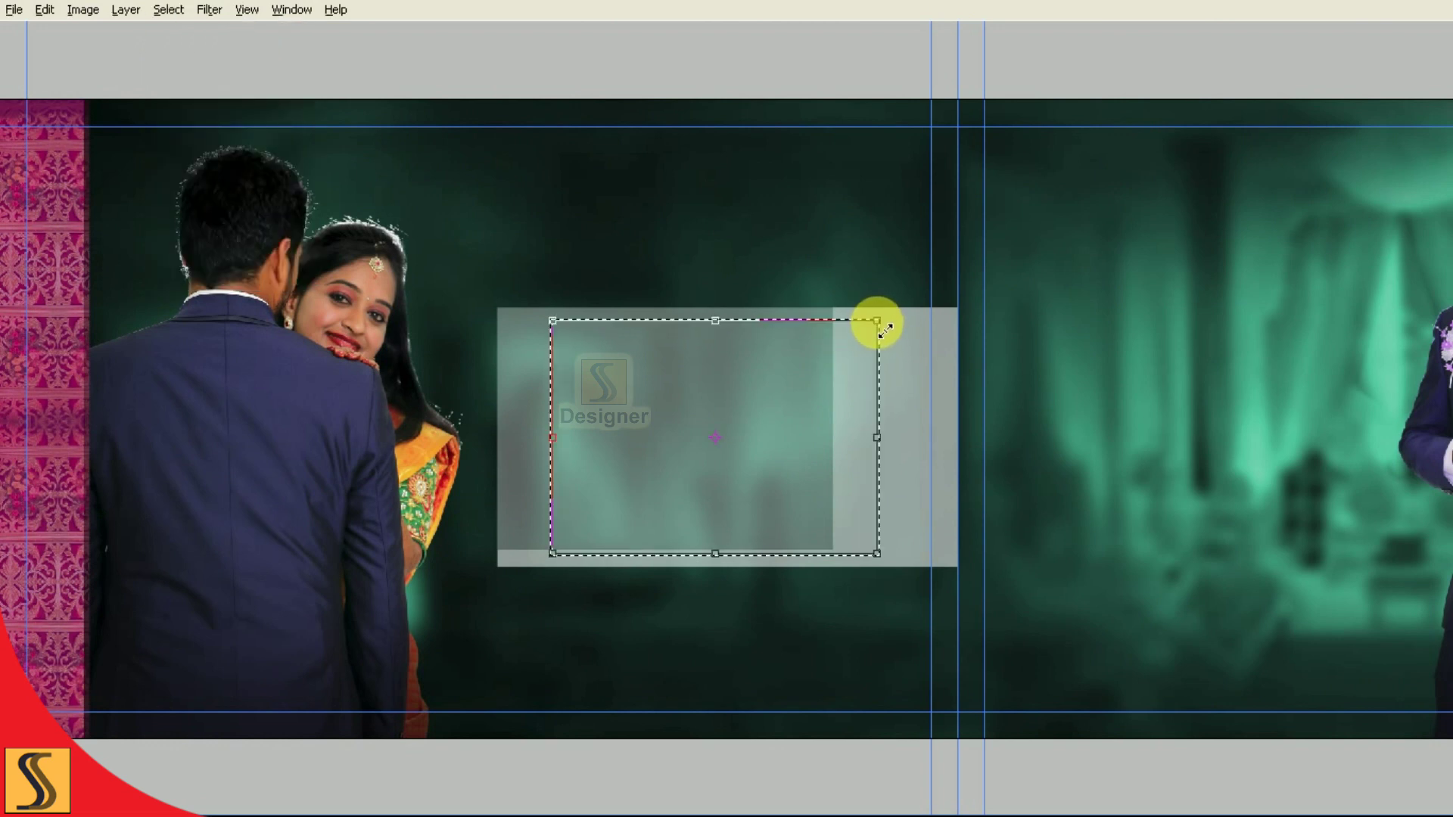
pyautogui.press('Return')
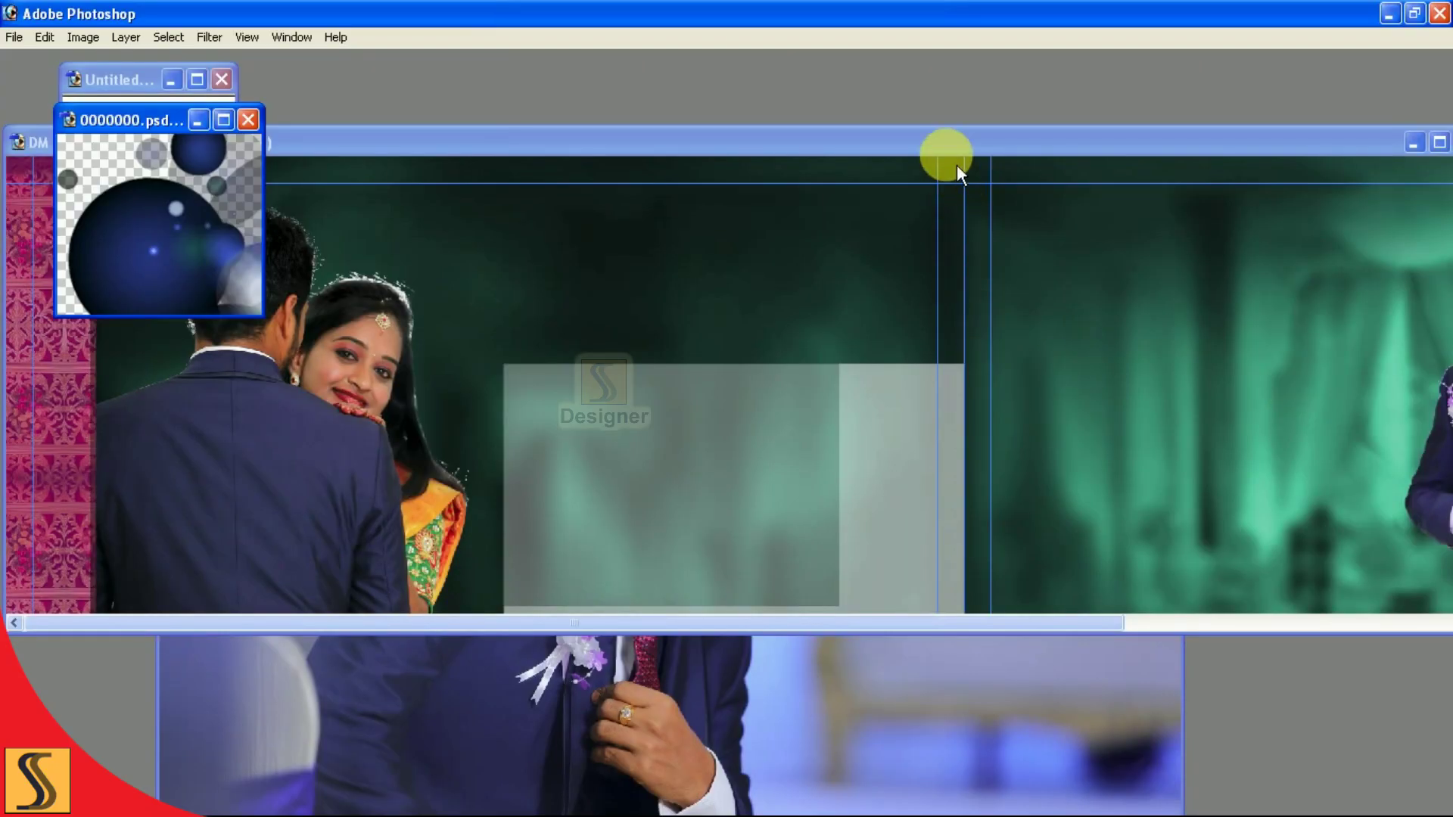
# Paste the groom's photo into the selection, then scale and position it to fill the frame.
pyautogui.hotkey('ctrl', 'shift', 'v')
pyautogui.hotkey('ctrl', 't')
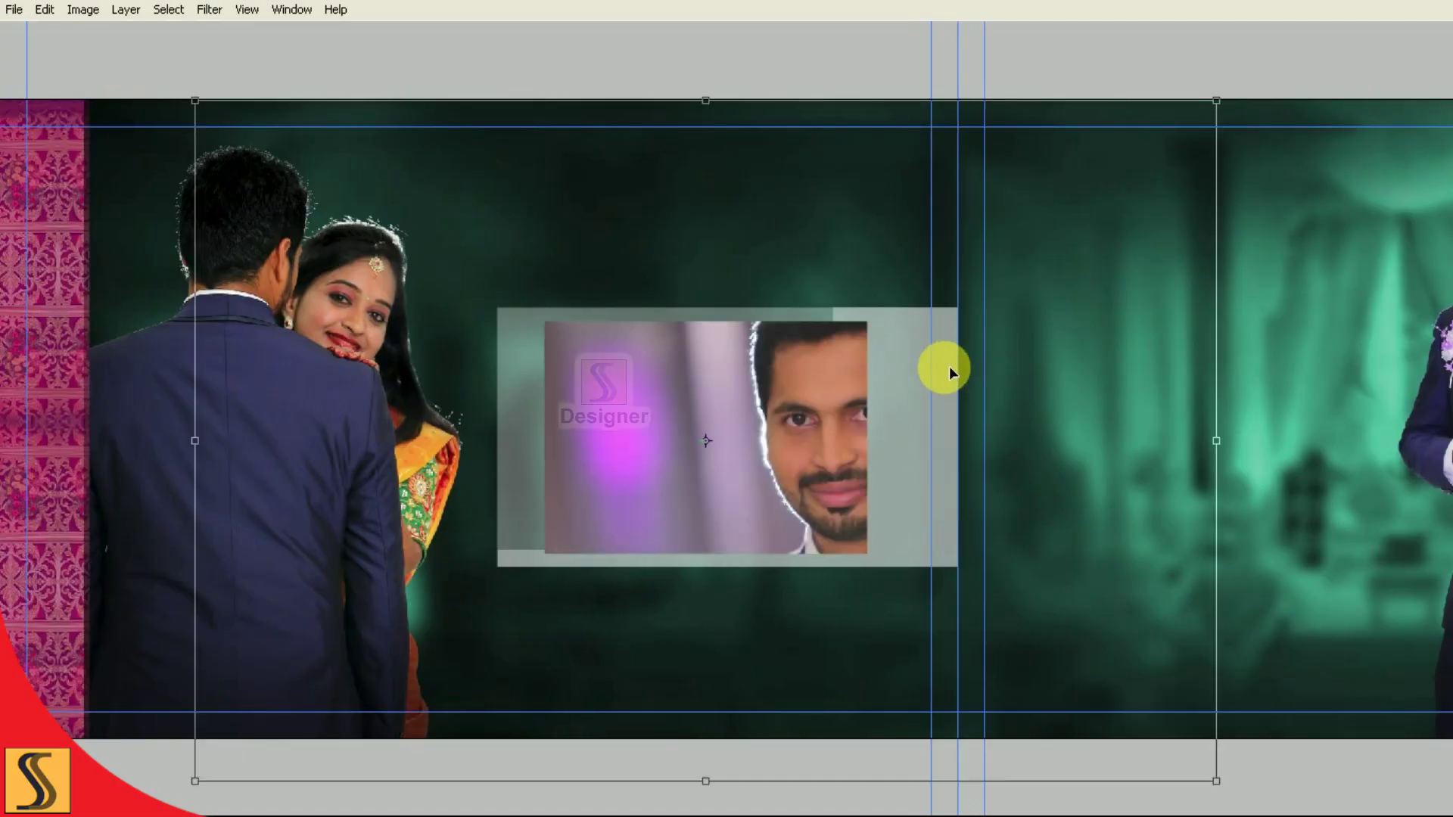
pyautogui.moveTo(957, 348); pyautogui.dragTo(863, 358)
pyautogui.moveTo(1123, 111)
pyautogui.mouseDown()
pyautogui.moveTo(1052, 314)
pyautogui.moveTo(996, 383)
pyautogui.mouseUp()
pyautogui.moveTo(812, 424); pyautogui.dragTo(874, 395)
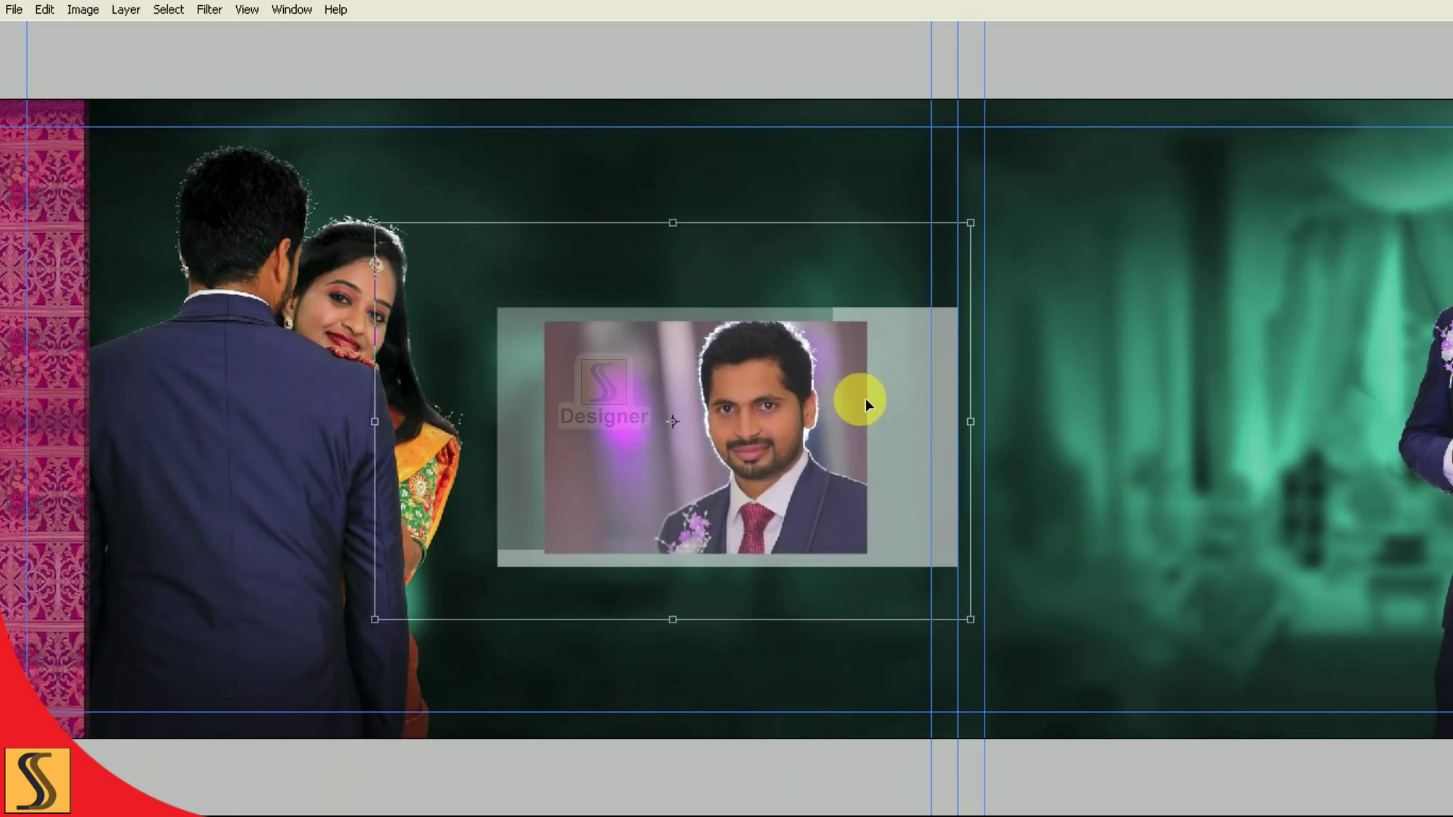
pyautogui.moveTo(374, 222); pyautogui.dragTo(399, 238)
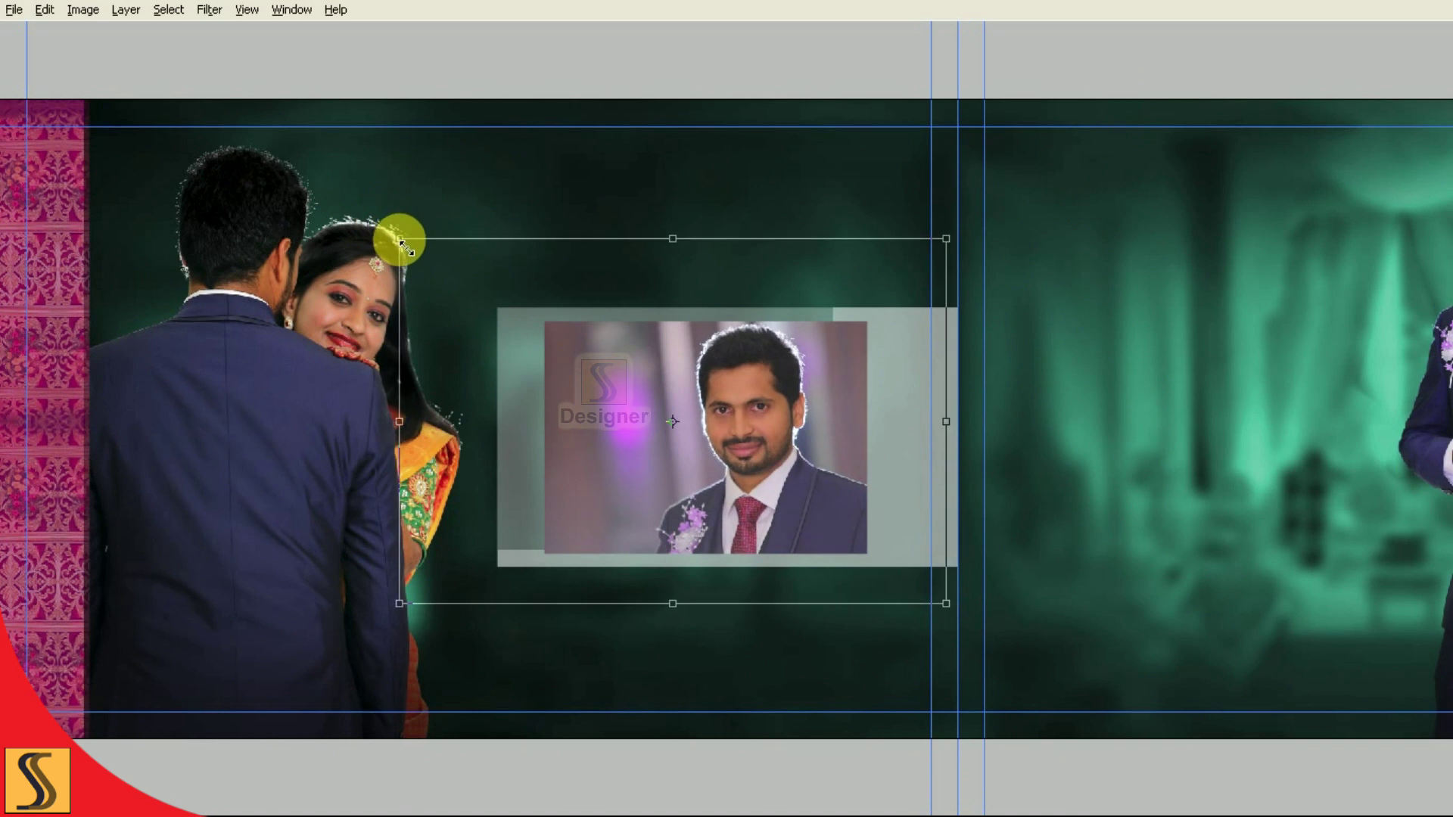
pyautogui.moveTo(801, 528); pyautogui.dragTo(833, 520)
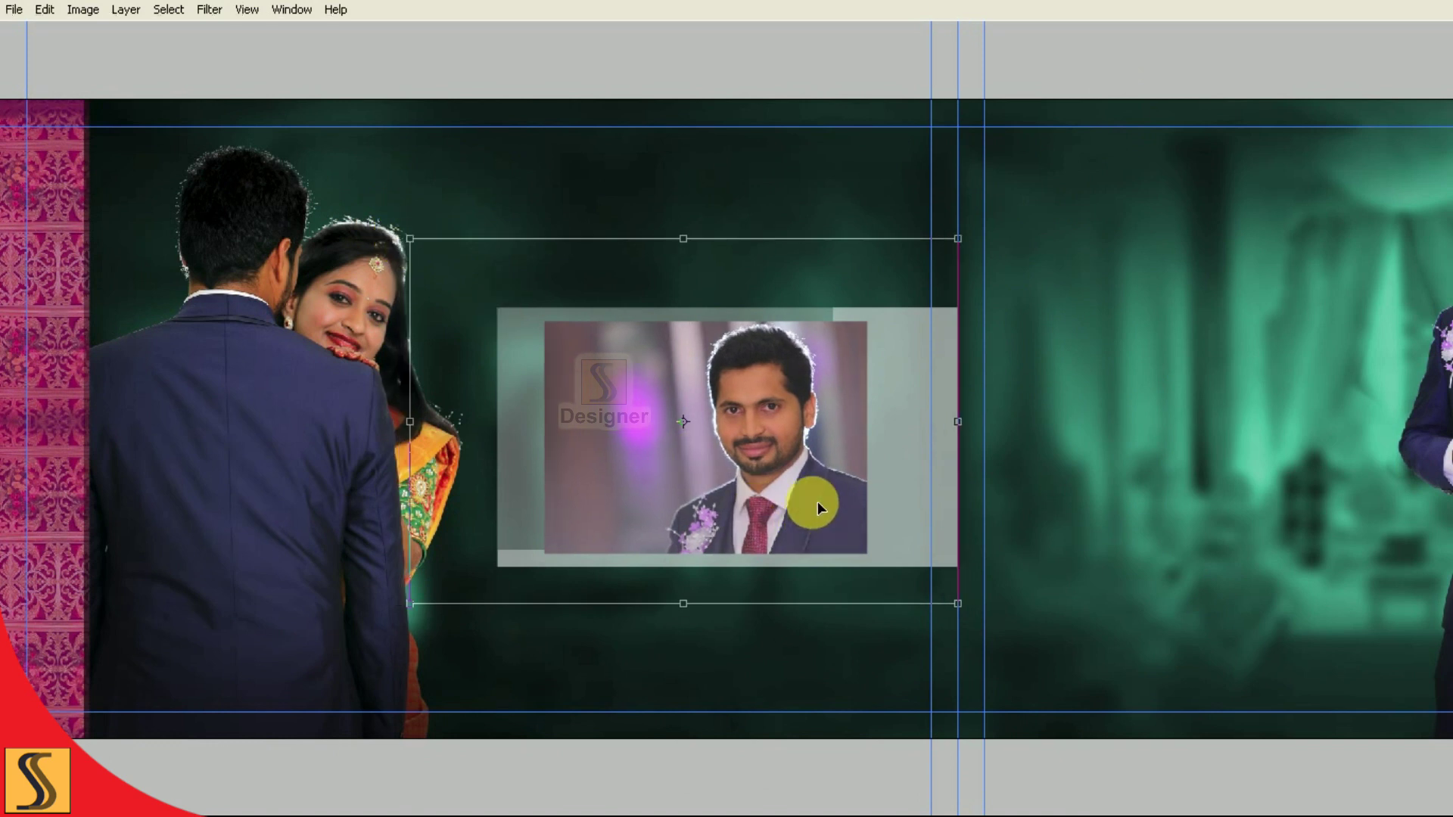
pyautogui.hotkey('ctrl', '+')
pyautogui.press('Right')
pyautogui.press('Right')
pyautogui.press('Right')
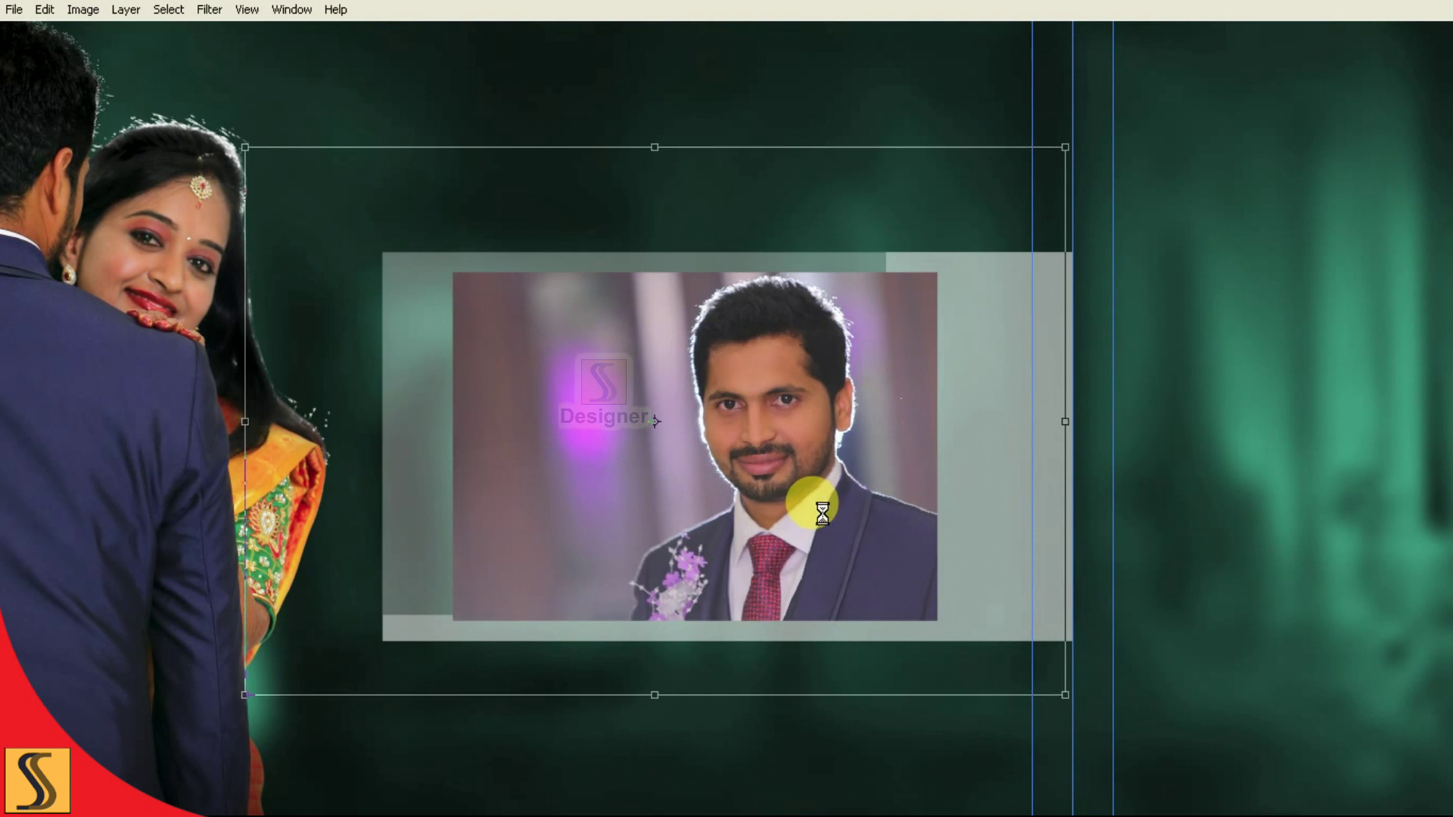
# Reload the photo's selection and create a new overlay layer.
pyautogui.hotkey('alt', 's')
pyautogui.press('o')
pyautogui.press('Return')
pyautogui.hotkey('ctrl', 'shift', 'n')
pyautogui.press('Return')
pyautogui.hotkey('alt', 'w')
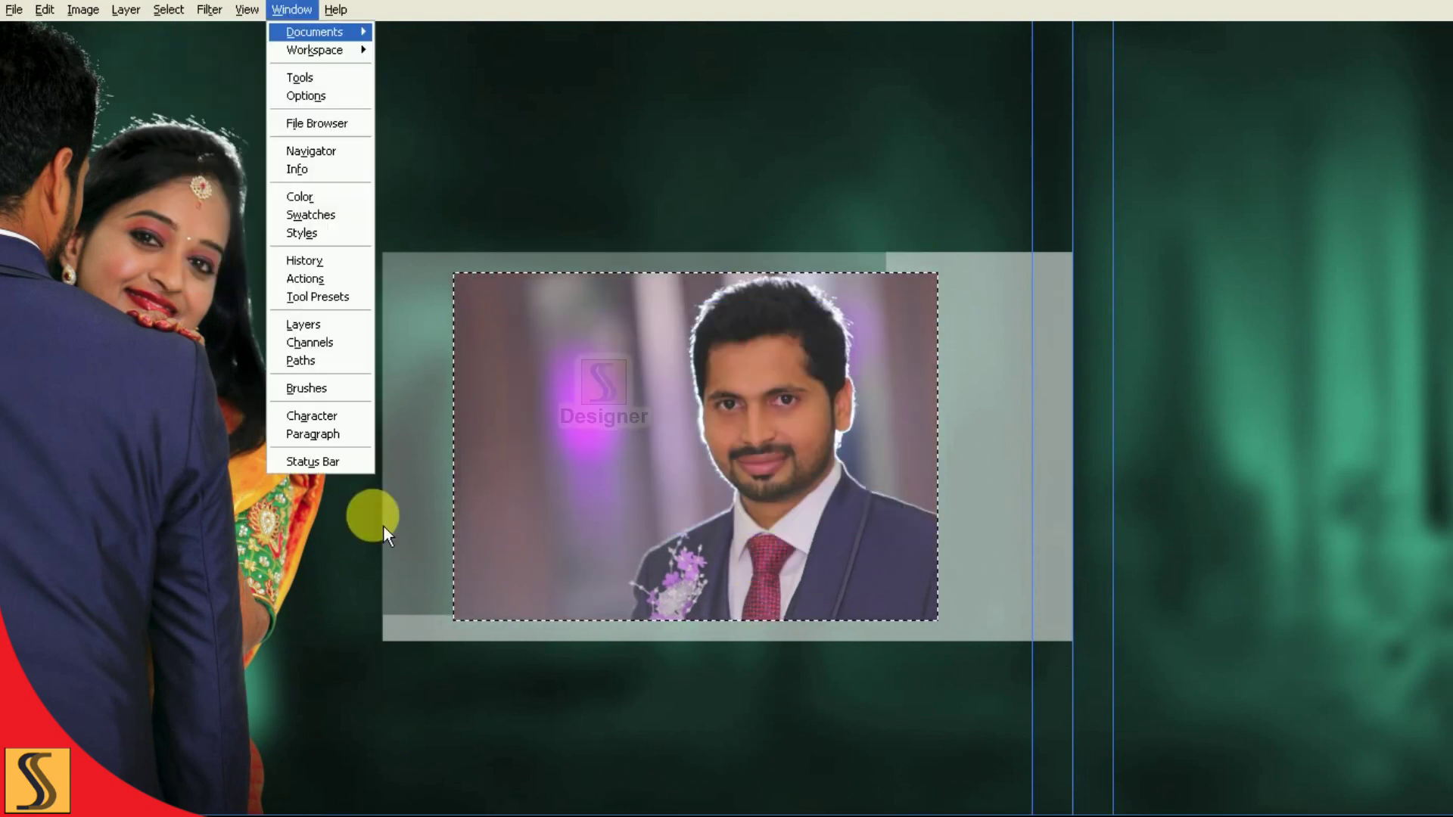
# Use a dark grey colour on Layer 9 and set it to Multiply to darken the photo.
pyautogui.press('t')
pyautogui.click(27, 432)
pyautogui.click(820, 539)
pyautogui.press('Return')
pyautogui.press('F7')
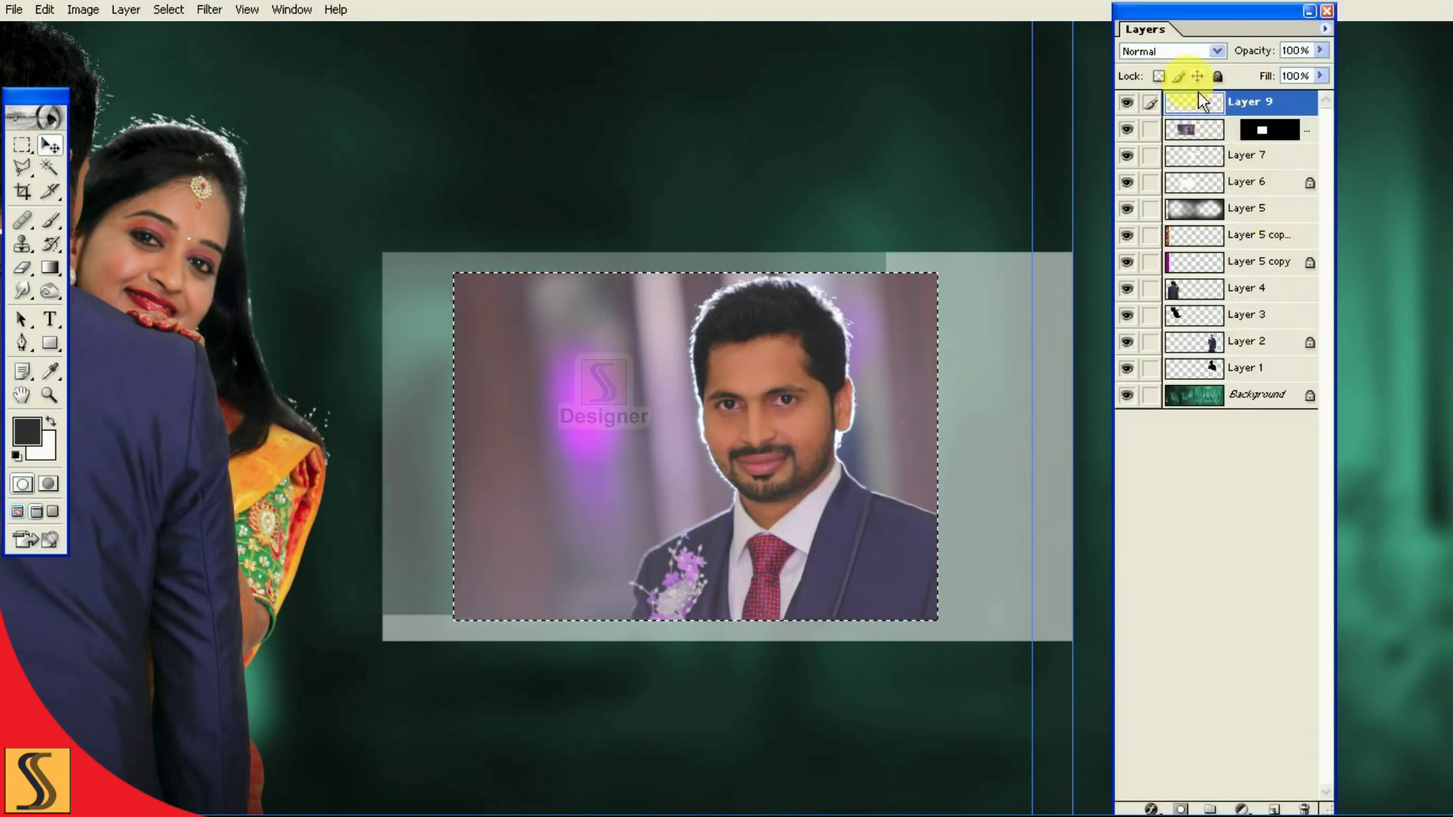
pyautogui.click(1165, 51)
pyautogui.click(1158, 119)
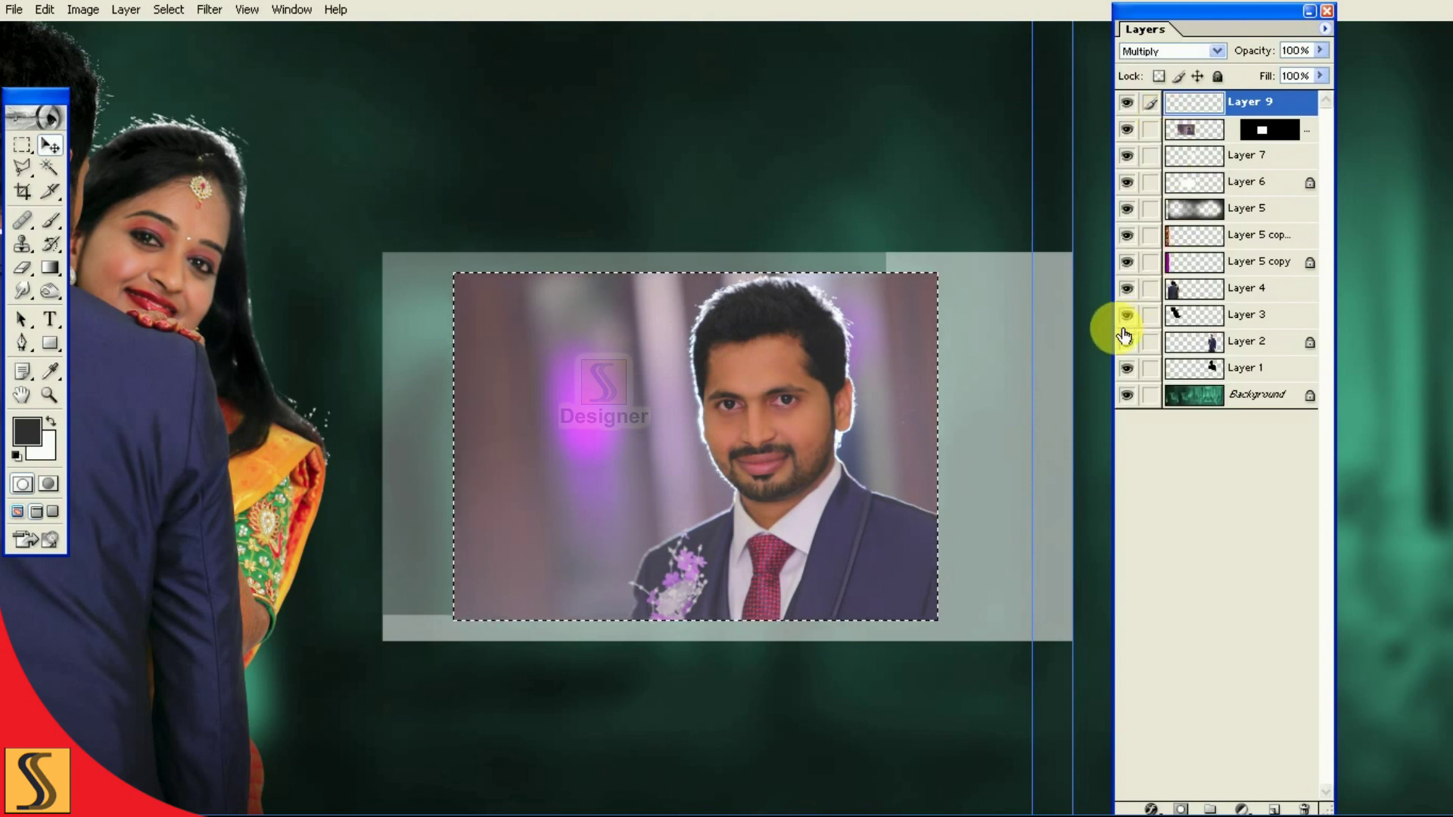
# Shrink the selection slightly inward over the portrait.
pyautogui.press('Tab')
pyautogui.press('Tab')
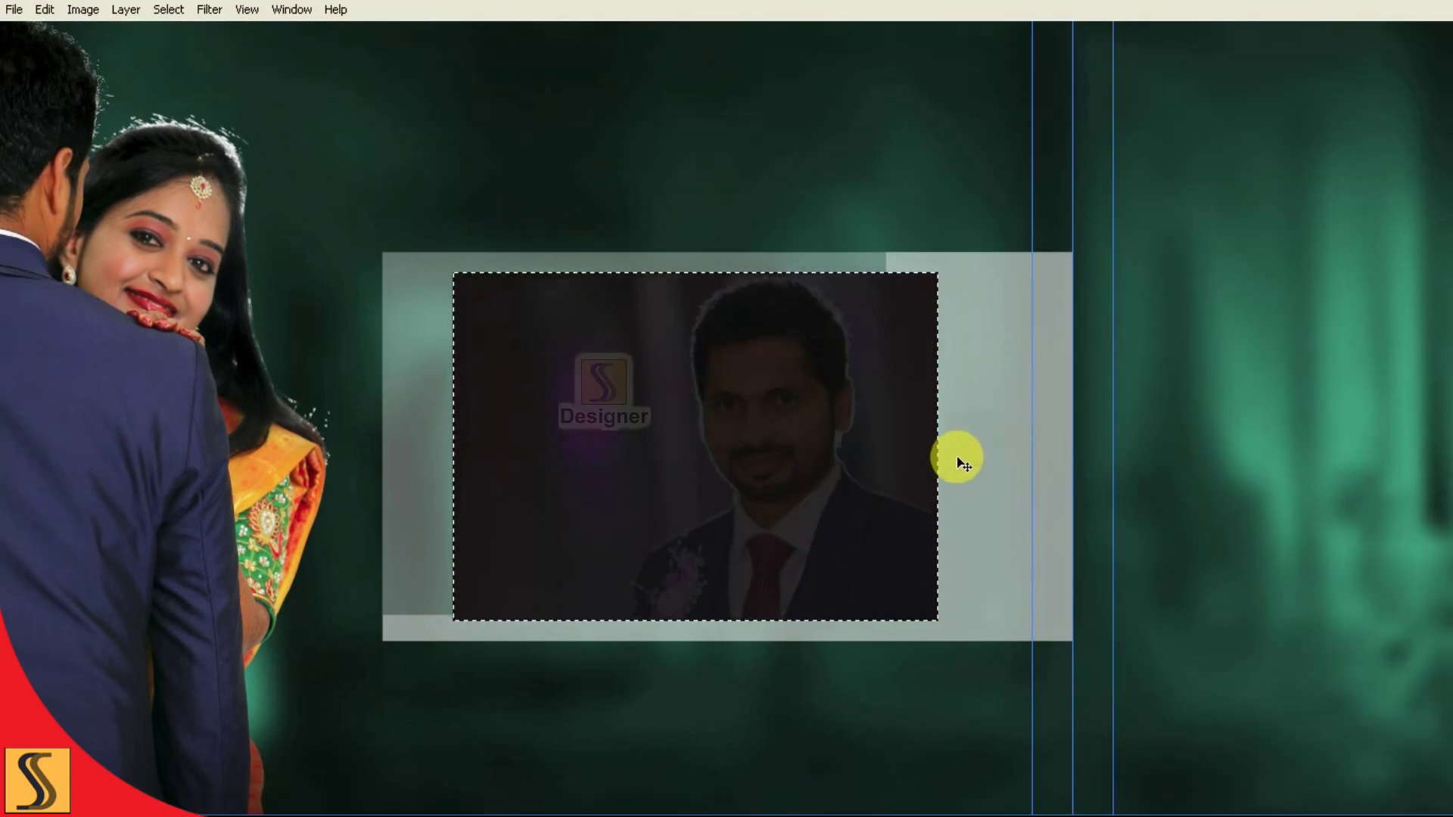
pyautogui.hotkey('ctrl', '+')
pyautogui.hotkey('alt', 's')
pyautogui.press('t')
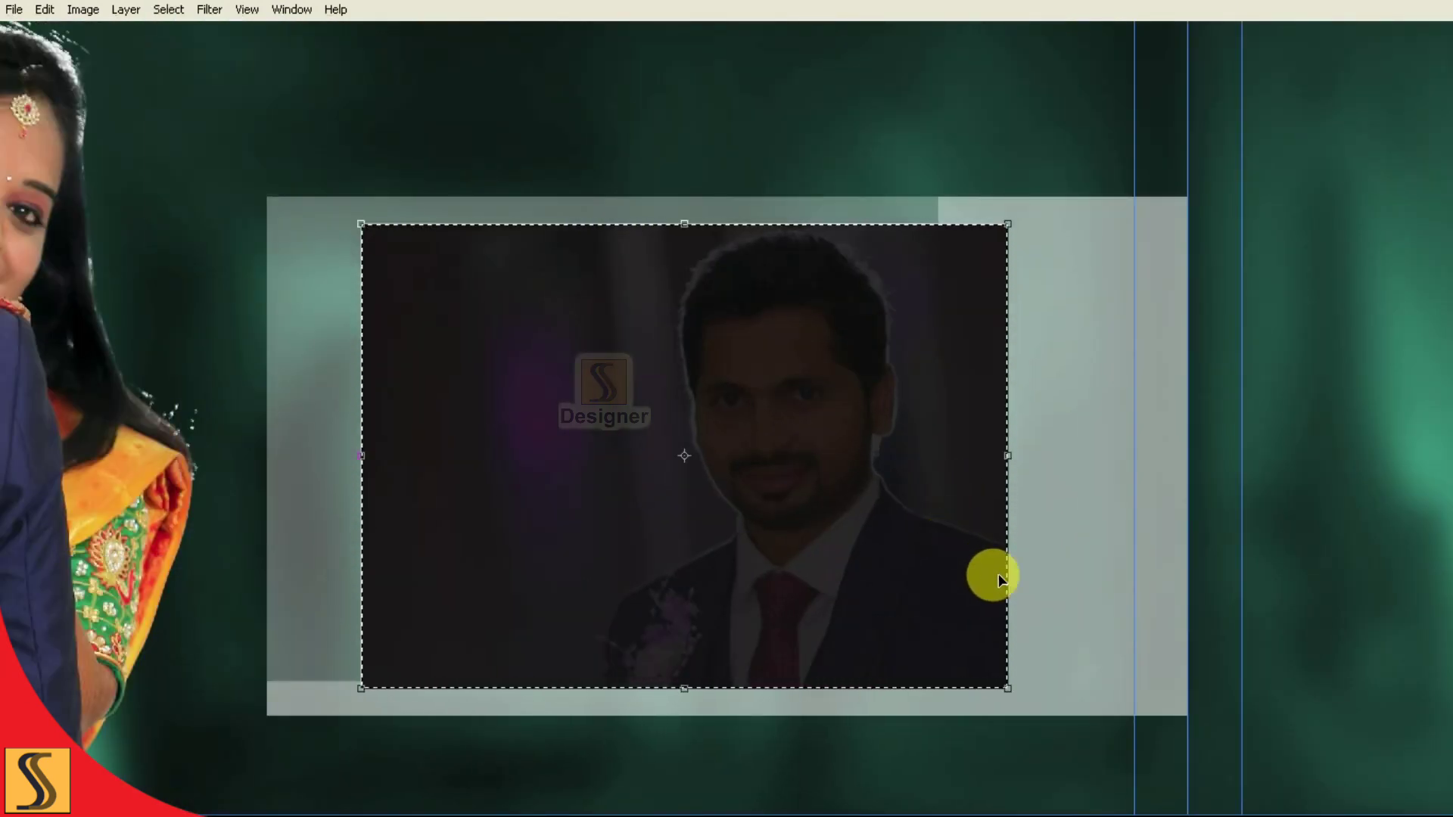
pyautogui.hotkey('ctrl', '+')
pyautogui.moveTo(1148, 127); pyautogui.dragTo(1152, 147)
pyautogui.press('Return')
pyautogui.hotkey('ctrl', '-')
# On a new layer, stroke the selection with a 2 px white border placed Outside.
pyautogui.hotkey('ctrl', 'shift', 'n')
pyautogui.press('Return')
pyautogui.hotkey('alt', 'e')
pyautogui.press('s')
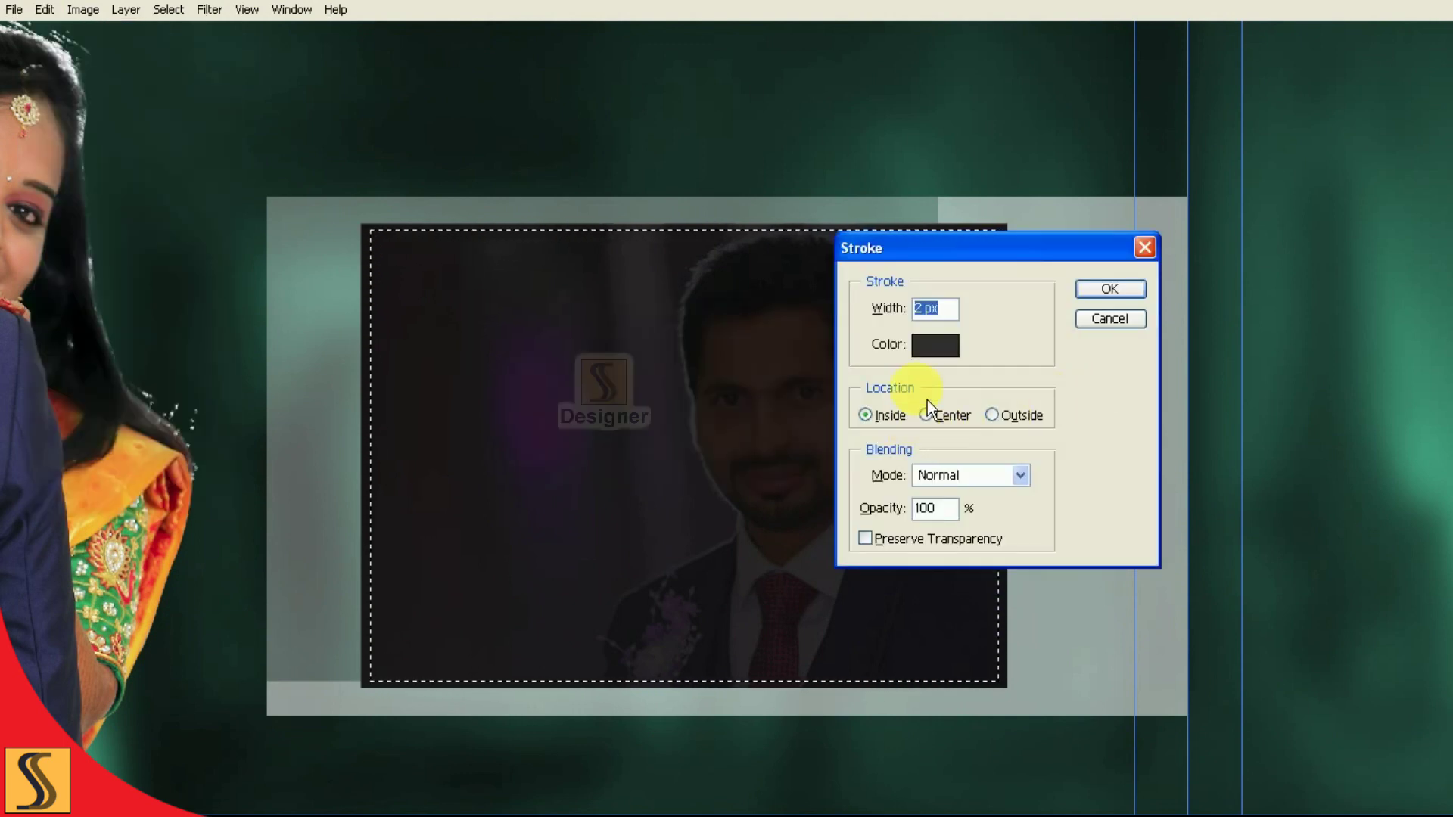
pyautogui.click(931, 342)
pyautogui.moveTo(924, 340); pyautogui.dragTo(732, 269)
pyautogui.press('Return')
pyautogui.write('2')
pyautogui.click(1028, 410)
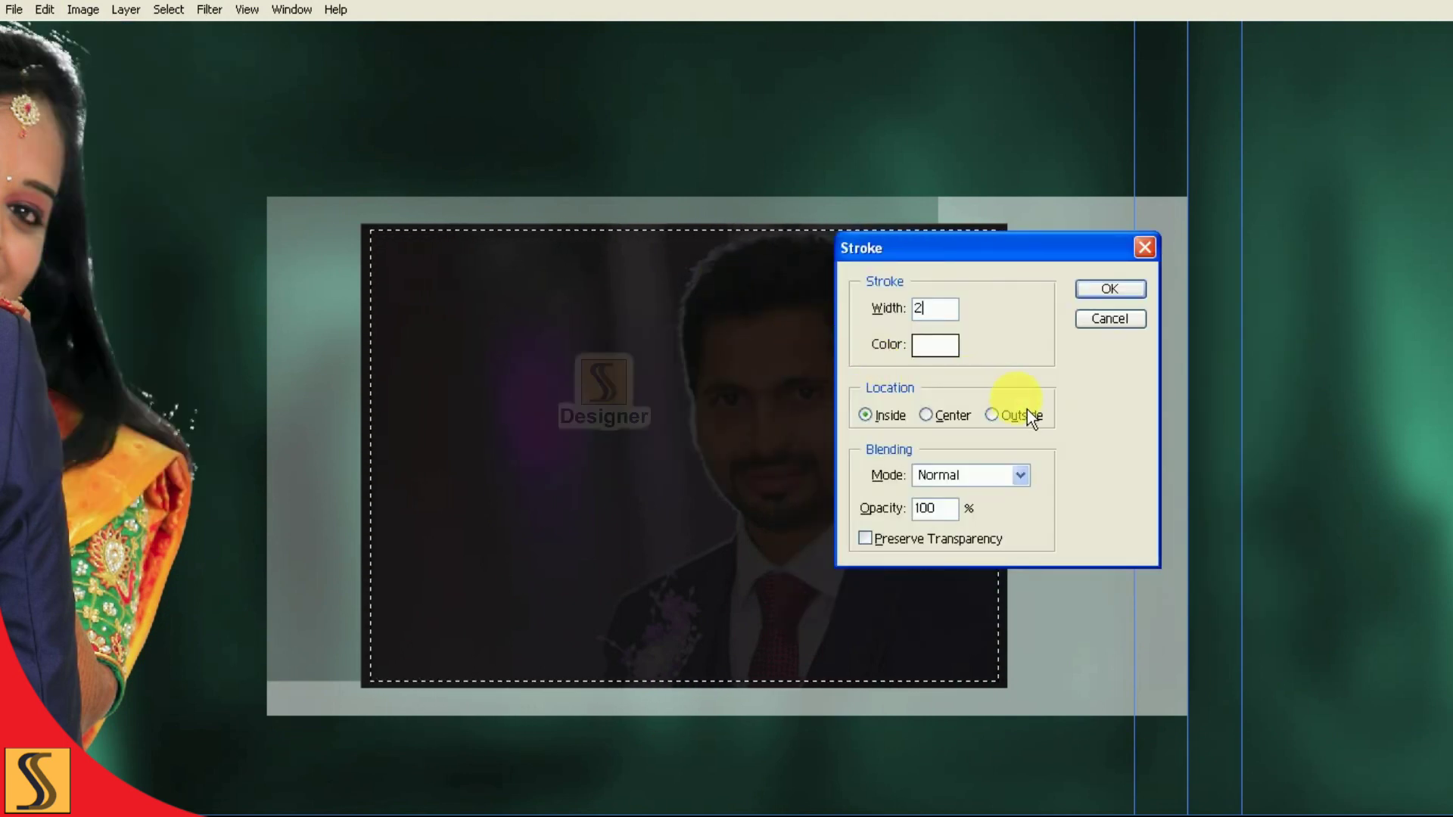
pyautogui.press('Return')
# Zoom out and select the dark overlay Layer 9 in the layers list.
pyautogui.hotkey('ctrl', '-')
pyautogui.press('F7')
pyautogui.click(1211, 235)
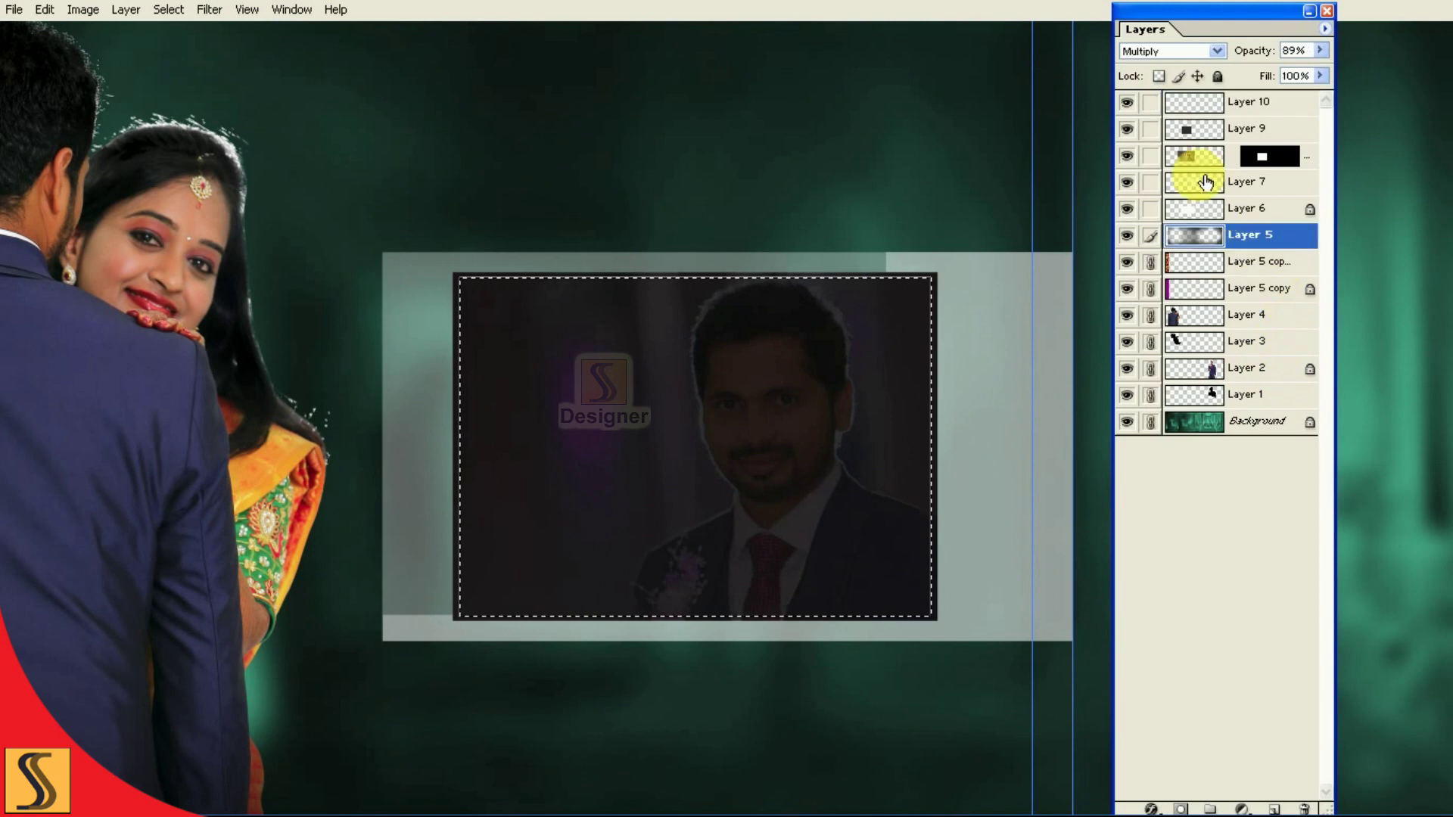
pyautogui.click(1196, 130)
pyautogui.press('F7')
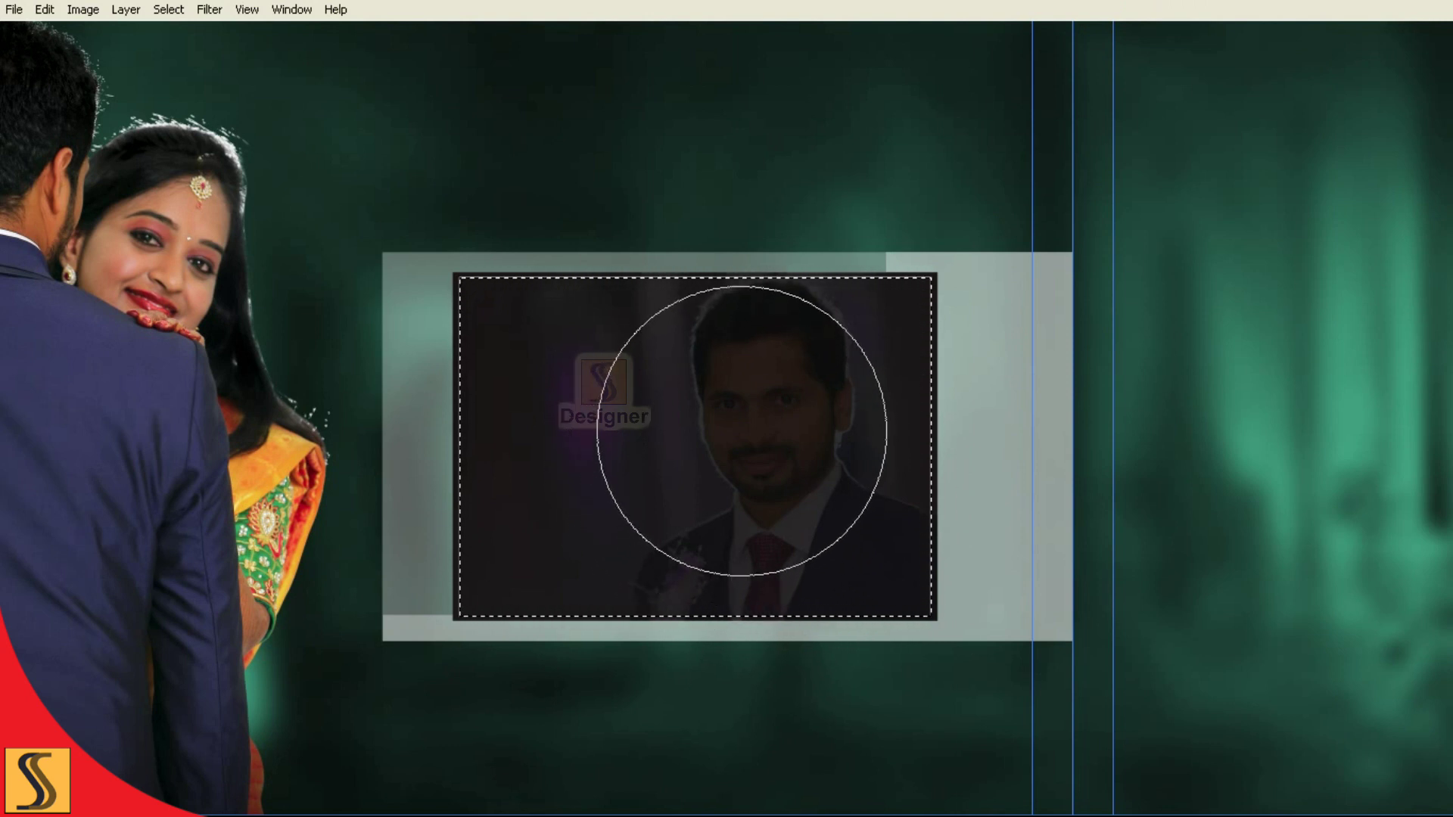
# Clear the overlay from the portrait's centre, zoom out to the groom, and type Memories text.
pyautogui.press('Delete')
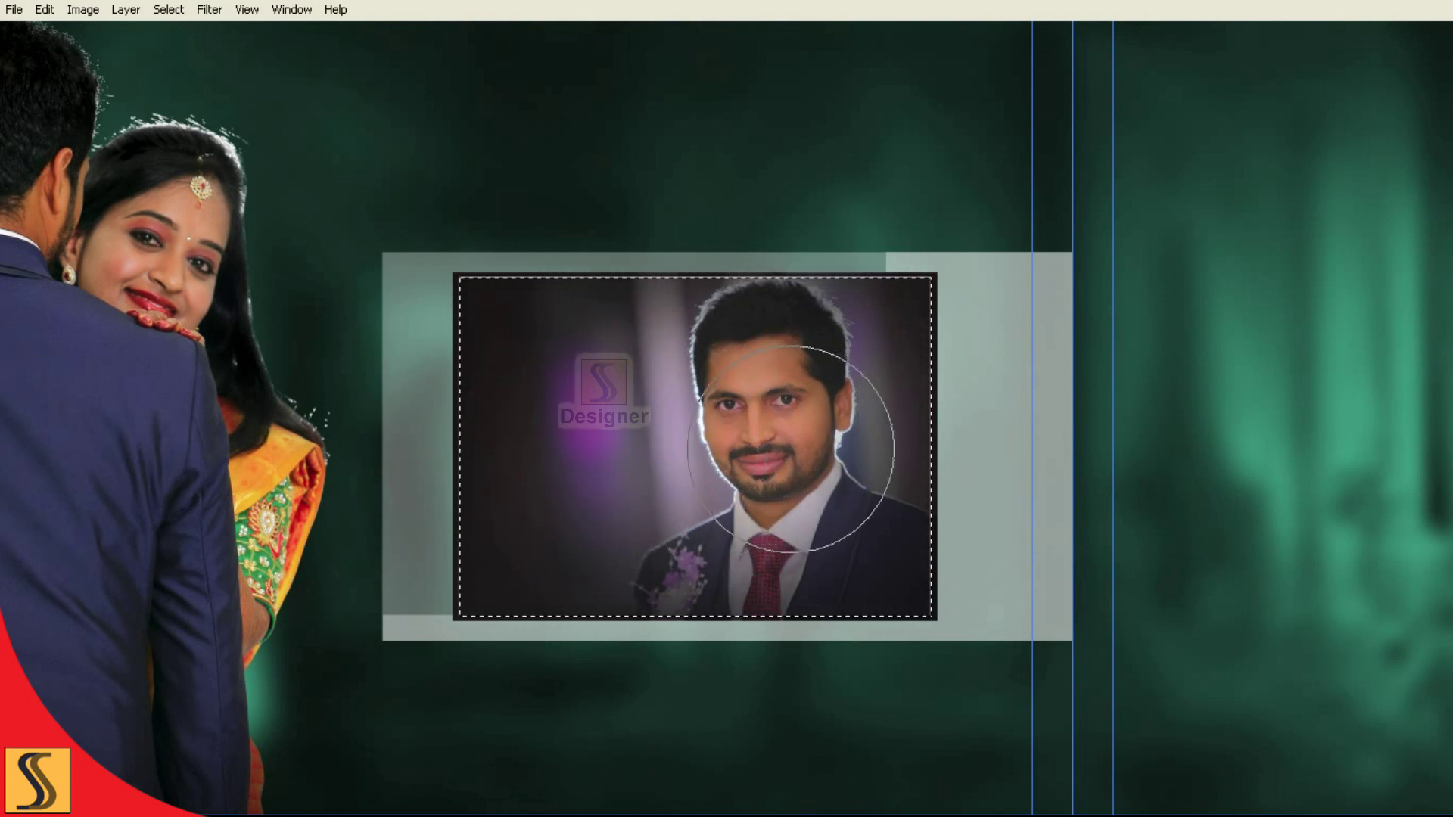
pyautogui.click(788, 470)
pyautogui.hotkey('ctrl', '0')
pyautogui.press('F7')
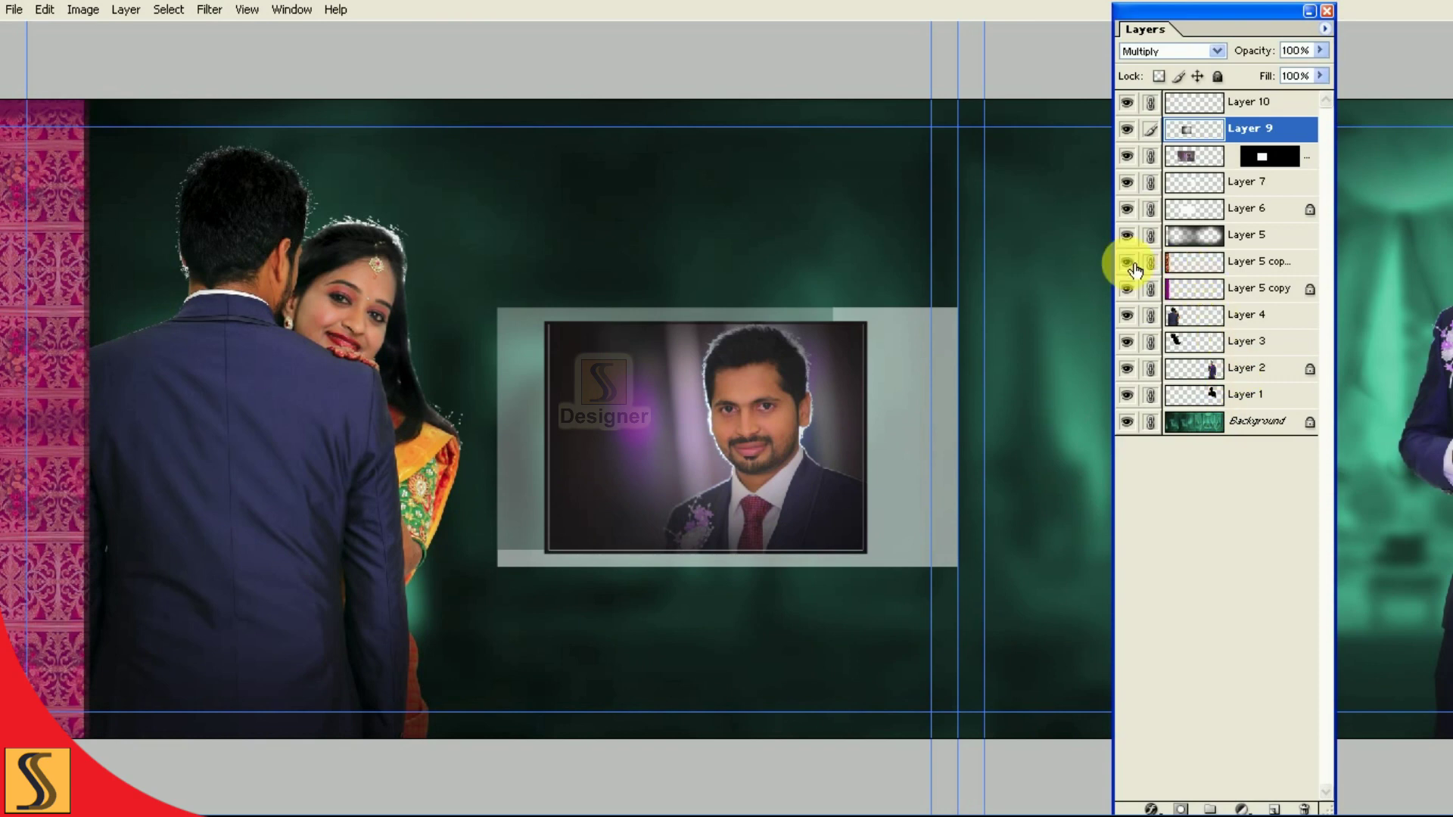
pyautogui.press('F7')
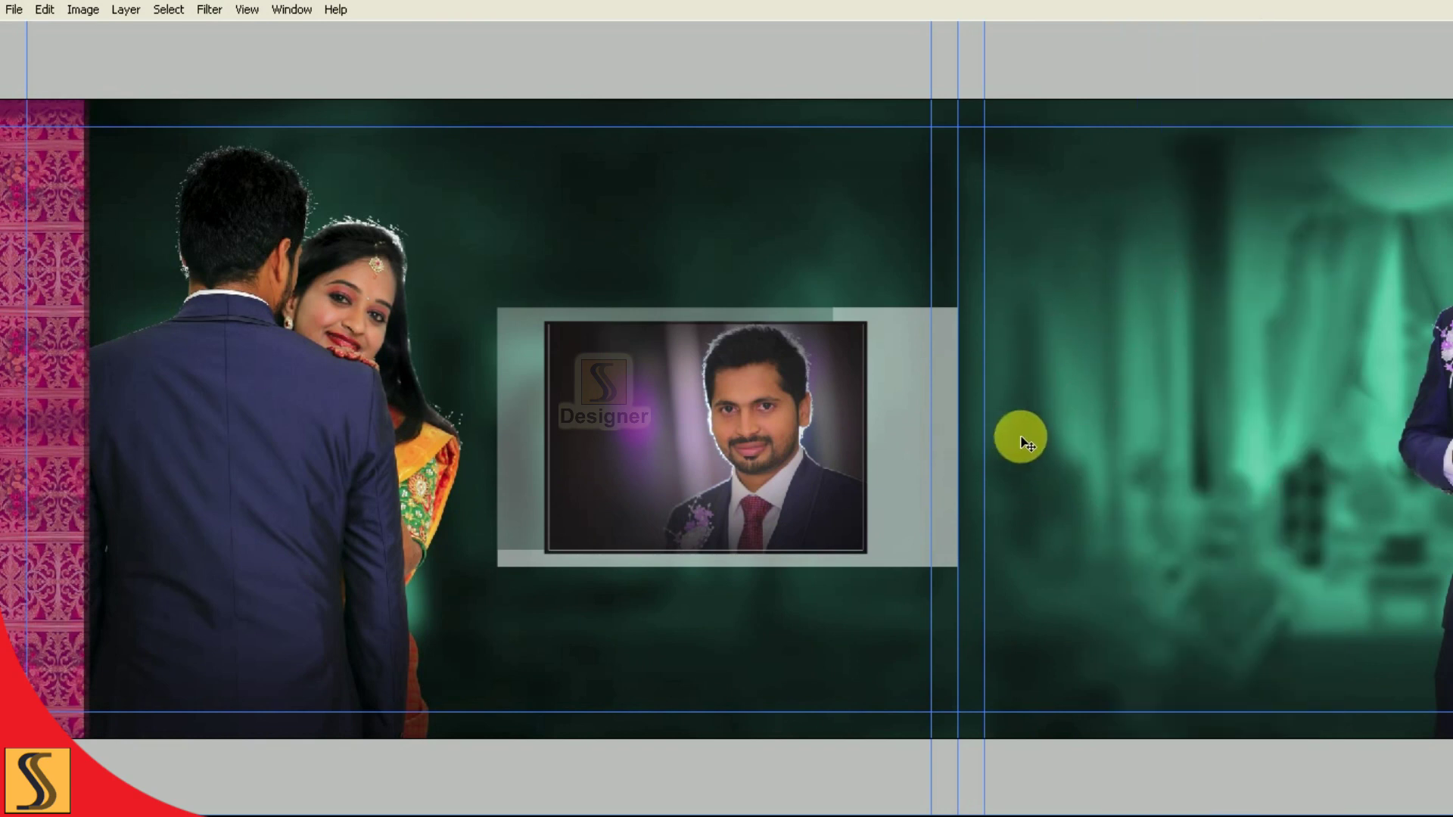
pyautogui.moveTo(1107, 454)
pyautogui.mouseDown()
pyautogui.moveTo(769, 396)
pyautogui.moveTo(1005, 399)
pyautogui.mouseUp()
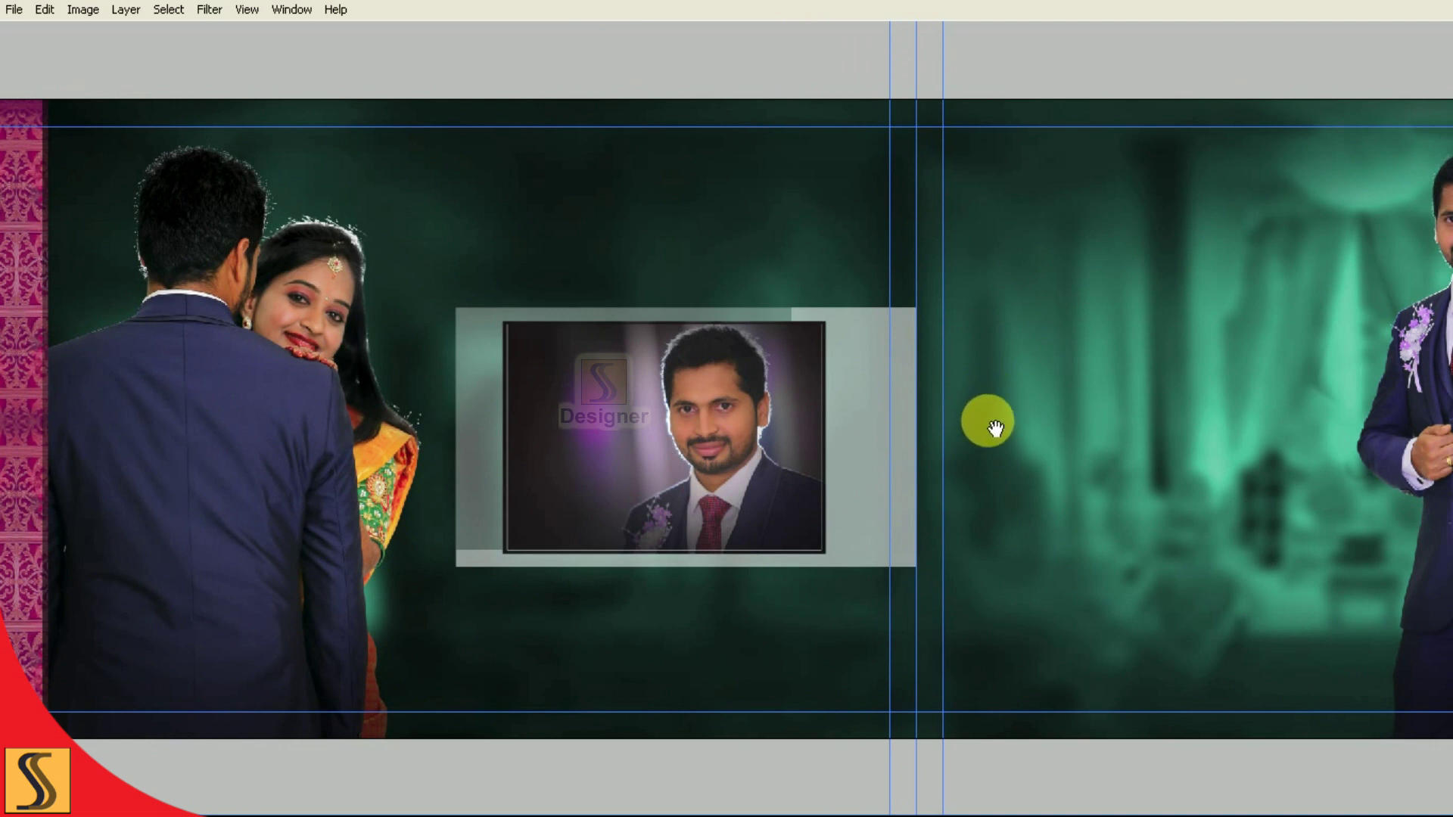
pyautogui.moveTo(988, 433)
pyautogui.mouseDown()
pyautogui.moveTo(780, 422)
pyautogui.moveTo(886, 422)
pyautogui.mouseUp()
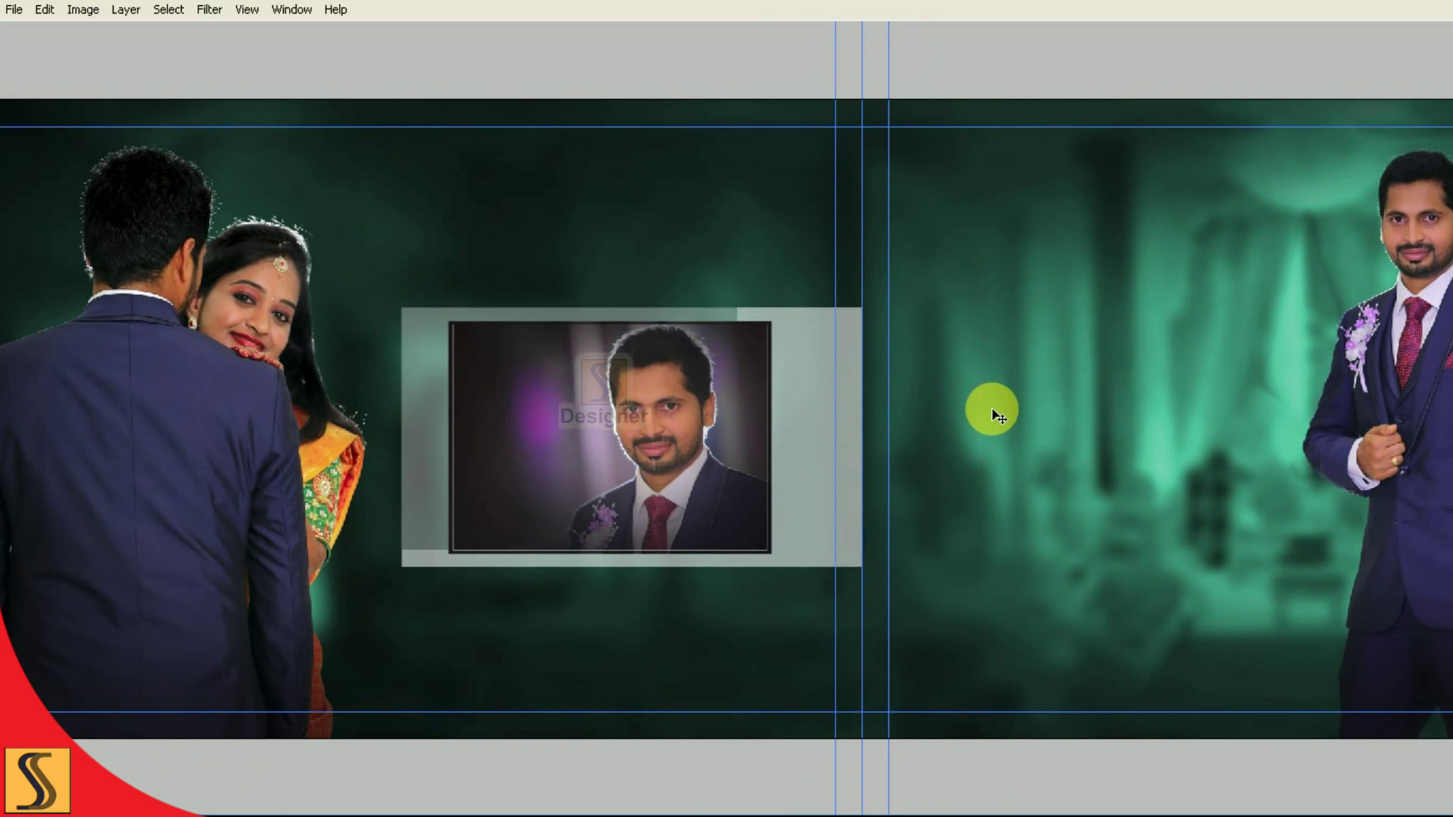
pyautogui.write('Memories')
# Replace the text with a repeated Memories line below the portrait in Arial 10 pt.
pyautogui.hotkey('ctrl', 'a')
pyautogui.press('BackSpace')
pyautogui.click(606, 610)
pyautogui.hotkey('ctrl', 'v')
pyautogui.hotkey('ctrl', 'v')
pyautogui.hotkey('ctrl', 'v')
pyautogui.hotkey('ctrl', 'v')
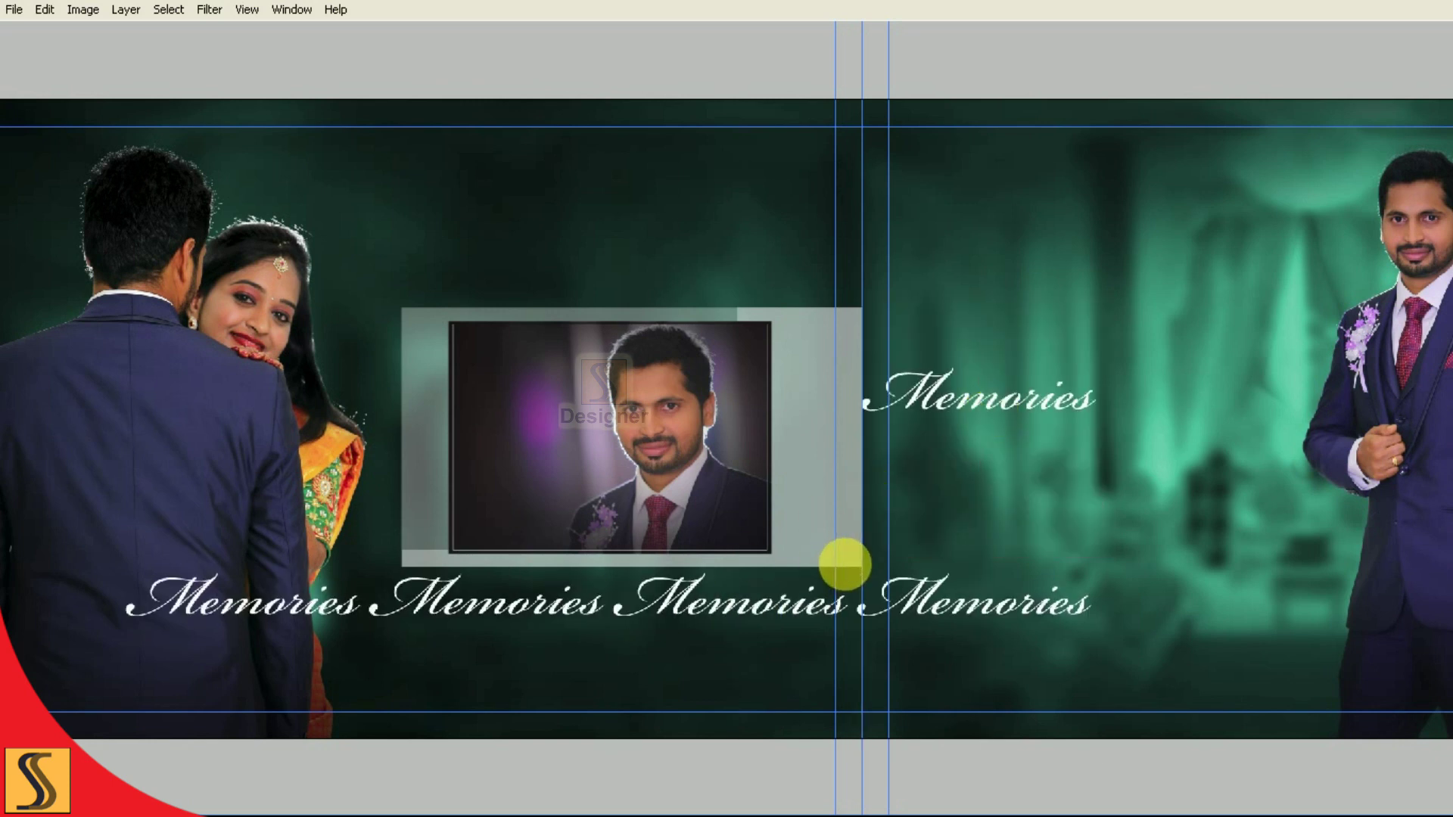
pyautogui.hotkey('ctrl', 'Return')
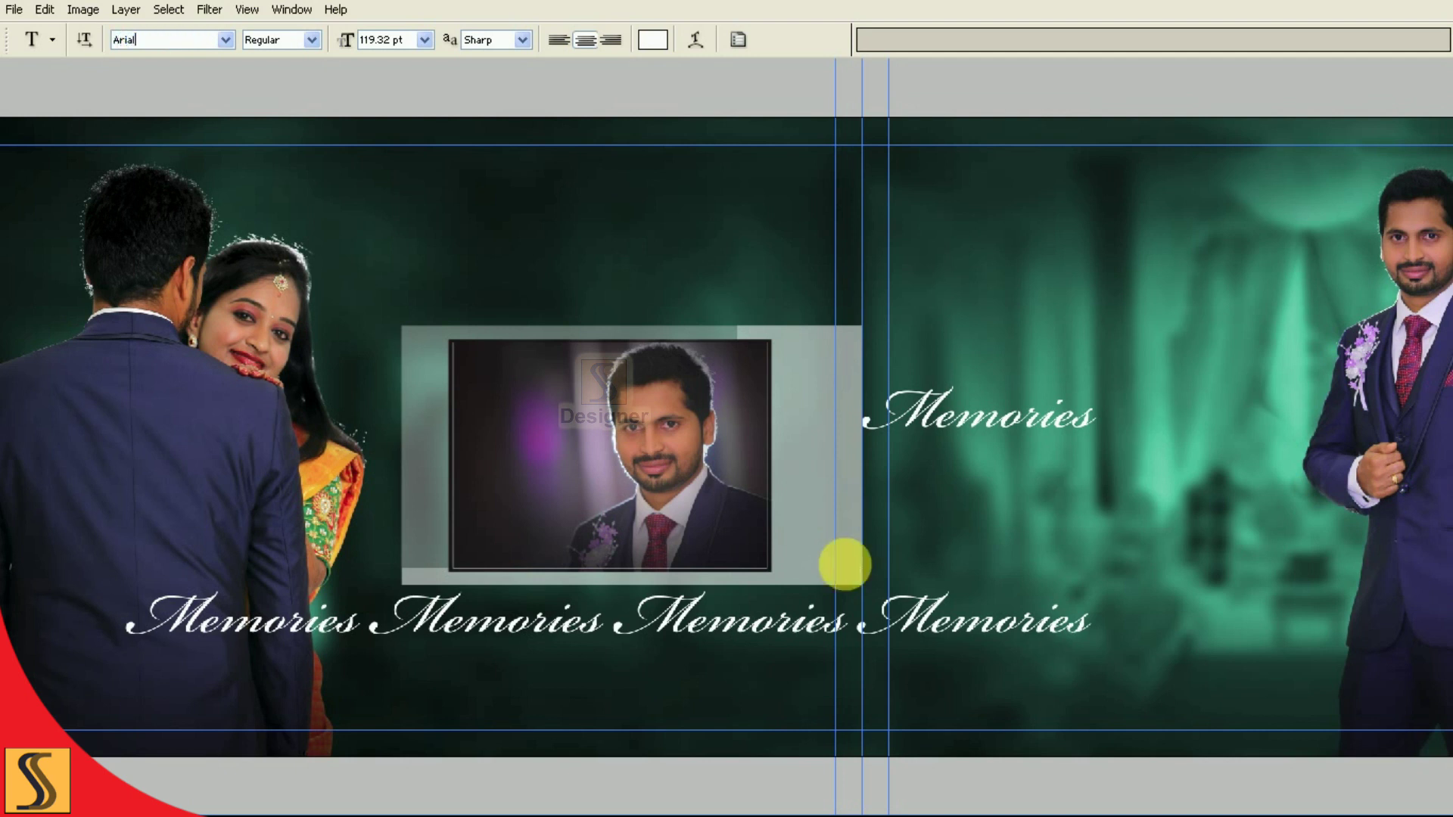
pyautogui.press('Tab')
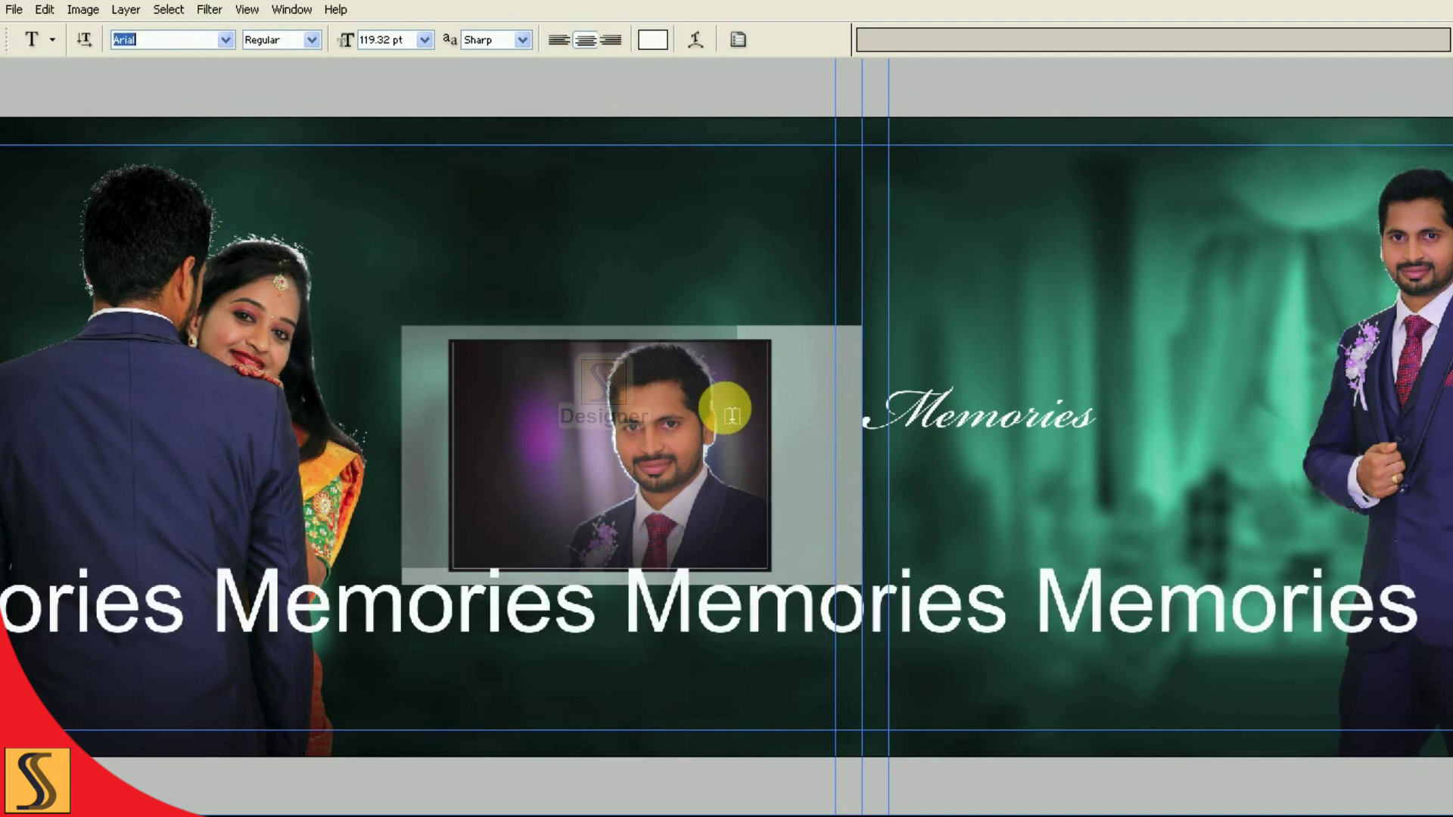
pyautogui.write('10')
pyautogui.press('Return')
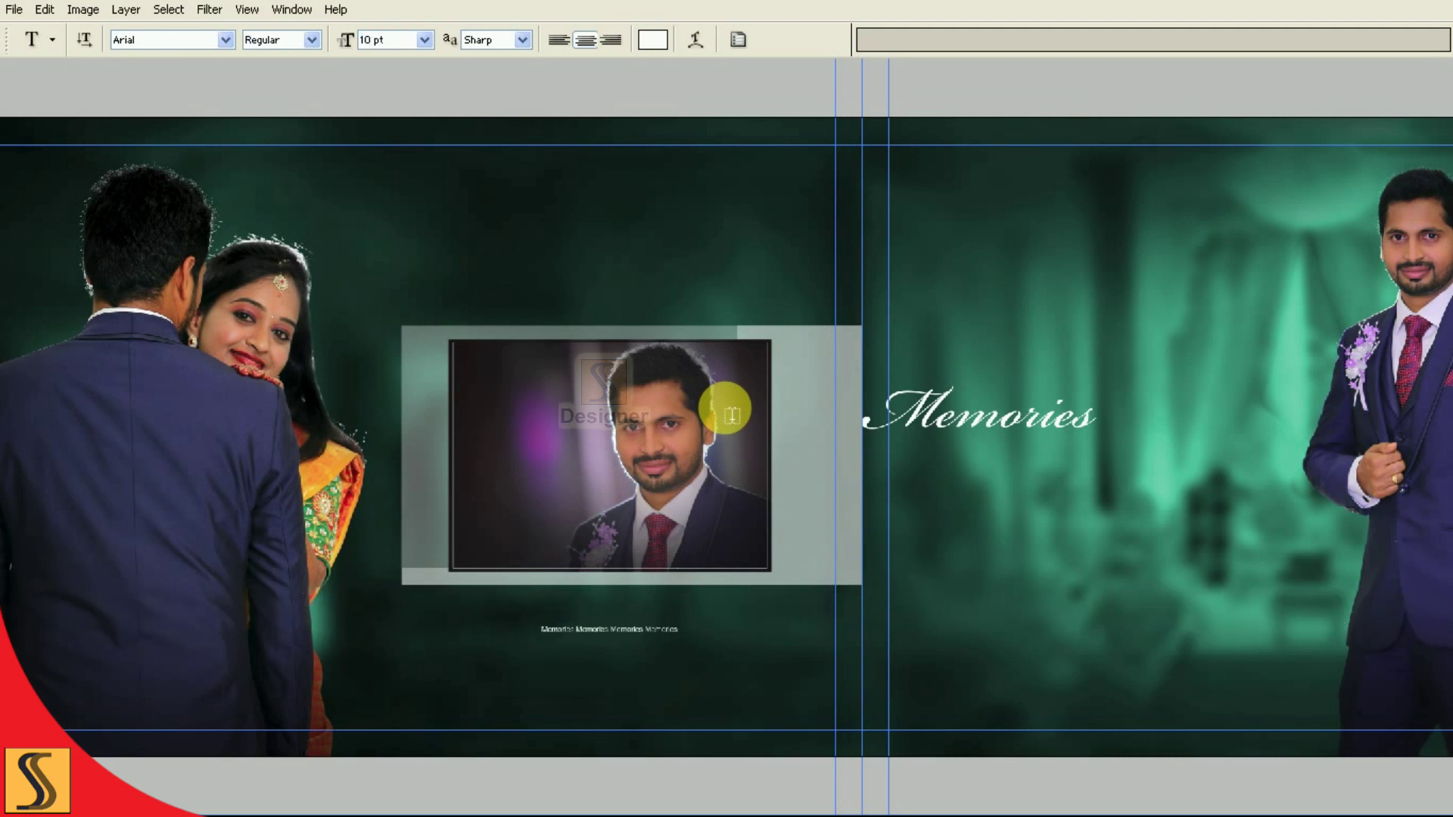
# Move the small Memories line into place just under the frame.
pyautogui.tripleClick(639, 628)
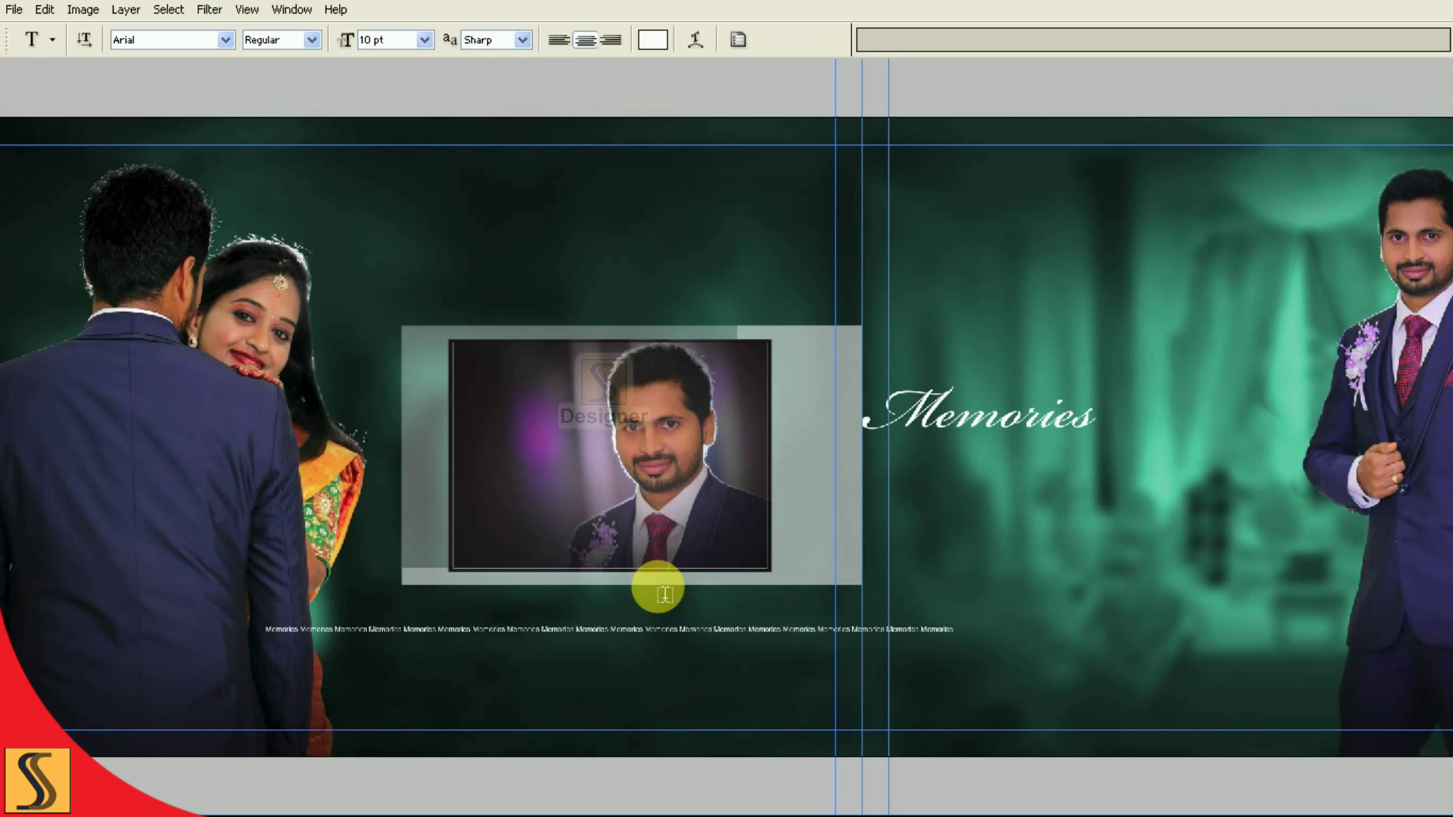
pyautogui.hotkey('ctrl', 'Return')
pyautogui.press('v')
pyautogui.moveTo(637, 460); pyautogui.dragTo(705, 449)
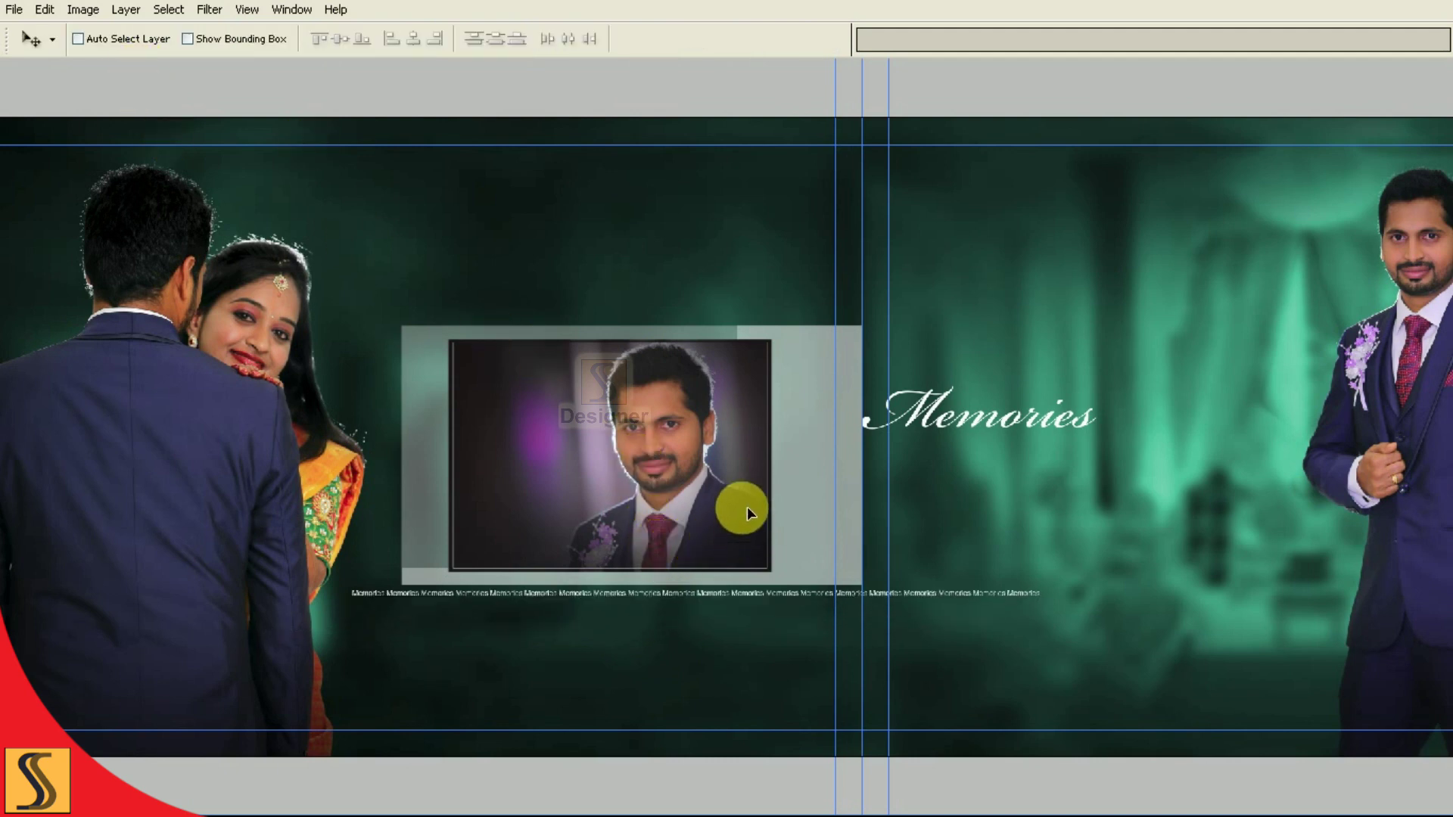
pyautogui.keyDown('ctrl'); pyautogui.click(746, 505); pyautogui.keyUp('ctrl')
pyautogui.moveTo(740, 573); pyautogui.dragTo(813, 321)
pyautogui.hotkey('shift', 'Right')
pyautogui.hotkey('shift', 'Right')
pyautogui.hotkey('shift', 'Right')
# Add a 35 pt 'Memories Memories Memories Memories' line beneath the small one.
pyautogui.press('t')
pyautogui.click(633, 623)
pyautogui.write('Memories Memories Memories Memories')
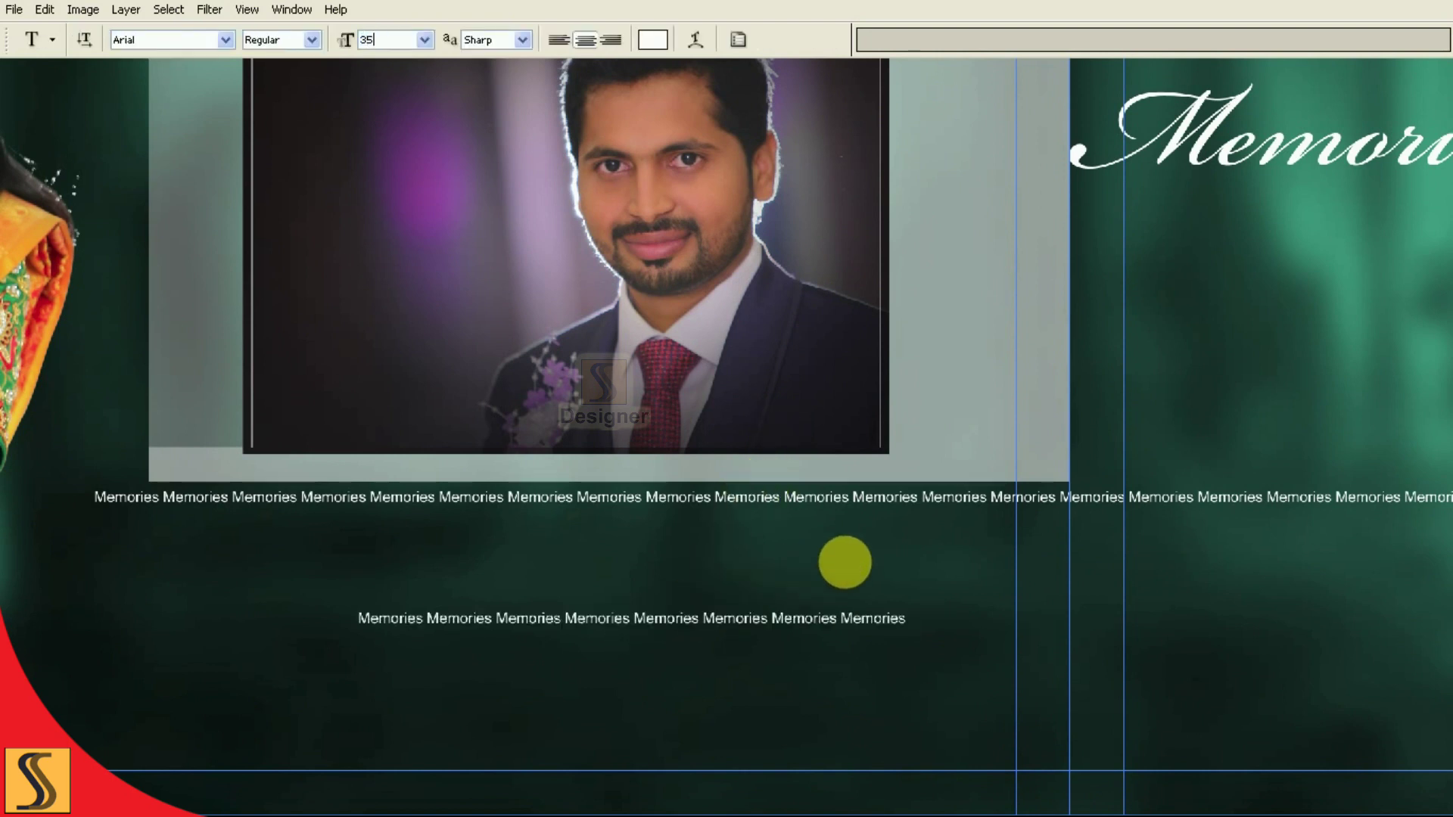
pyautogui.press('Return')
pyautogui.press('v')
pyautogui.moveTo(786, 585); pyautogui.dragTo(821, 525)
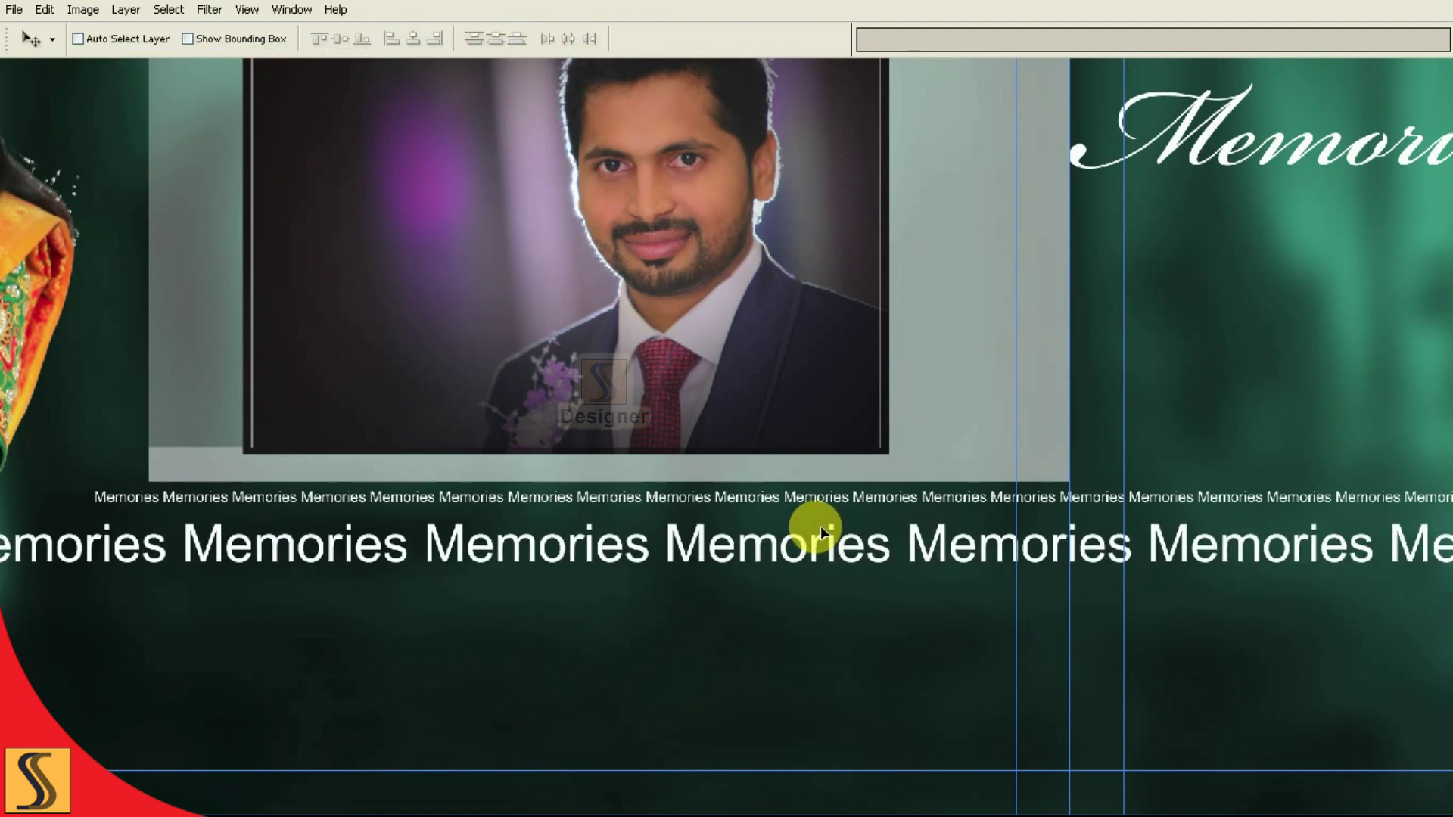
pyautogui.press('F7')
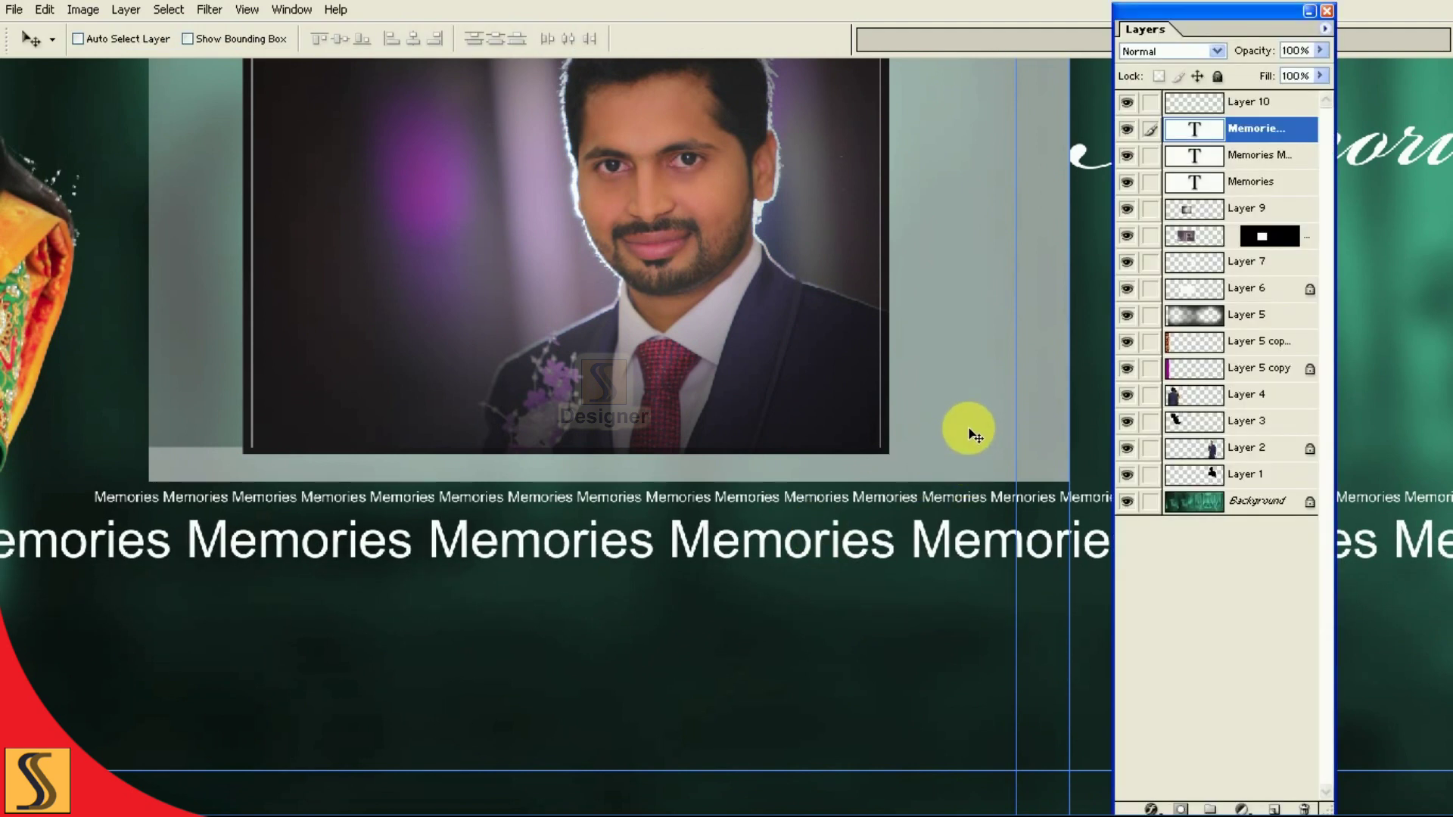
# Merge the Memories text layers, then paint a layer mask and apply it to fade the row.
pyautogui.hotkey('ctrl', 'e')
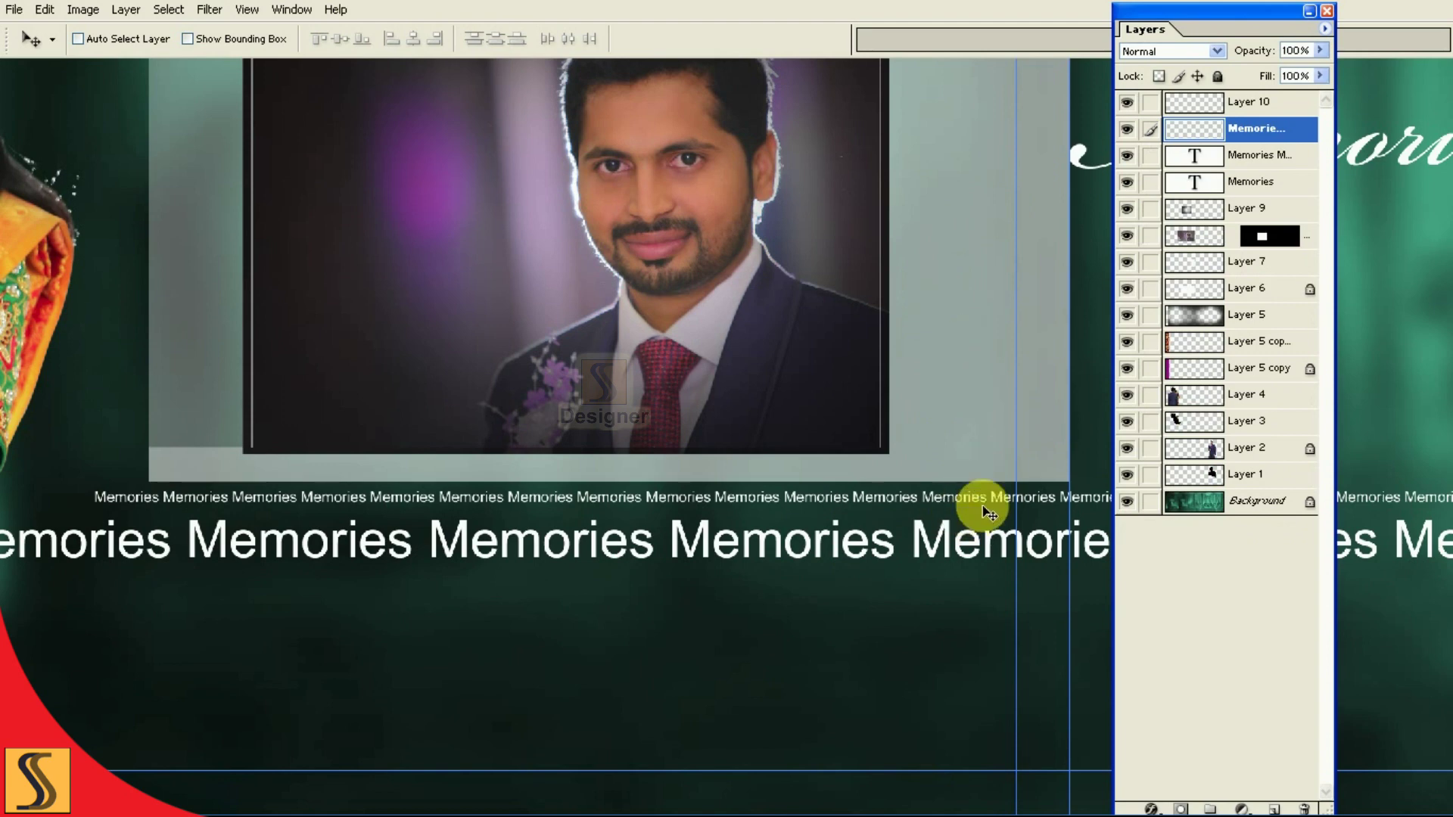
pyautogui.hotkey('ctrl', '-')
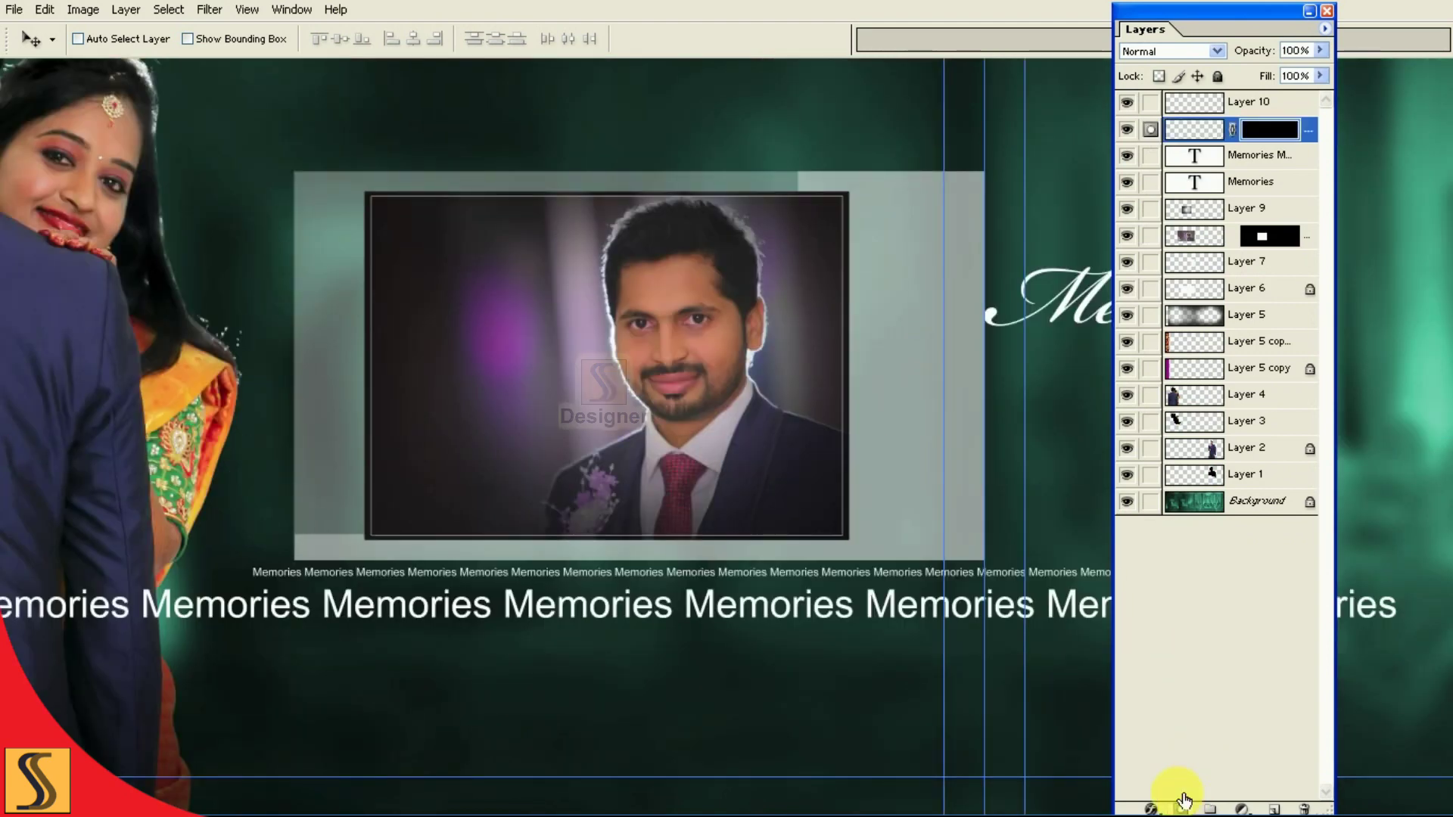
pyautogui.press('Tab')
pyautogui.press('e')
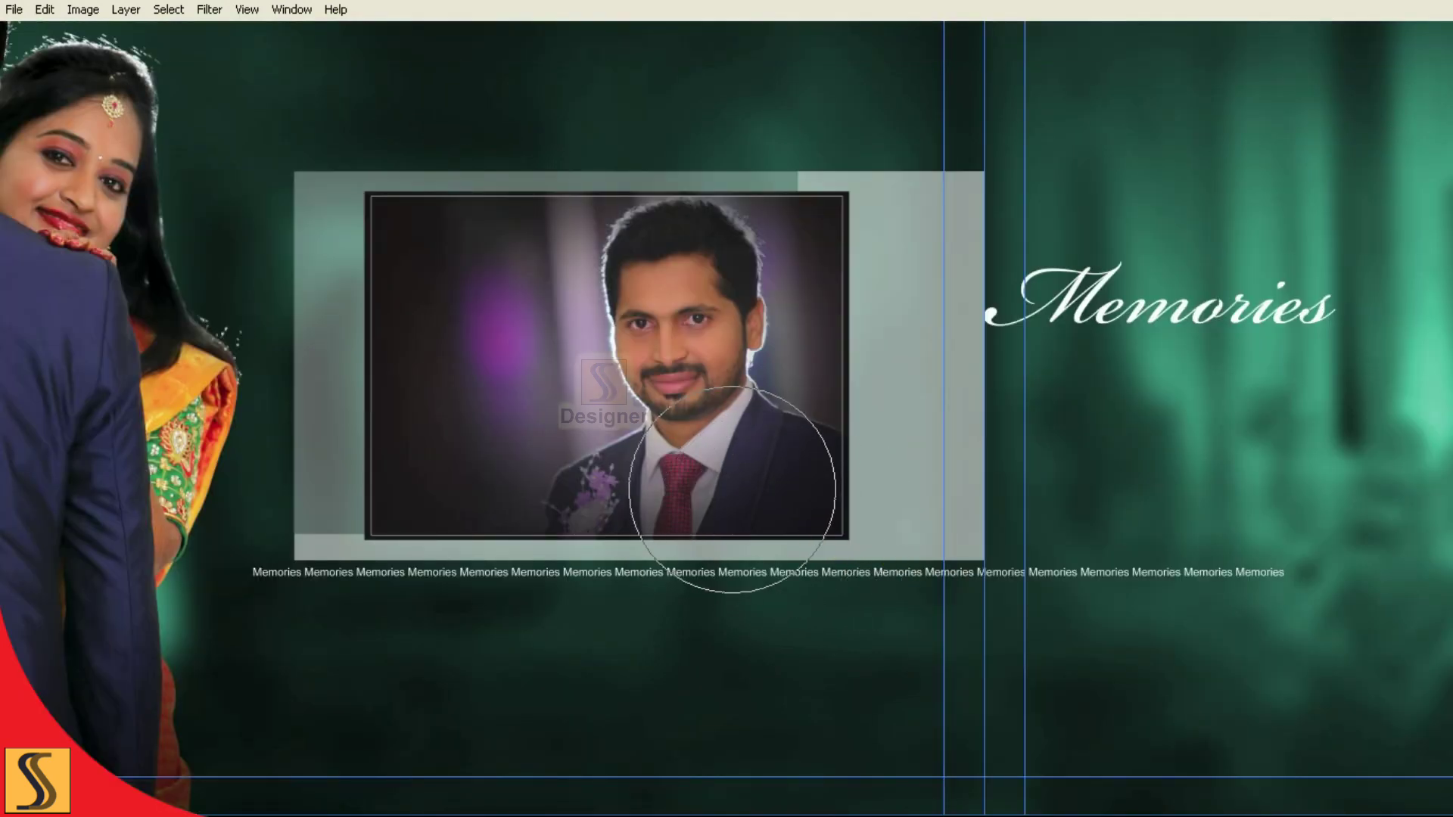
pyautogui.moveTo(433, 512); pyautogui.dragTo(870, 500)
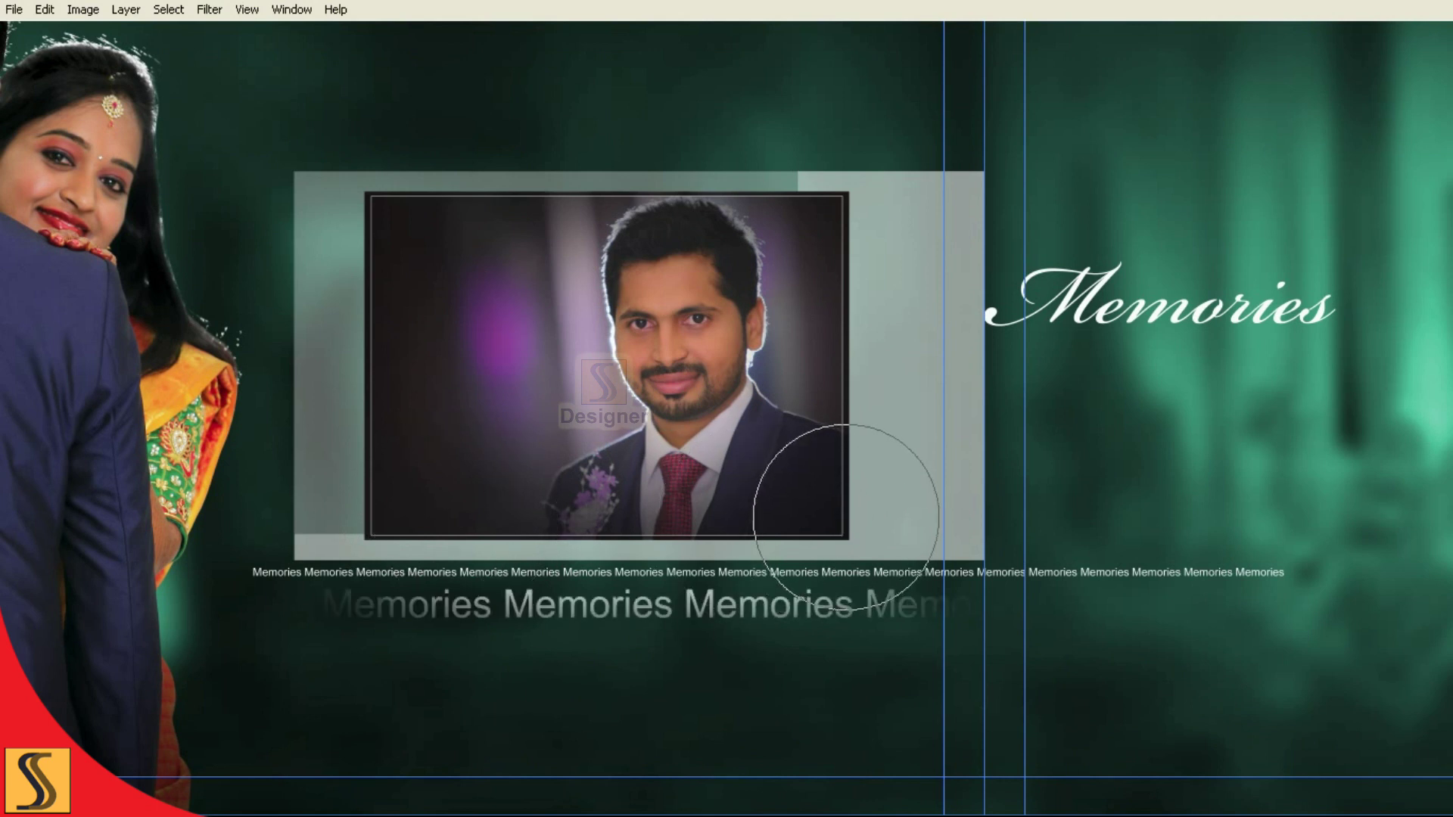
pyautogui.press('F7')
pyautogui.rightClick(1272, 136)
pyautogui.click(1211, 267)
# Set the Memories layer to 60% opacity, Gaussian-blur it, and copy the small row to the box top.
pyautogui.press('6')
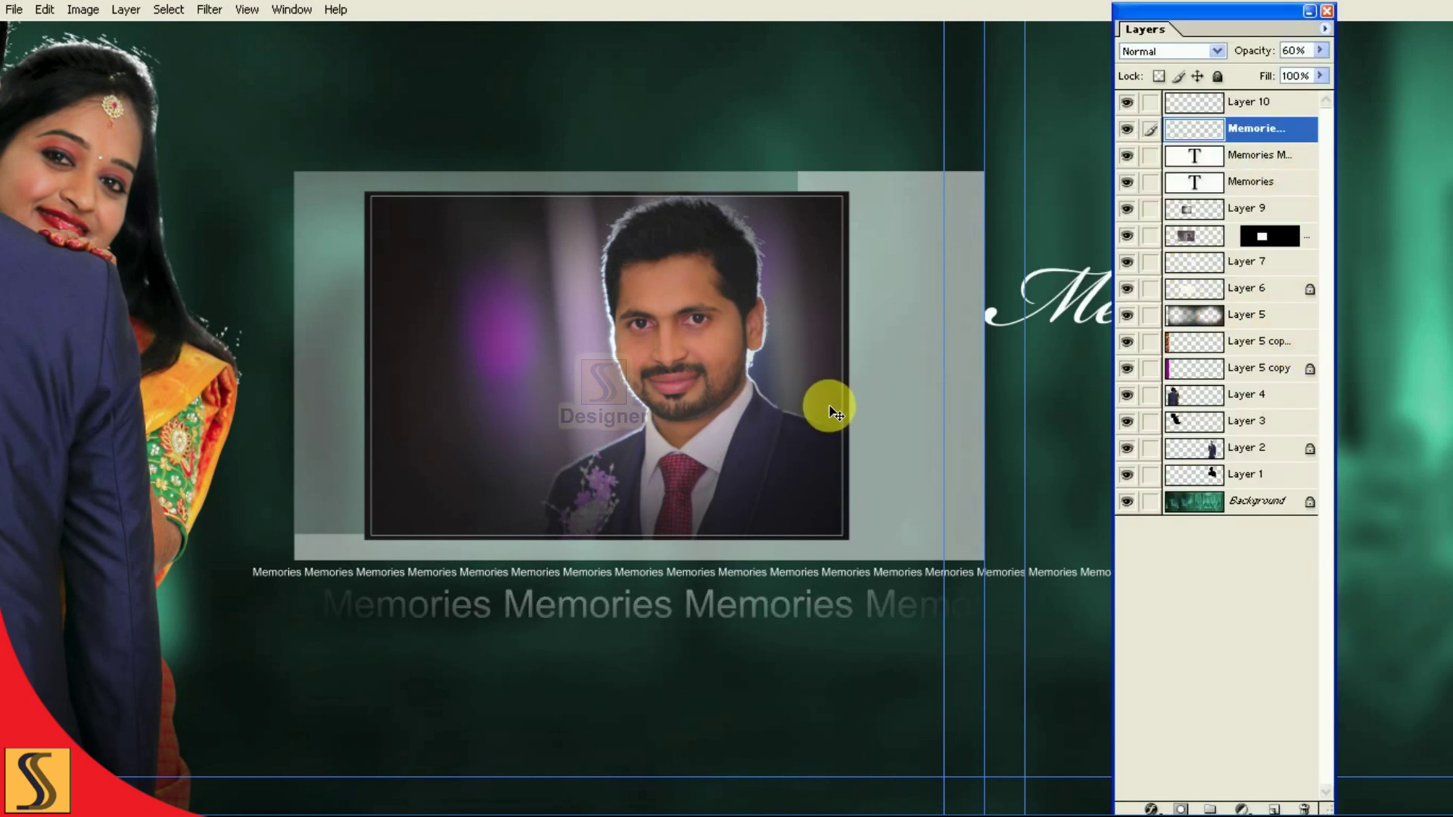
pyautogui.hotkey('alt', 't')
pyautogui.press('b')
pyautogui.press('g')
pyautogui.press('Return')
pyautogui.press('F7')
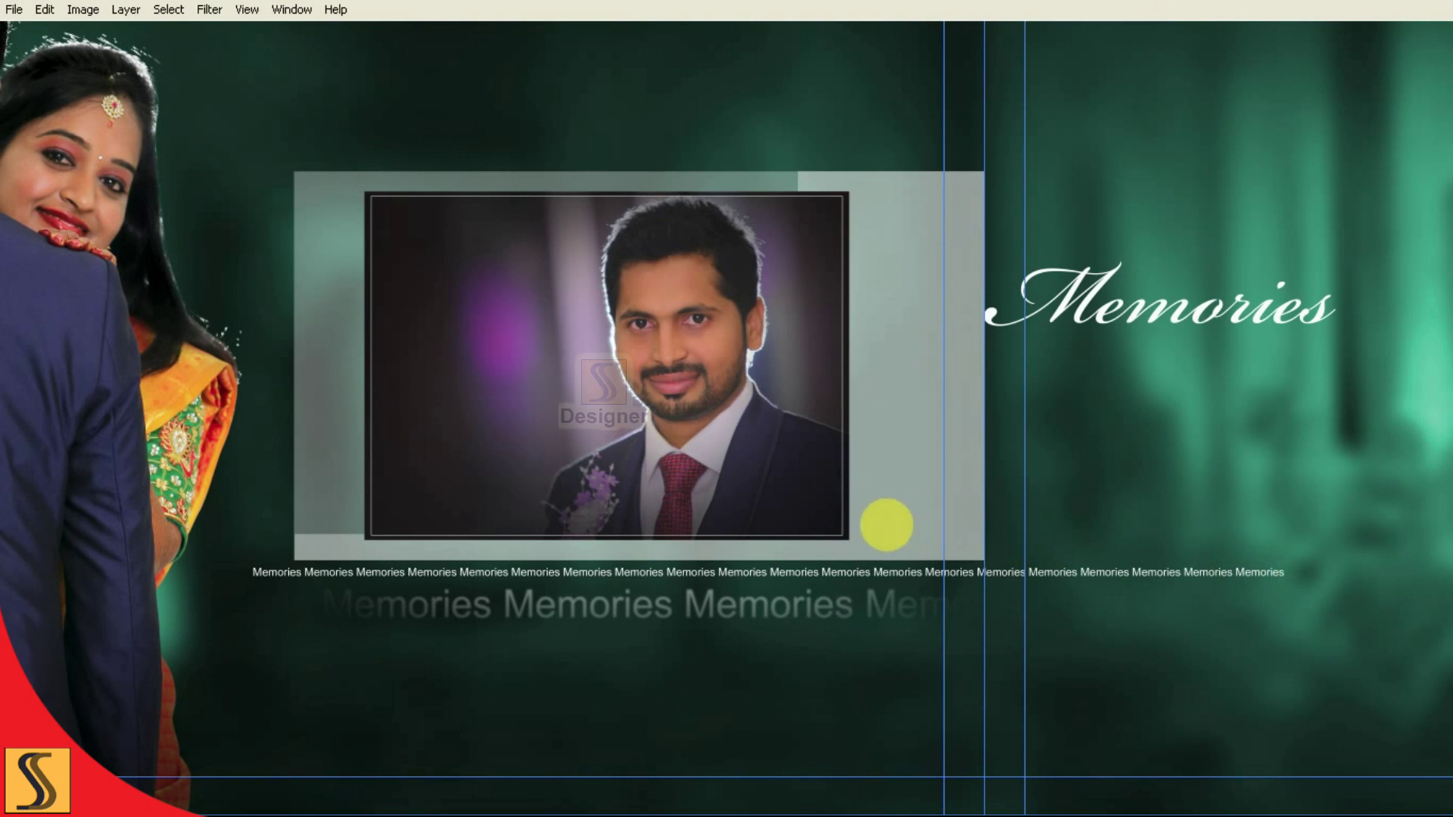
pyautogui.moveTo(1121, 569)
pyautogui.mouseDown()
pyautogui.moveTo(643, 174)
pyautogui.moveTo(603, 173)
pyautogui.mouseUp()
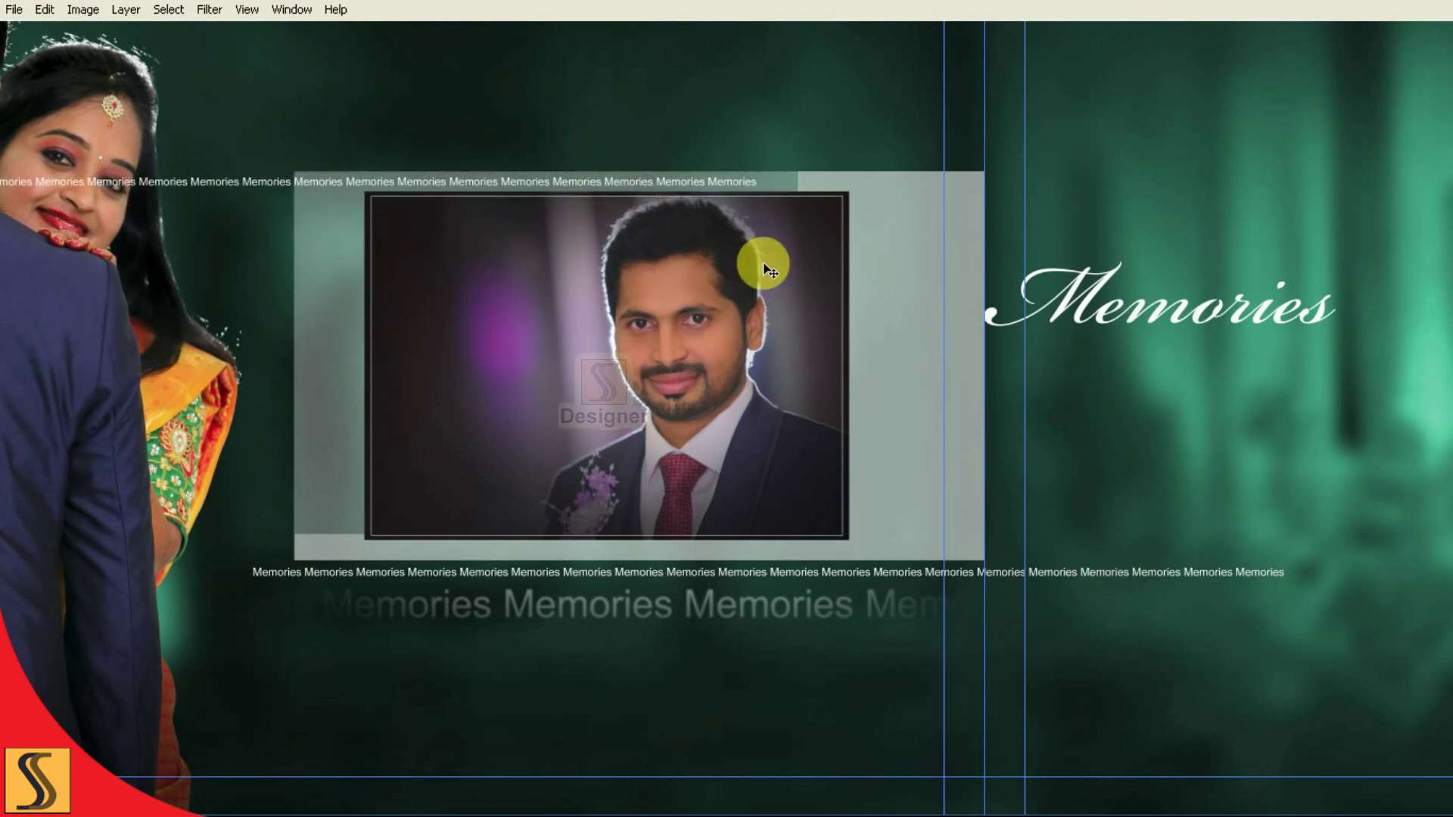
# Recolour the copied Memories row dark red and slide it along the portrait box's top.
pyautogui.press('Tab')
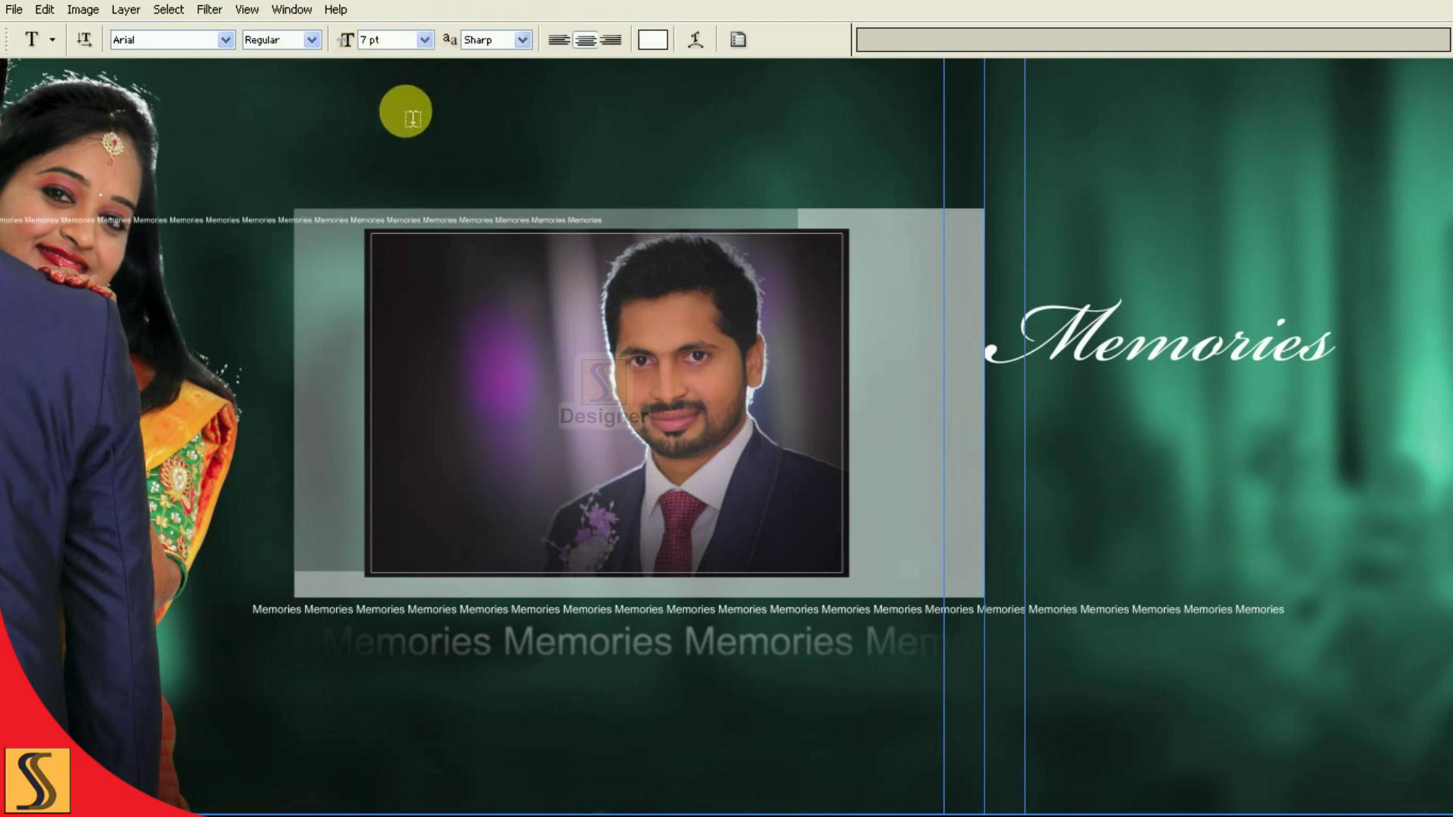
pyautogui.click(653, 39)
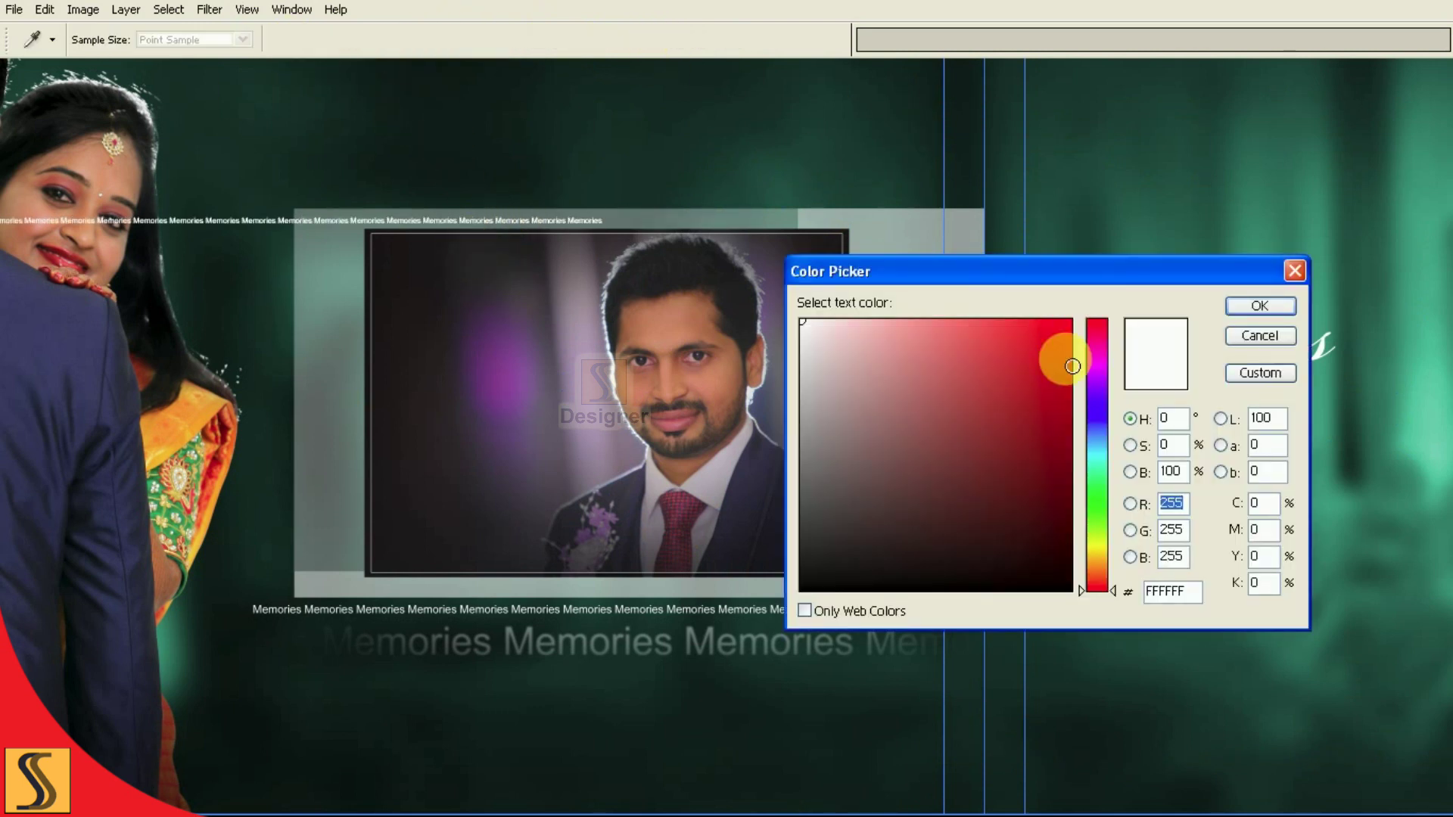
pyautogui.click(1026, 530)
pyautogui.press('Return')
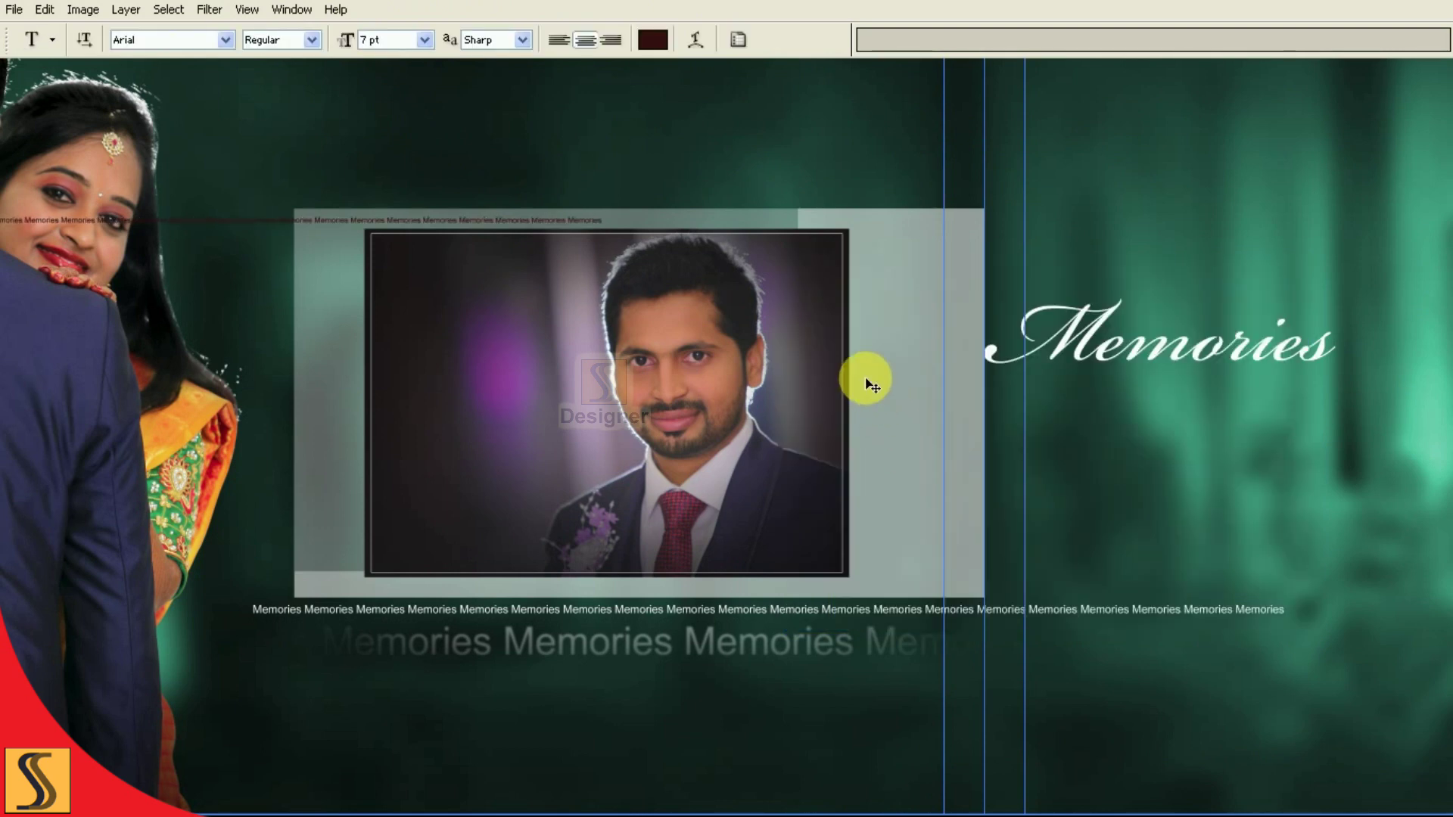
pyautogui.hotkey('ctrl', '+')
pyautogui.moveTo(610, 312); pyautogui.dragTo(880, 552)
pyautogui.click(971, 471)
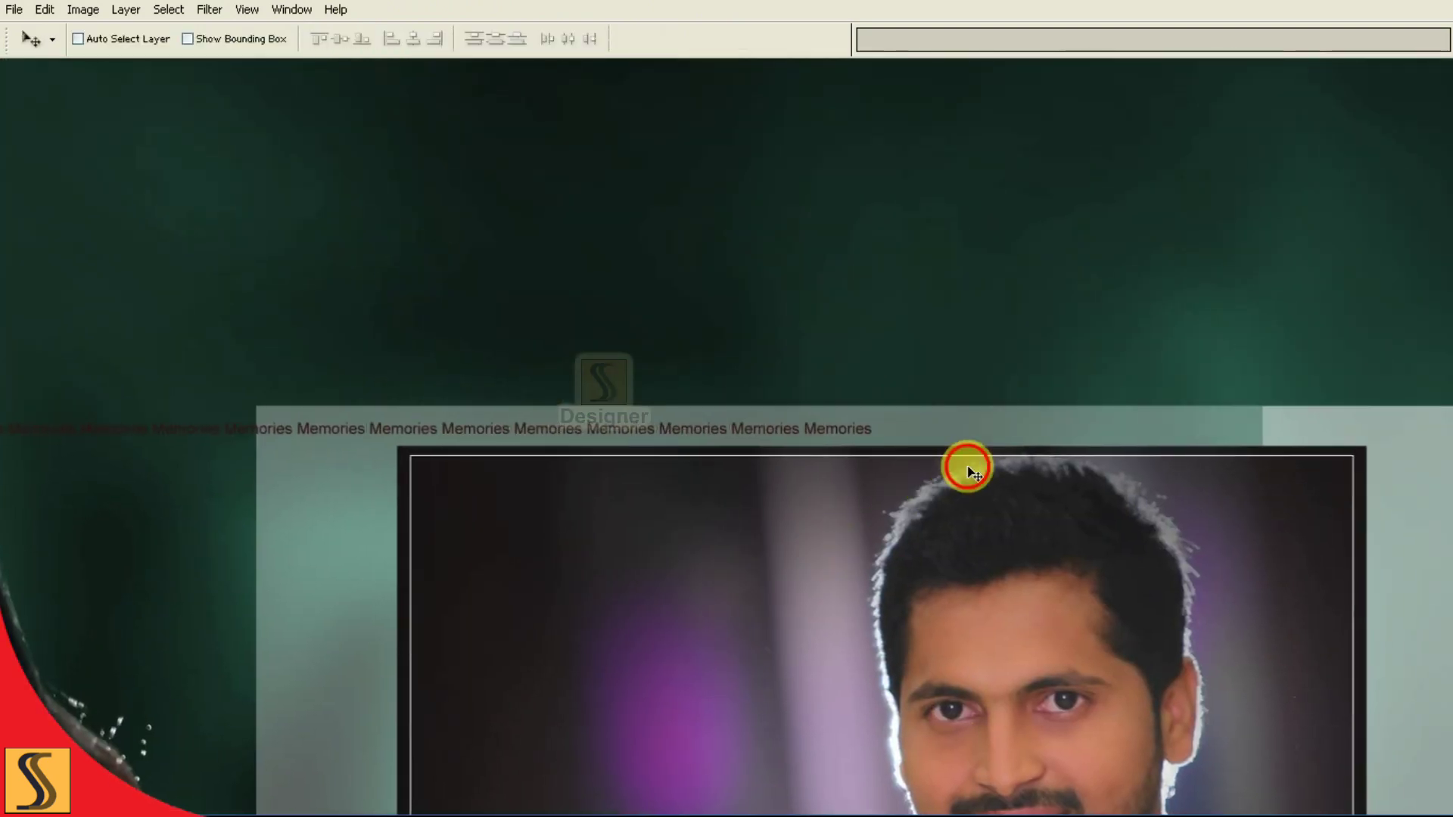
pyautogui.moveTo(971, 471); pyautogui.dragTo(1020, 474)
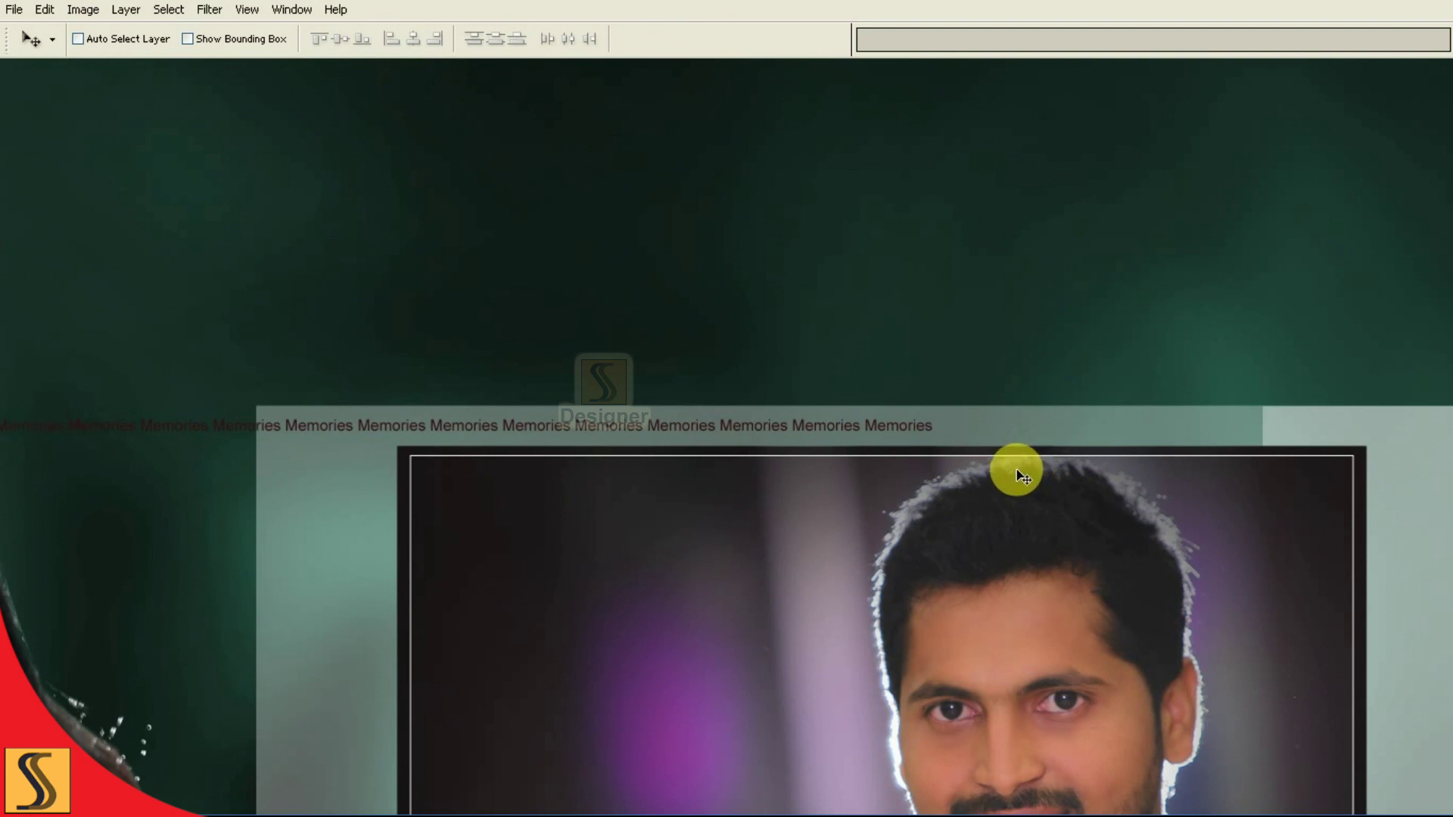
# Merge the Memories text layer down, duplicate the next text layer and merge it too.
pyautogui.hotkey('ctrl', '-')
pyautogui.press('F7')
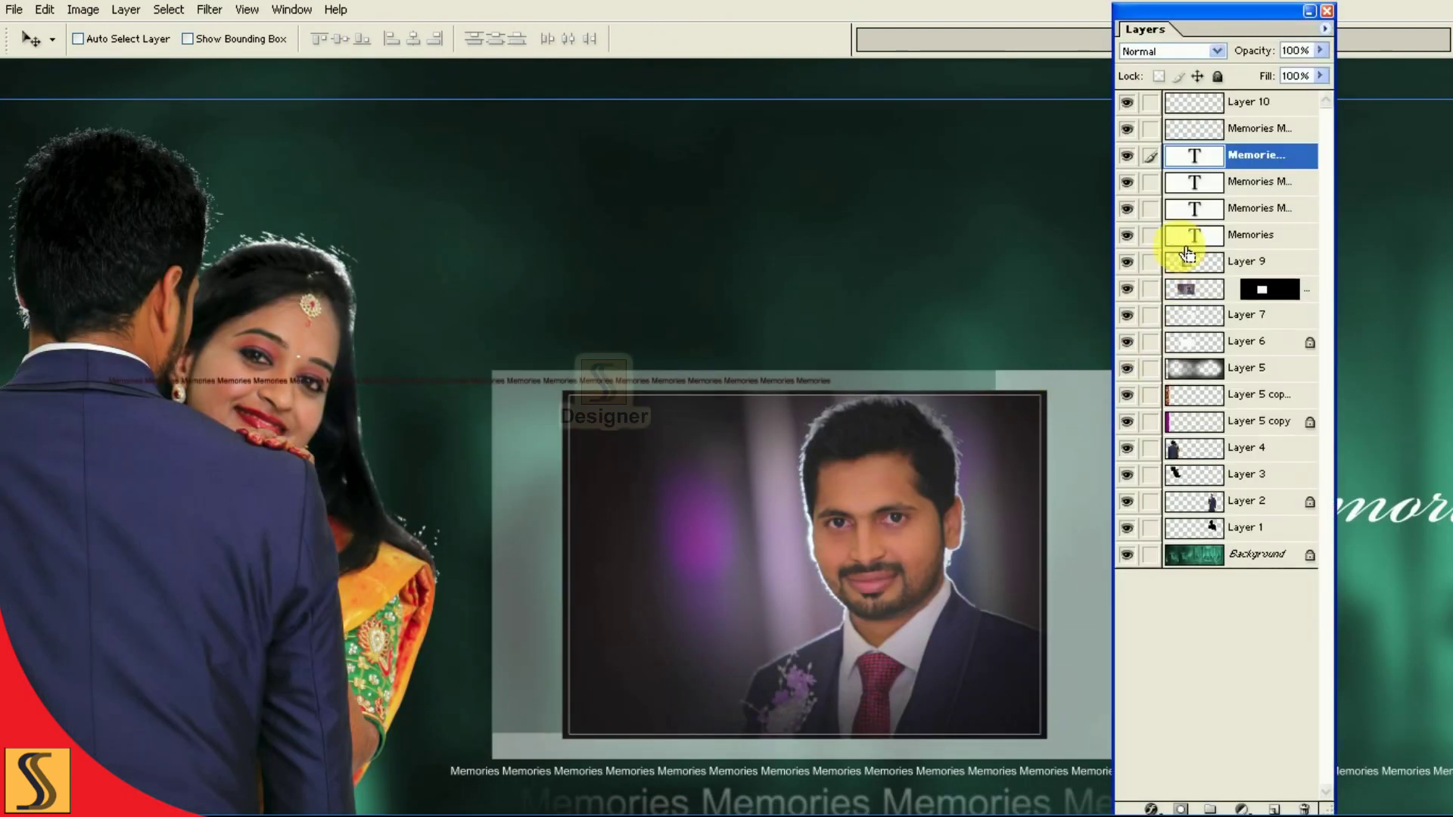
pyautogui.hotkey('ctrl', 'e')
pyautogui.scroll(-3, 850, 366)
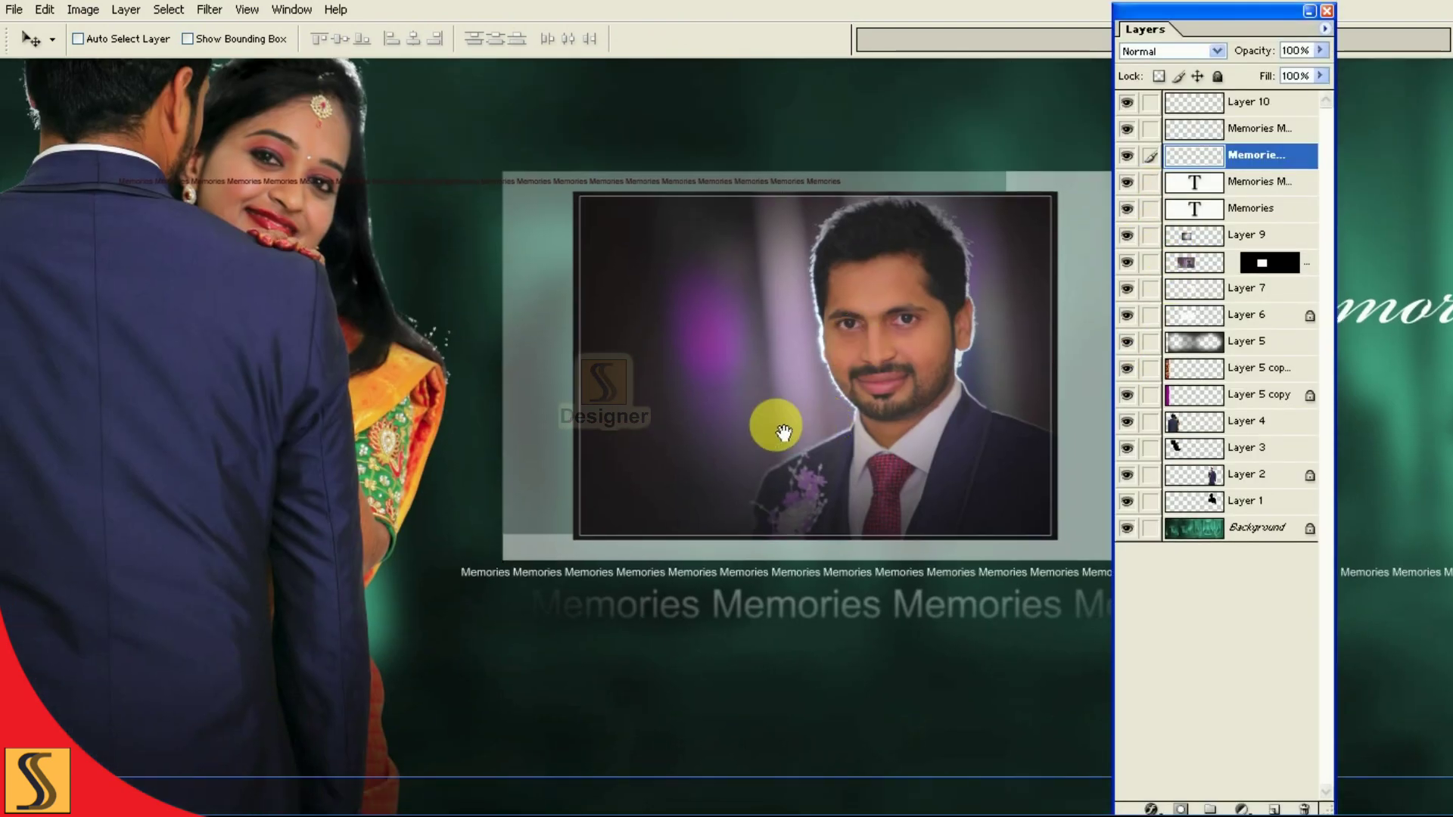
pyautogui.press('t')
pyautogui.hotkey('alt', '[')
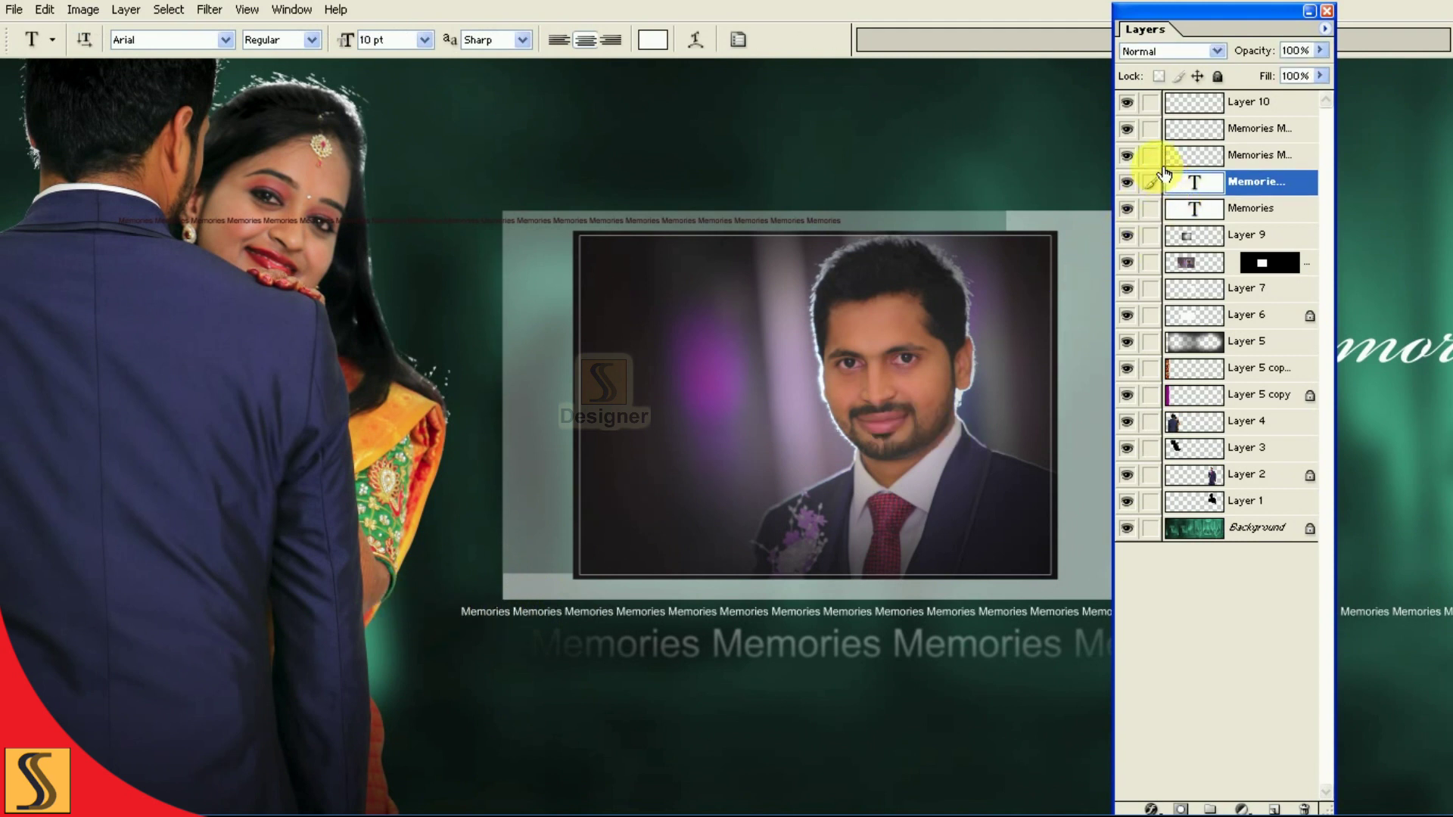
pyautogui.press('v')
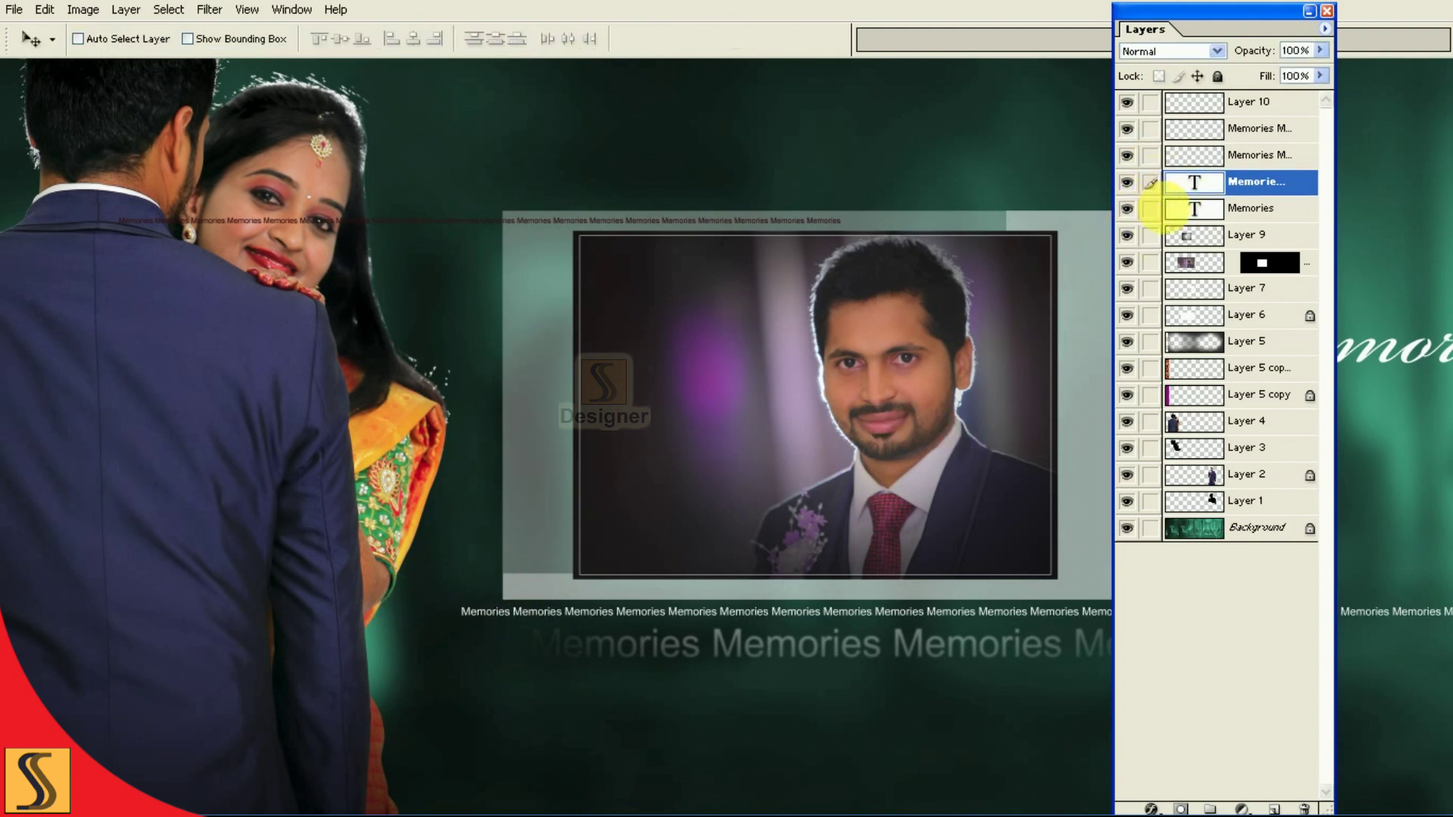
pyautogui.hotkey('ctrl', 'j')
pyautogui.hotkey('ctrl', 'e')
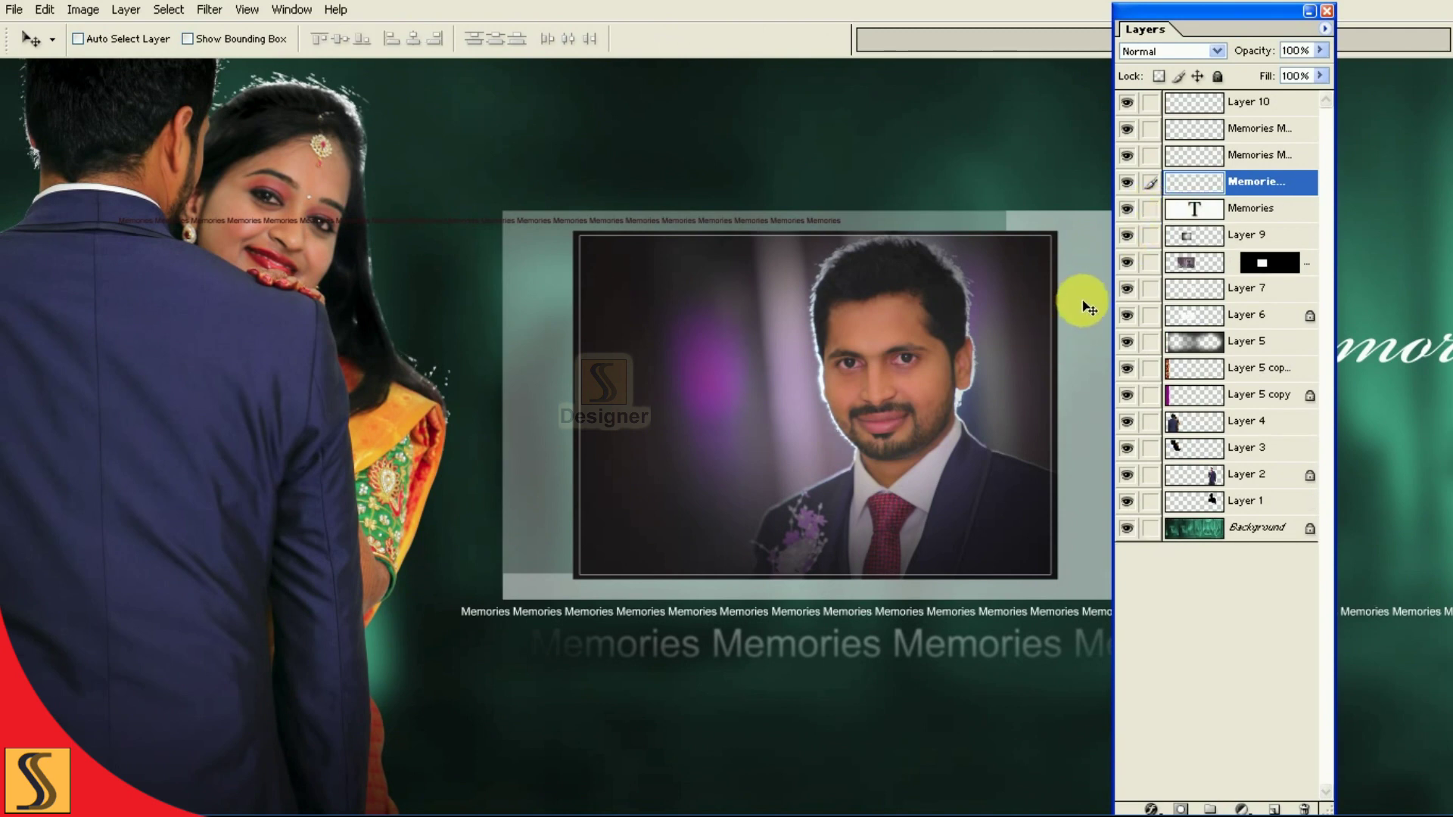
pyautogui.hotkey('ctrl', '-')
pyautogui.press('F7')
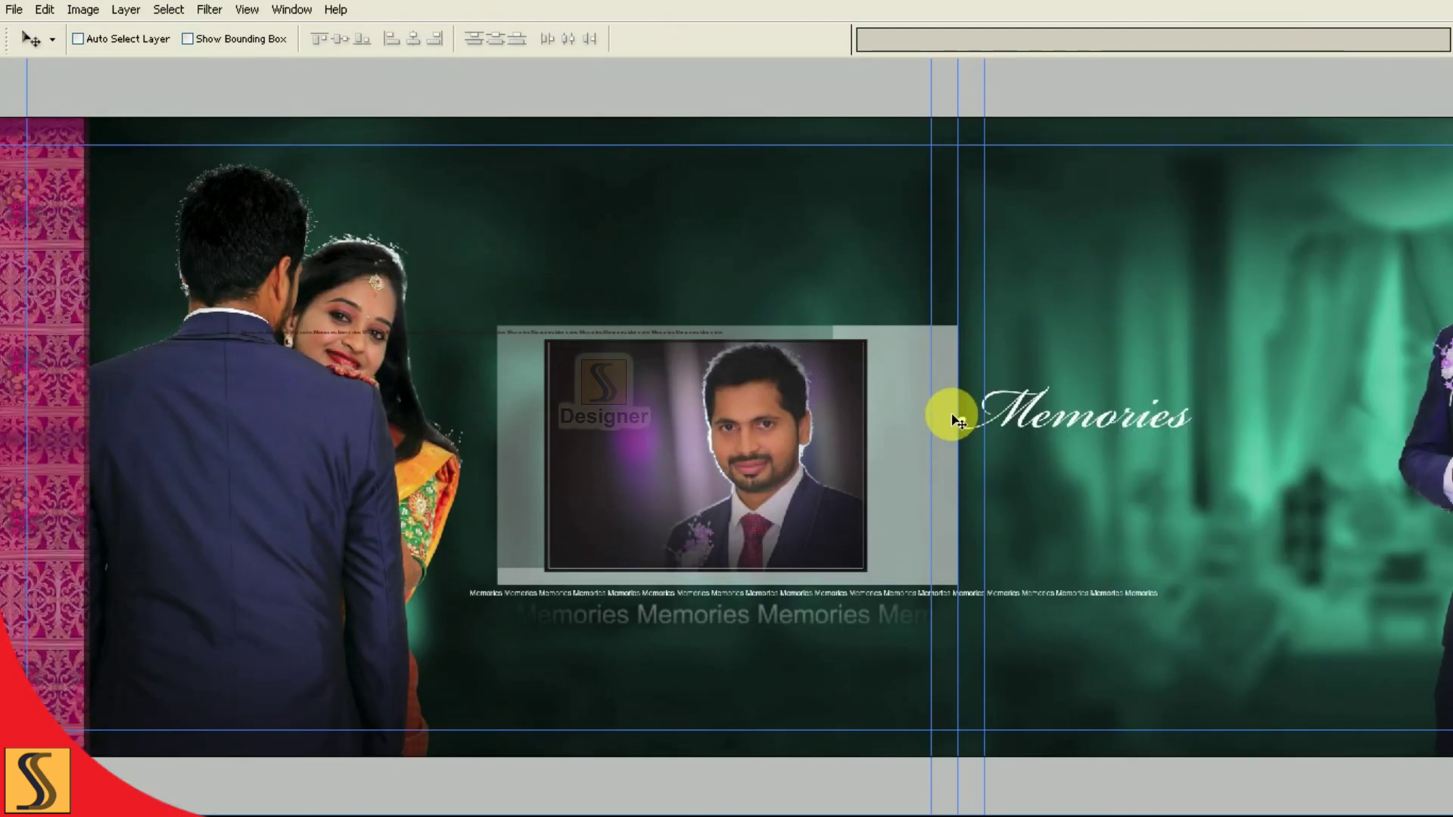
# Merge the linked Memories layer and delete the small Memories text near the right-side title.
pyautogui.press('F7')
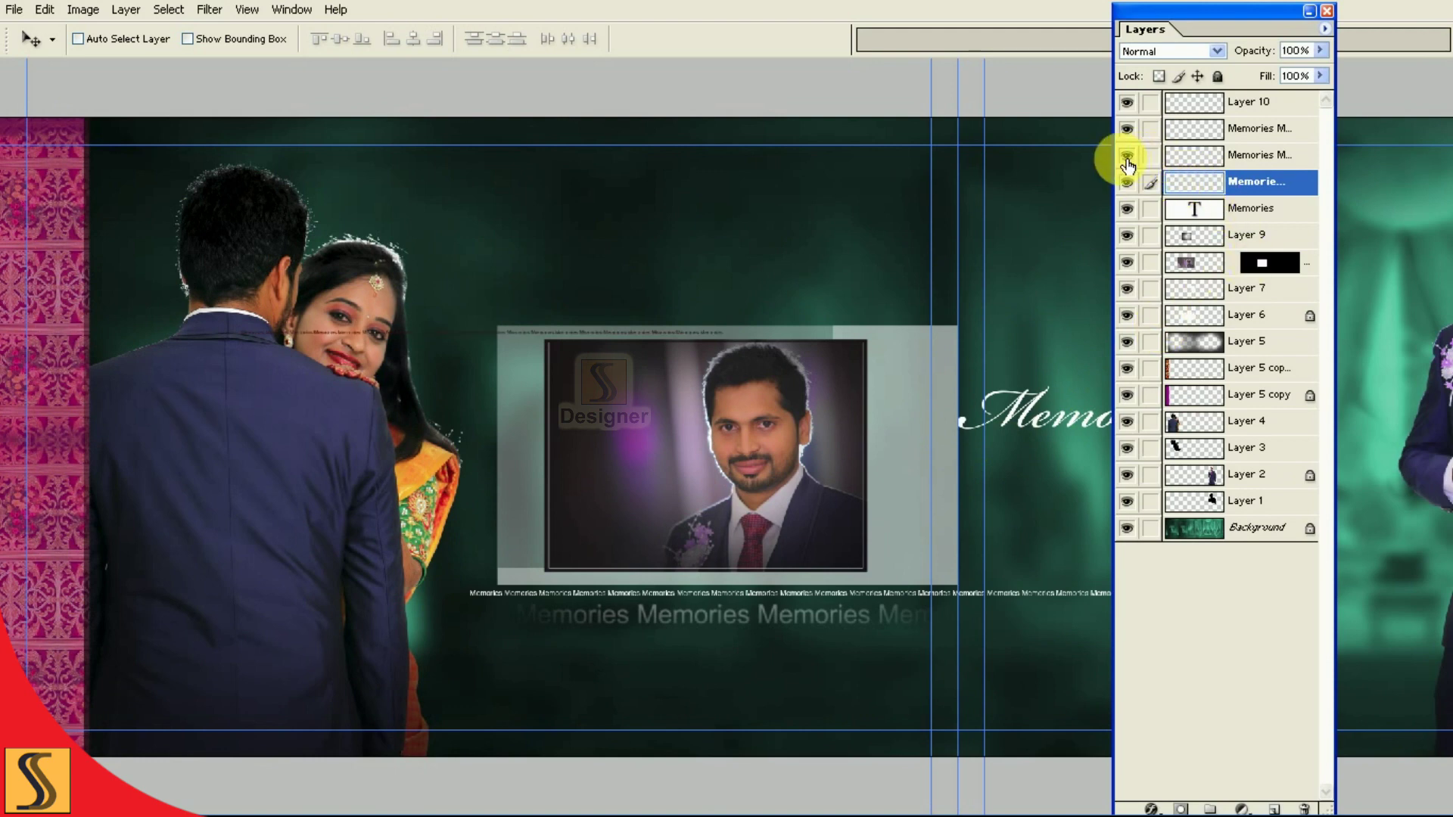
pyautogui.hotkey('ctrl', 'e')
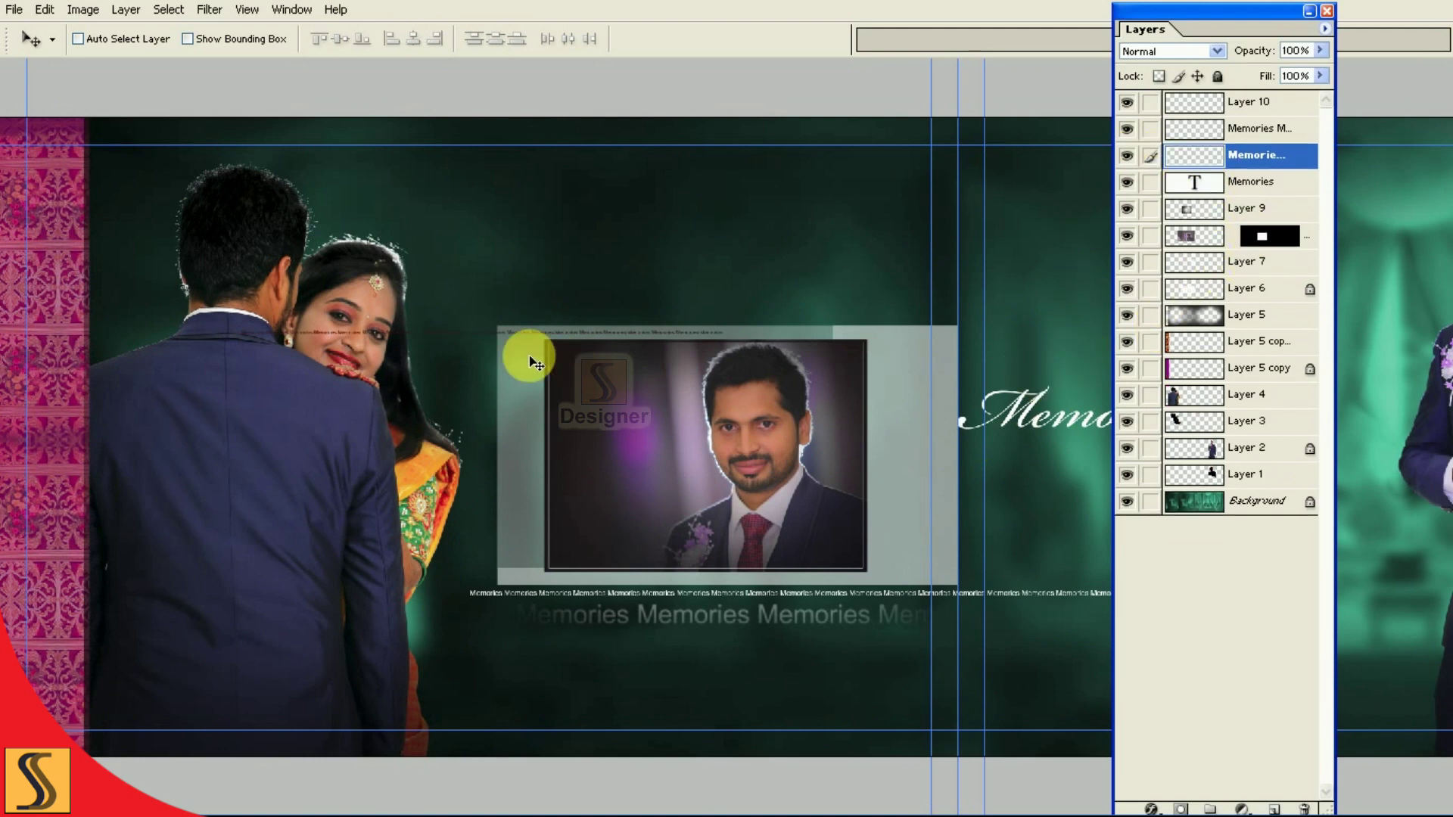
pyautogui.press('m')
pyautogui.moveTo(125, 235); pyautogui.dragTo(492, 669)
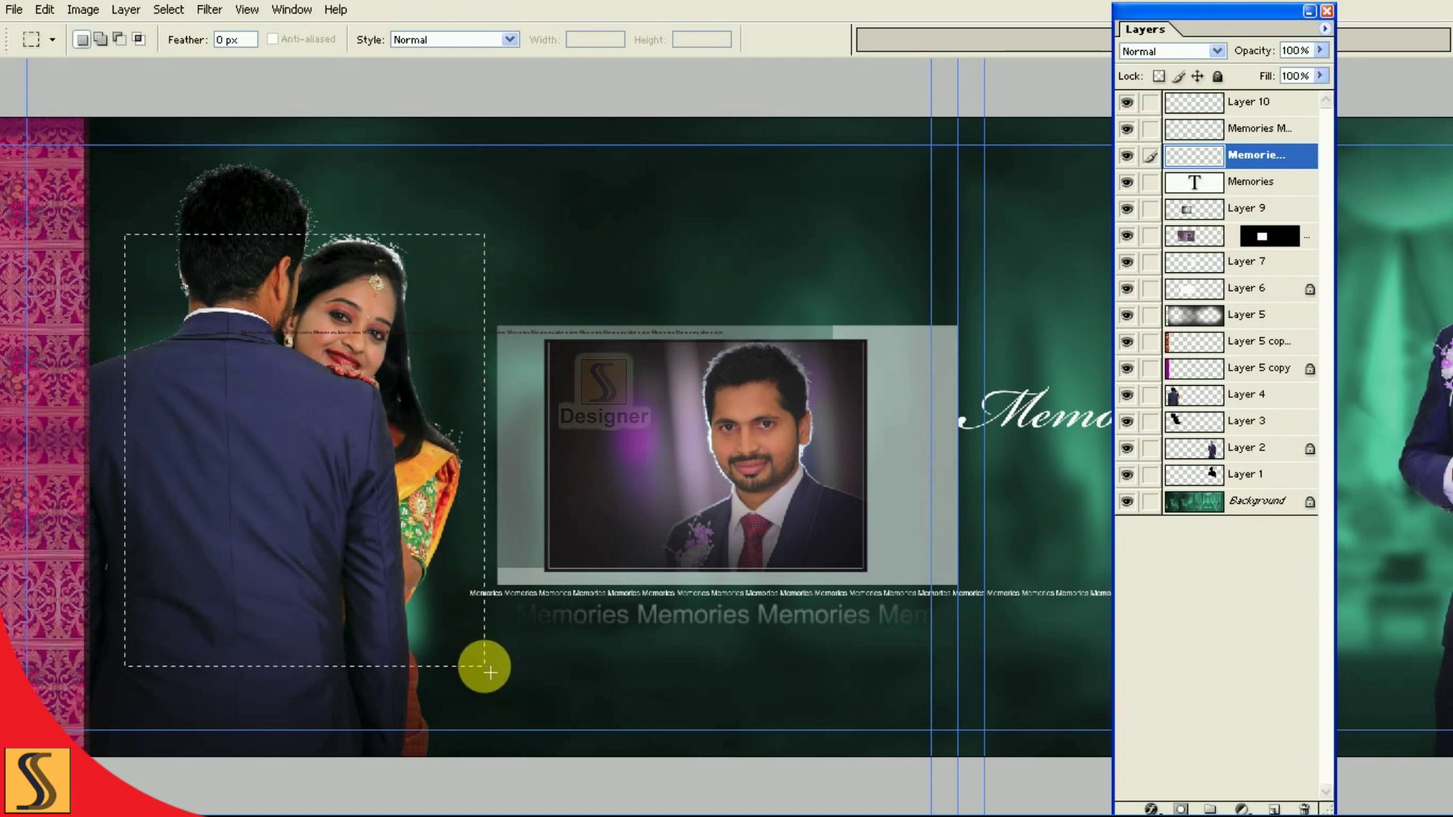
pyautogui.press('F7')
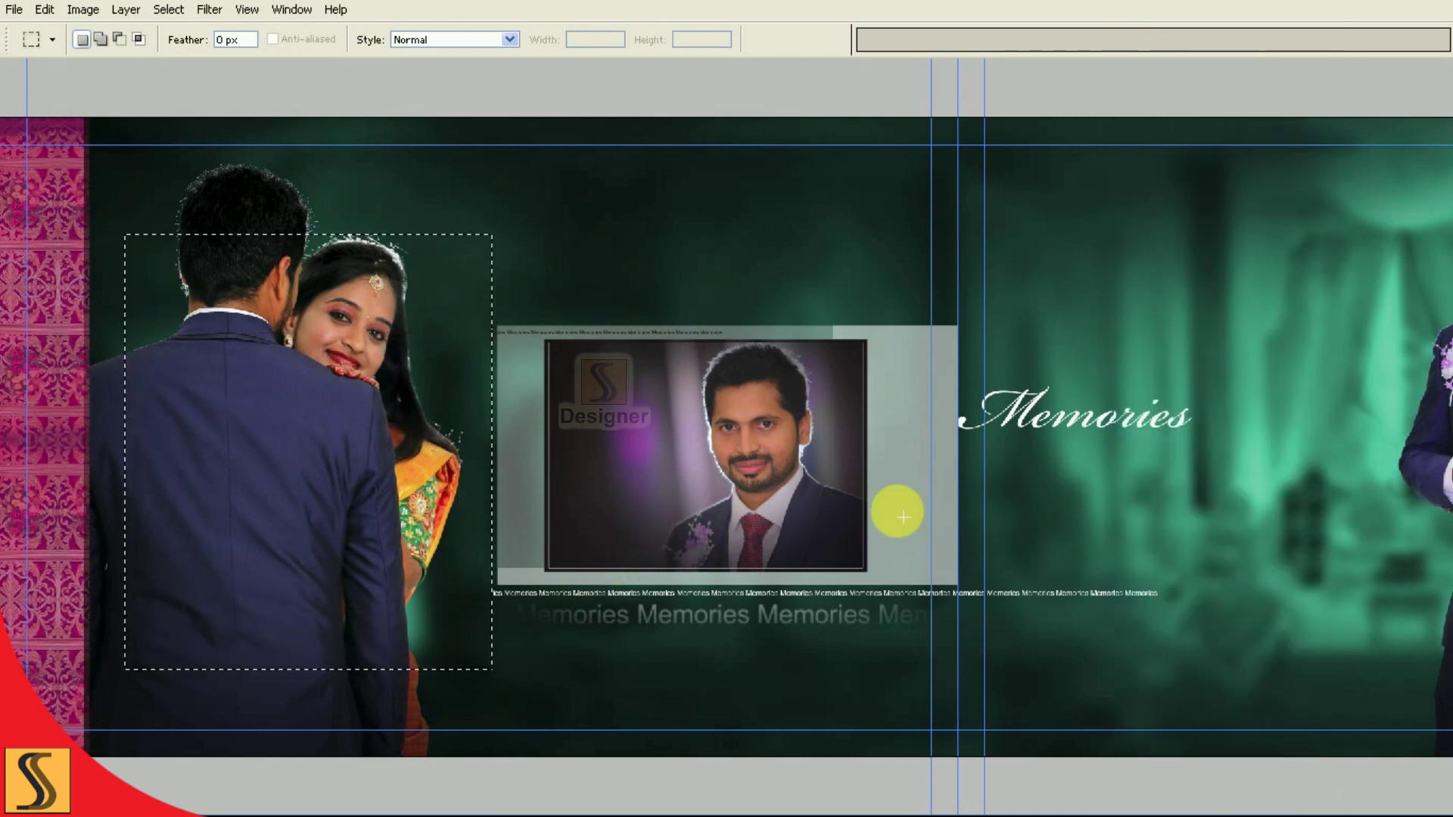
pyautogui.moveTo(1324, 367)
pyautogui.mouseDown()
pyautogui.moveTo(1038, 678)
pyautogui.moveTo(973, 681)
pyautogui.mouseUp()
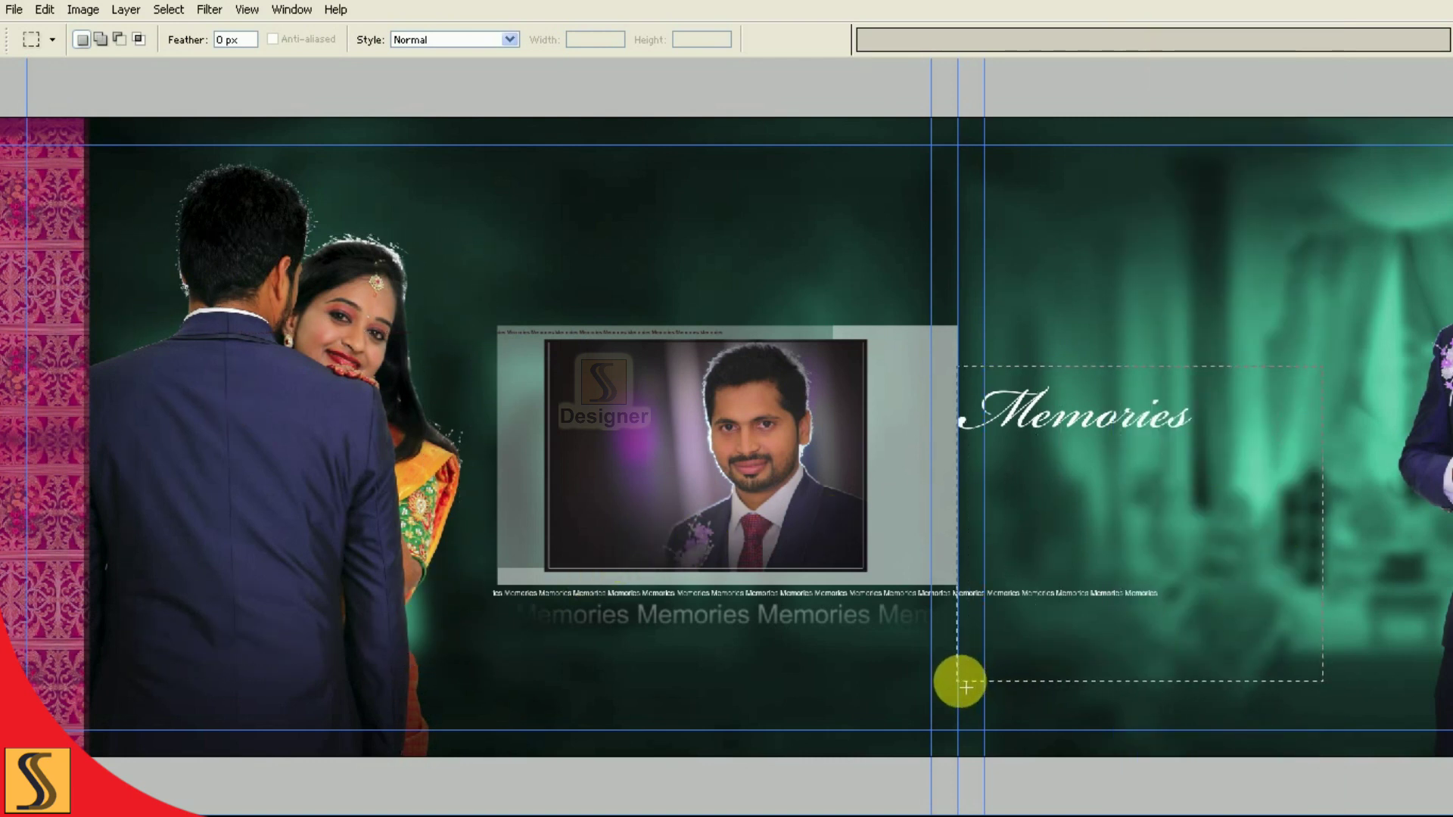
pyautogui.press('Delete')
pyautogui.hotkey('ctrl', 'd')
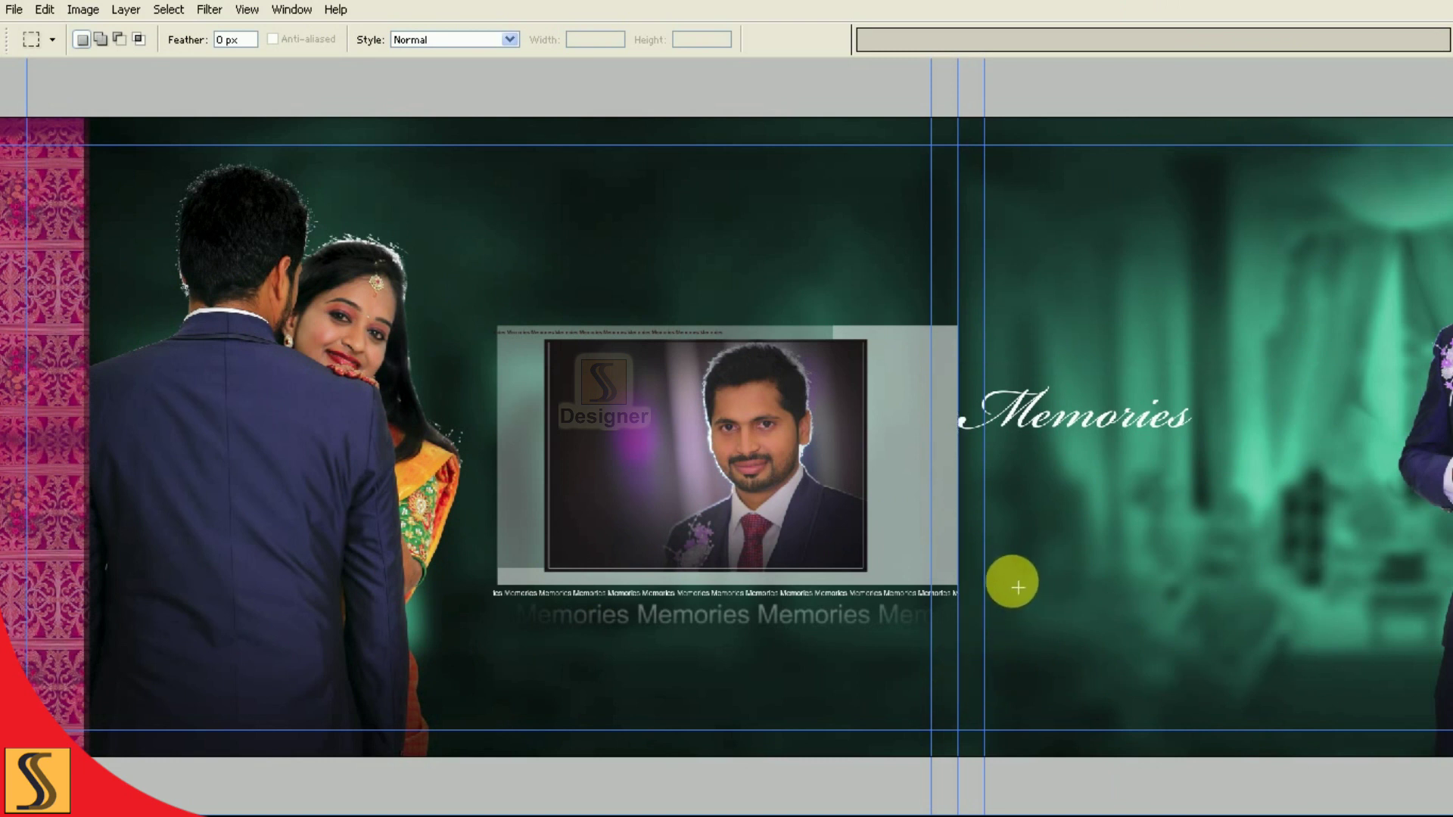
# Softly erase both ends of the small Memories row with a small eraser brush.
pyautogui.press('F7')
pyautogui.press('F7')
pyautogui.hotkey('ctrl', 'h')
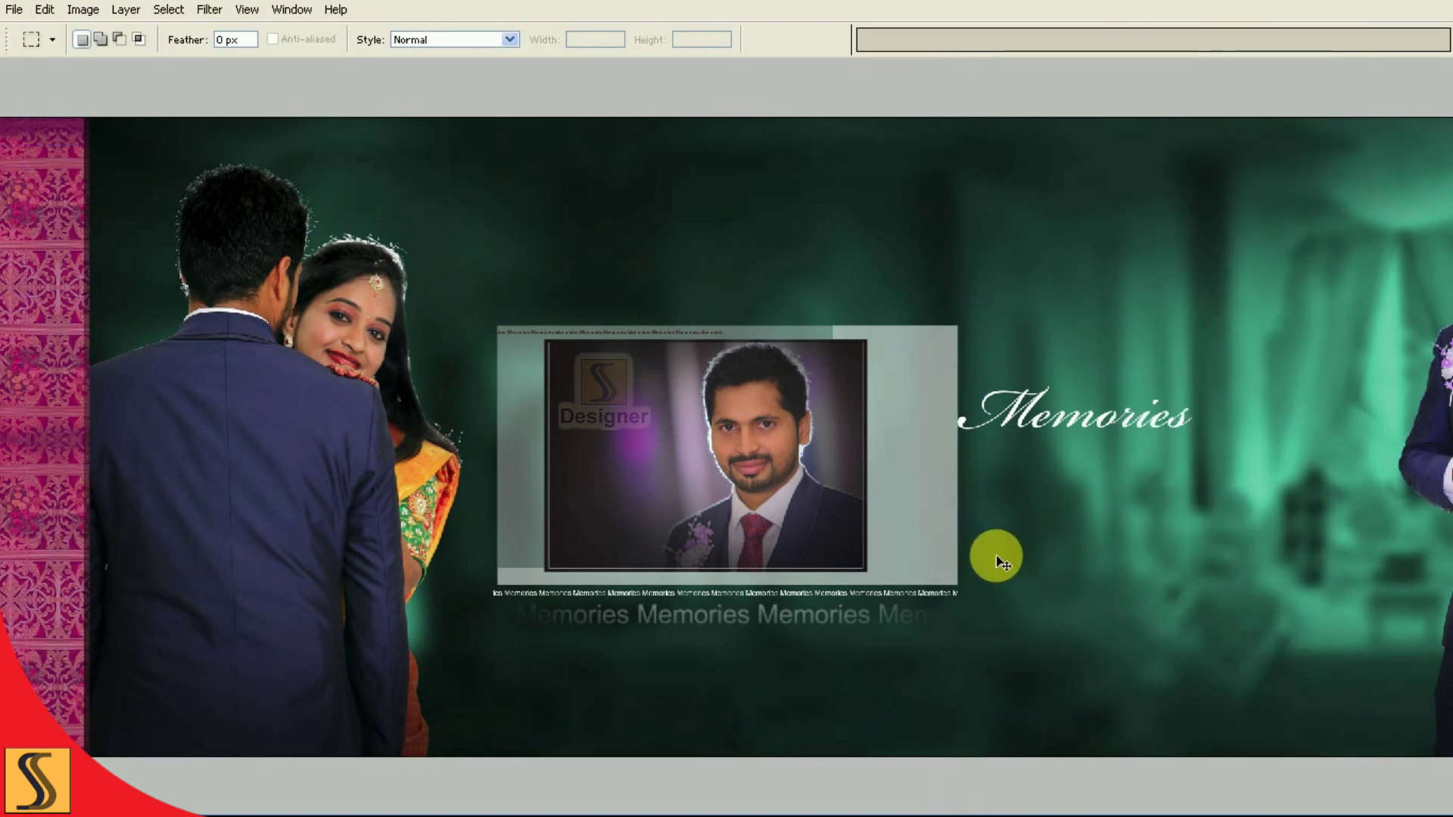
pyautogui.press('e')
pyautogui.rightClick(1018, 528)
pyautogui.doubleClick(201, 461)
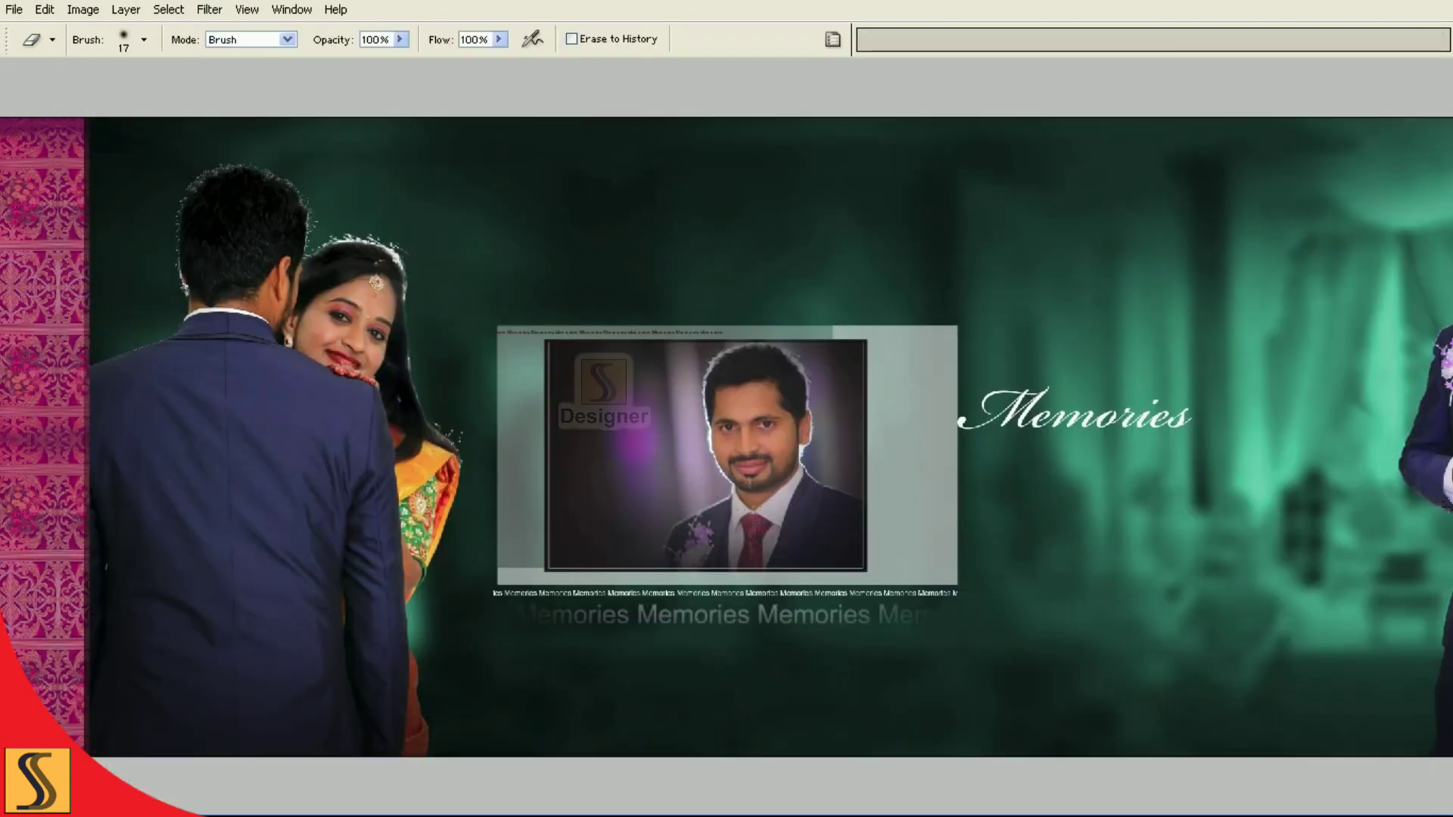
pyautogui.hotkey('ctrl', '+')
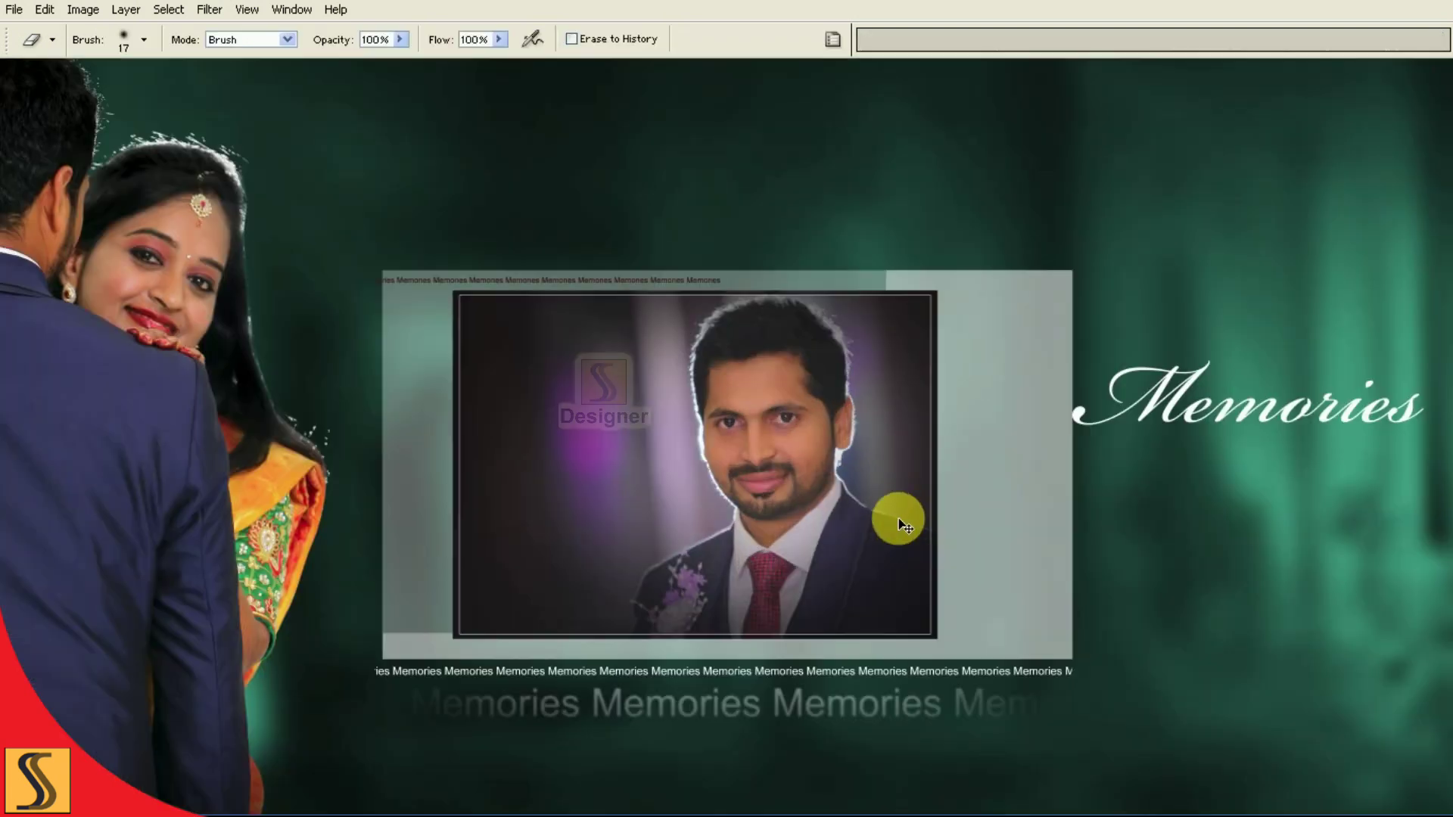
pyautogui.click(1156, 681)
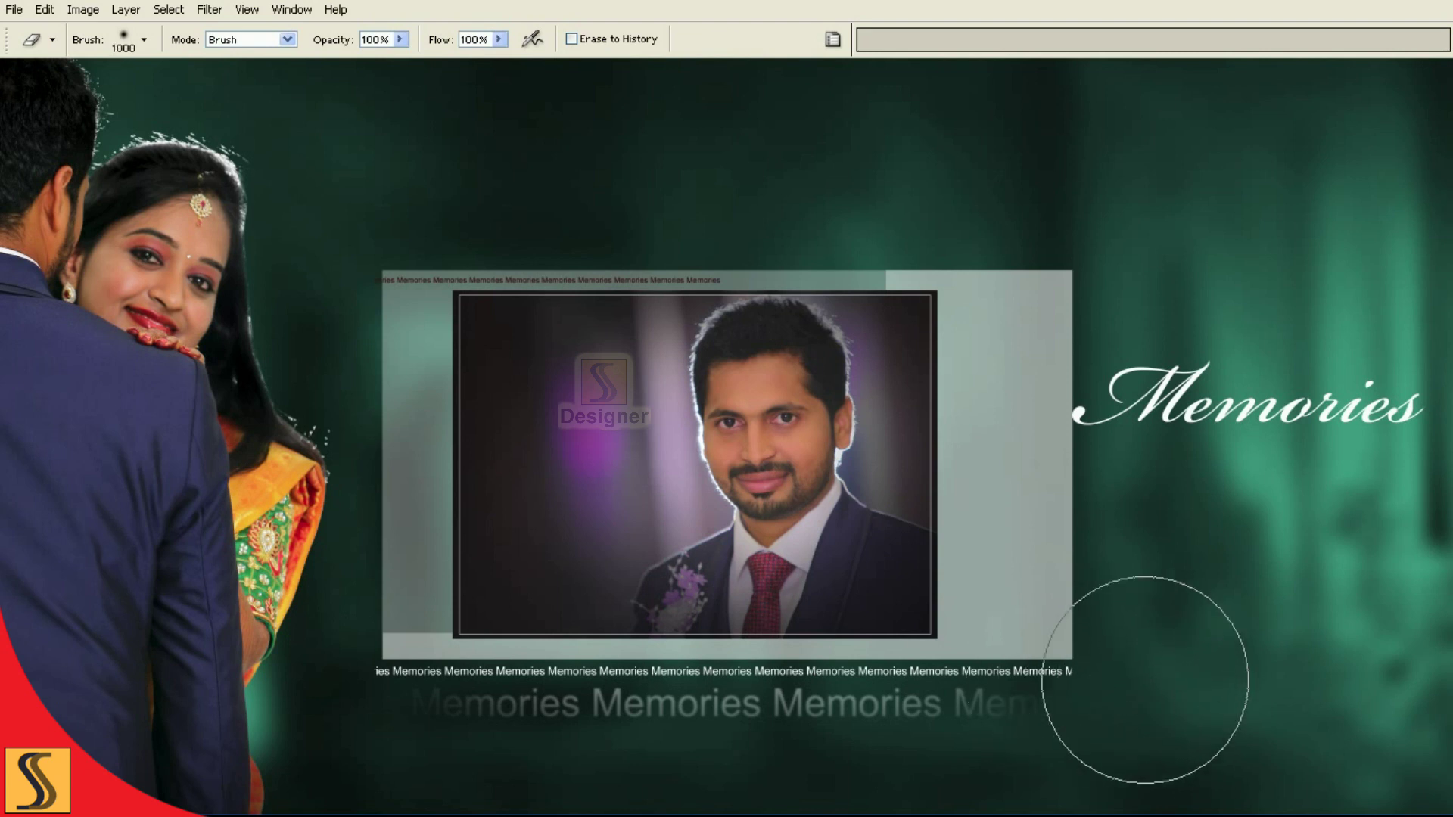
pyautogui.press(']')
pyautogui.click(330, 689)
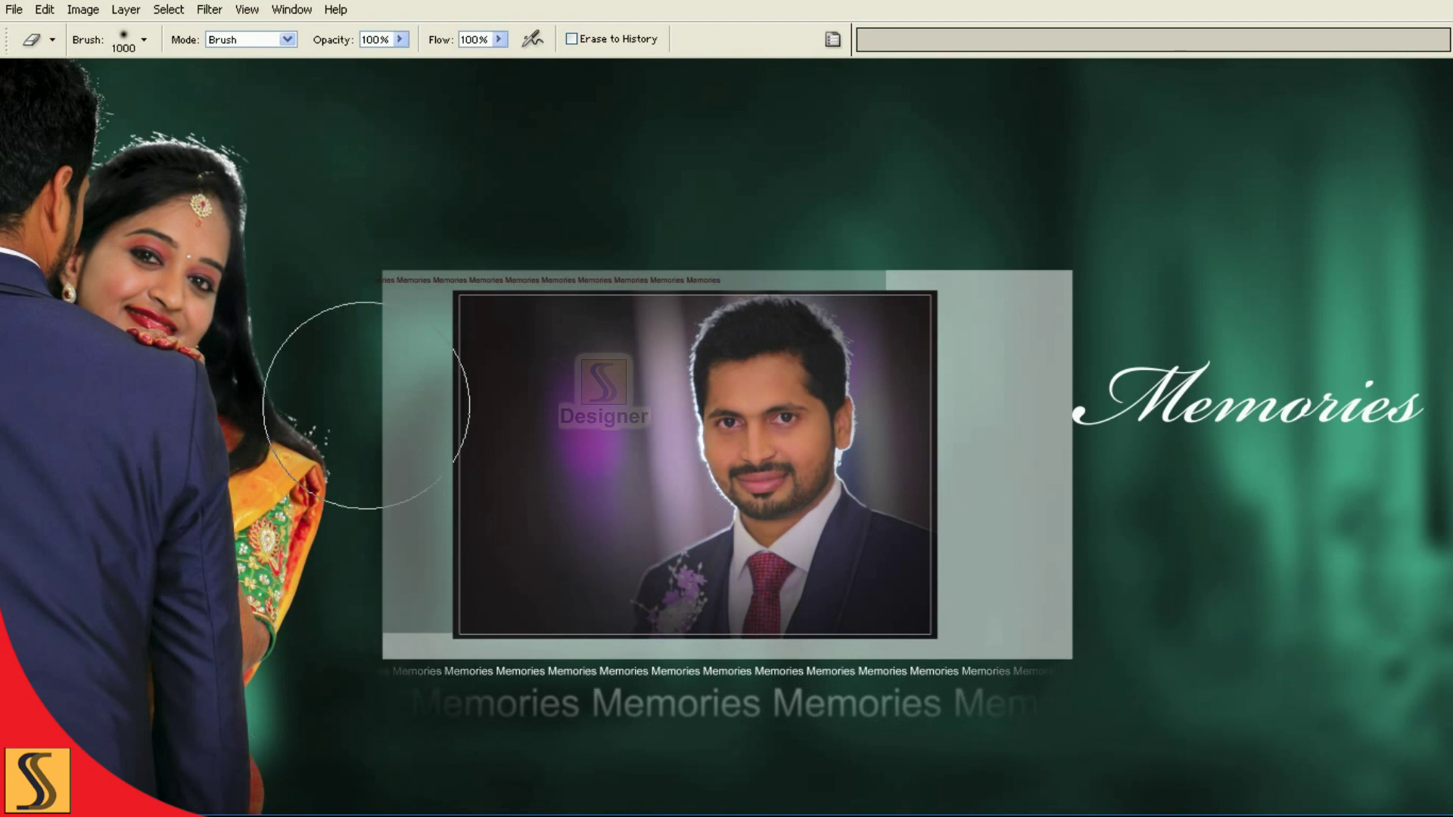
# Fade the other Memories row's end at 40% eraser strength, then zoom out with guides showing.
pyautogui.click(762, 273)
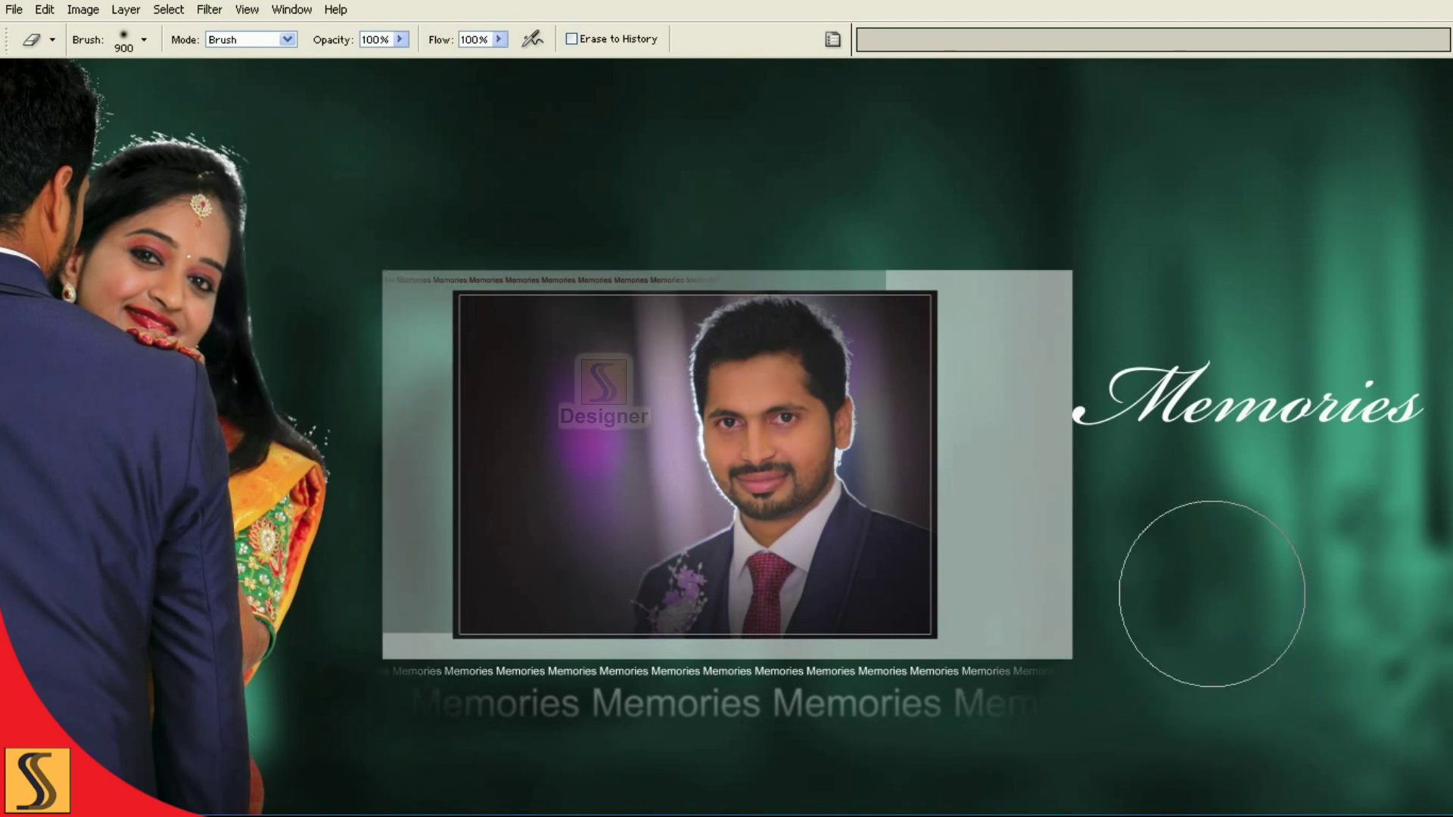
pyautogui.press('4')
pyautogui.press('[')
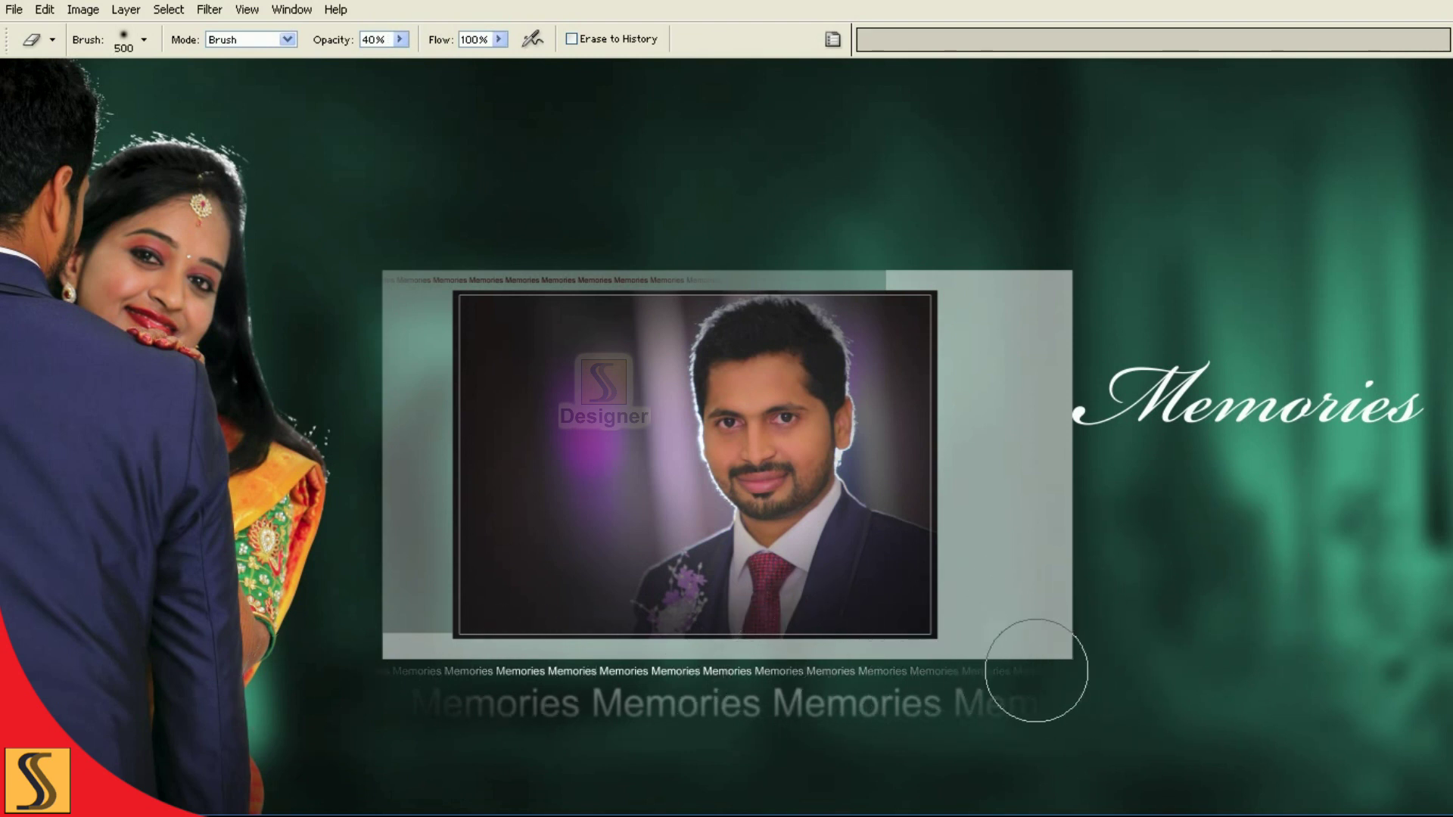
pyautogui.hotkey('ctrl', '-')
pyautogui.hotkey('ctrl', ';')
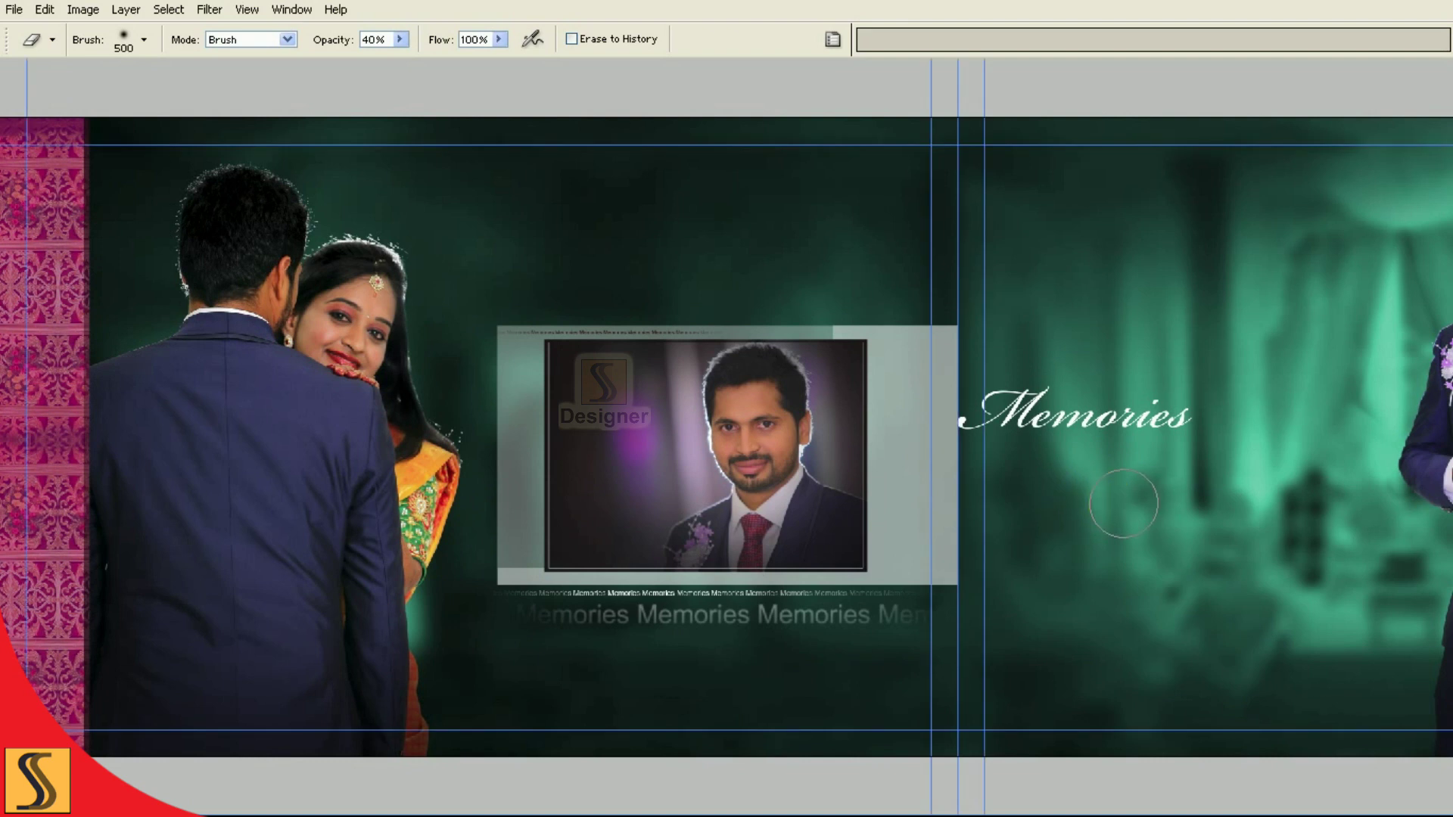
# Try the Birch Std and Blackoak Std fonts on the Memories title.
pyautogui.press('t')
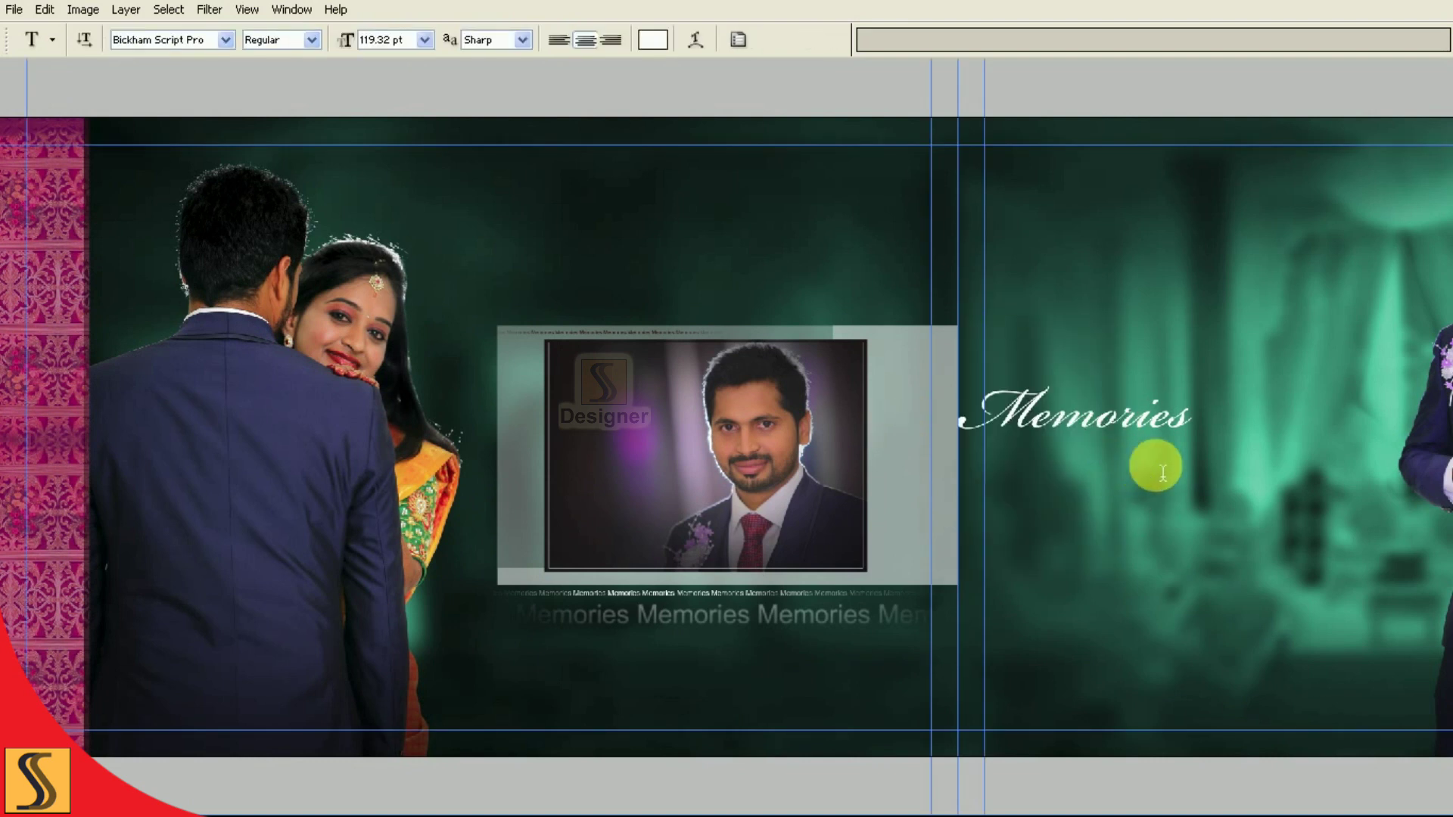
pyautogui.moveTo(1150, 473); pyautogui.dragTo(989, 465)
pyautogui.press('Down')
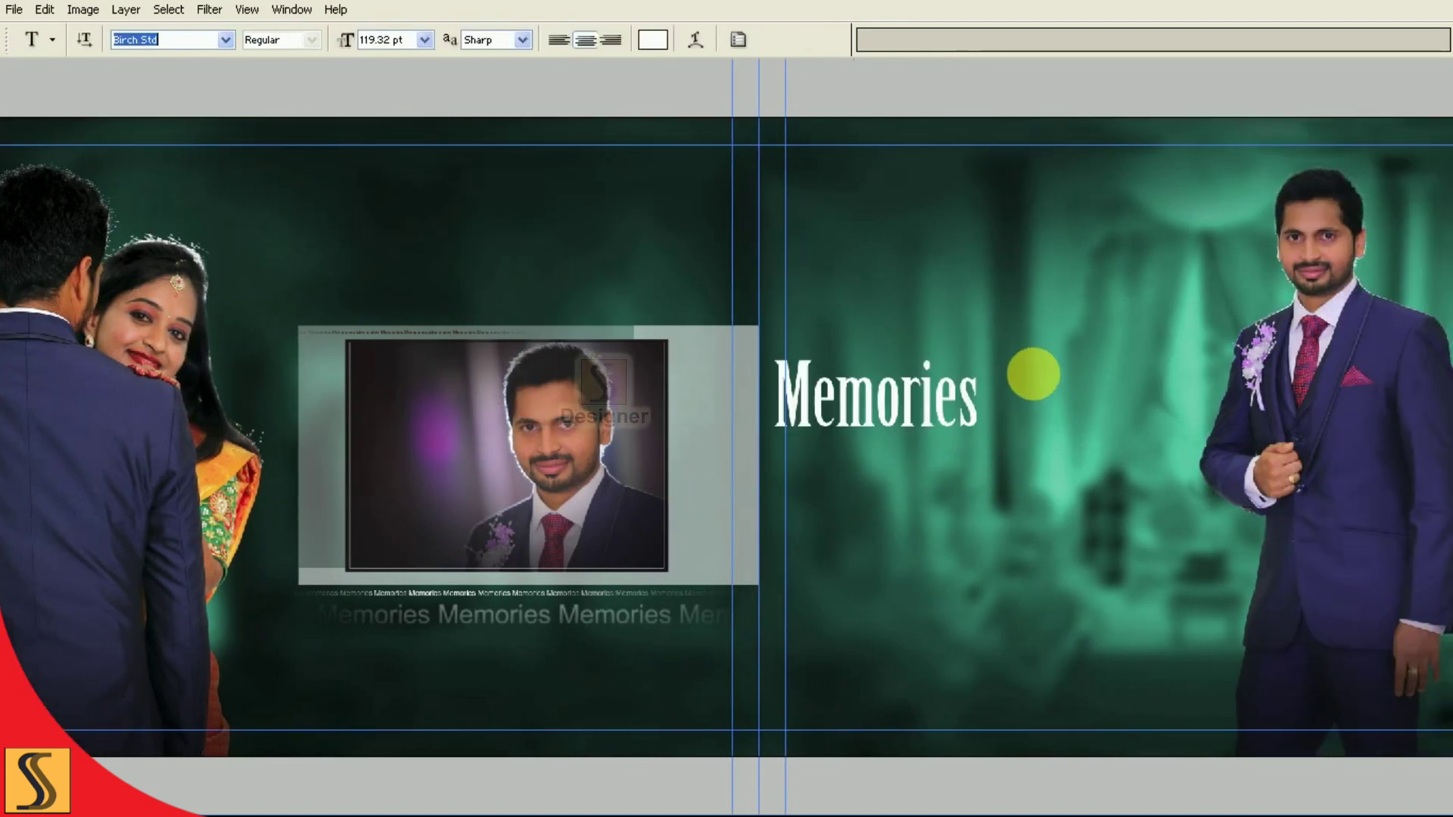
pyautogui.press('Down')
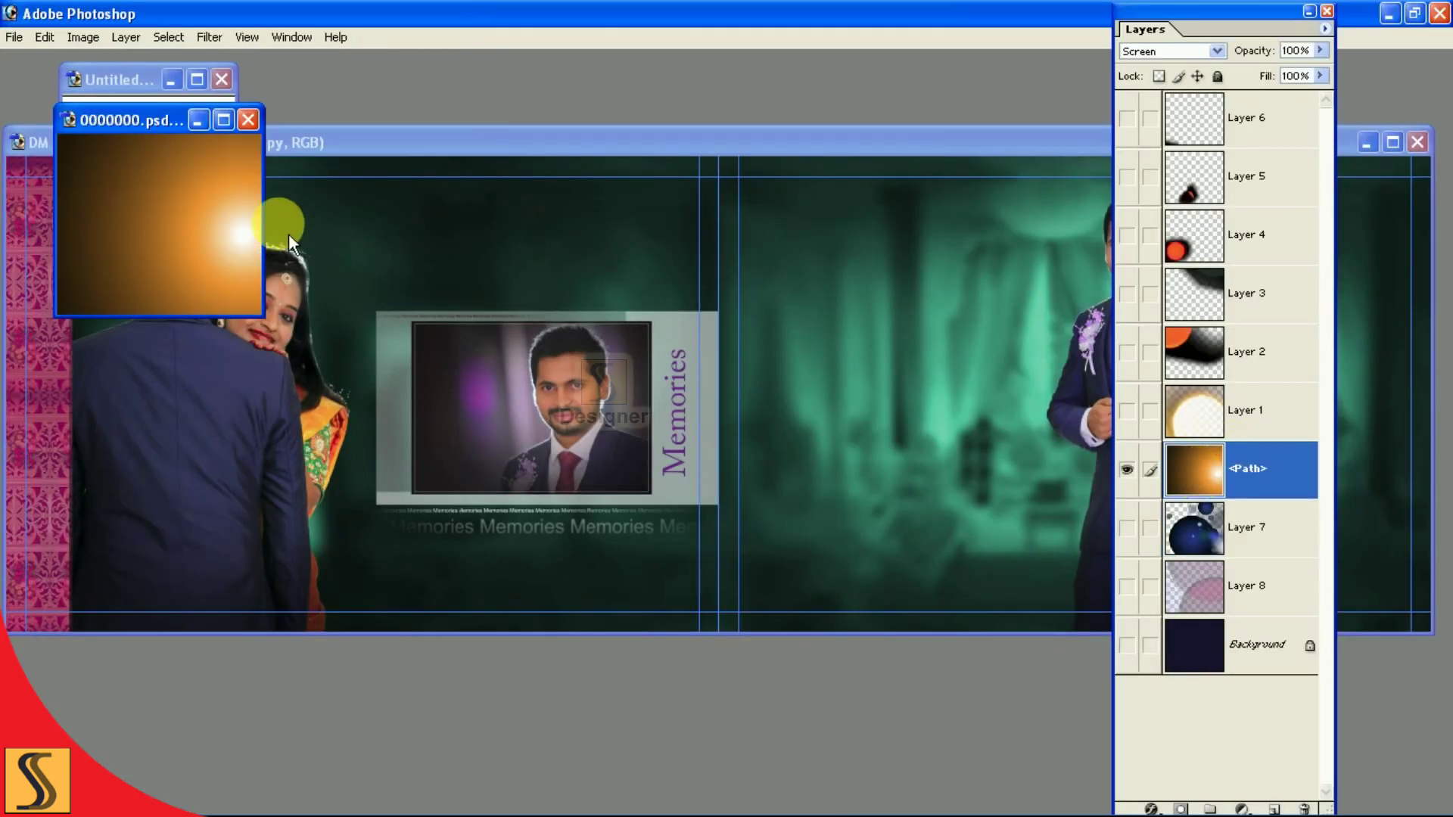
# Copy the lens-flare glow and orange orb layers from the source file into the album spread.
pyautogui.moveTo(648, 469); pyautogui.dragTo(676, 462)
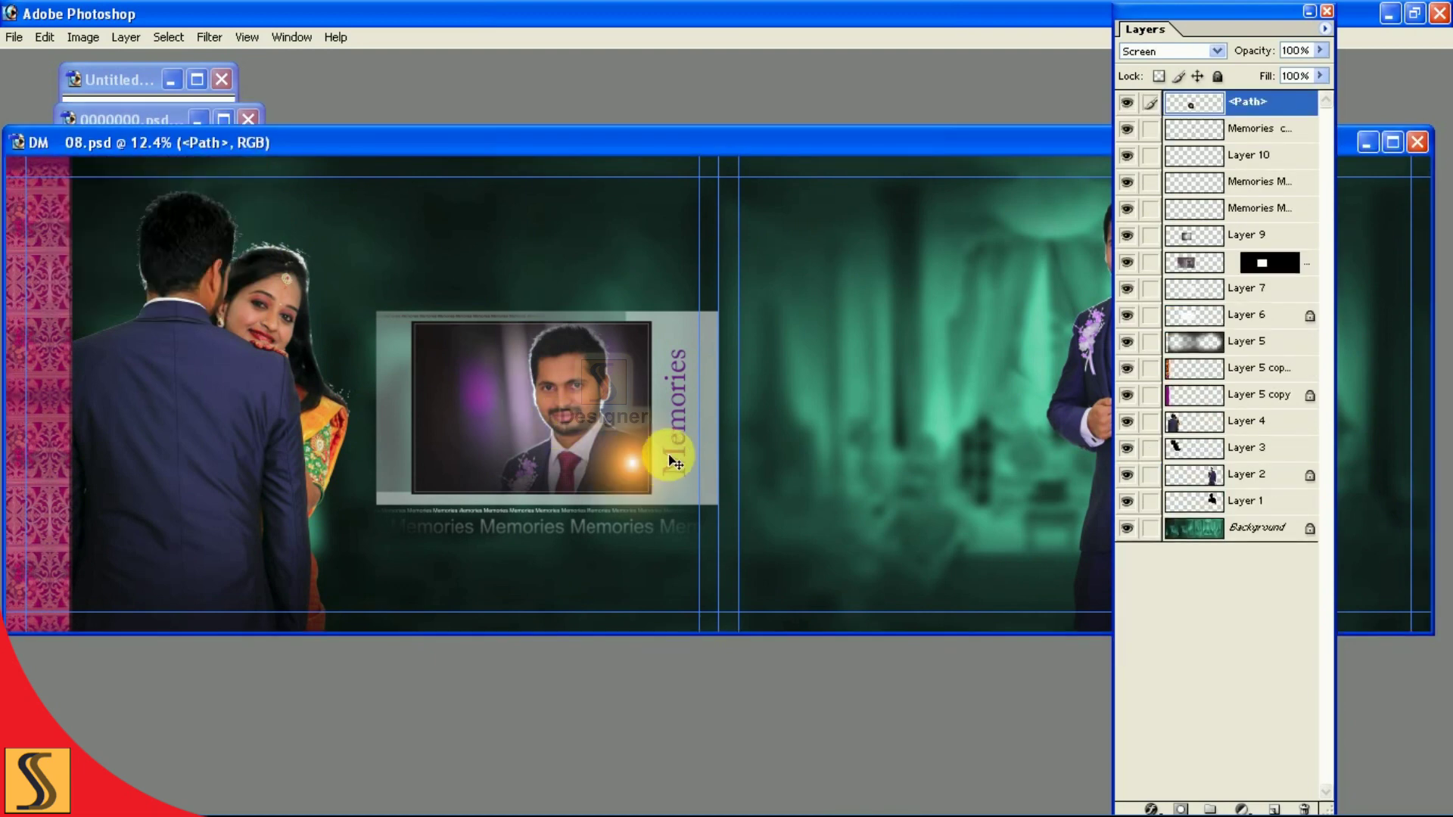
pyautogui.moveTo(140, 141); pyautogui.dragTo(146, 207)
pyautogui.click(162, 152)
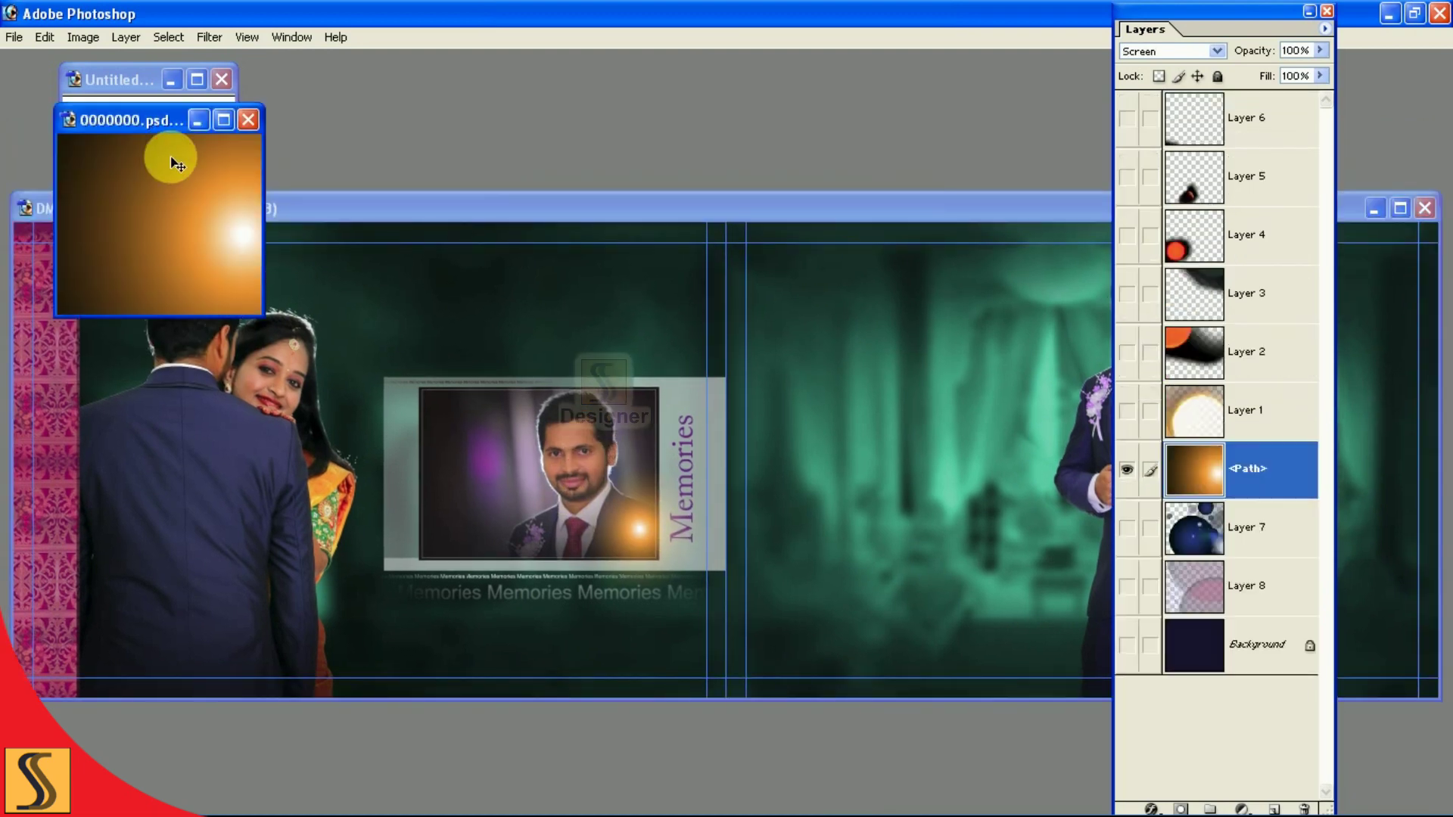
pyautogui.click(1128, 471)
pyautogui.click(1245, 352)
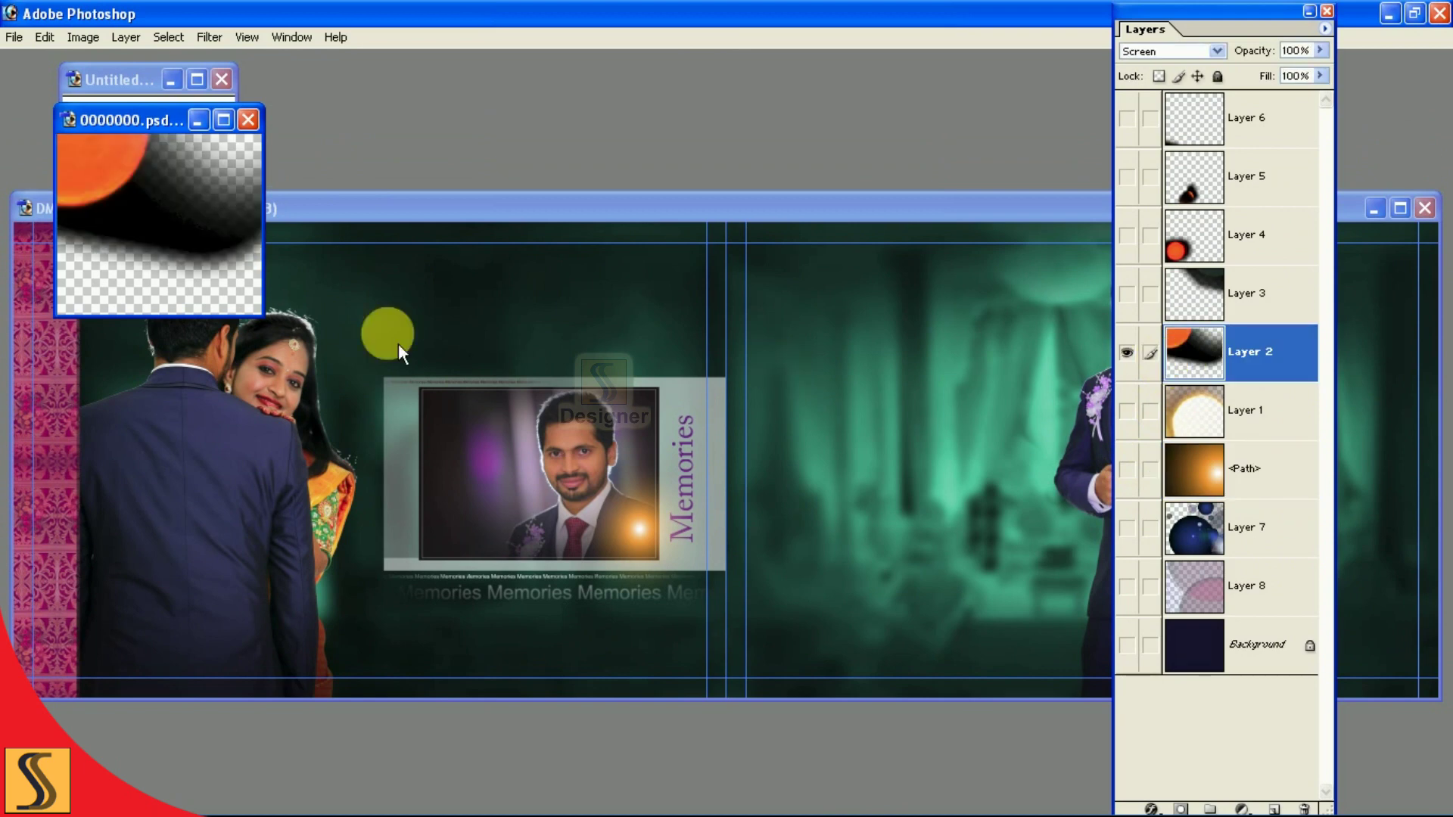
pyautogui.moveTo(106, 280); pyautogui.dragTo(652, 573)
# Move the orange bokeh orb toward the portrait and shrink it.
pyautogui.press('f')
pyautogui.press('f')
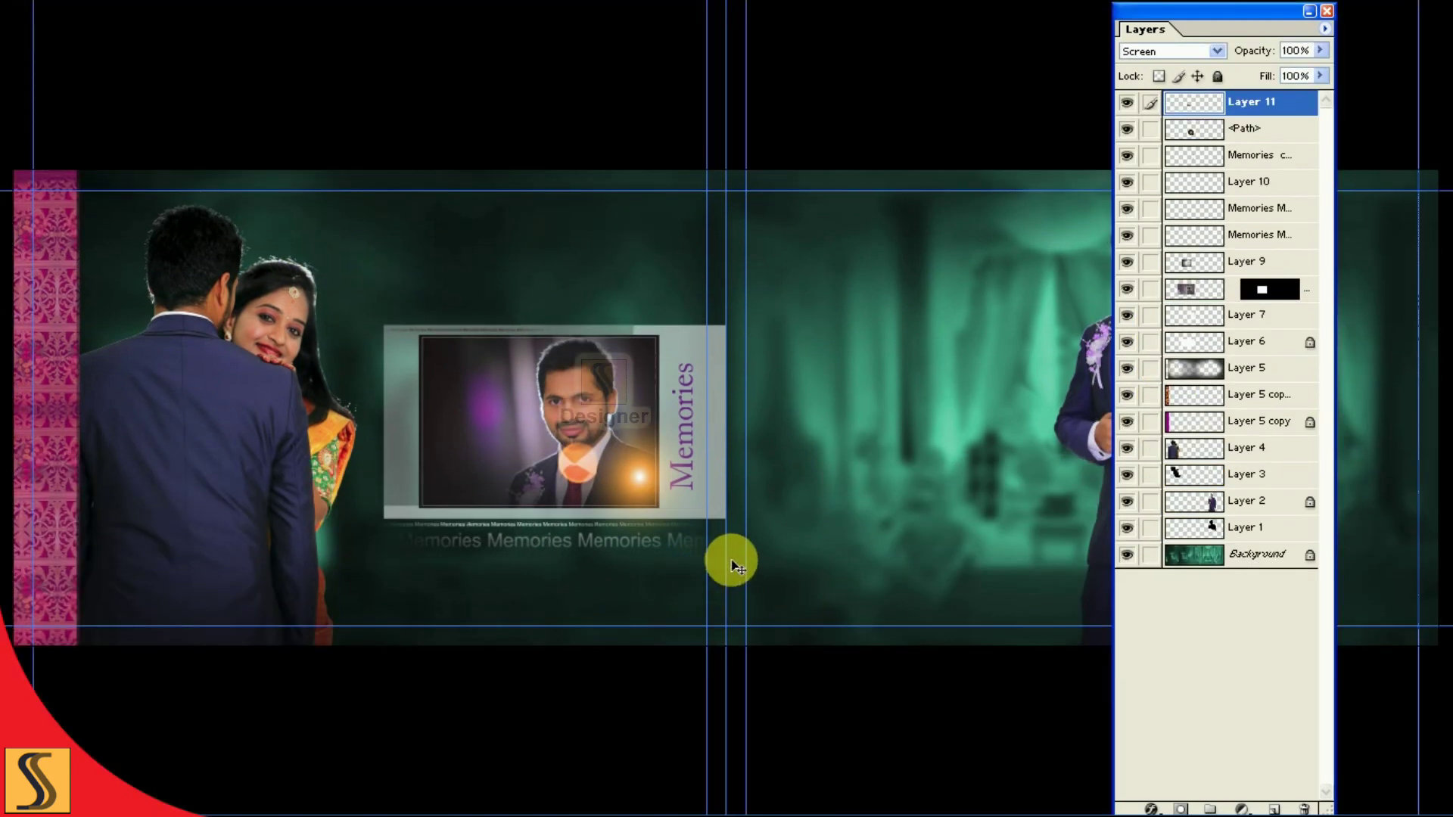
pyautogui.press('Tab')
pyautogui.hotkey('ctrl', '+')
pyautogui.hotkey('ctrl', '+')
pyautogui.moveTo(509, 558)
pyautogui.mouseDown()
pyautogui.moveTo(662, 525)
pyautogui.moveTo(775, 679)
pyautogui.moveTo(705, 660)
pyautogui.moveTo(701, 638)
pyautogui.mouseUp()
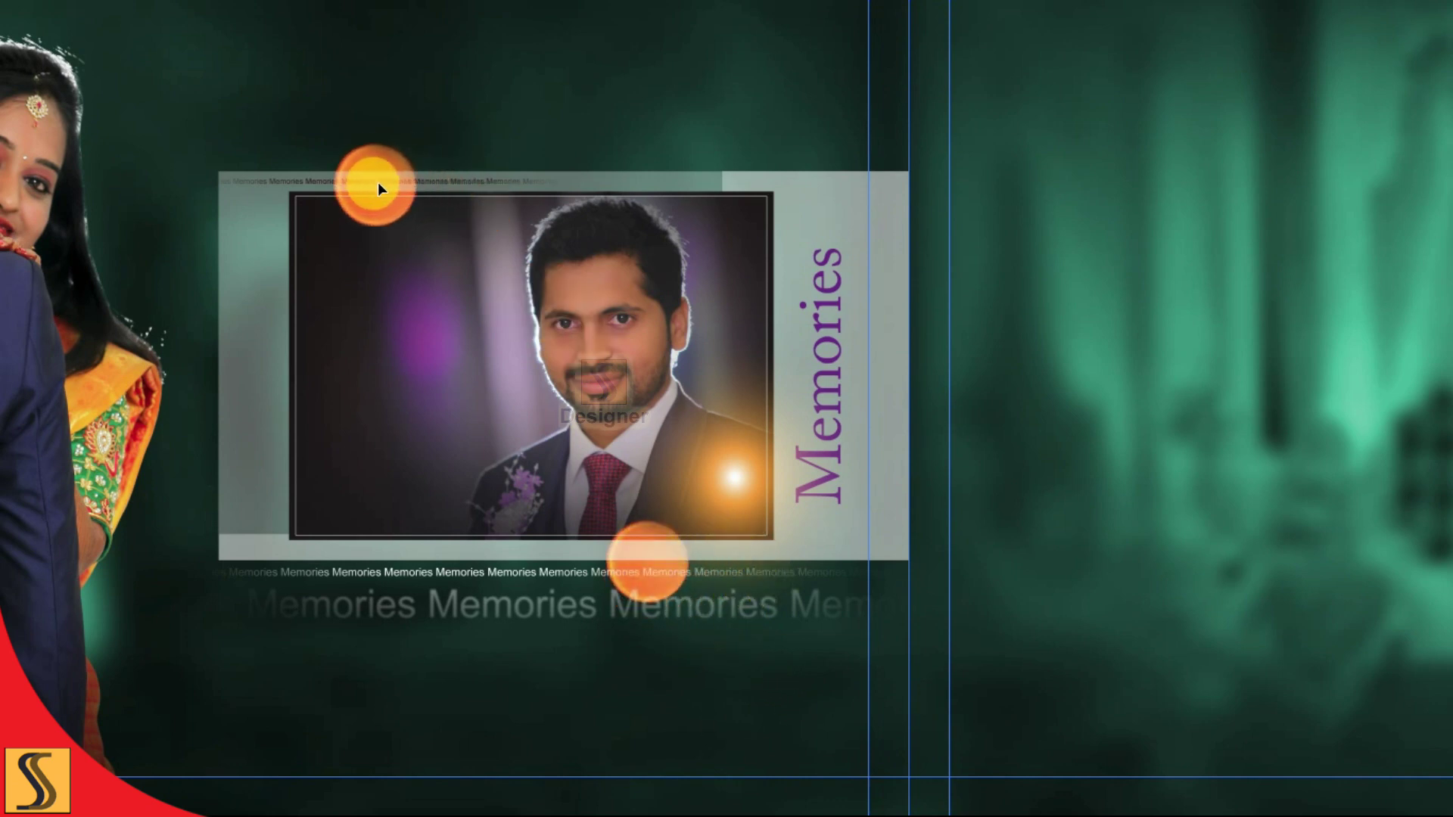
pyautogui.click(382, 204)
pyautogui.moveTo(479, 275)
pyautogui.mouseDown()
pyautogui.moveTo(434, 255)
pyautogui.moveTo(424, 210)
pyautogui.mouseUp()
pyautogui.press('Return')
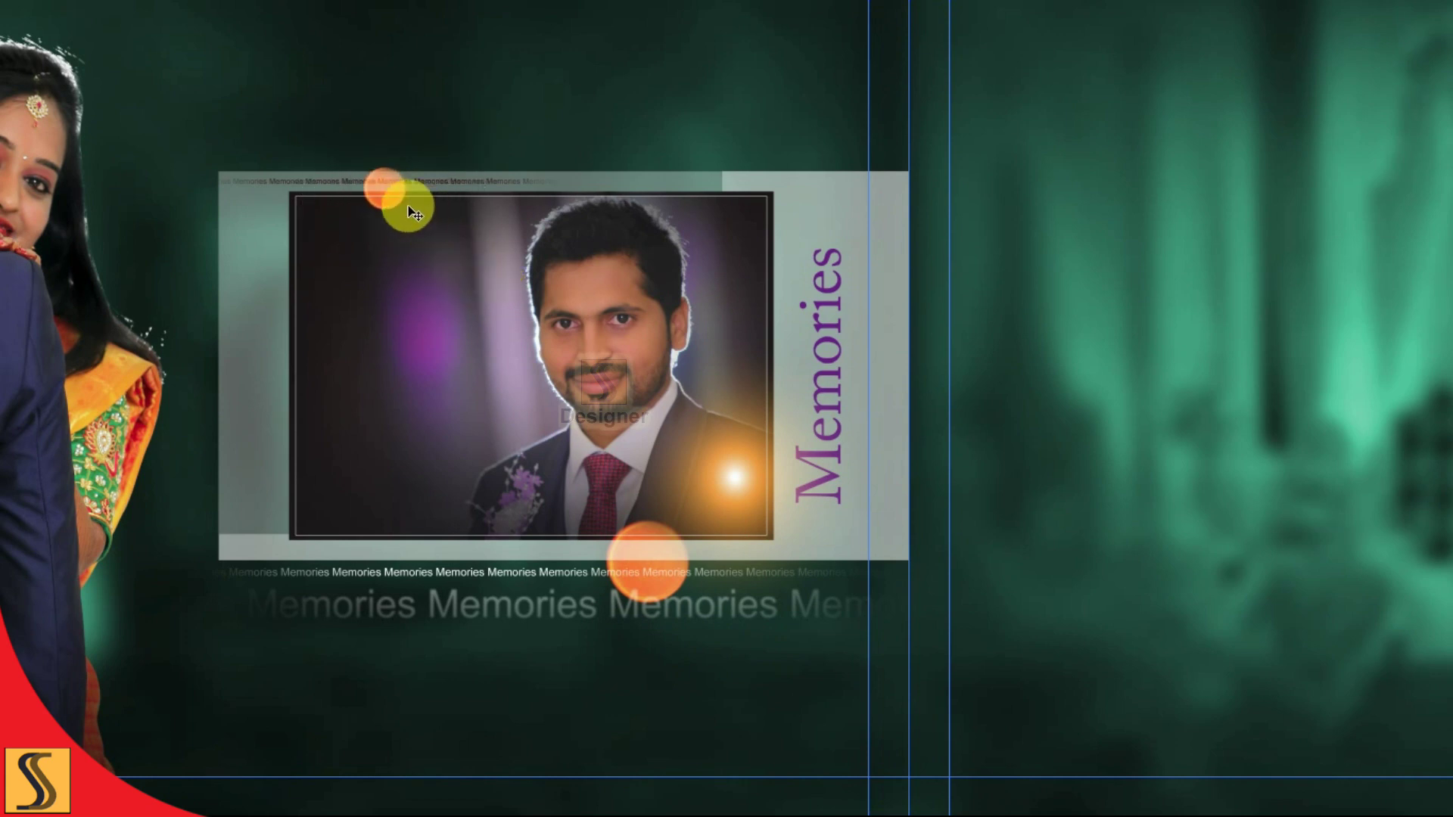
# Move the yellow bokeh light onto the Memories text row.
pyautogui.moveTo(406, 192); pyautogui.dragTo(742, 484)
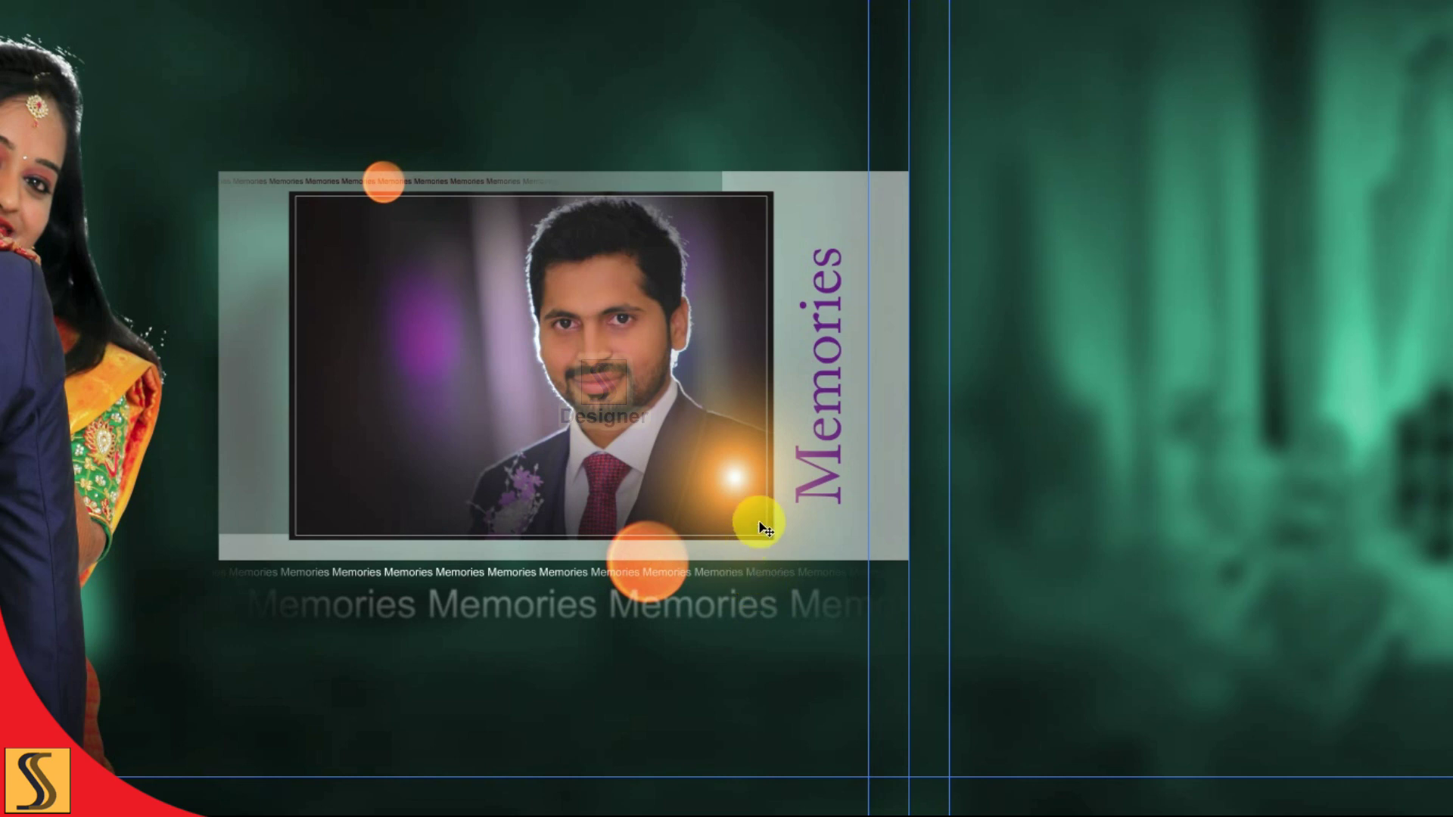
pyautogui.rightClick(742, 485)
pyautogui.click(778, 498)
pyautogui.moveTo(757, 492)
pyautogui.mouseDown()
pyautogui.moveTo(843, 514)
pyautogui.moveTo(738, 548)
pyautogui.mouseUp()
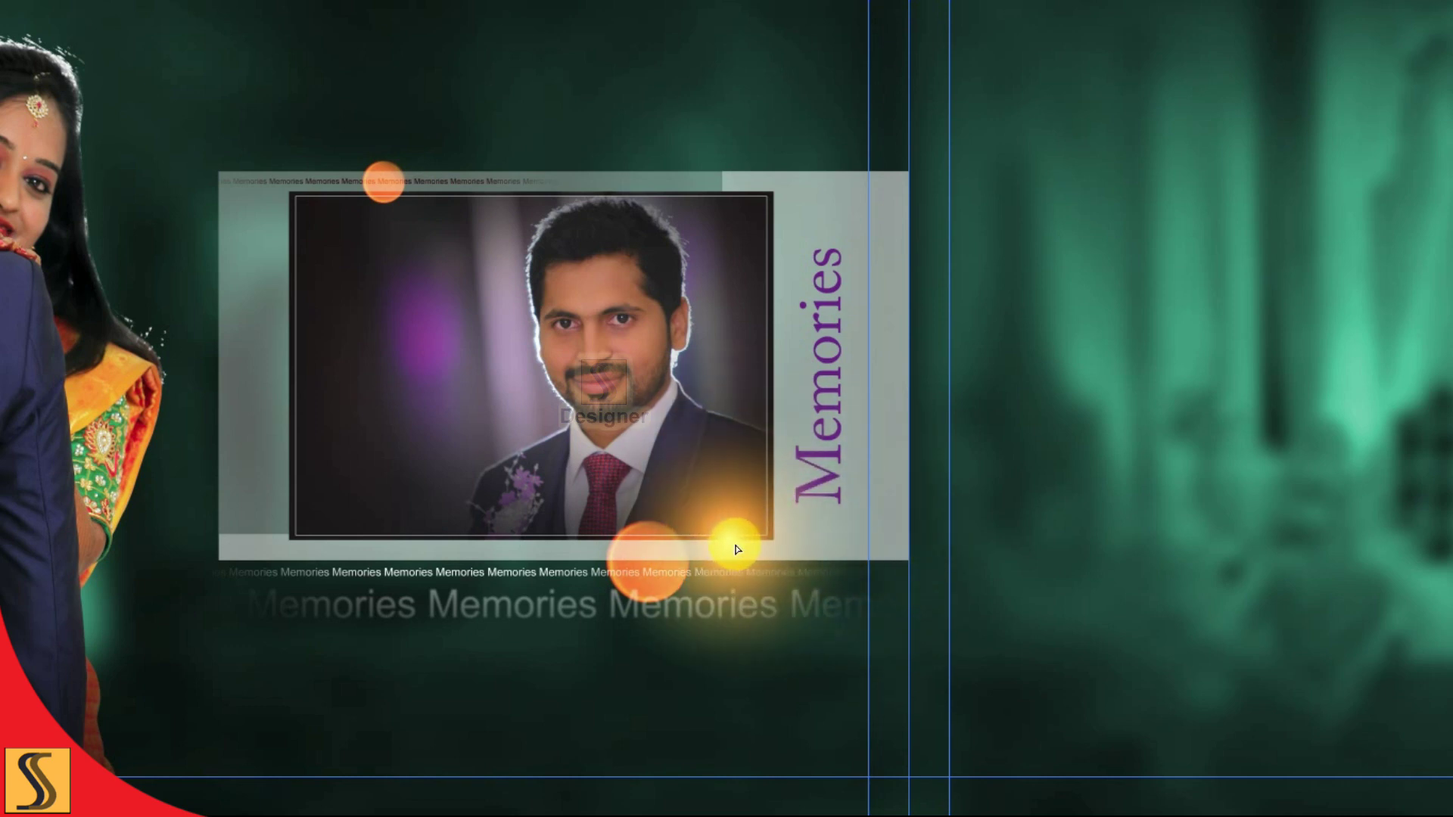
pyautogui.moveTo(738, 550)
pyautogui.mouseDown()
pyautogui.moveTo(764, 577)
pyautogui.moveTo(867, 390)
pyautogui.mouseUp()
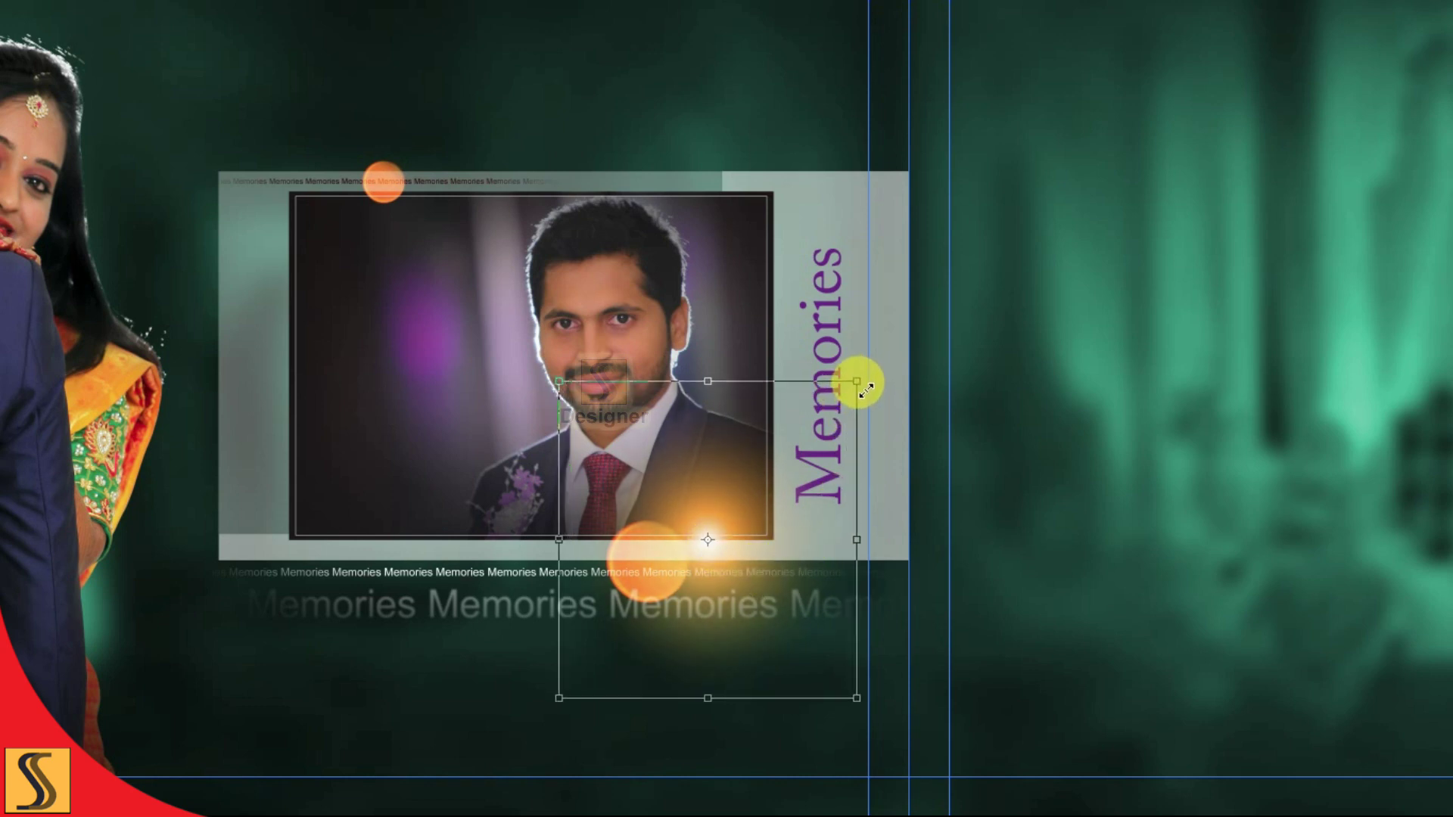
# Squash and stretch the light into a thin streak along the box's top edge.
pyautogui.moveTo(772, 402); pyautogui.dragTo(771, 532)
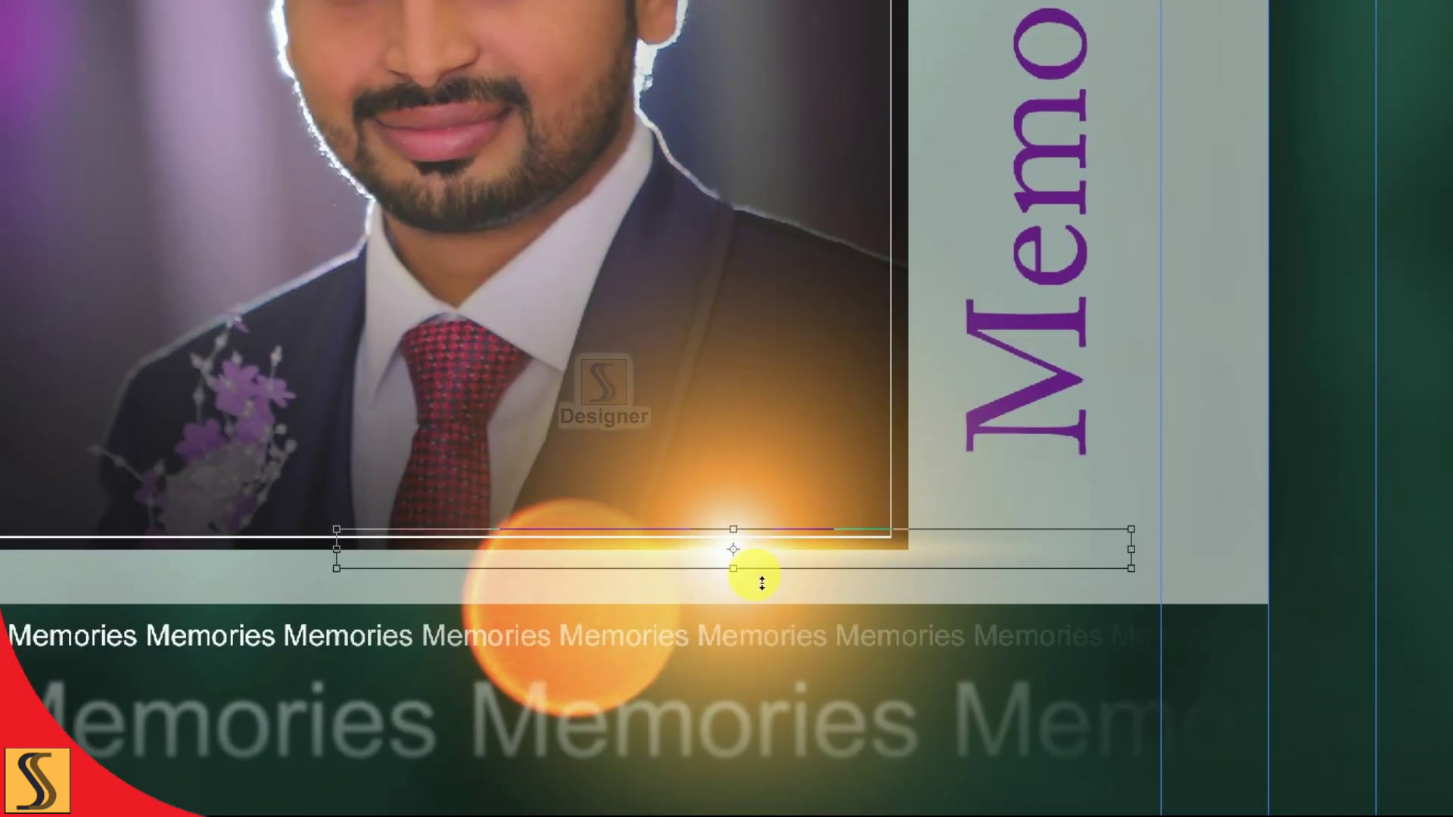
pyautogui.moveTo(756, 578); pyautogui.dragTo(779, 562)
pyautogui.moveTo(336, 540); pyautogui.dragTo(150, 540)
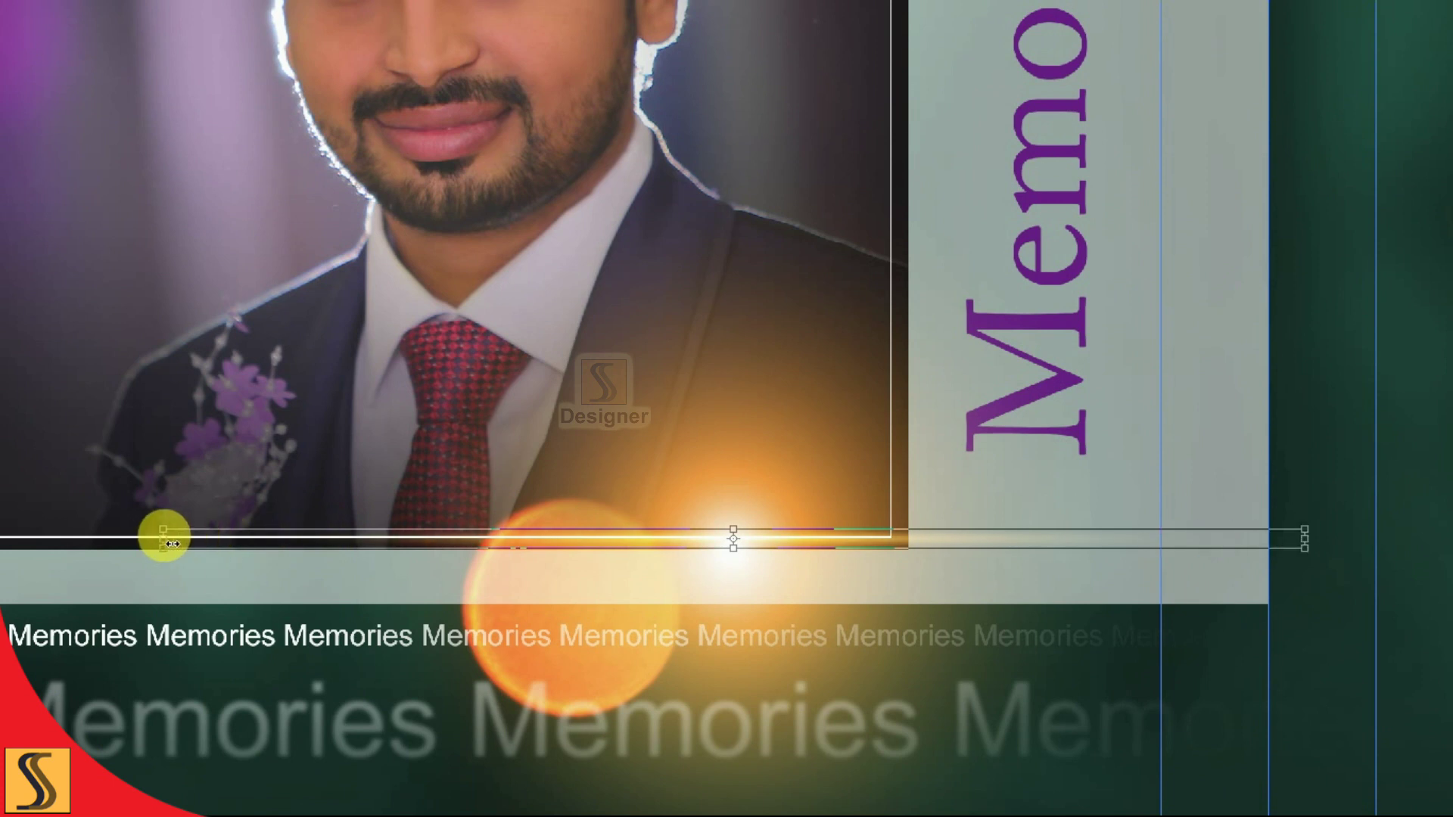
pyautogui.press('Return')
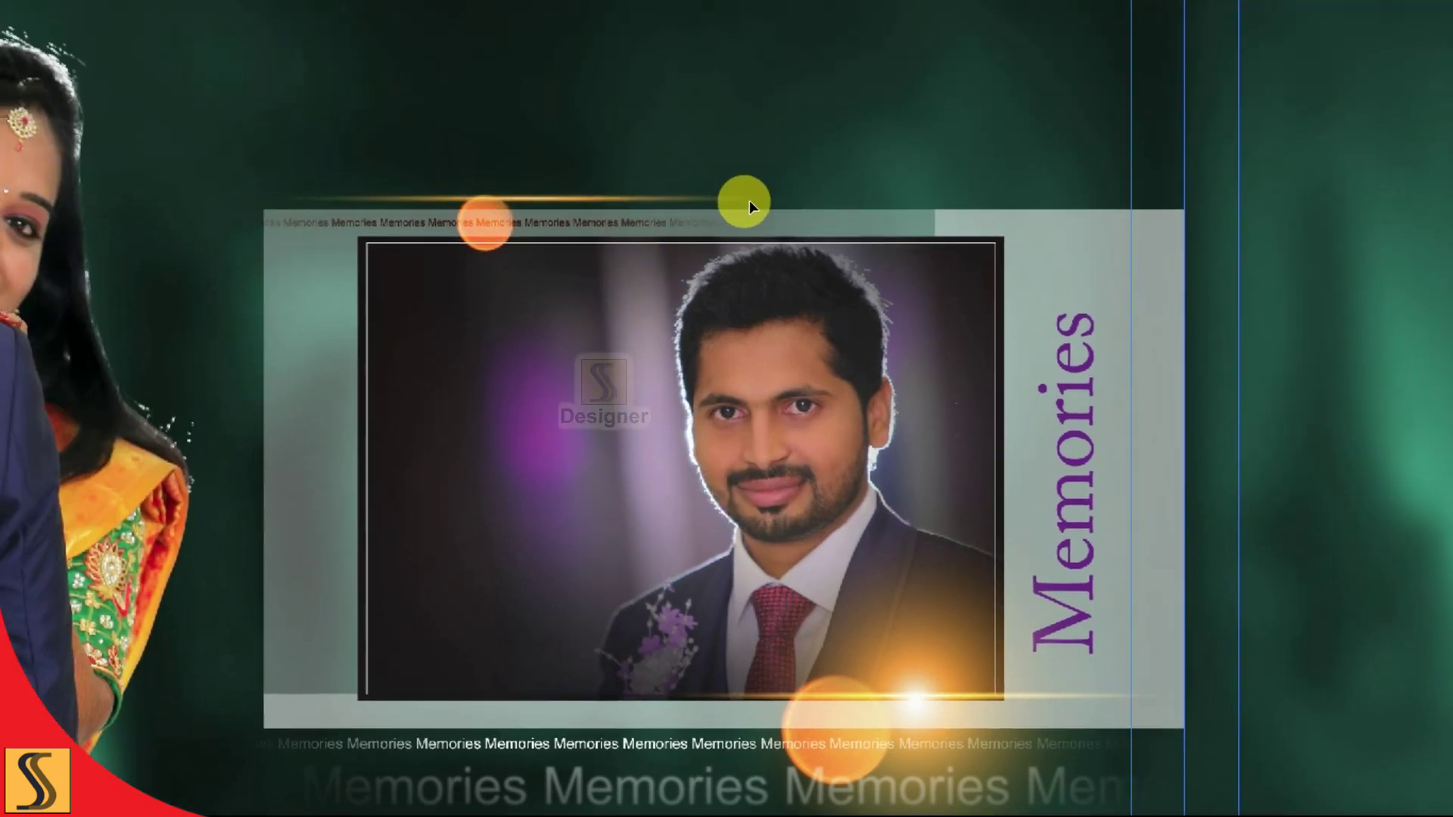
pyautogui.moveTo(749, 202); pyautogui.dragTo(741, 233)
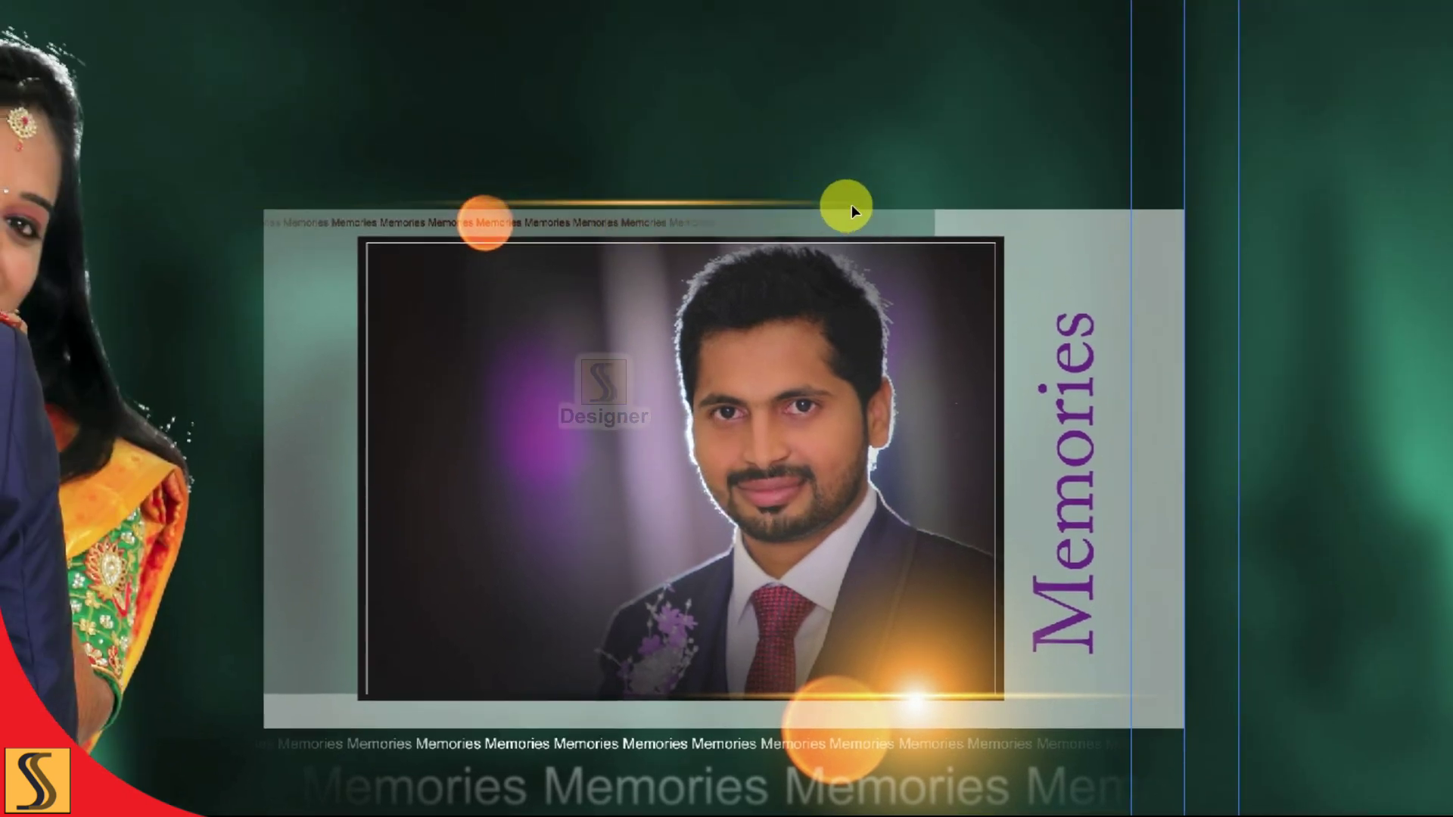
pyautogui.moveTo(741, 236); pyautogui.dragTo(706, 222)
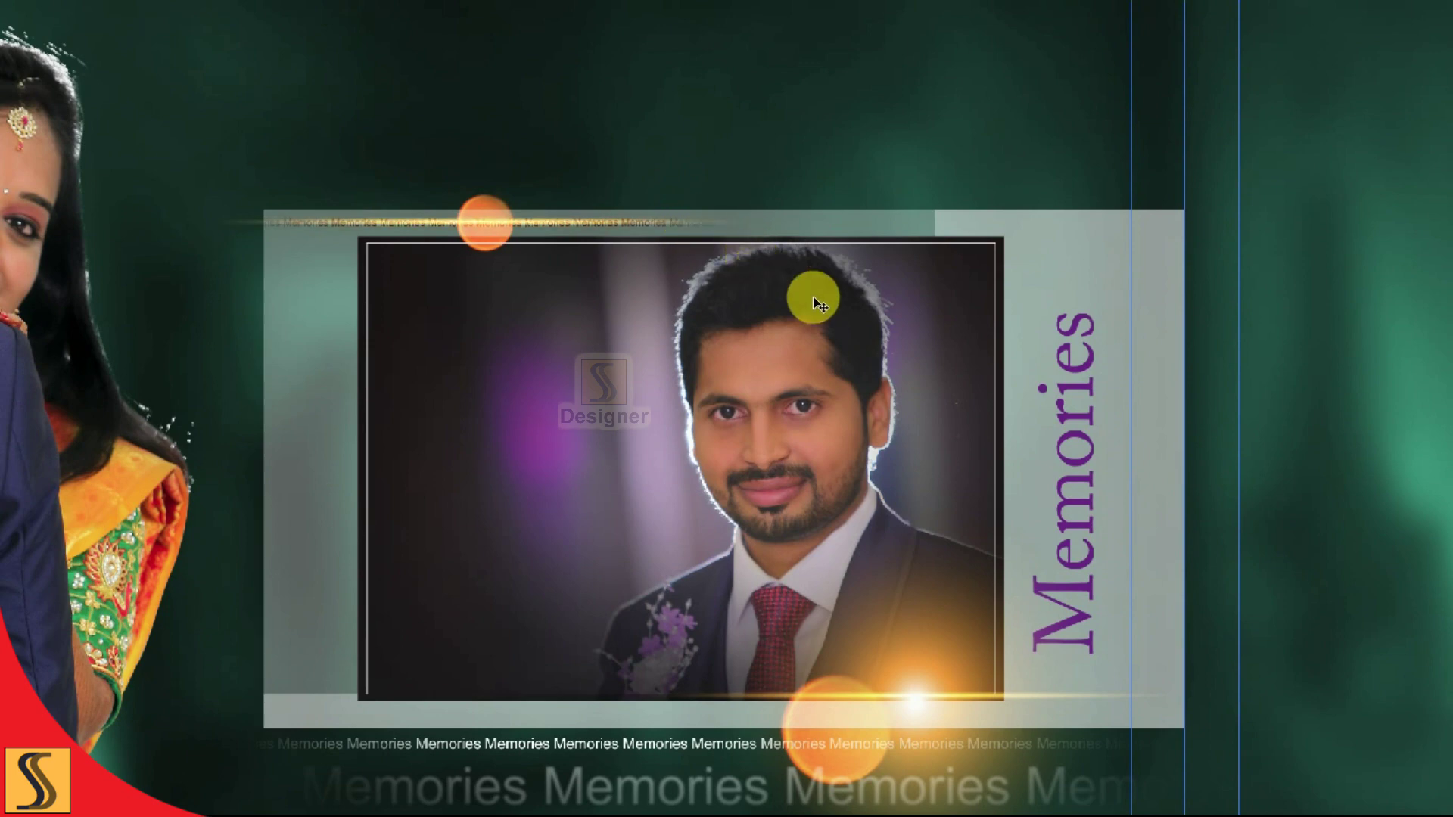
pyautogui.hotkey('ctrl', '-')
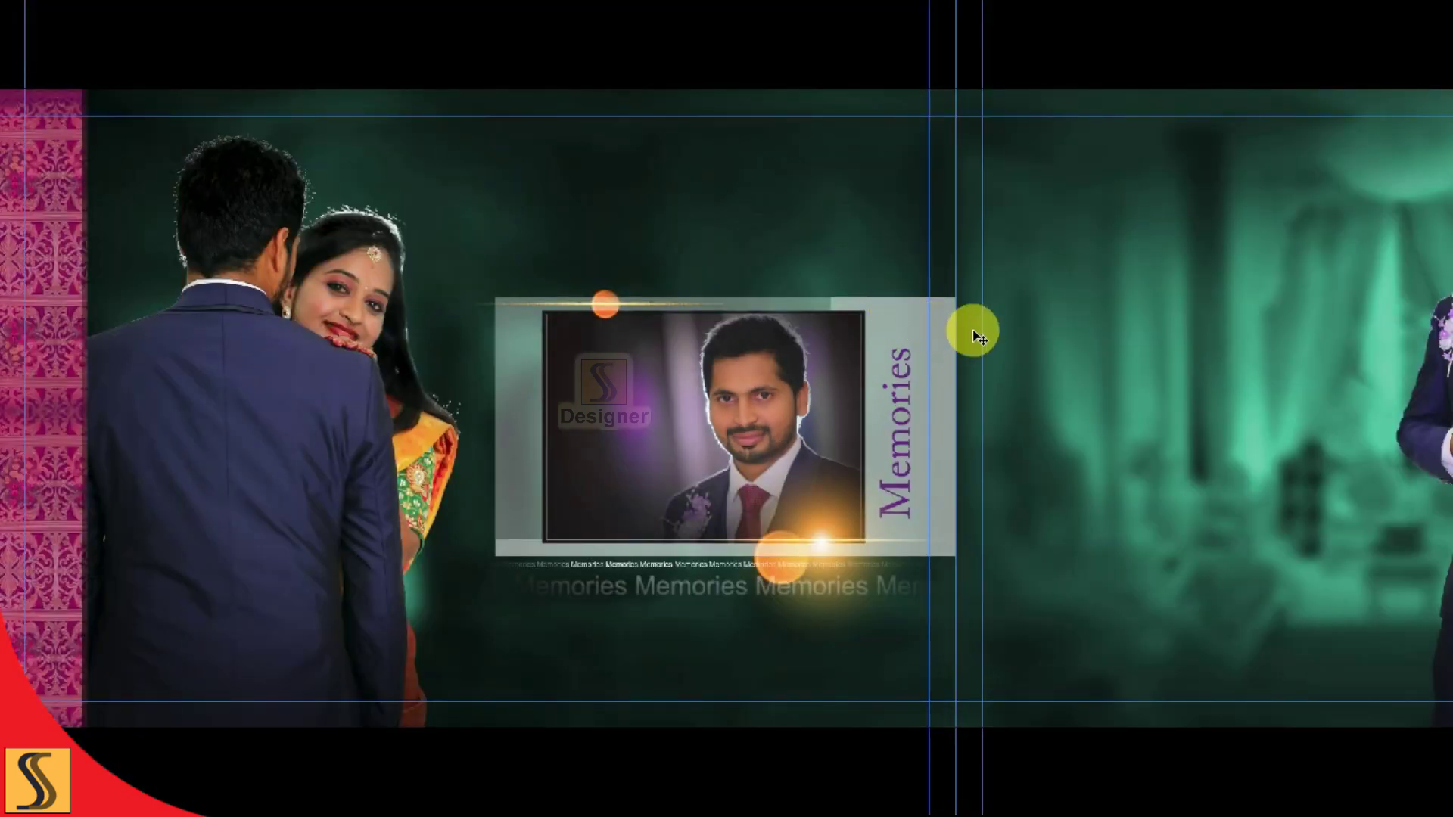
# Compare the flare layers by toggling visibility, then merge the four flare copies into one.
pyautogui.press('F7')
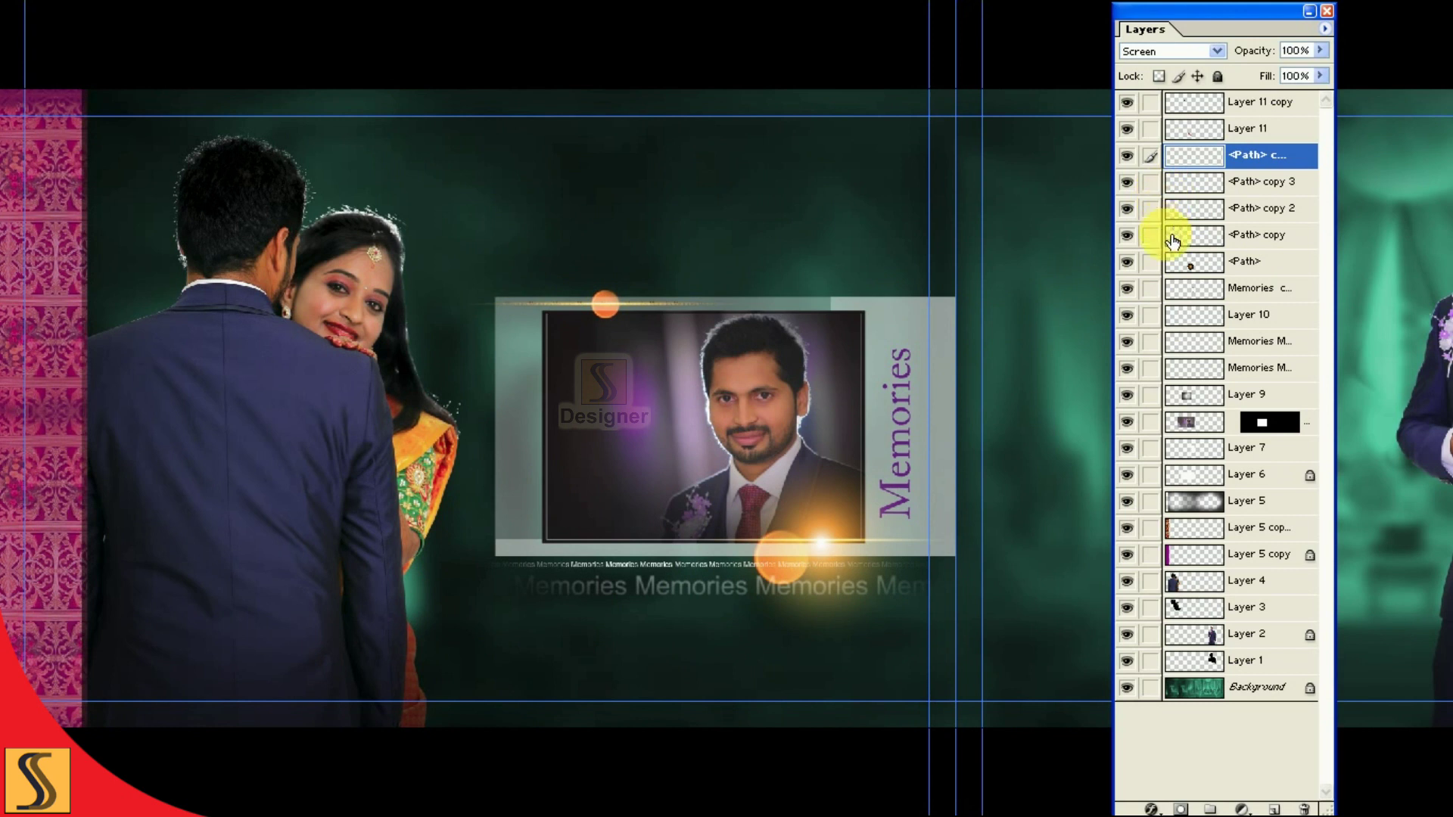
pyautogui.click(1139, 243)
pyautogui.click(1134, 262)
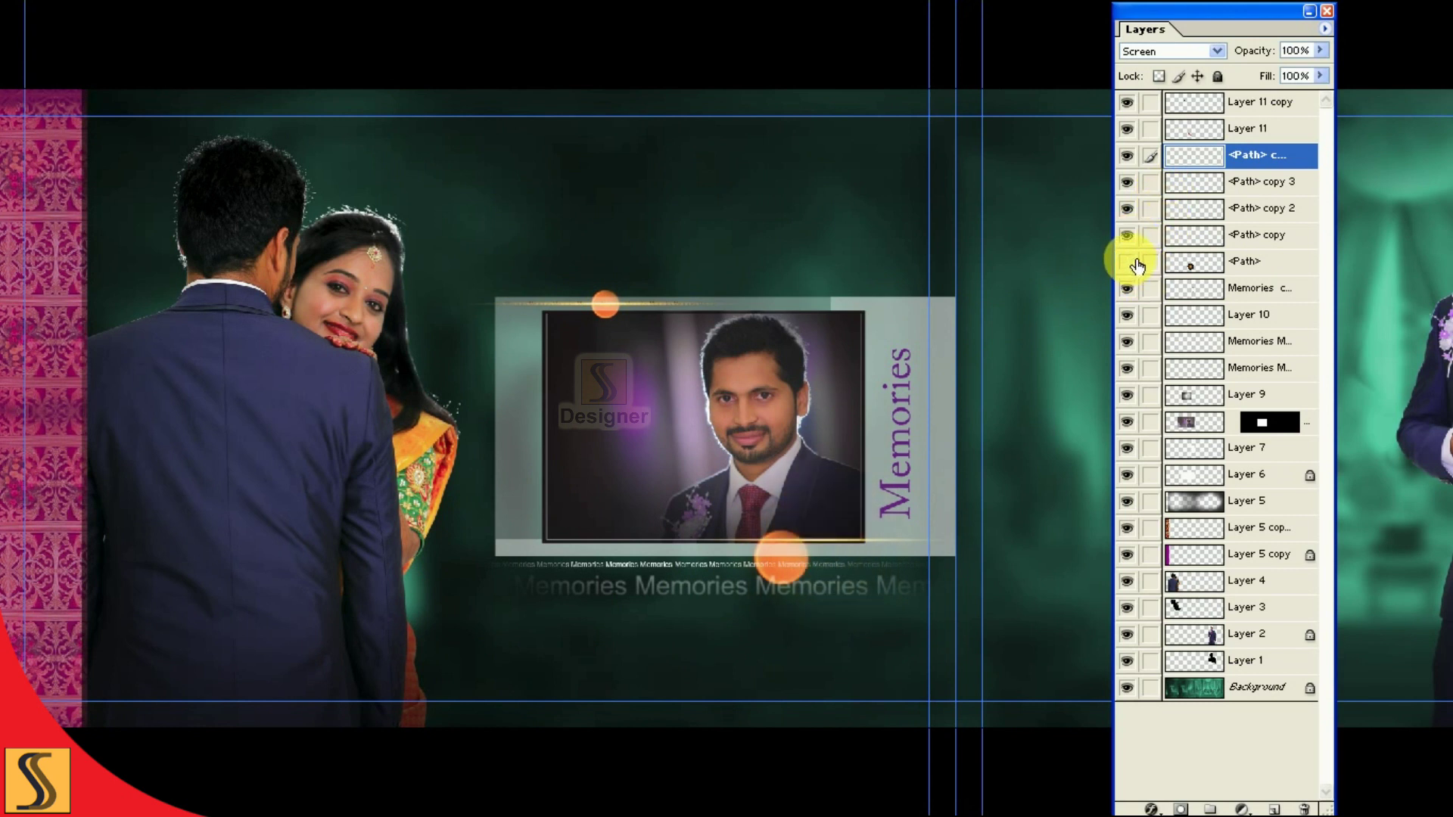
pyautogui.click(1128, 262)
pyautogui.click(1129, 103)
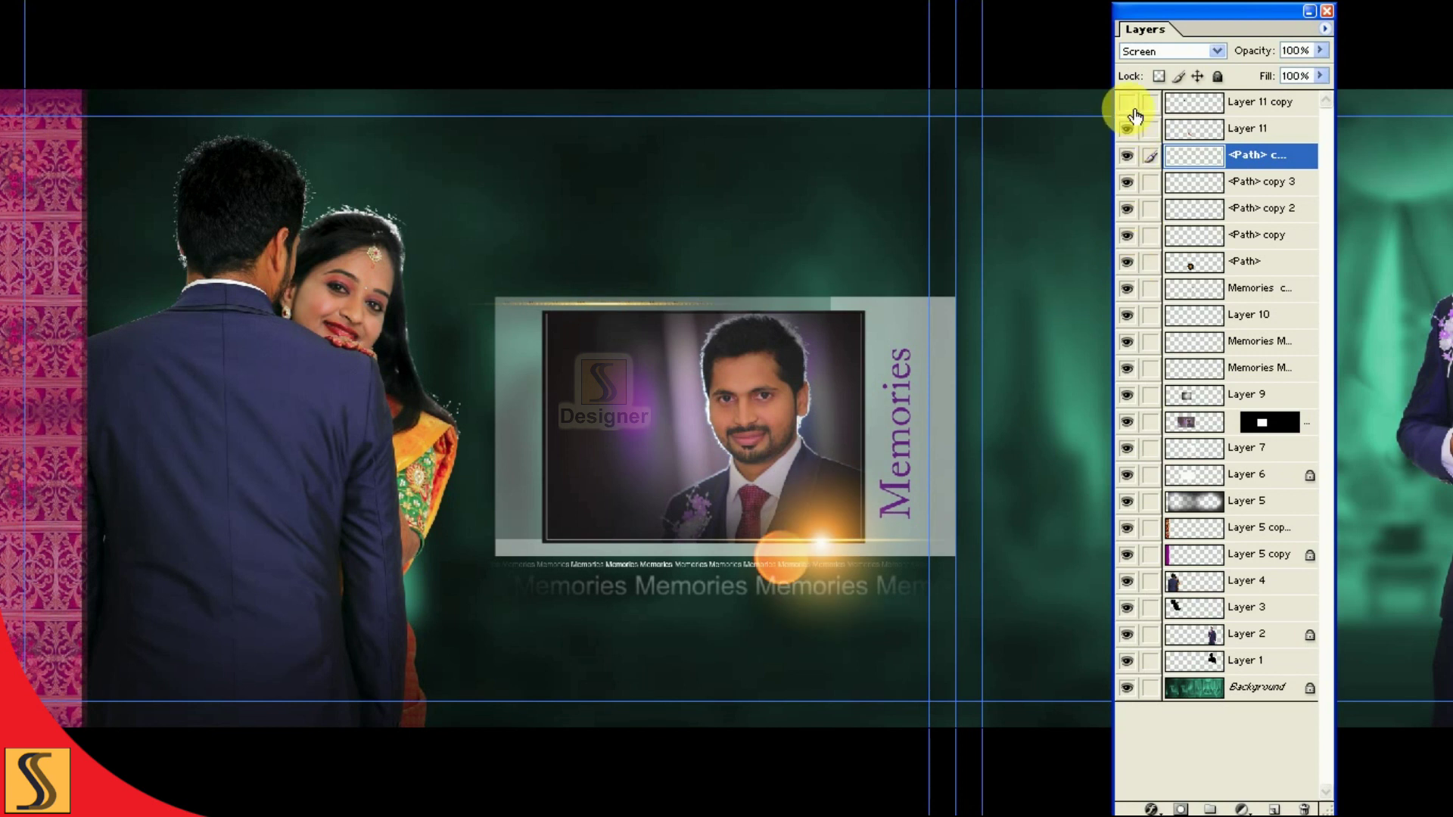
pyautogui.click(1129, 129)
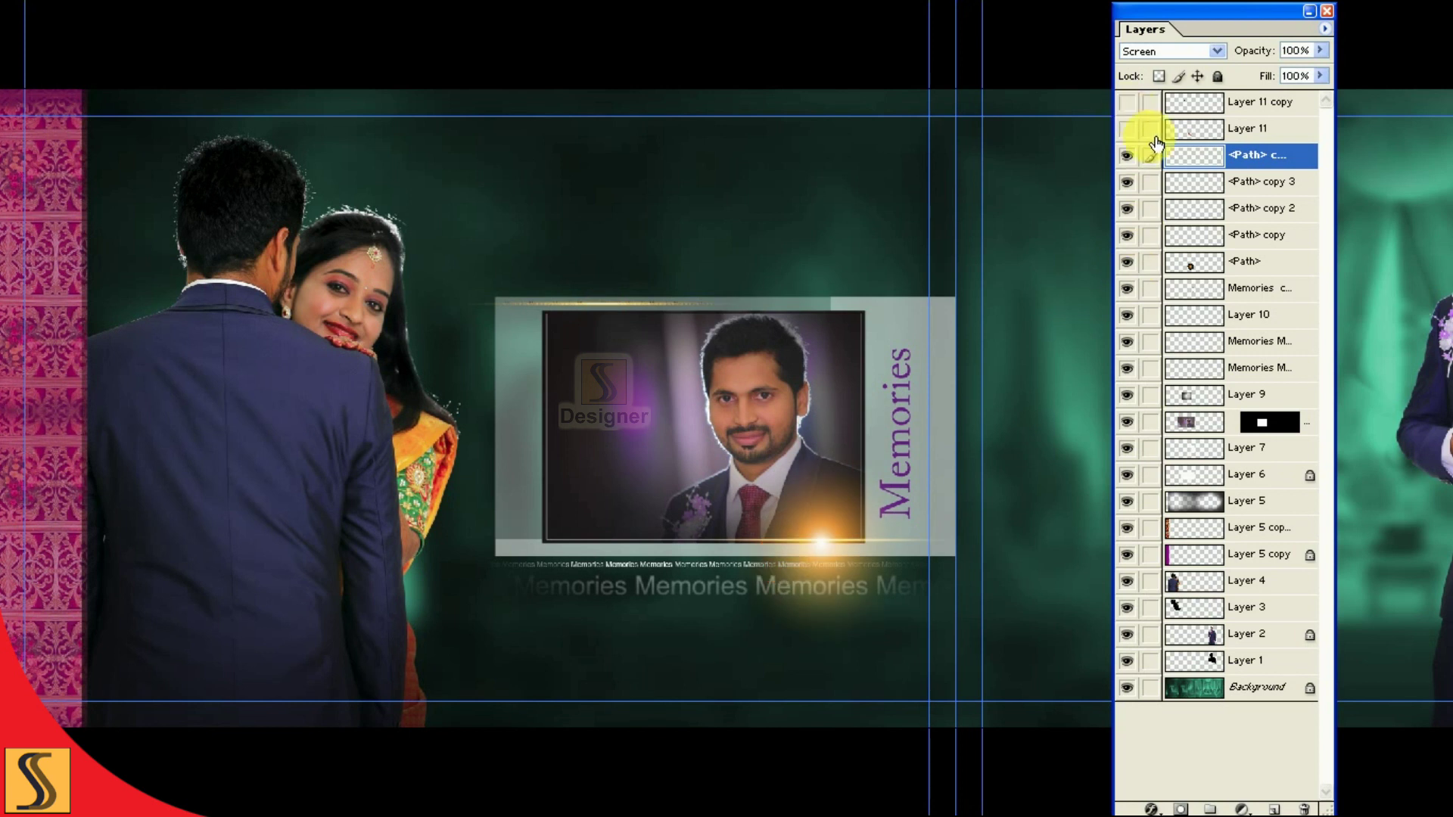
pyautogui.moveTo(1151, 182); pyautogui.dragTo(1151, 262)
pyautogui.hotkey('ctrl', 'e')
# Set the merged flare to Screen blending and show both orange orbs again.
pyautogui.click(1170, 52)
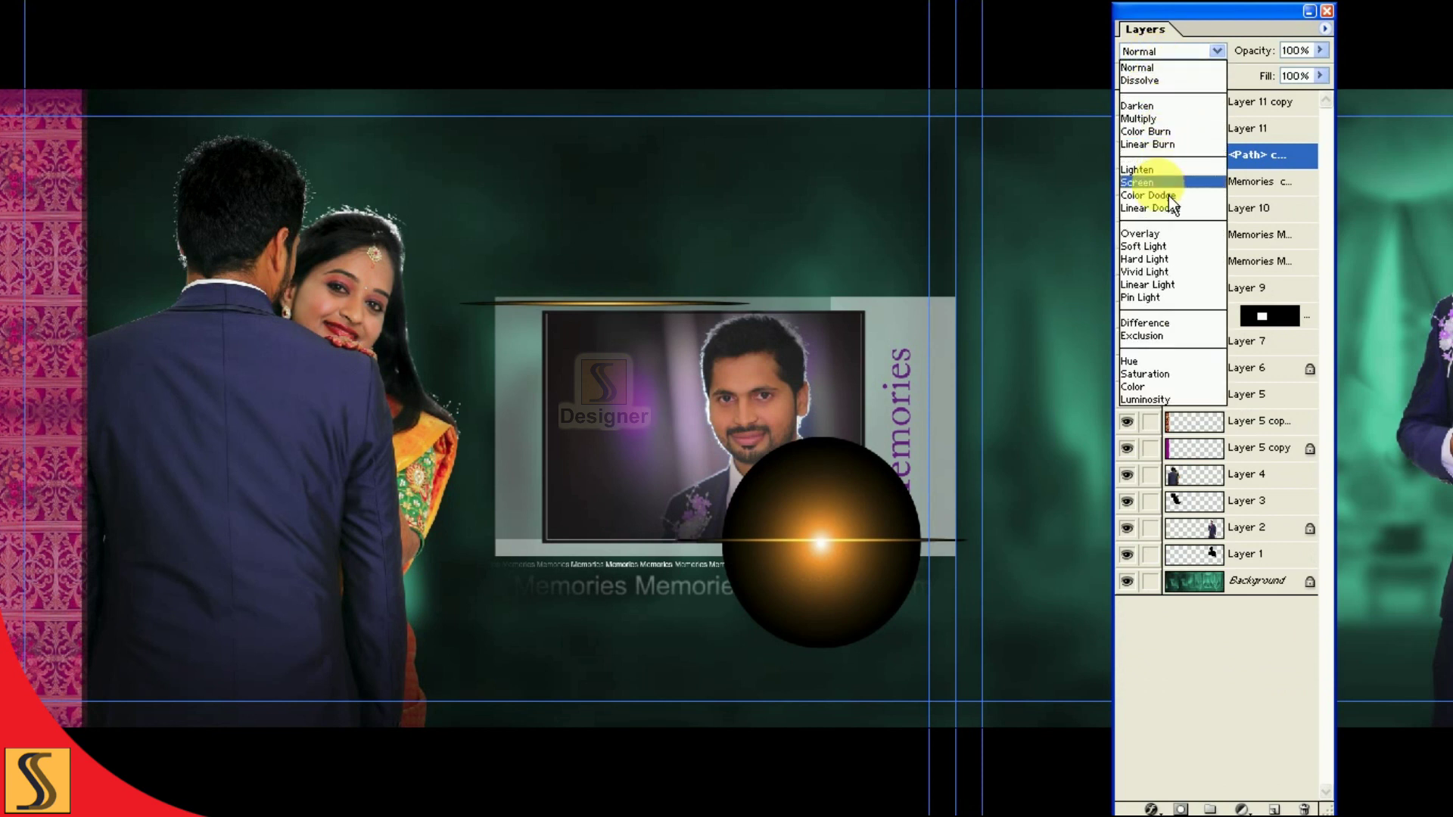
pyautogui.click(1169, 184)
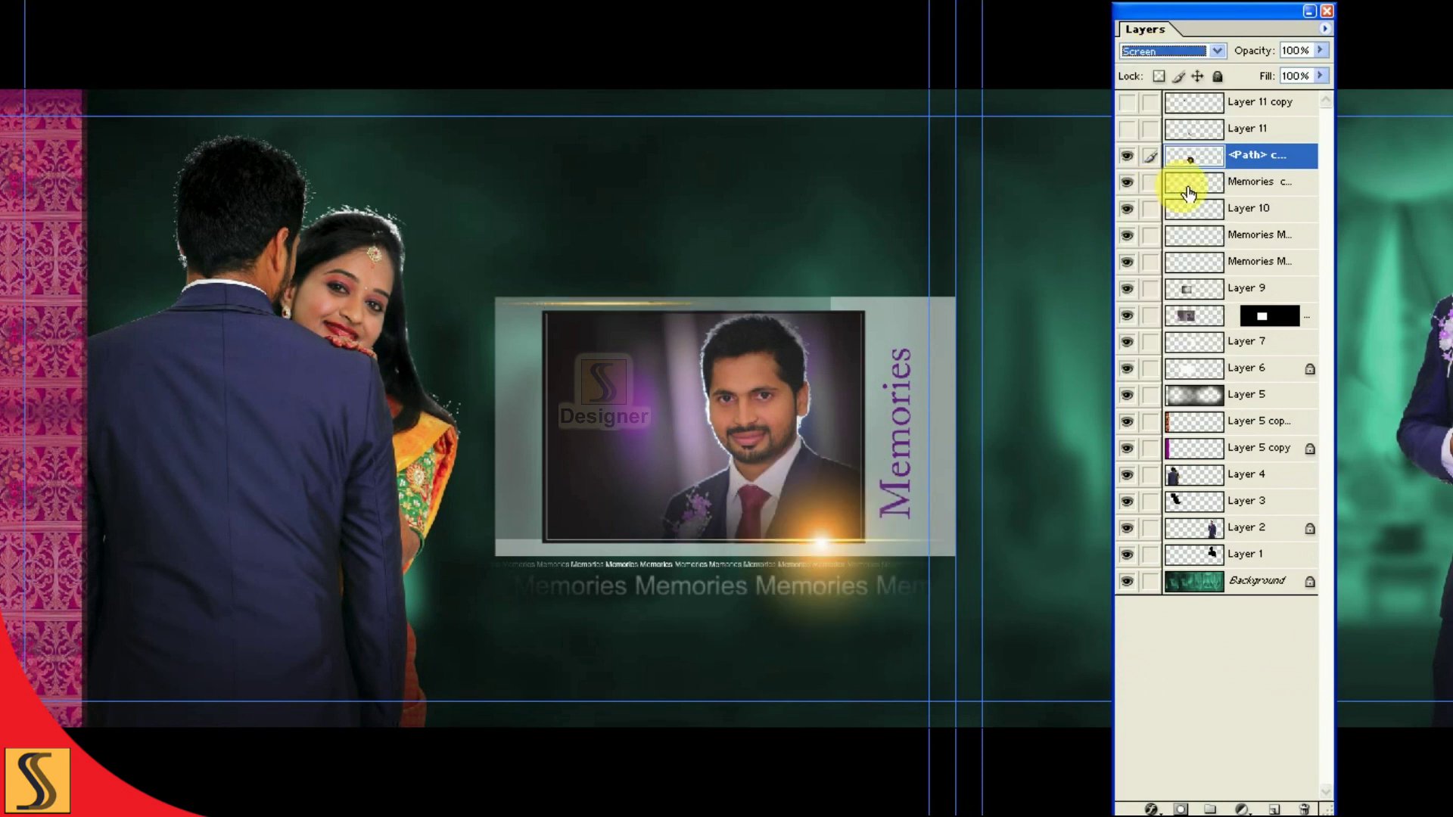
pyautogui.click(1190, 129)
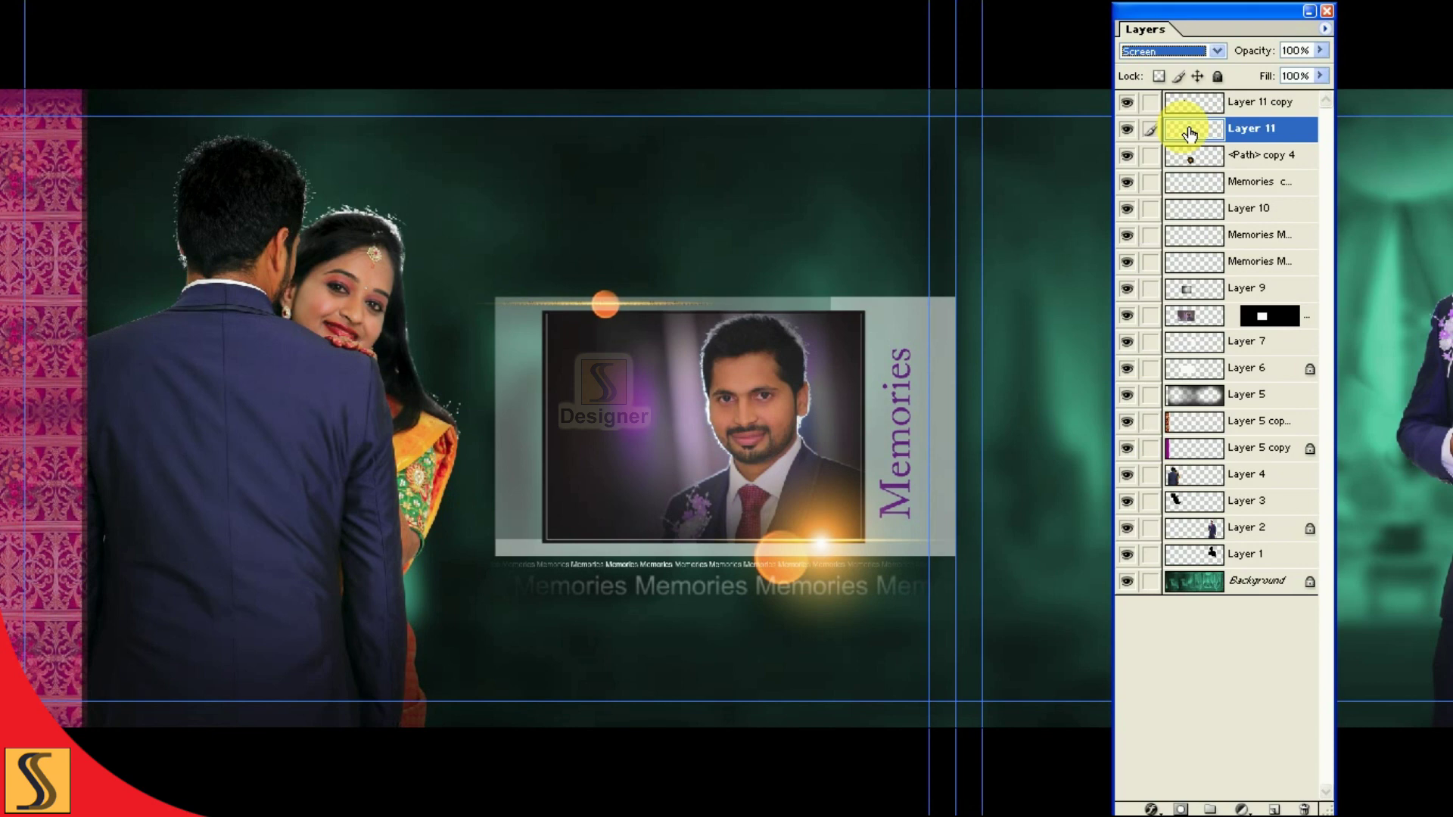
pyautogui.click(1135, 129)
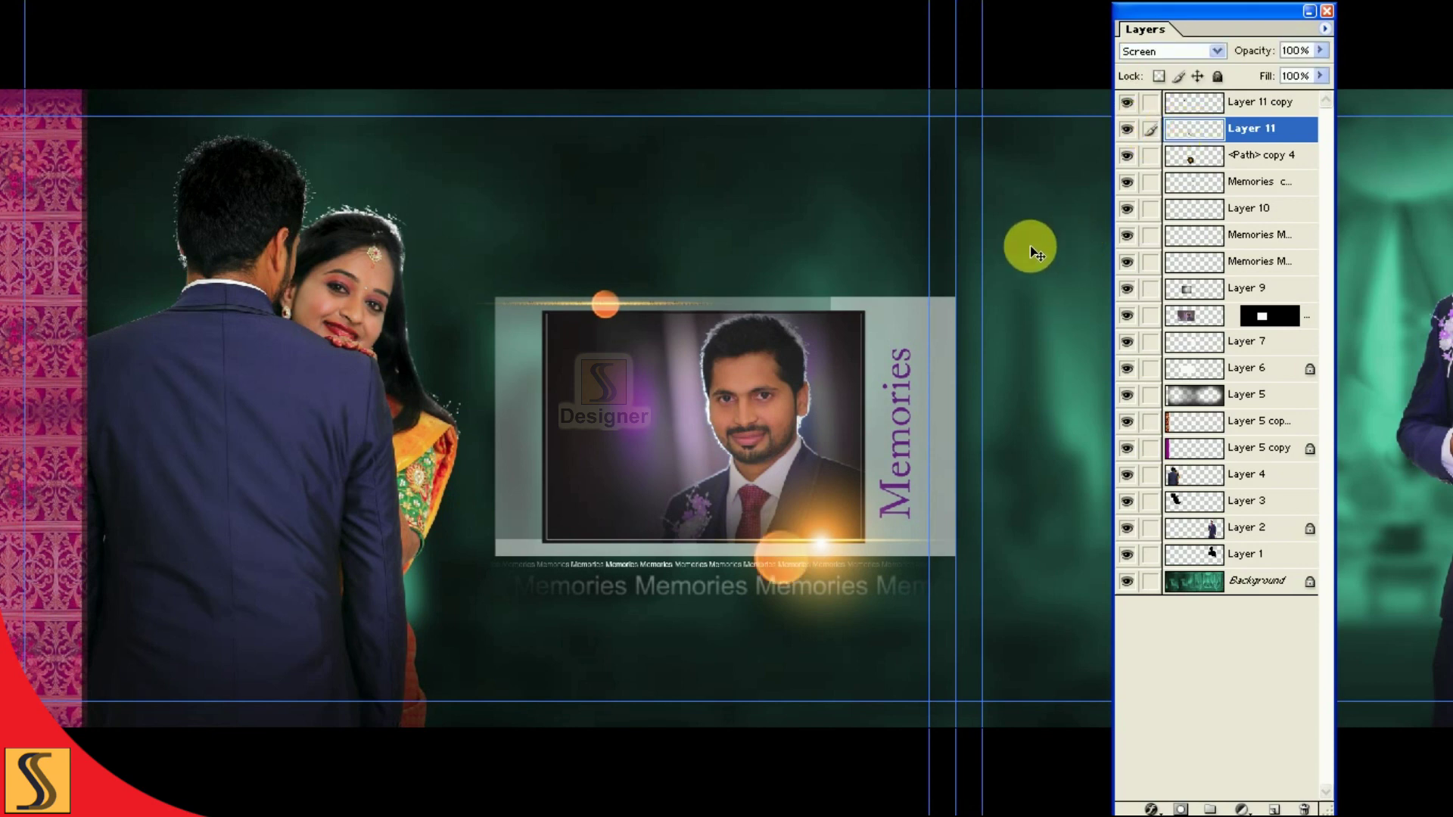
# Move the lens flare into place on the portrait box and fit the spread.
pyautogui.press('Tab')
pyautogui.hotkey('ctrl', '+')
pyautogui.hotkey('ctrl', '+')
pyautogui.scroll(-3, 938, 474)
pyautogui.moveTo(956, 501)
pyautogui.mouseDown()
pyautogui.moveTo(993, 553)
pyautogui.moveTo(971, 545)
pyautogui.mouseUp()
pyautogui.press('Return')
pyautogui.hotkey('ctrl', '0')
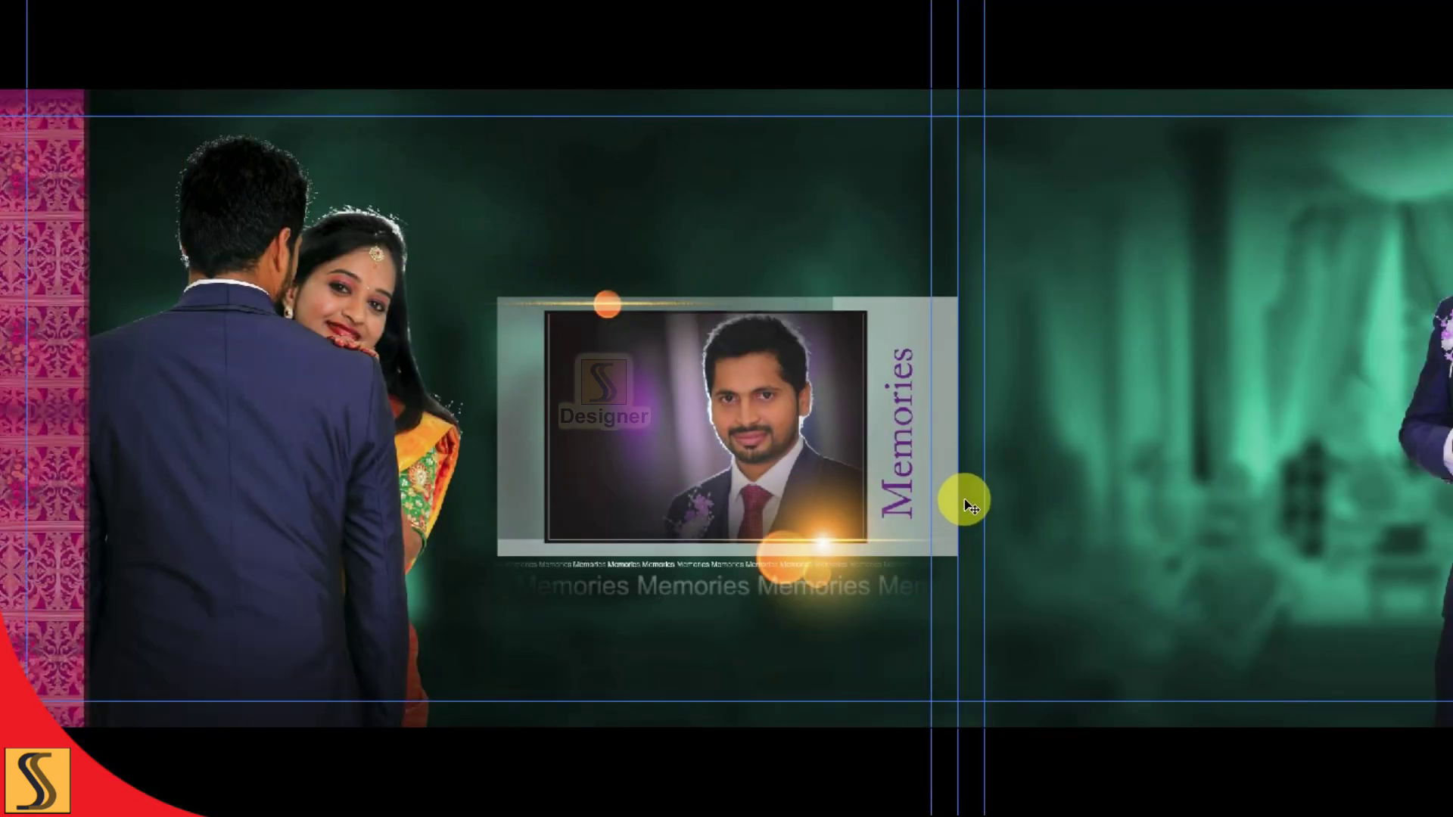
# Merge the orange orb layers into one and blend it in Screen mode.
pyautogui.press('F7')
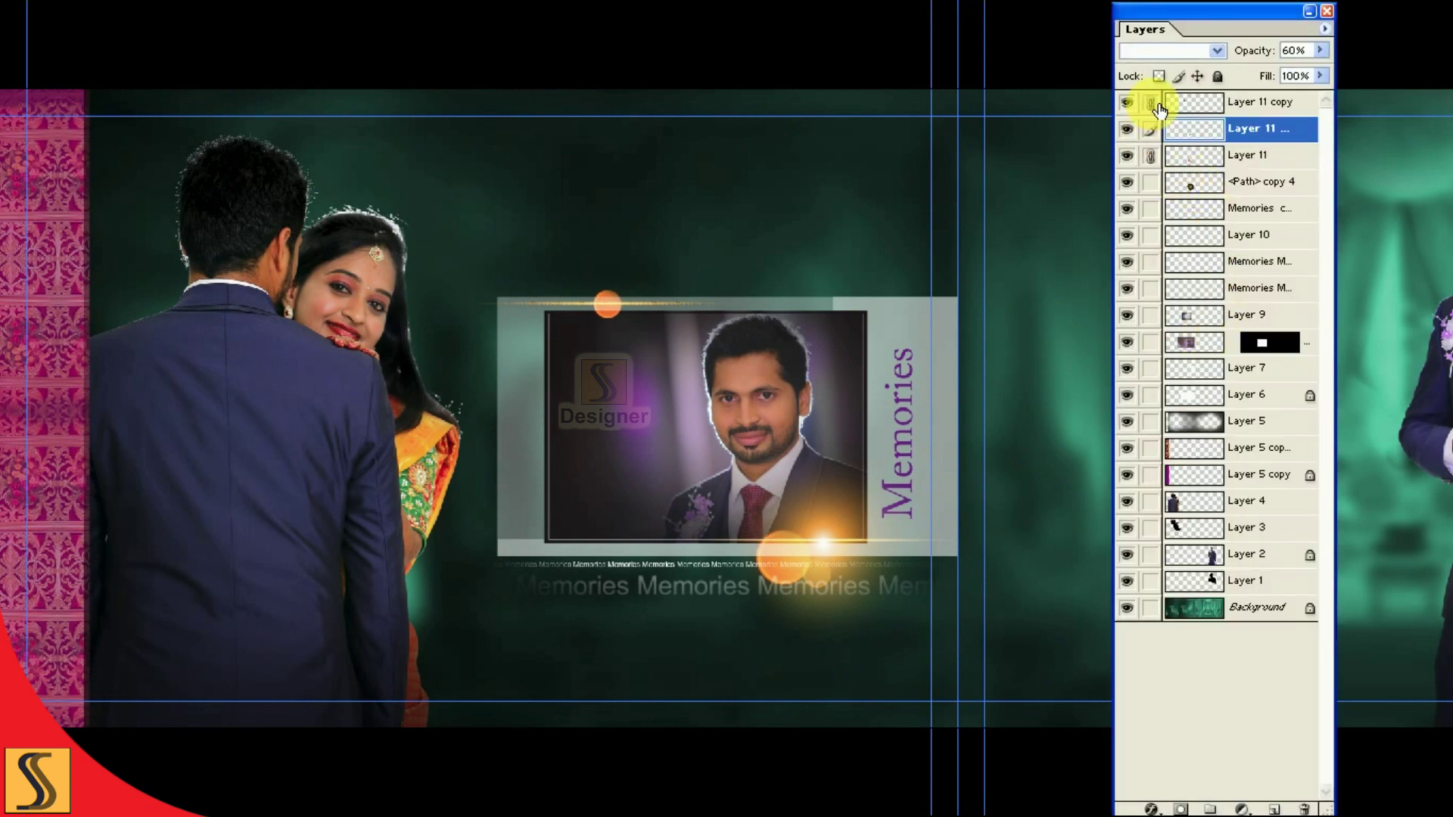
pyautogui.hotkey('ctrl', 'e')
pyautogui.click(1171, 53)
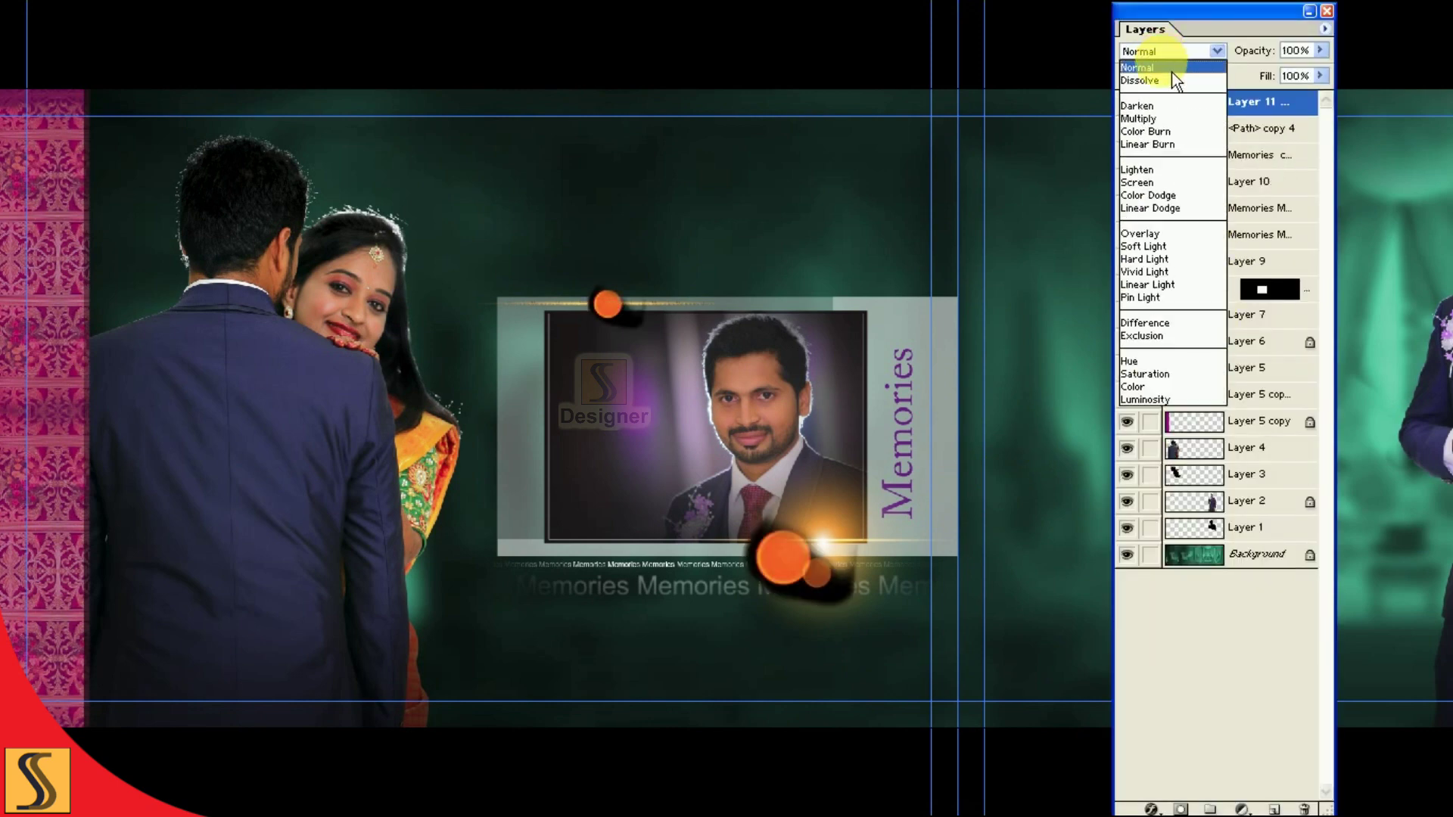
pyautogui.click(1166, 184)
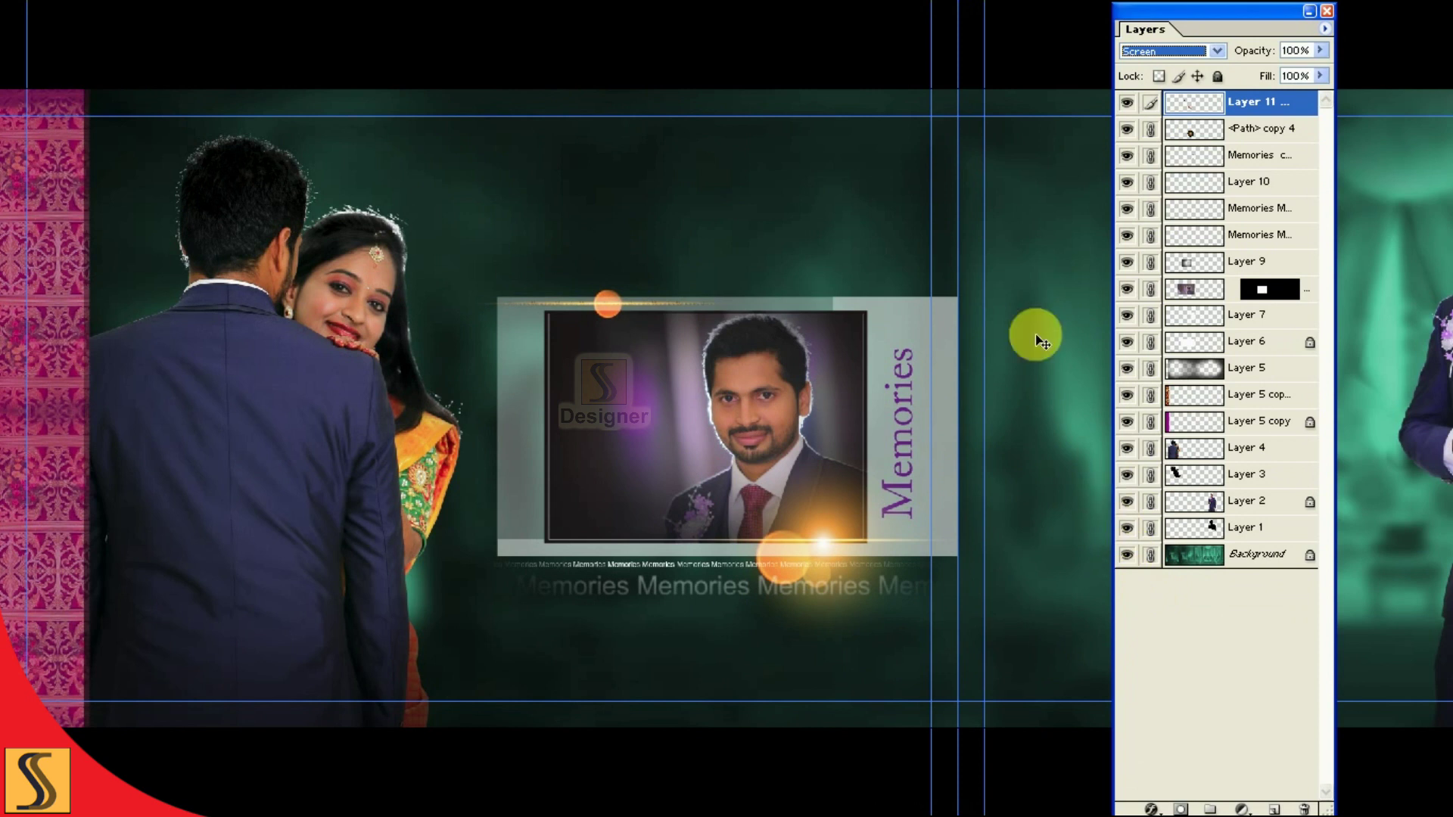
pyautogui.hotkey('ctrl', '-')
pyautogui.press('F7')
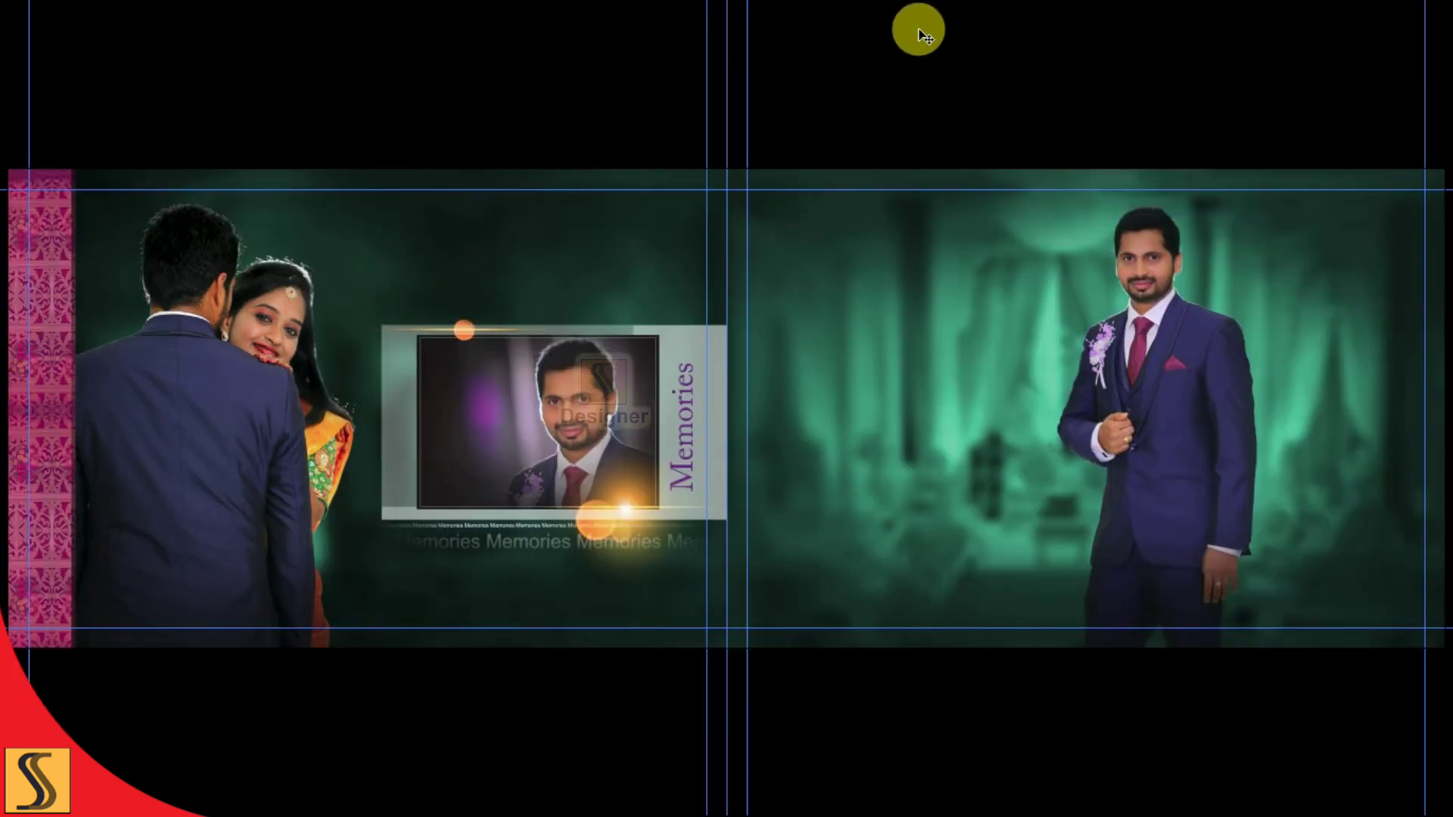
# Toggle the guide lines off, on and off again to review the spread, then leave full screen.
pyautogui.hotkey('ctrl', ';')
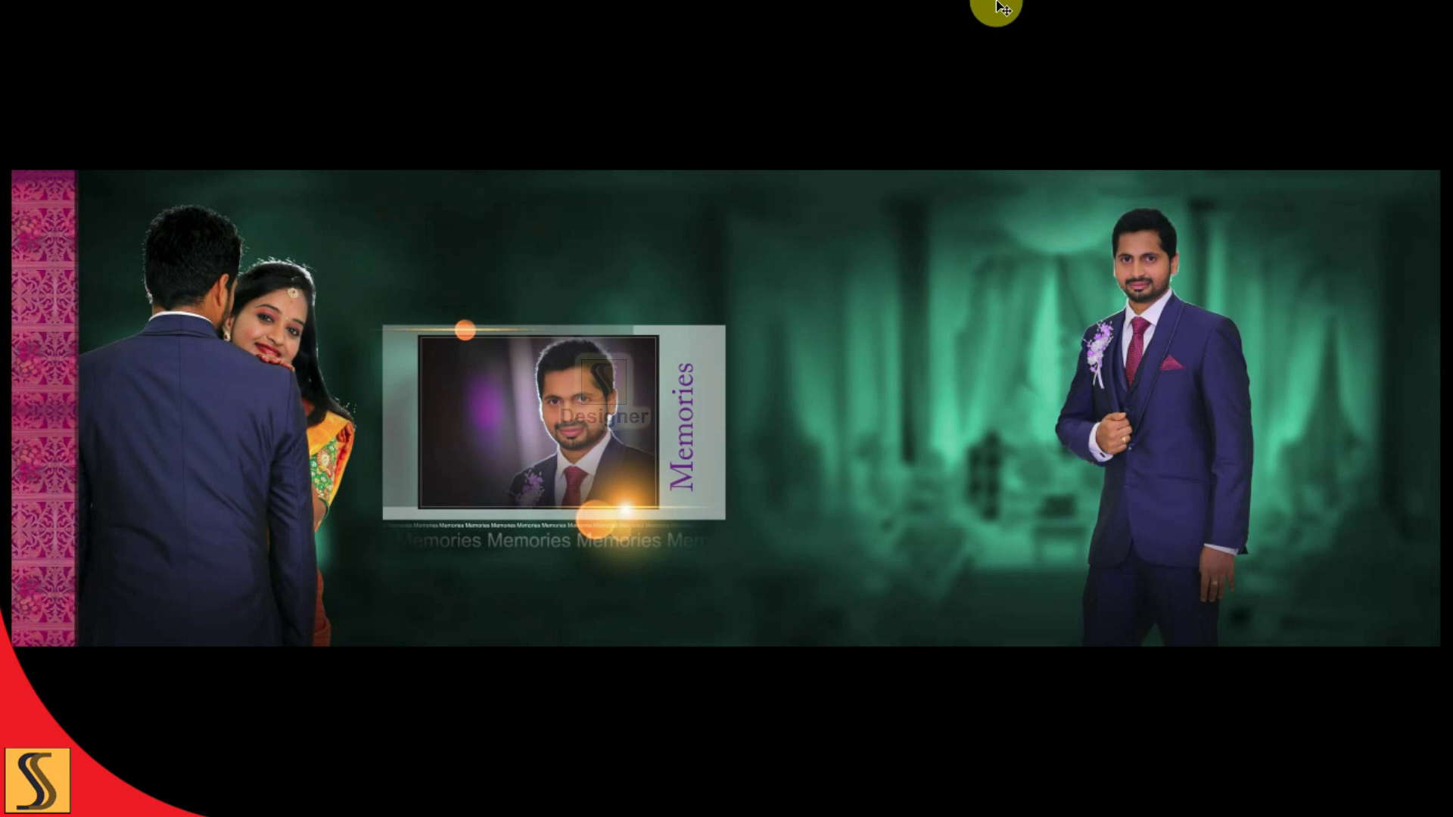
pyautogui.hotkey('ctrl', ';')
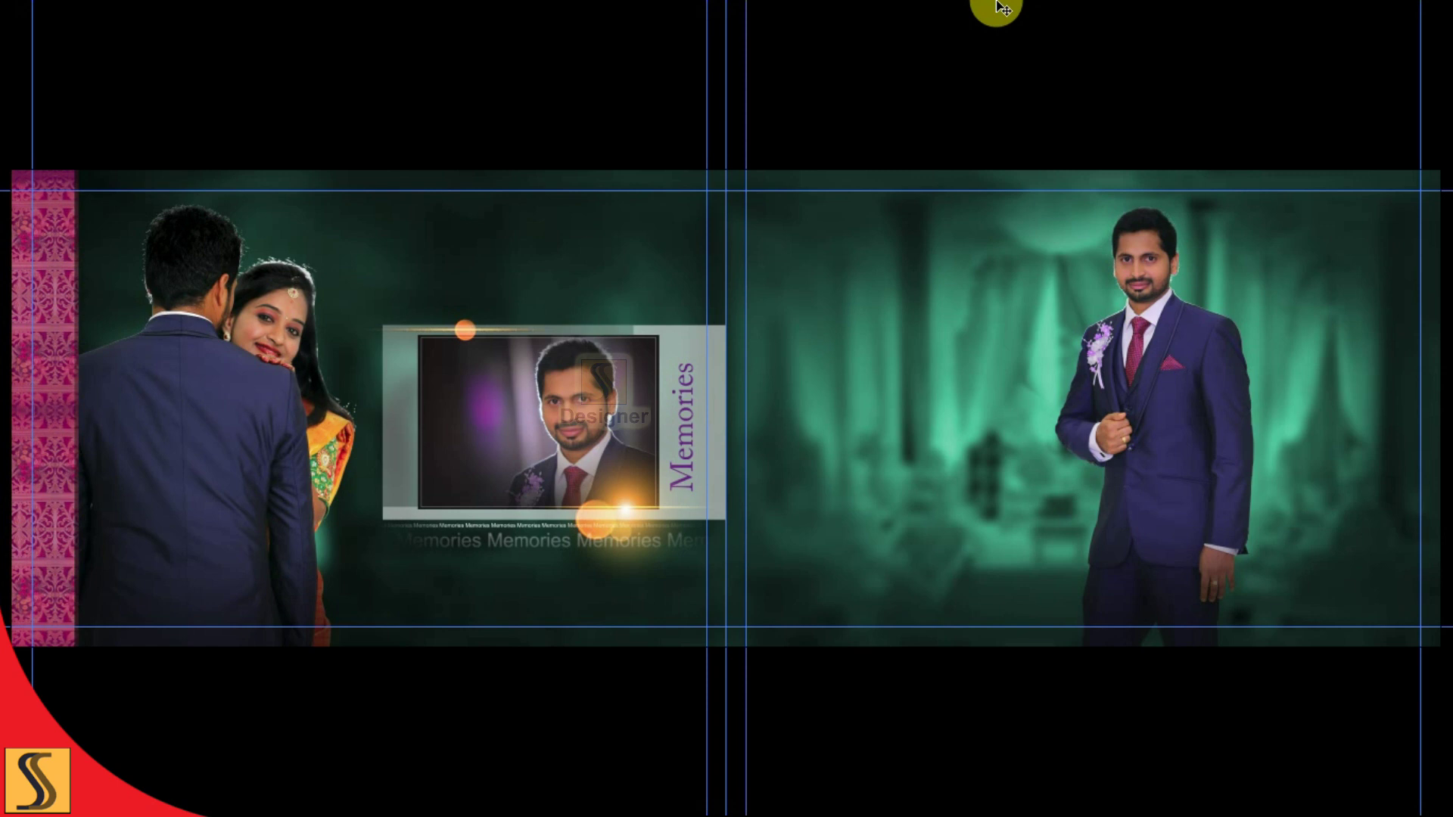
pyautogui.hotkey('ctrl', ';')
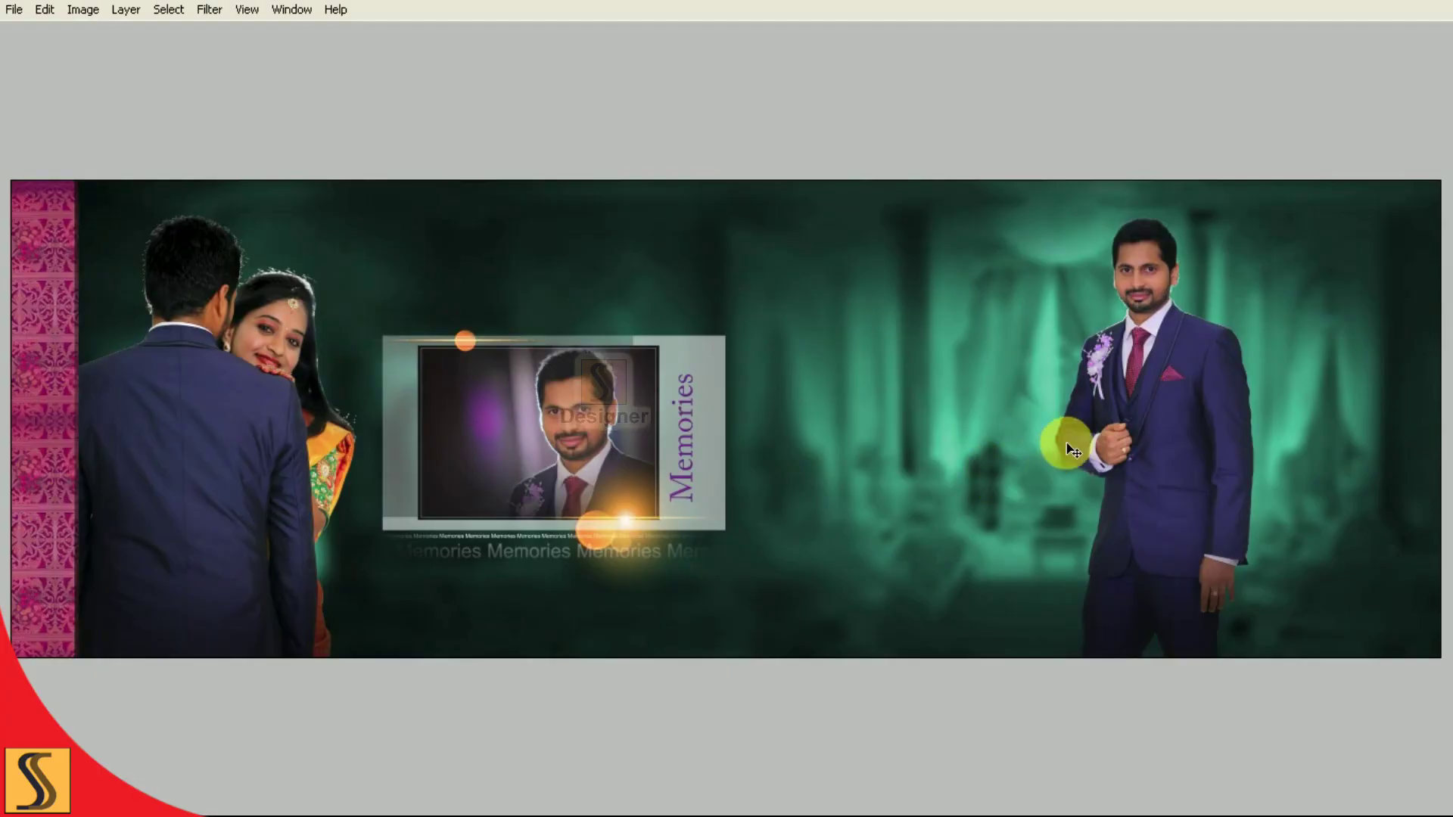
pyautogui.press('super')
# Return to a standard document window with panels and the layers list beside the fitted spread.
pyautogui.click(1139, 125)
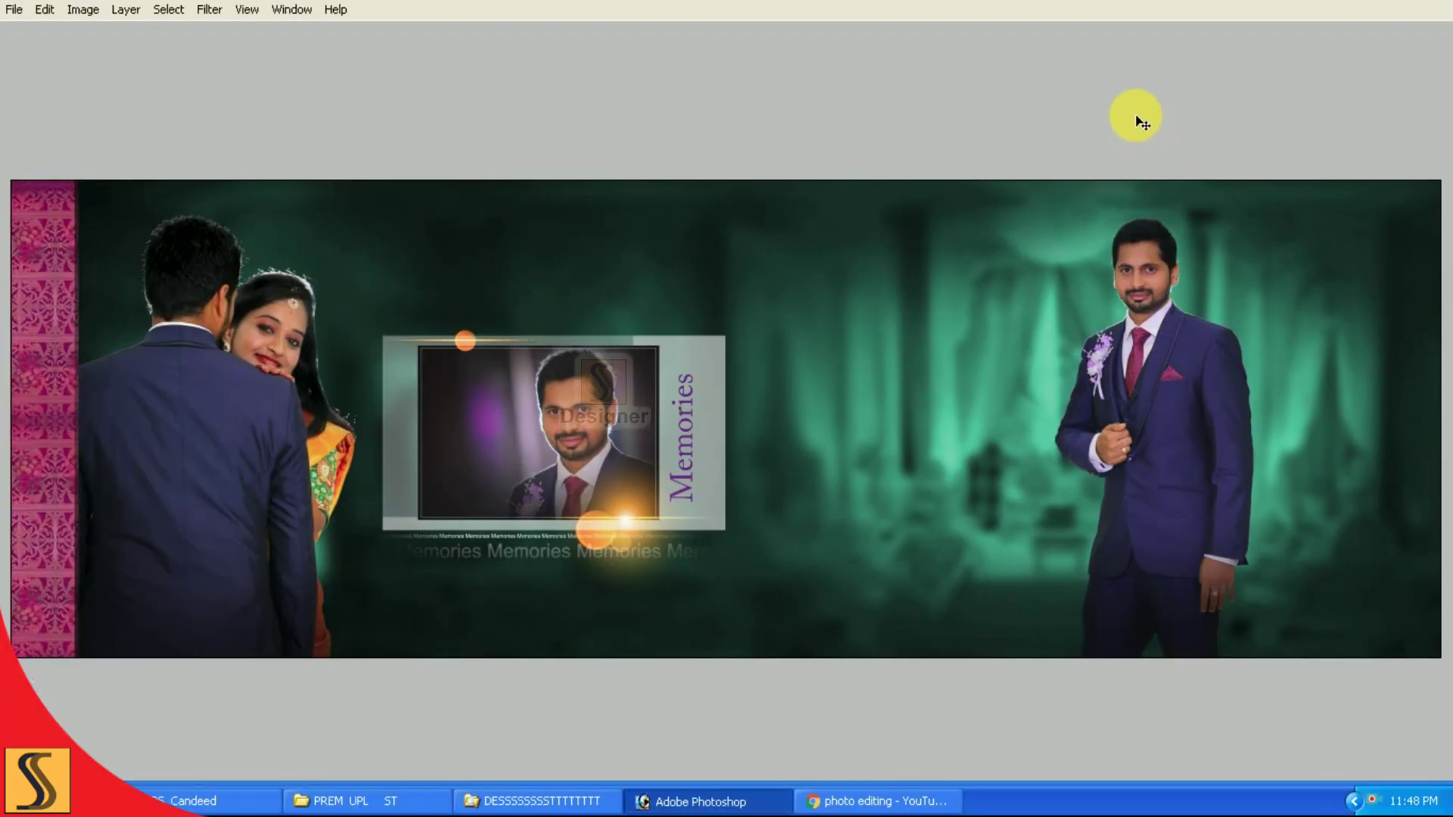
pyautogui.press('F7')
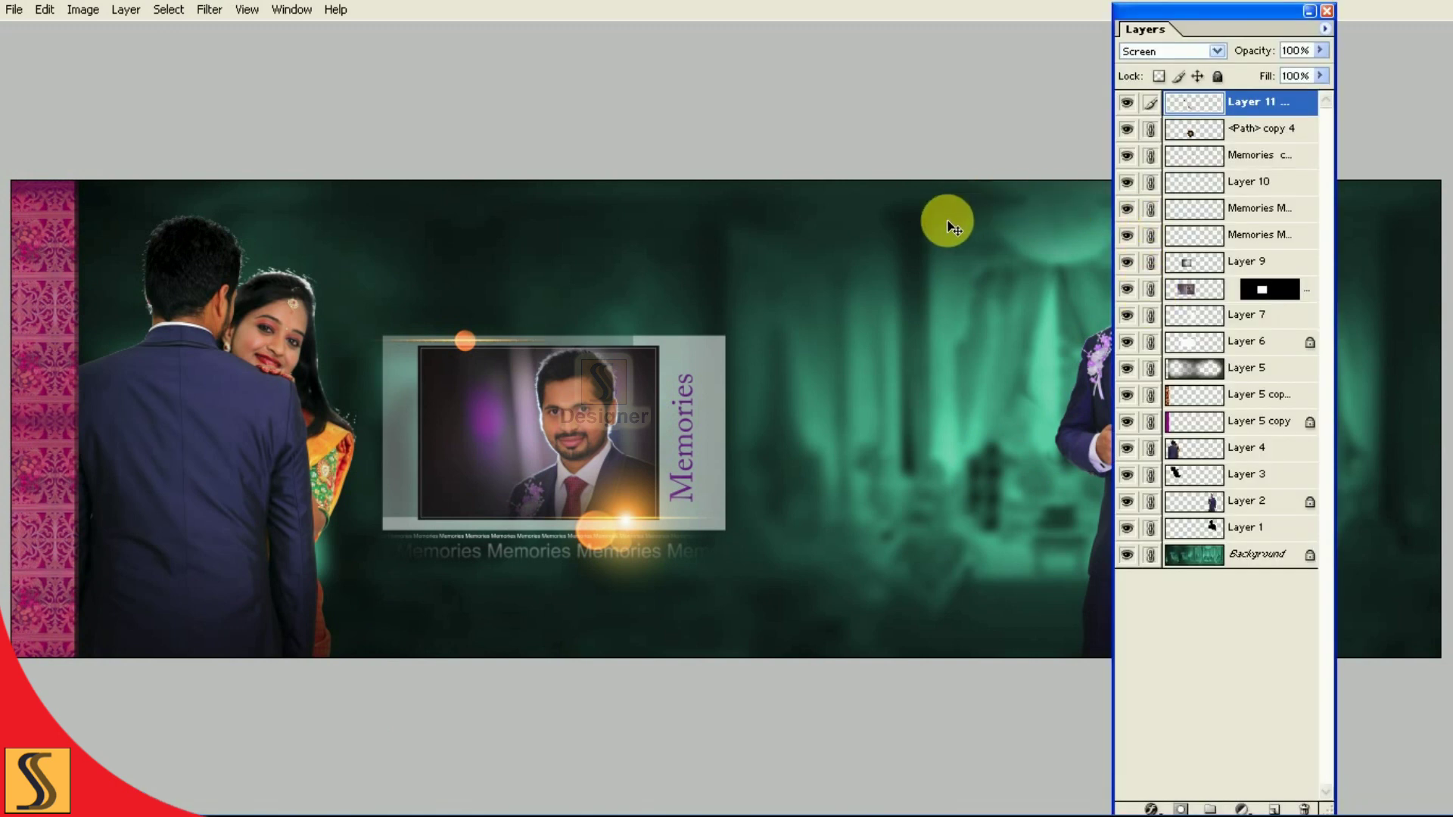
pyautogui.press('Tab')
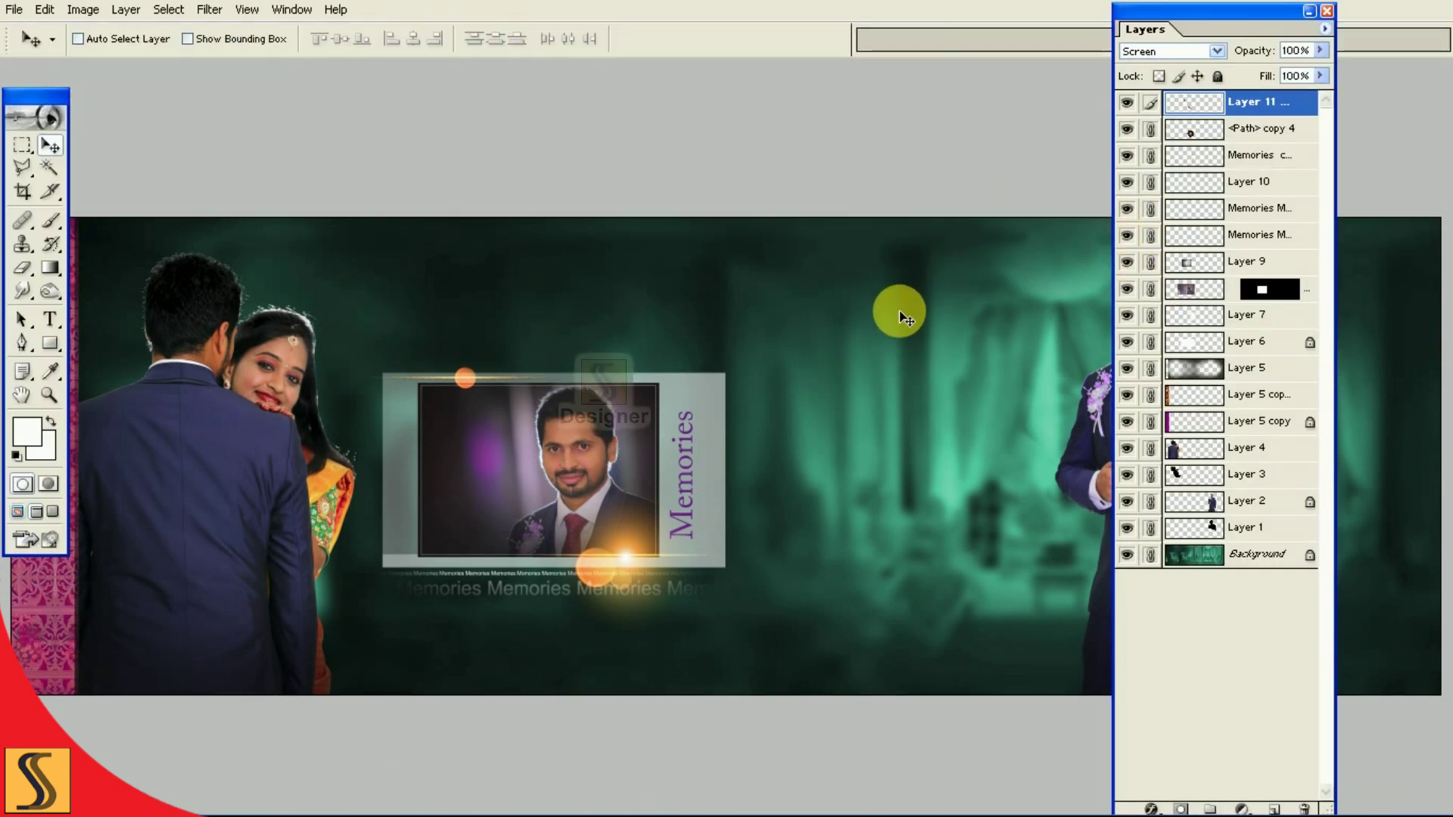
pyautogui.hotkey('ctrl', '-')
pyautogui.press('f')
pyautogui.hotkey('ctrl', '0')
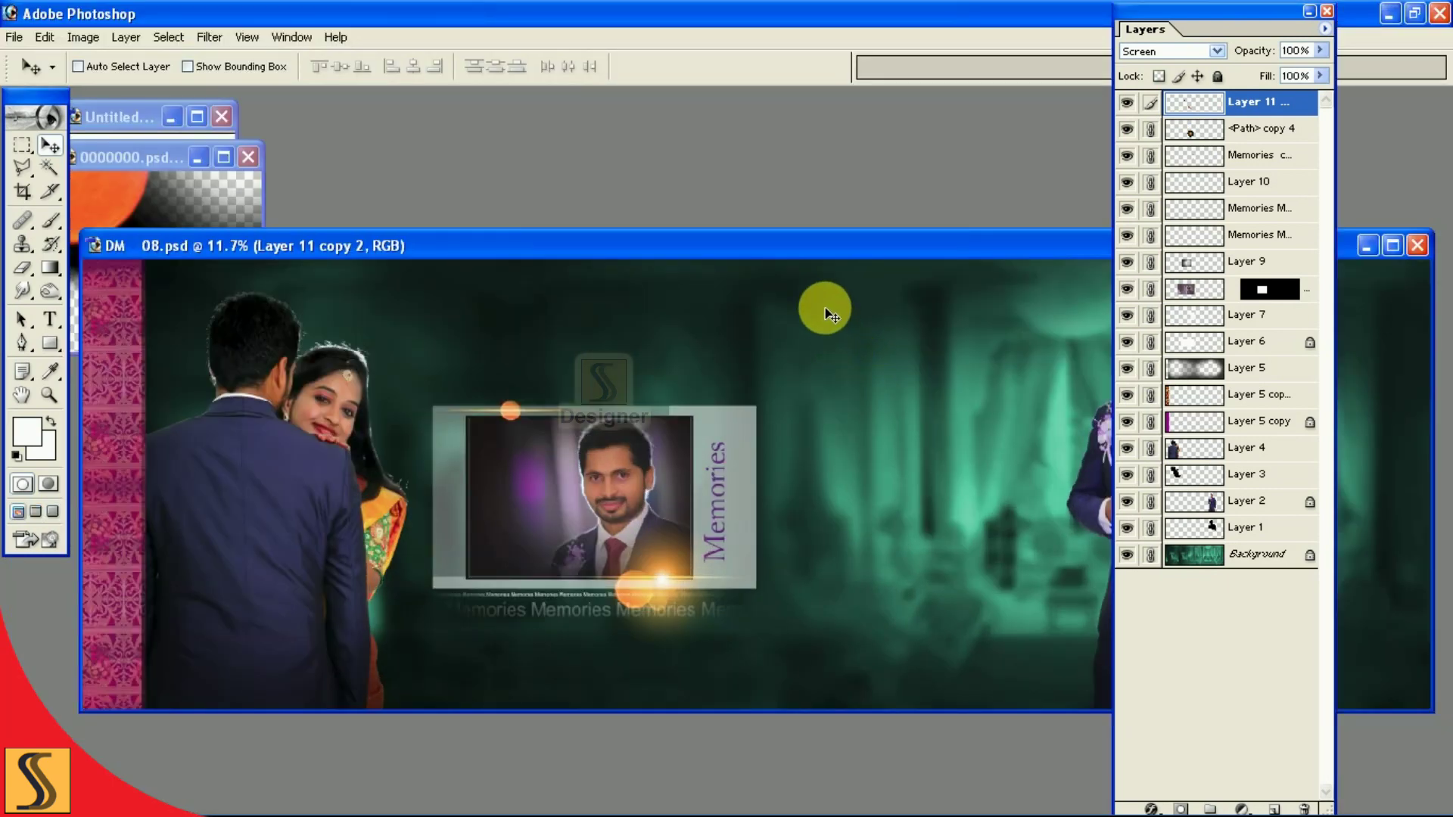
pyautogui.hotkey('ctrl', '-')
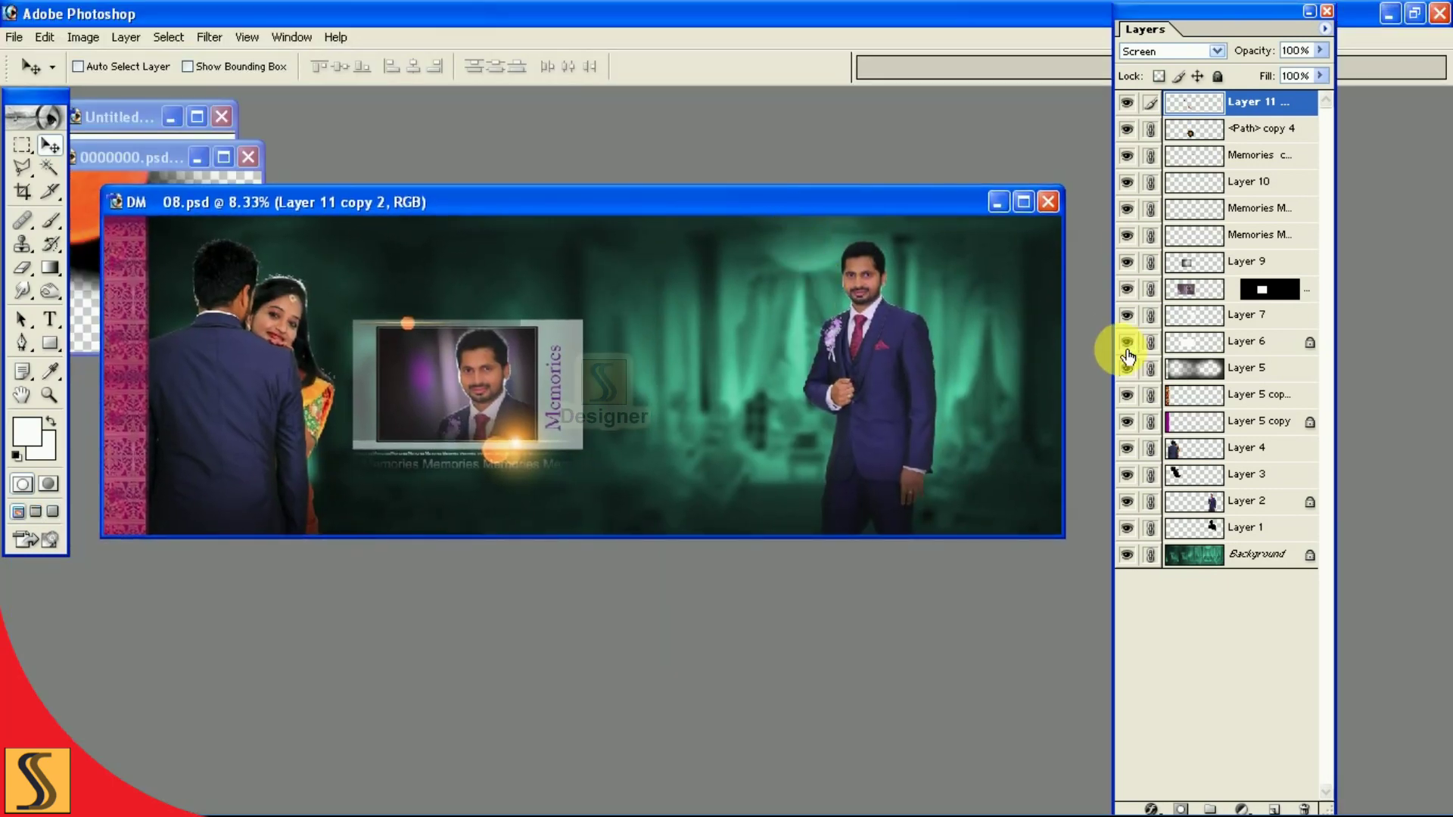
pyautogui.moveTo(1279, 29); pyautogui.dragTo(1382, 32)
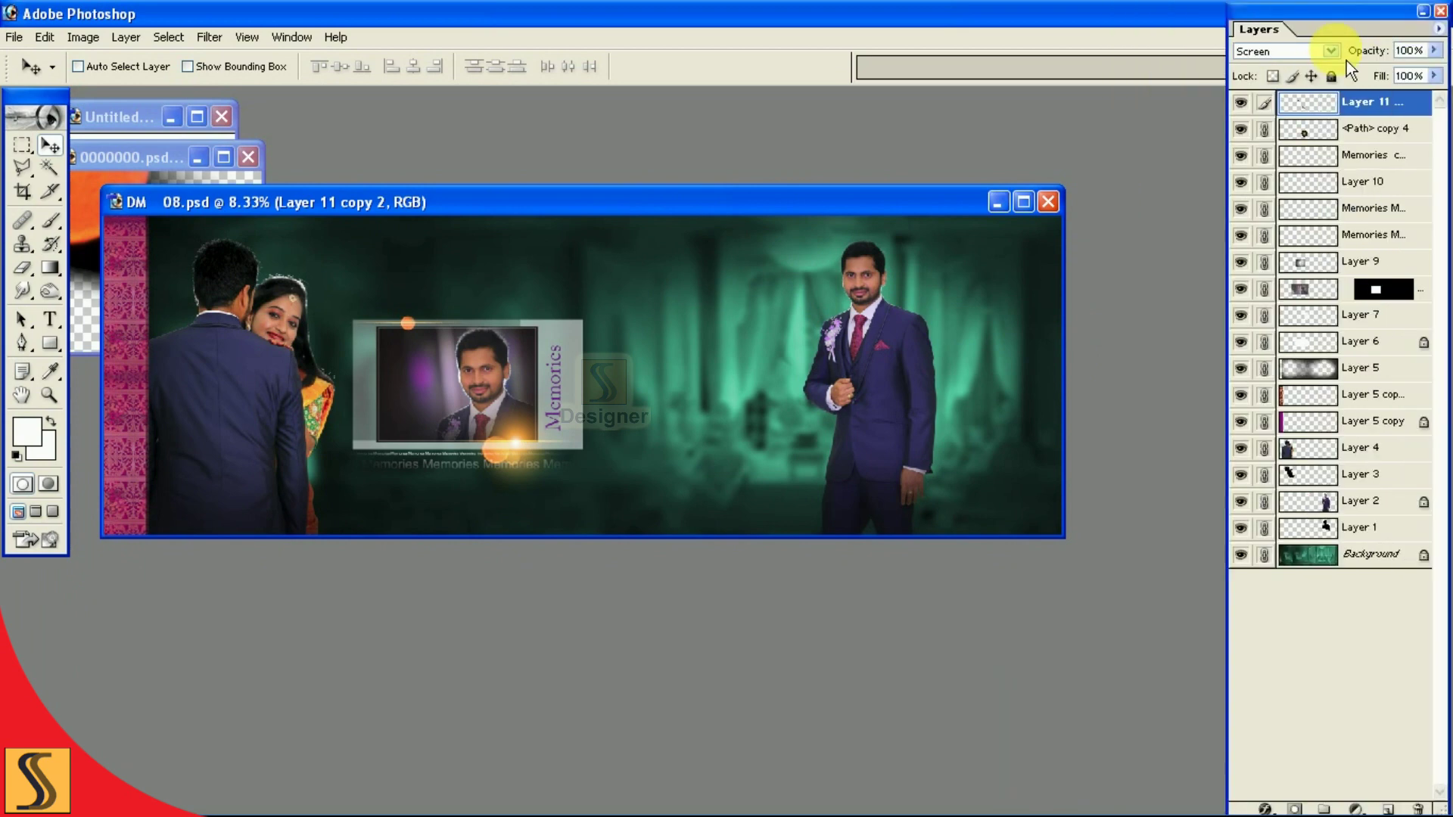
pyautogui.hotkey('ctrl', '0')
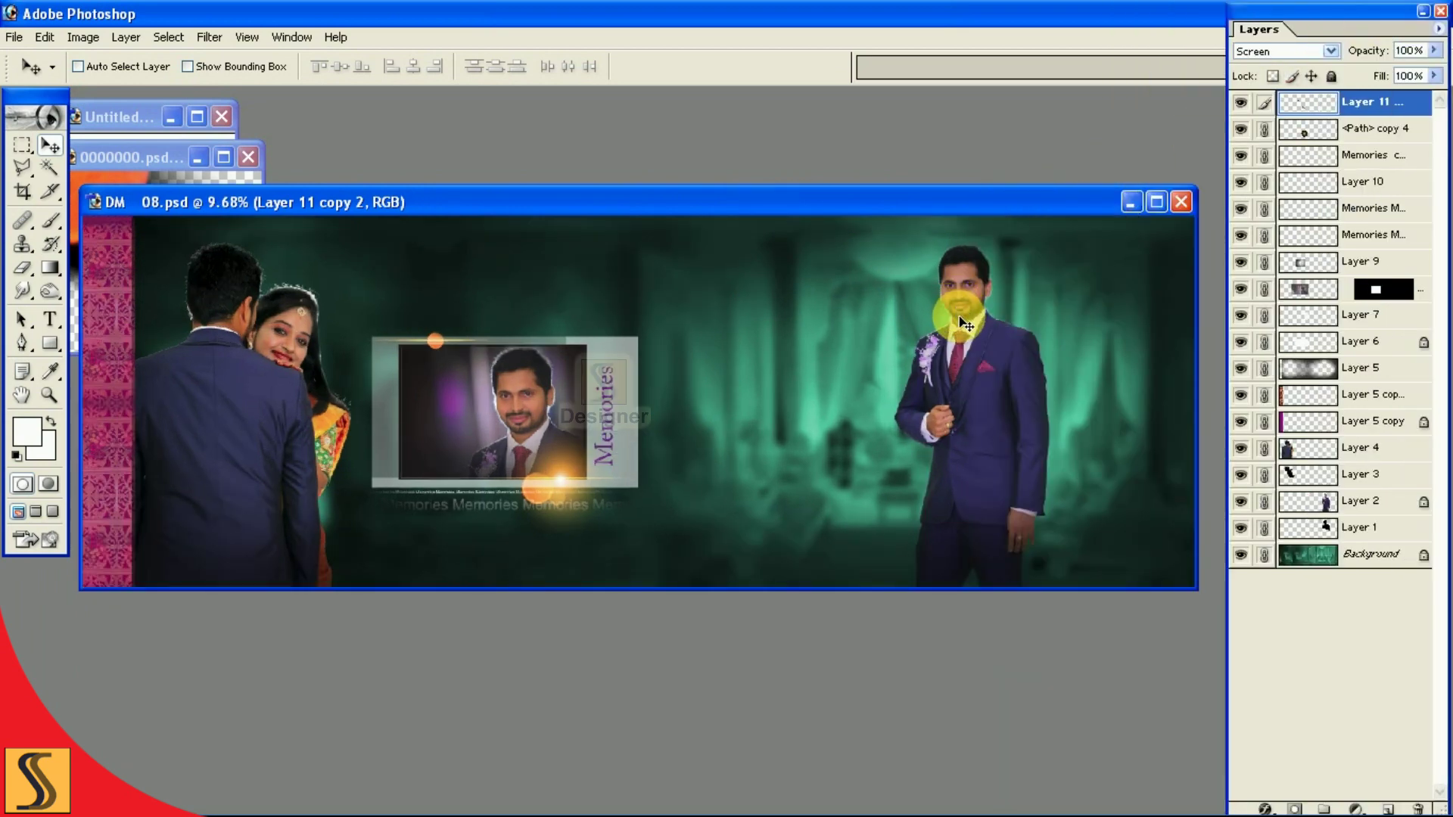
# Hide the teal background, flare and Memories layers to check them, restore all, and go full screen.
pyautogui.click(1242, 556)
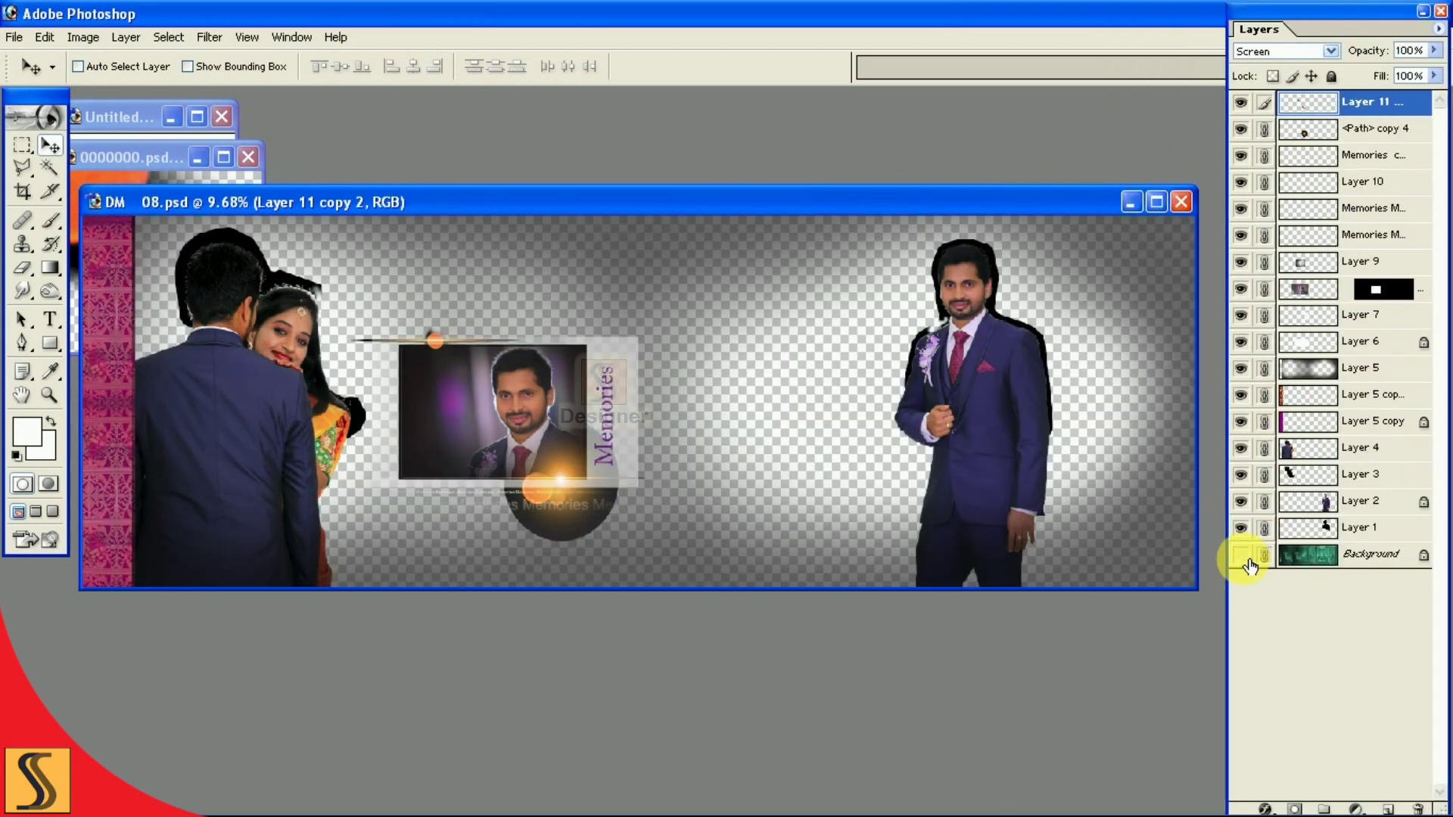
pyautogui.click(1241, 528)
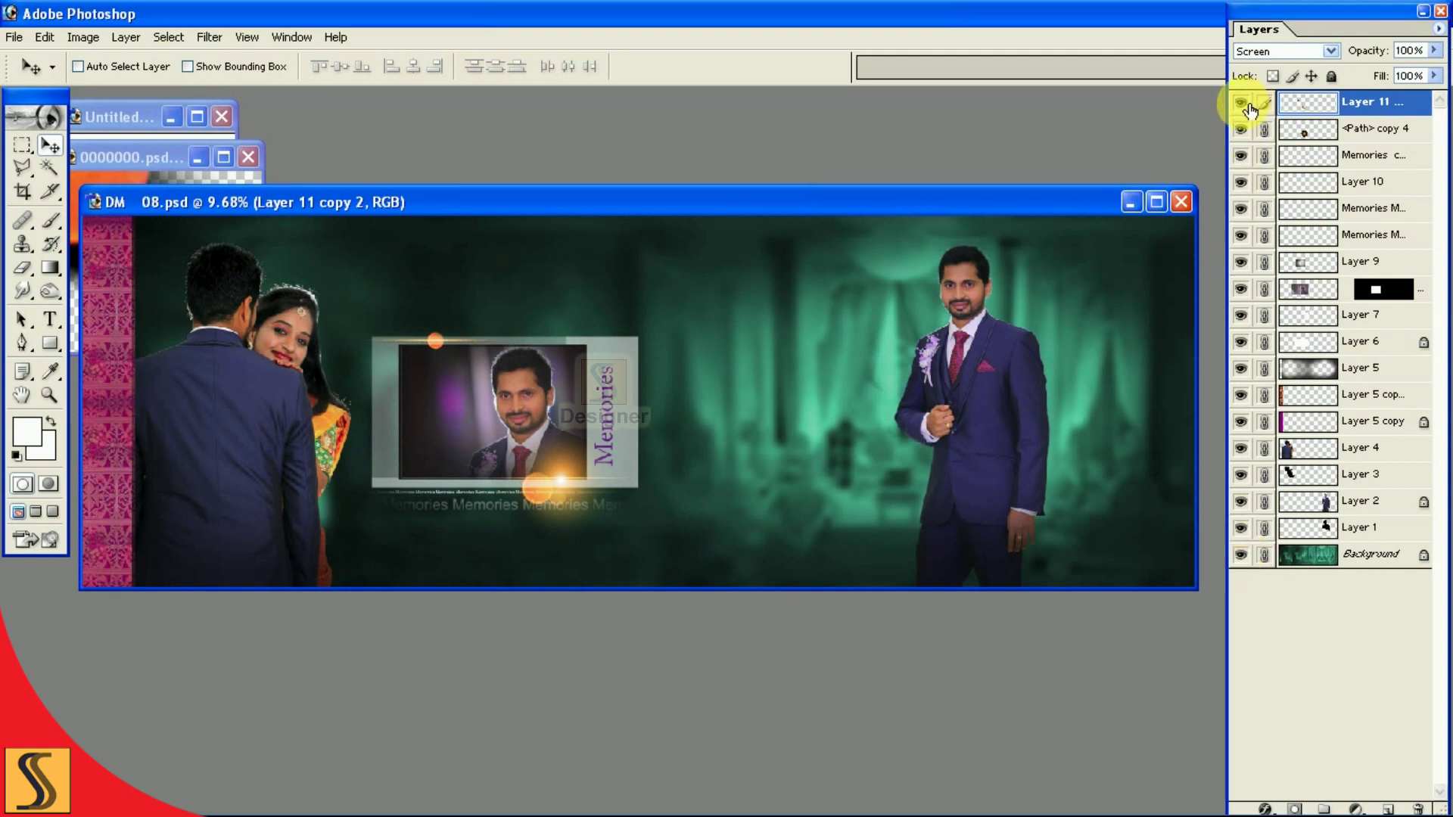
pyautogui.moveTo(1241, 103); pyautogui.dragTo(1256, 559)
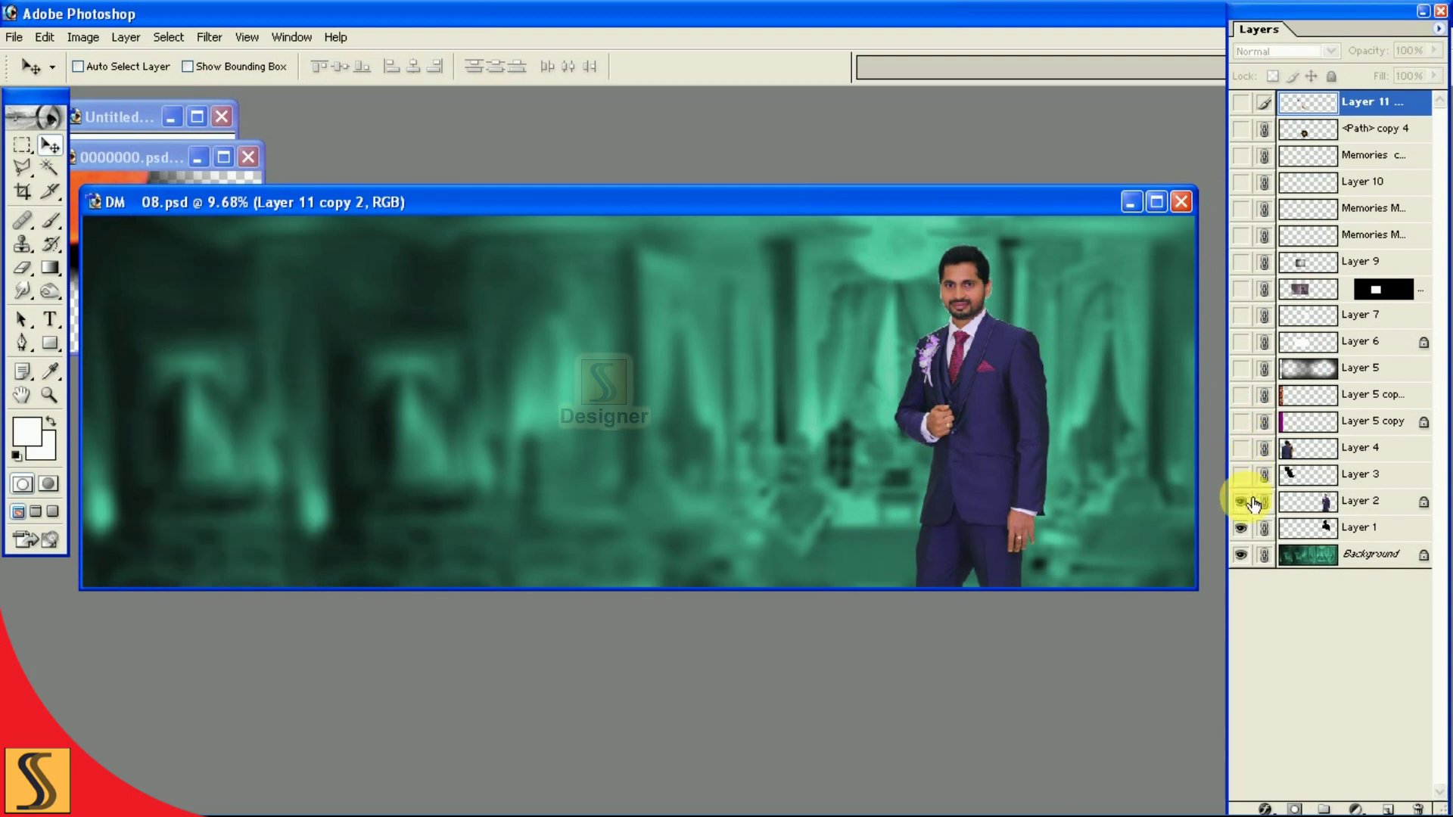
pyautogui.moveTo(1253, 547); pyautogui.dragTo(1241, 101)
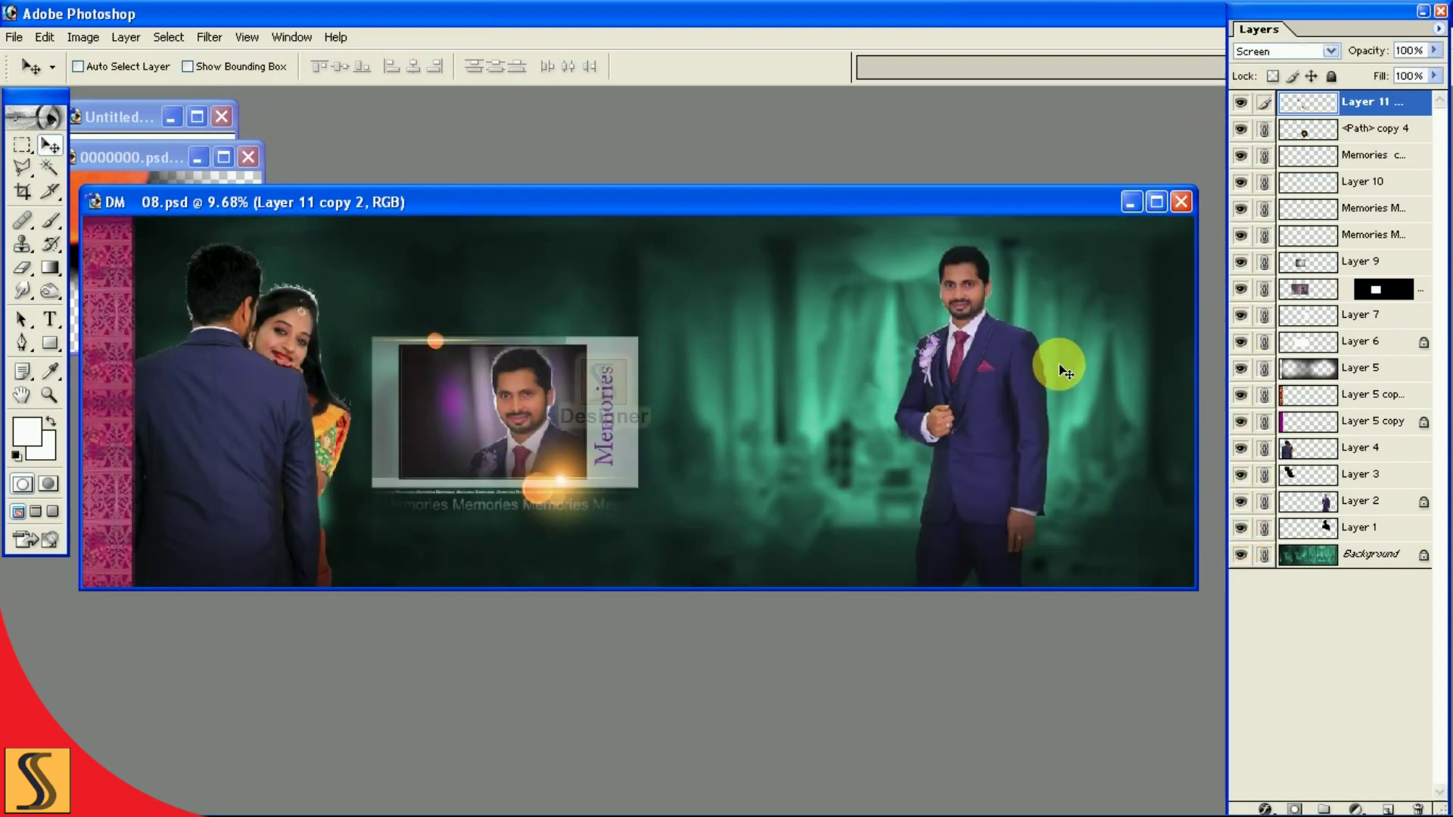
pyautogui.press('f')
pyautogui.press('Tab')
# Fit the full-screen spread, show the guides, and place bokeh light spots beside the standing groom.
pyautogui.press('f')
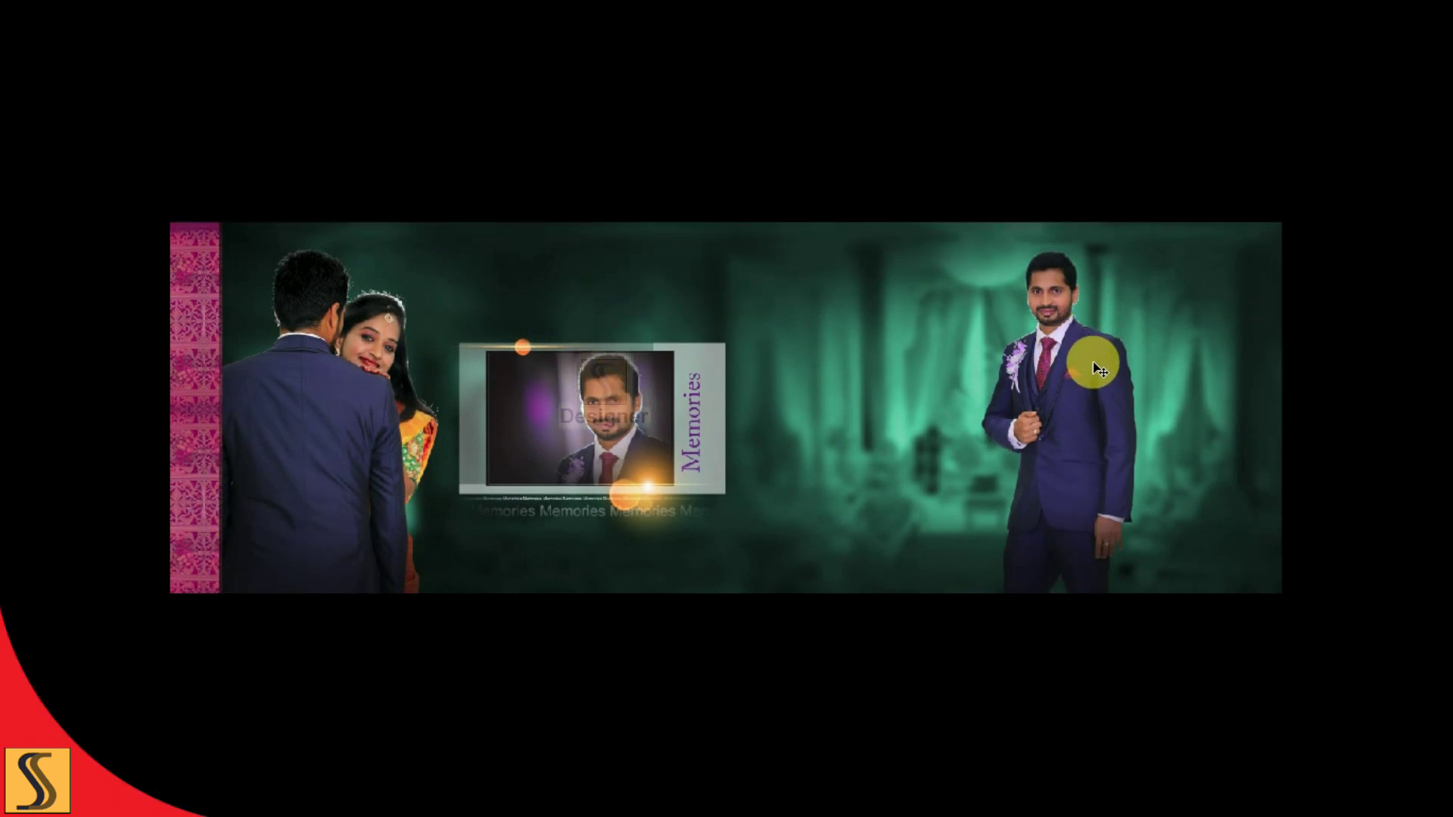
pyautogui.hotkey('ctrl', '0')
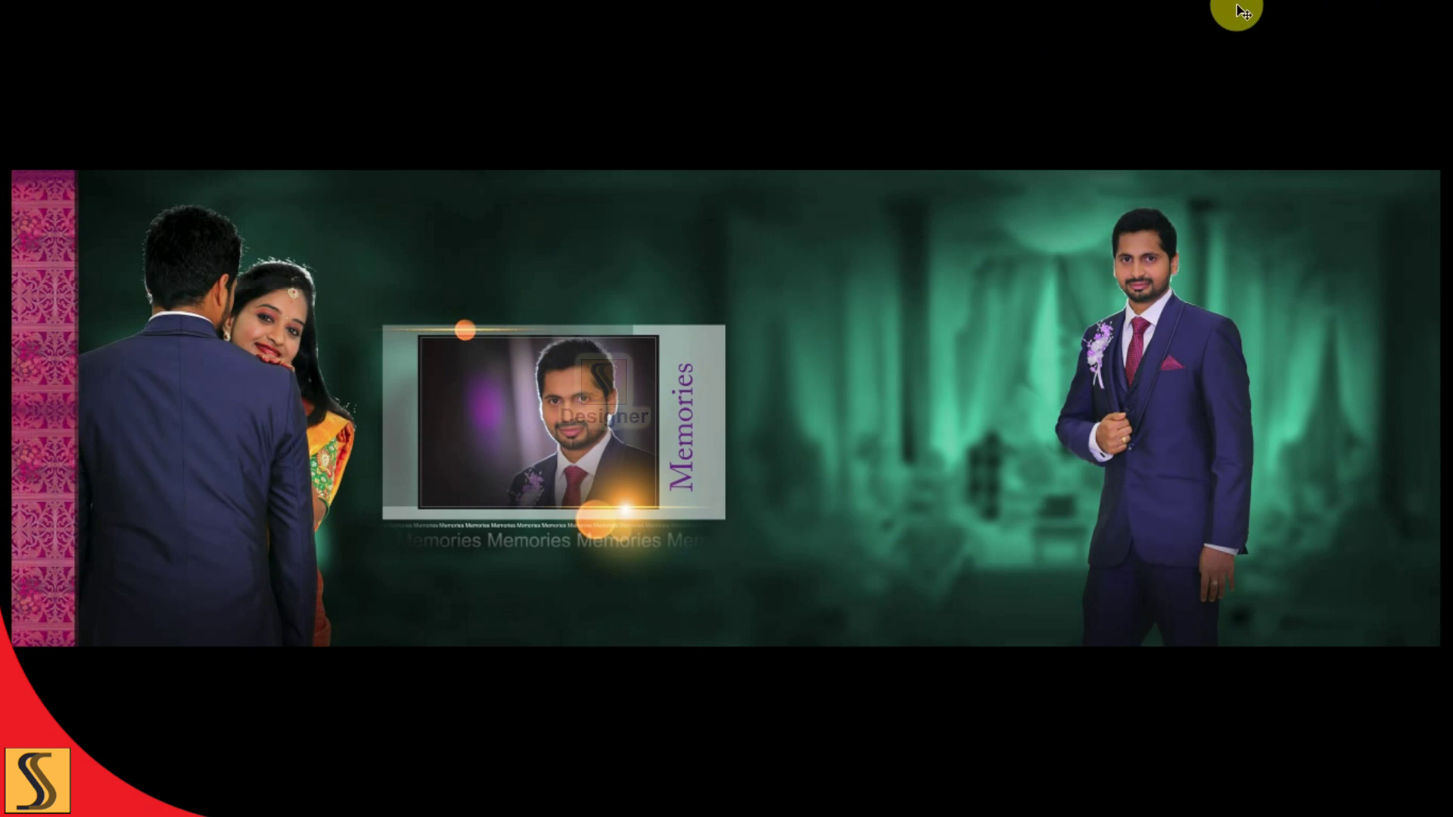
pyautogui.hotkey('ctrl', ';')
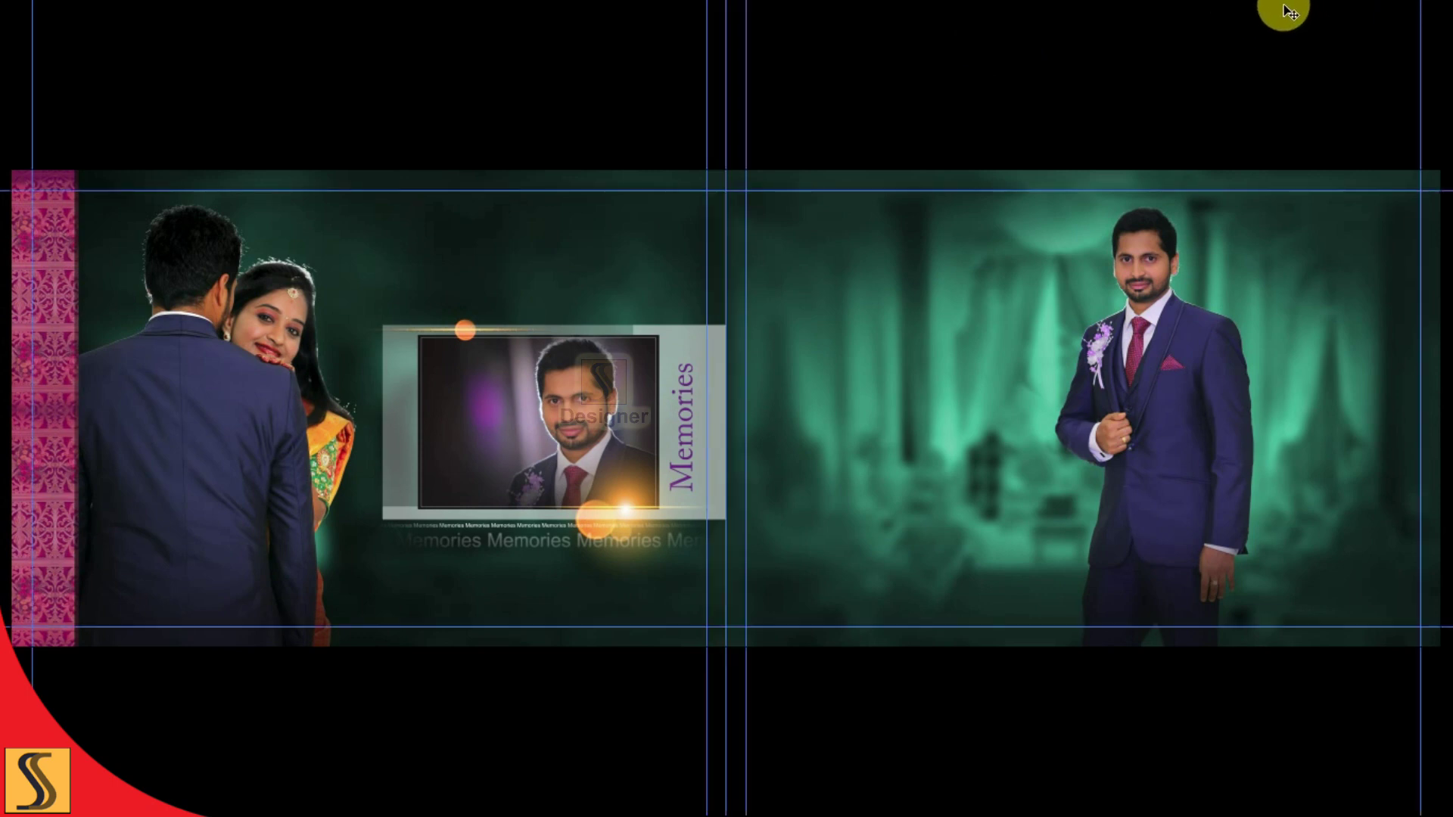
pyautogui.scroll(1, 1048, 461)
pyautogui.moveTo(964, 512); pyautogui.dragTo(679, 479)
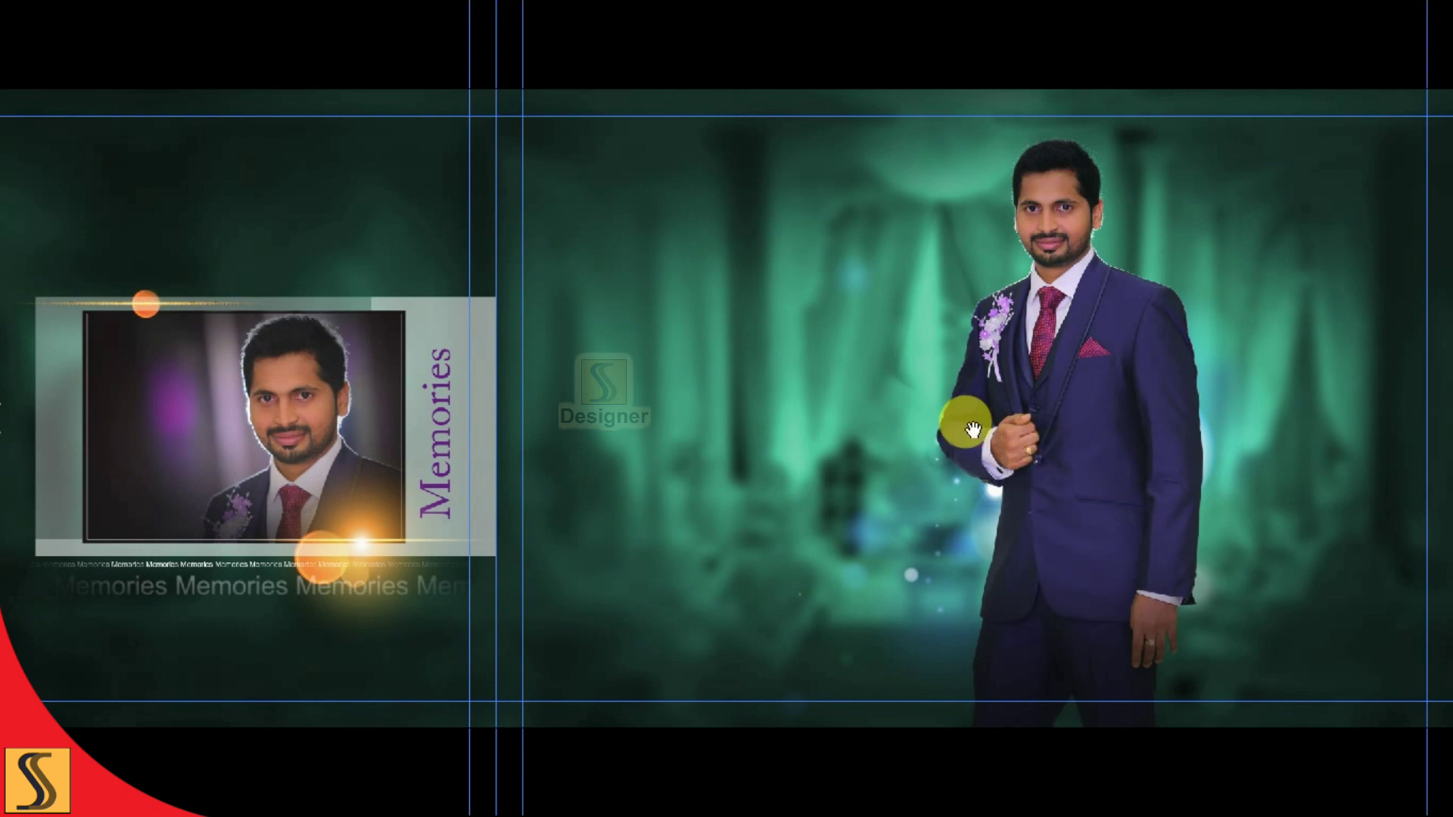
# Place the bokeh lights below the couple, rotated 180° then tilted about 30°, nudged left.
pyautogui.scroll(-1, 999, 439)
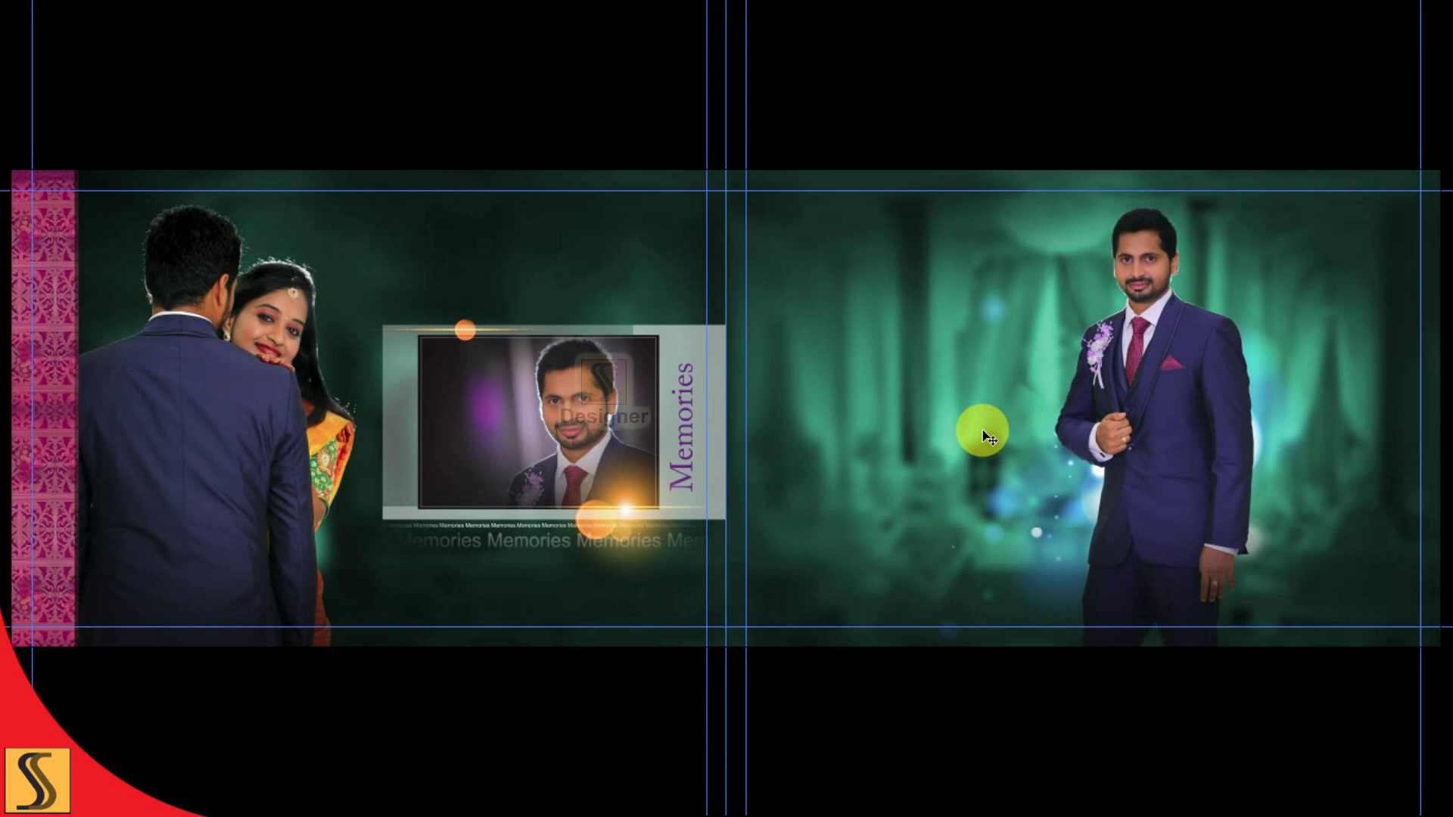
pyautogui.moveTo(984, 437); pyautogui.dragTo(397, 512)
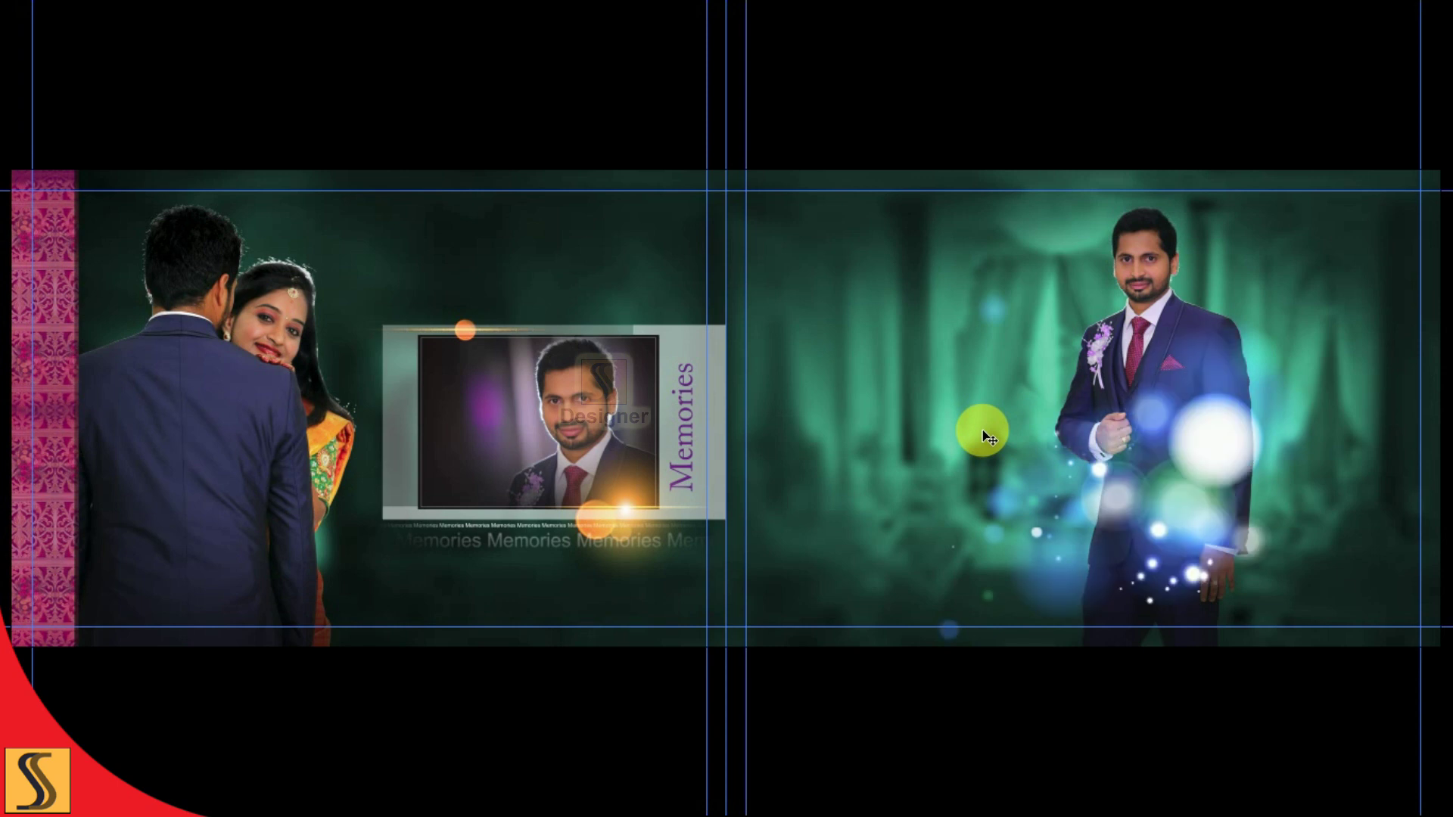
pyautogui.rightClick(396, 510)
pyautogui.click(504, 645)
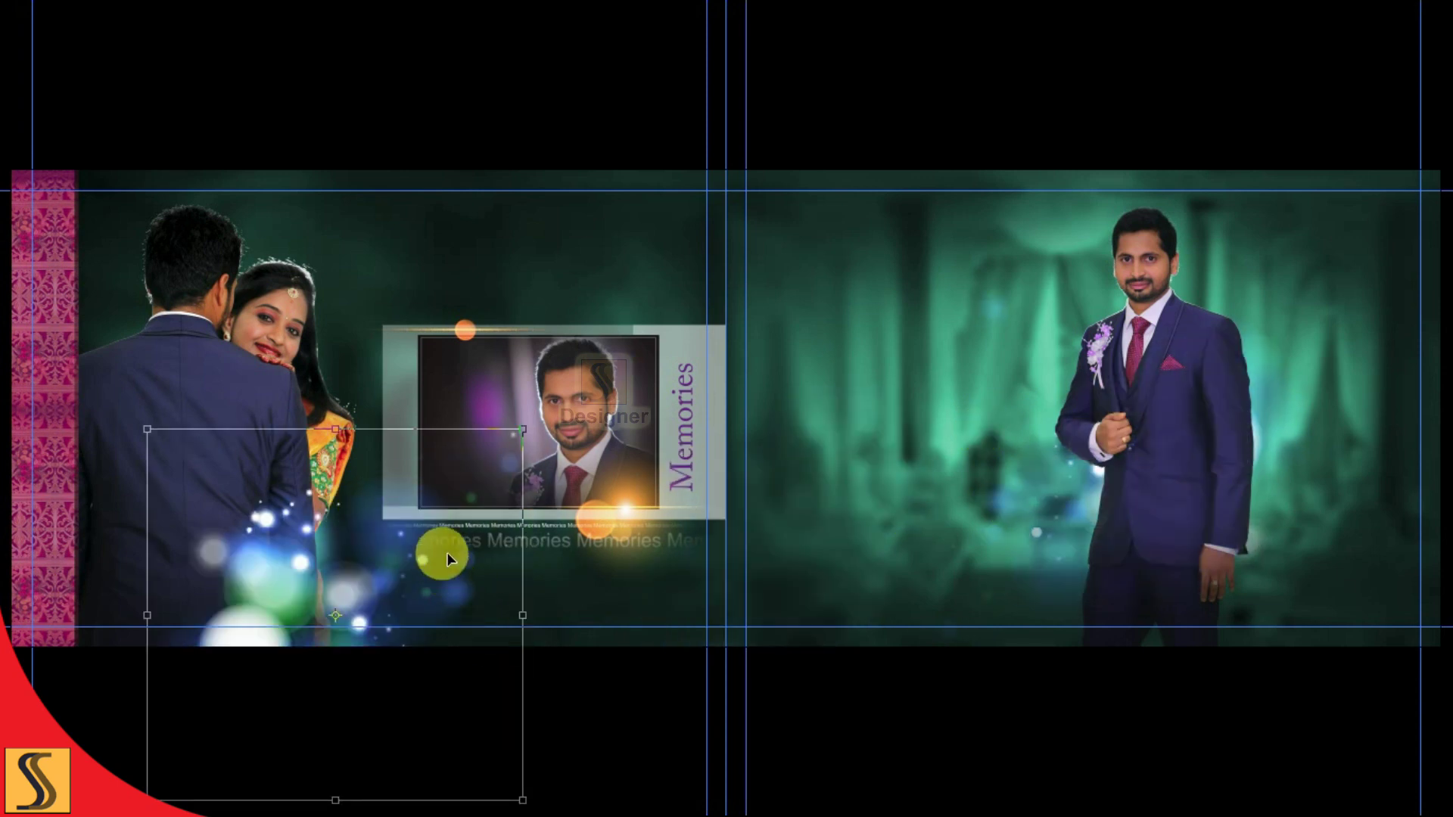
pyautogui.moveTo(424, 577); pyautogui.dragTo(346, 582)
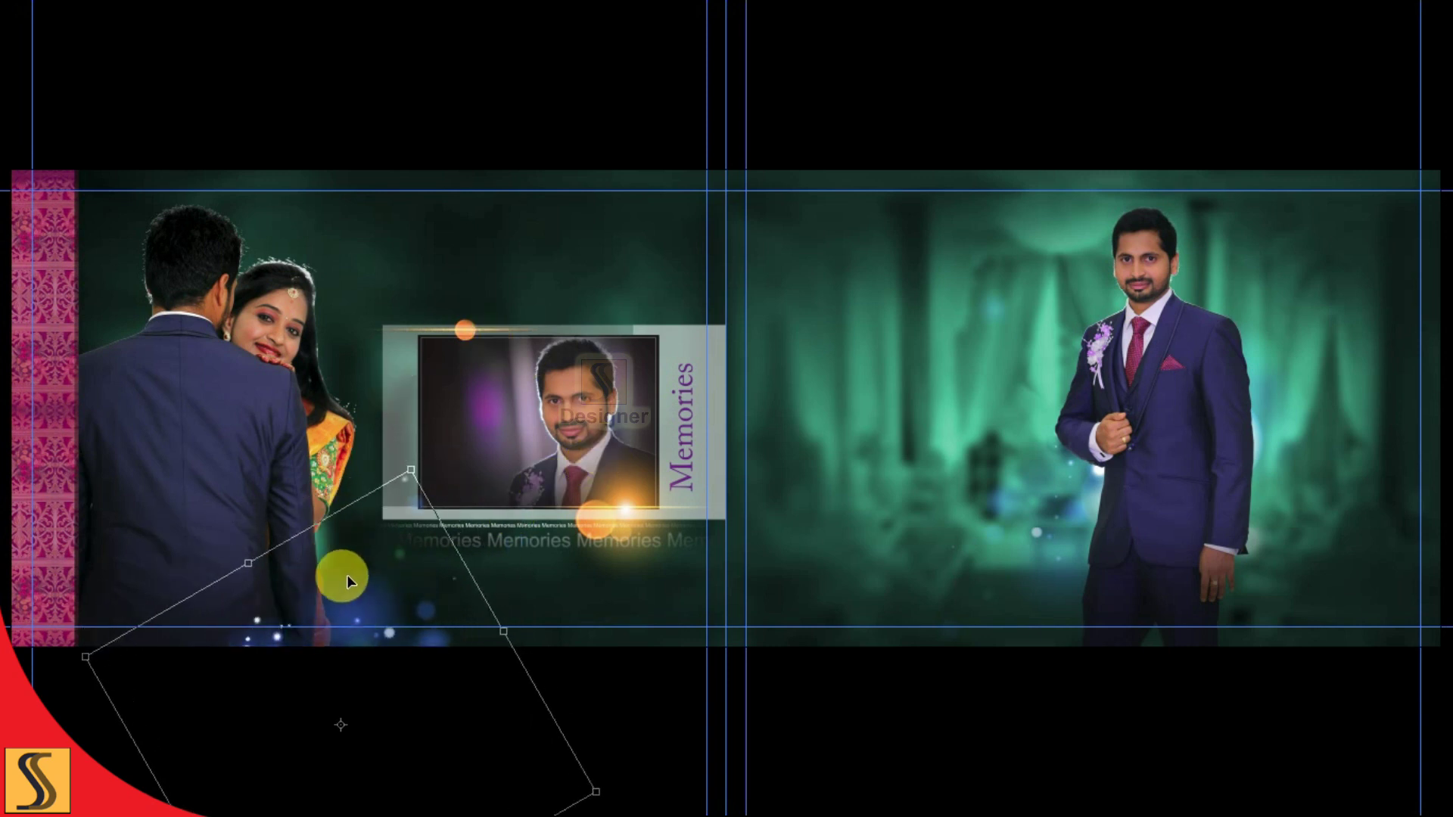
pyautogui.moveTo(346, 574)
pyautogui.mouseDown()
pyautogui.moveTo(308, 571)
pyautogui.moveTo(362, 583)
pyautogui.moveTo(368, 545)
pyautogui.mouseUp()
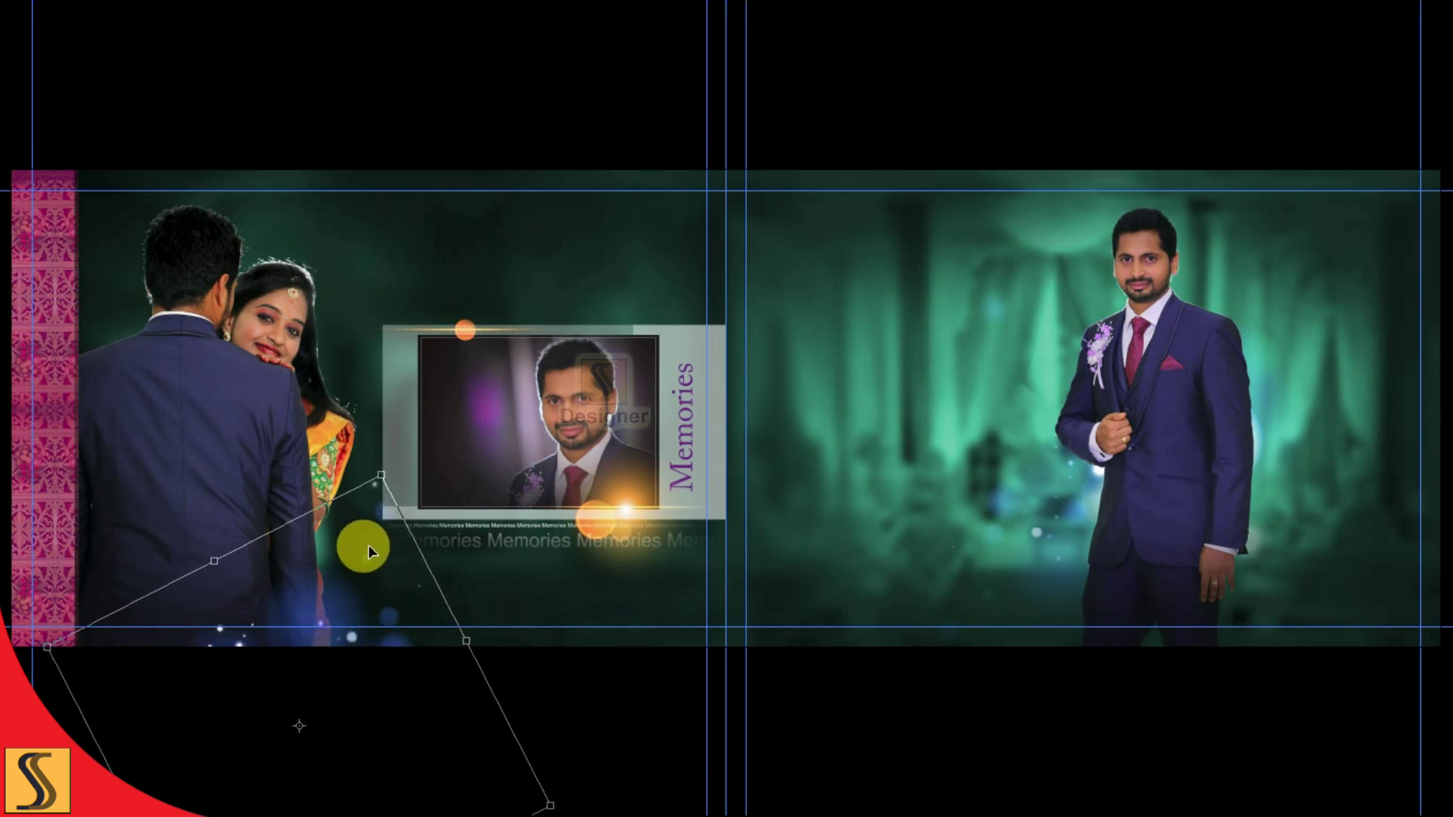